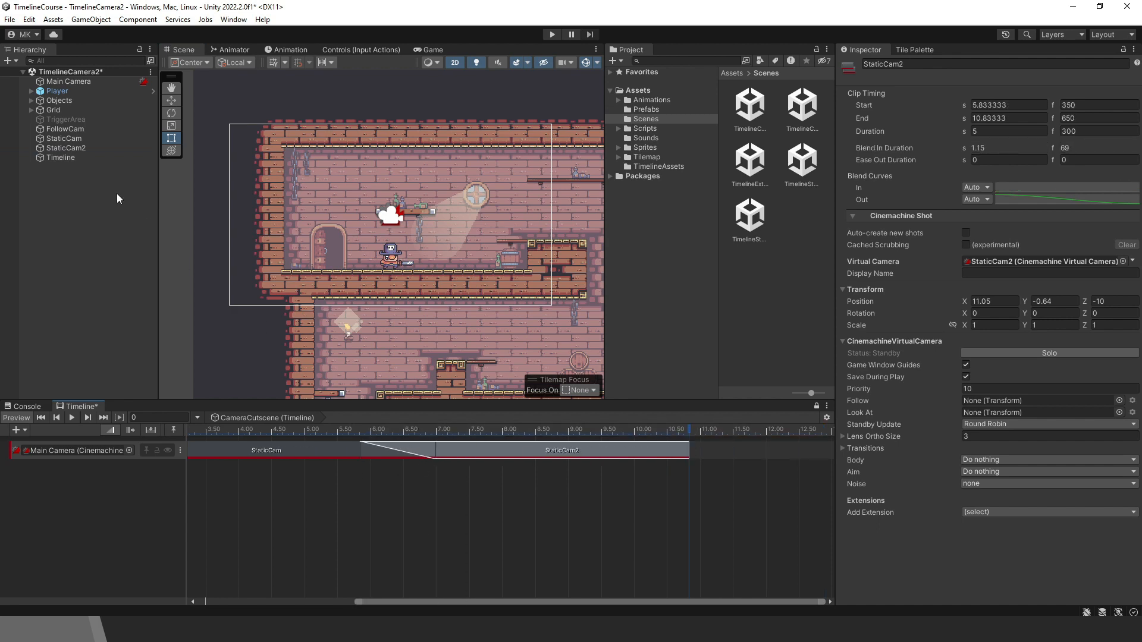
# Step: Run the TimelineCamera2 scene to preview the camera cutscene
pyautogui.click(552, 35)
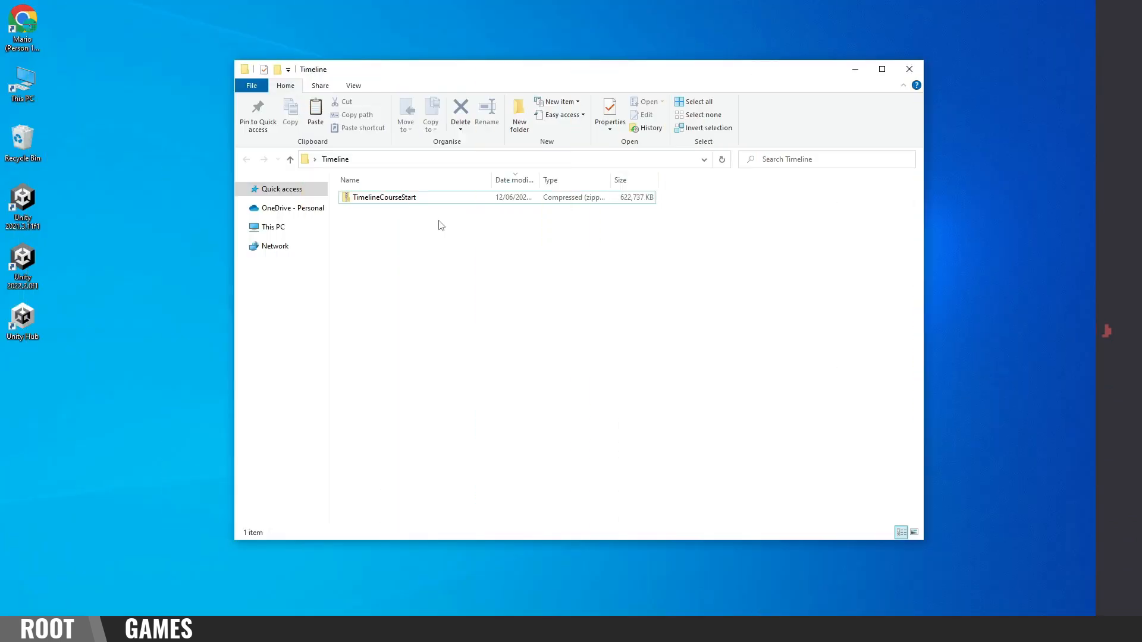
# Step: Extract the TimelineCourseStart zip archive into its own folder inside the Timeline folder
pyautogui.click(435, 197)
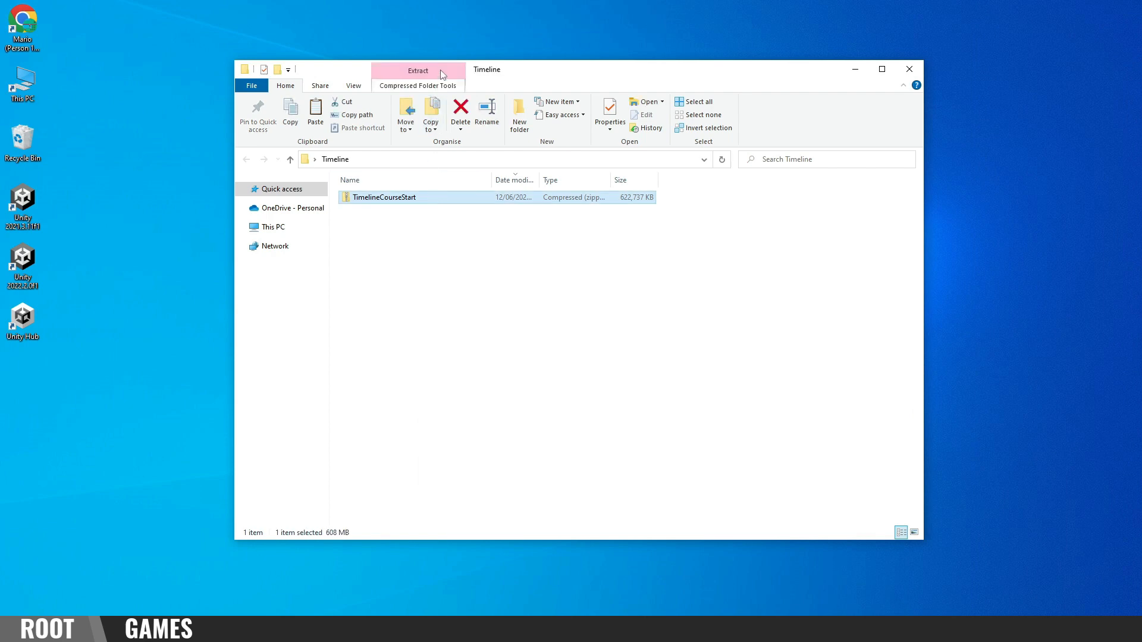
pyautogui.click(440, 71)
pyautogui.click(641, 117)
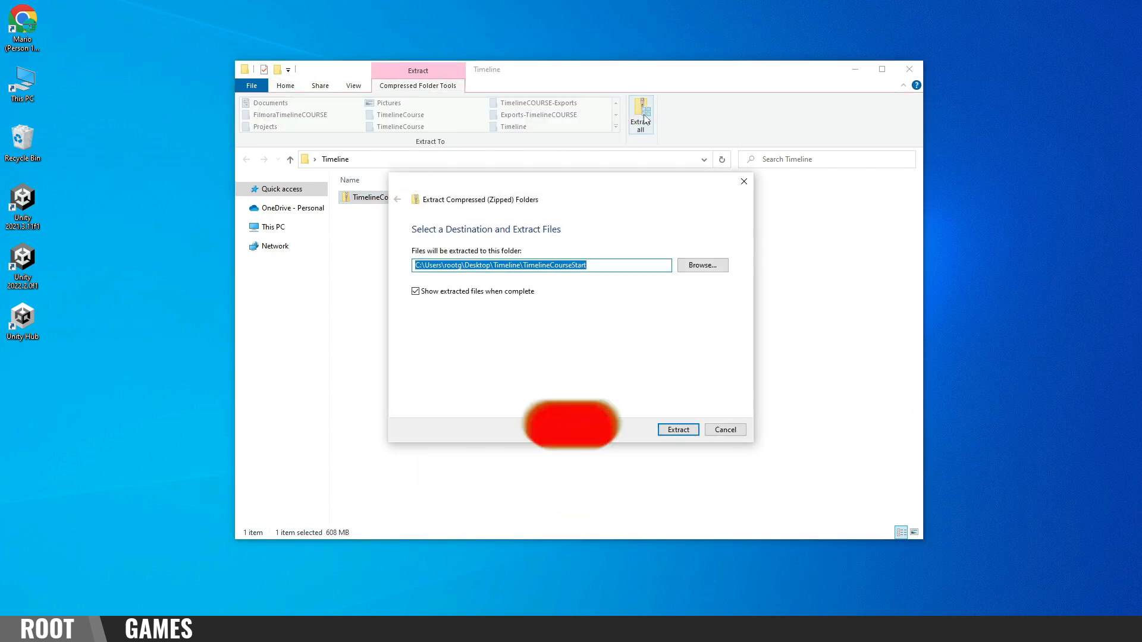
pyautogui.click(678, 430)
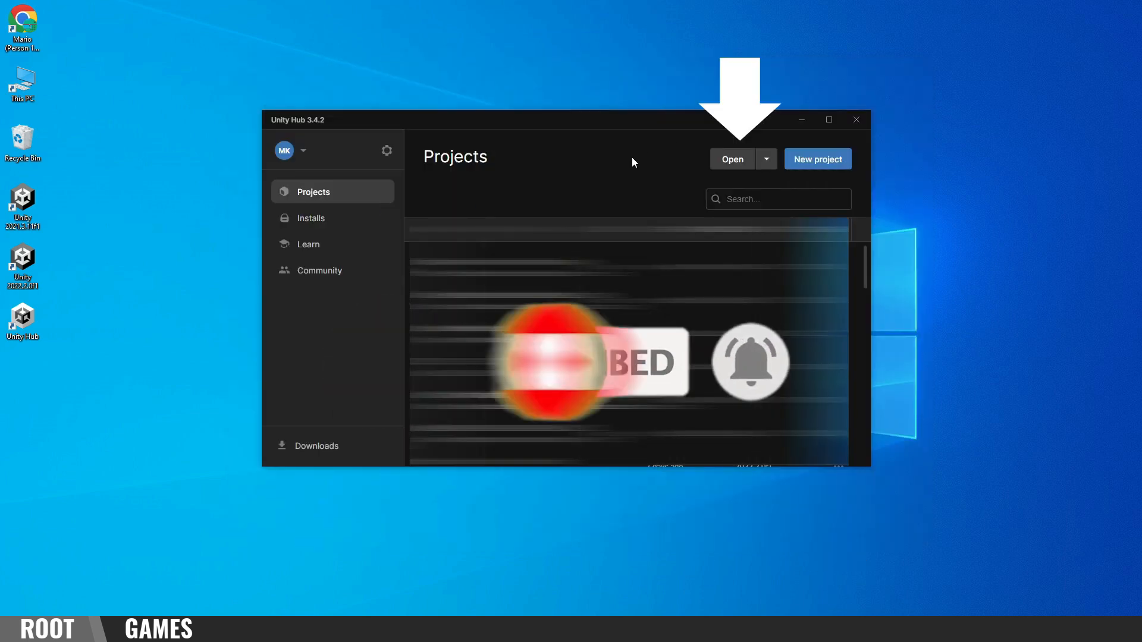
# Step: Switch to Unity Hub, open the extracted TimelineCourseStart folder as a project, and go to its Scenes folder
pyautogui.click(730, 159)
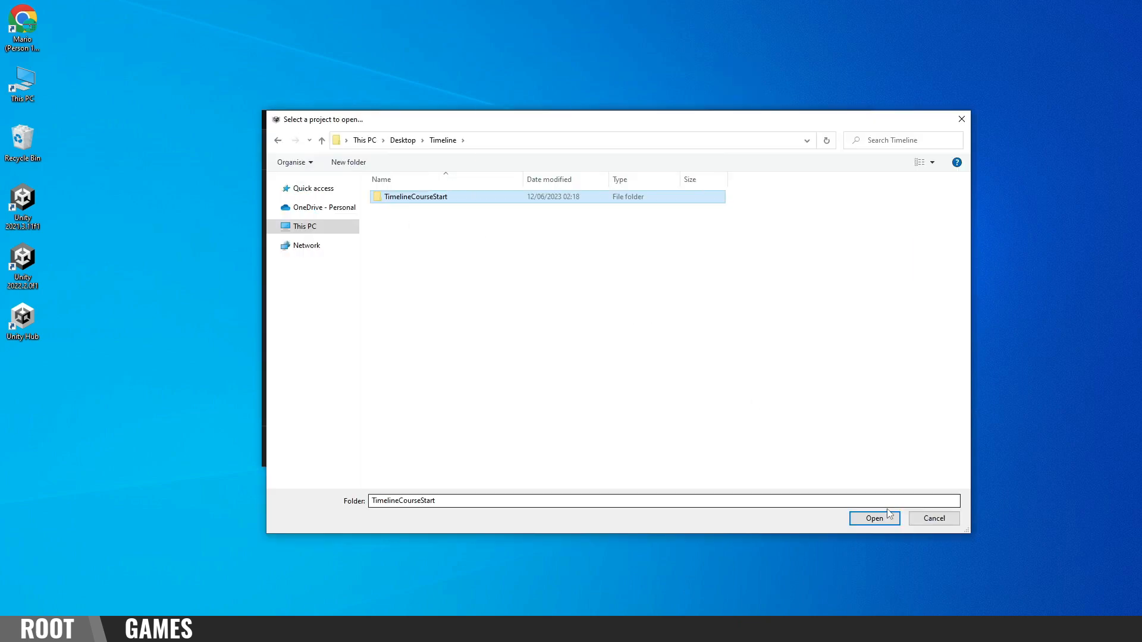
pyautogui.click(875, 518)
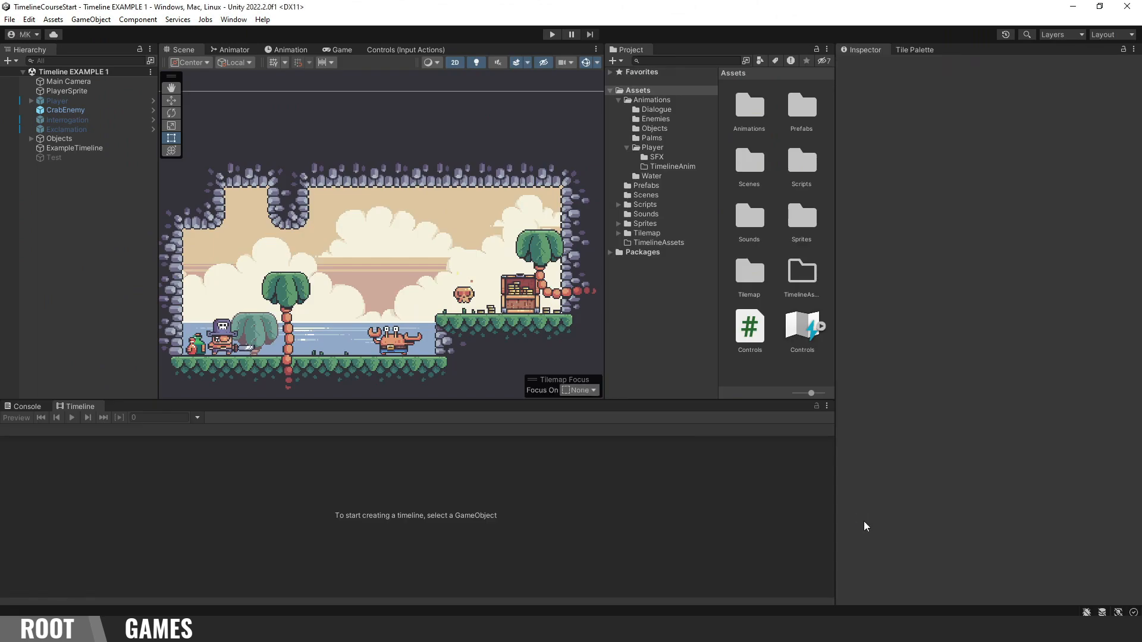
pyautogui.doubleClick(750, 161)
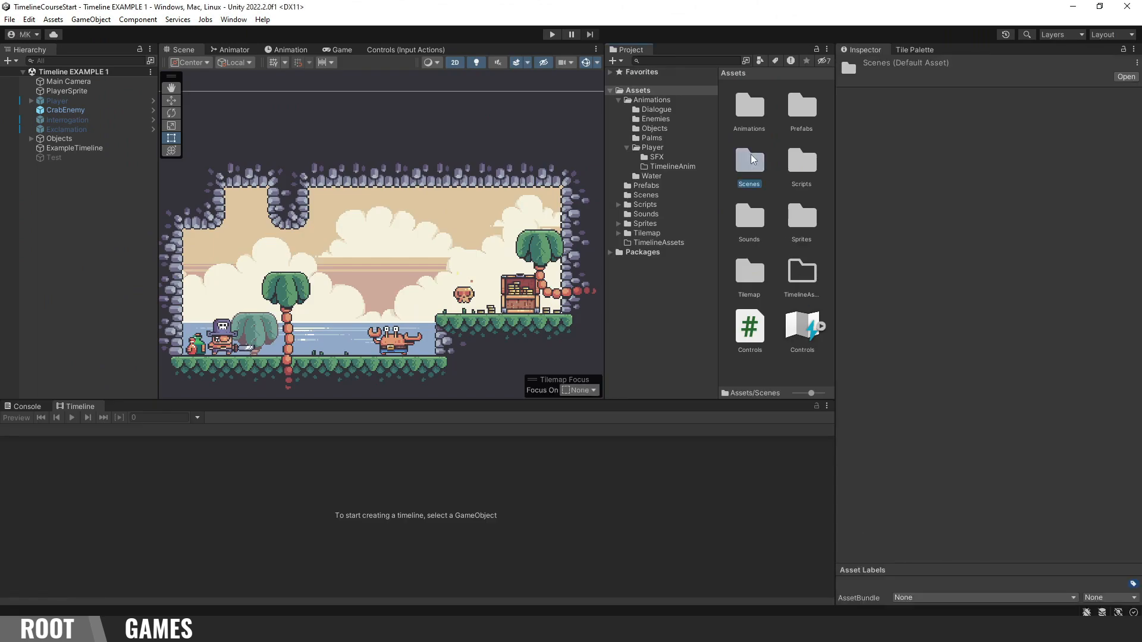
pyautogui.click(748, 113)
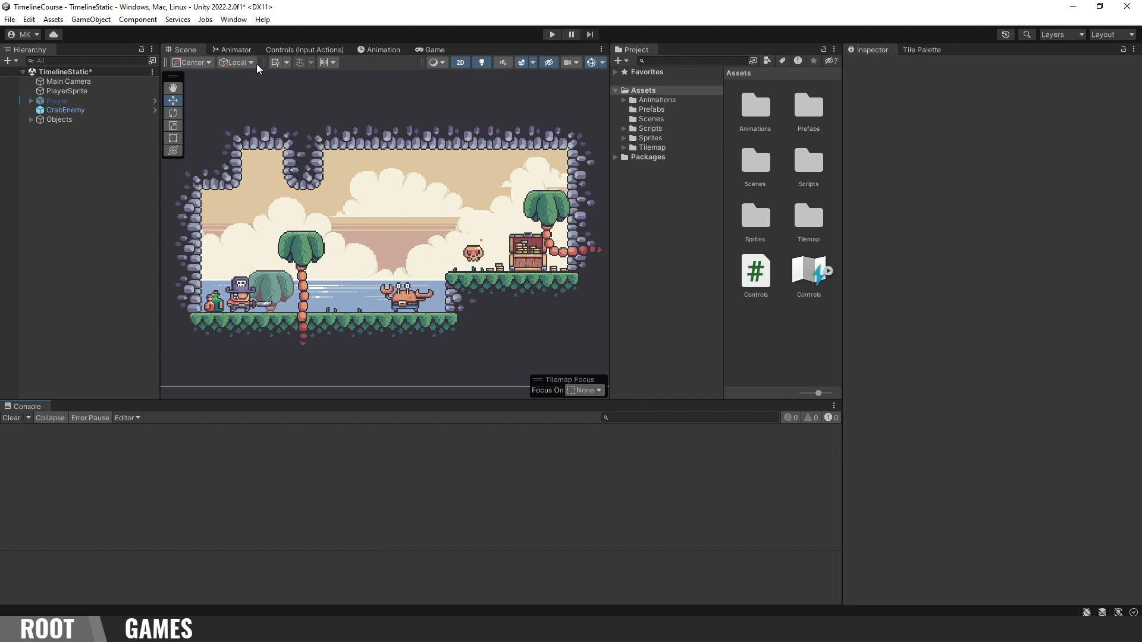
# Step: Search the Unity Registry in the Package Manager for "timeline" and check the Timeline package's details
pyautogui.click(241, 20)
pyautogui.click(265, 162)
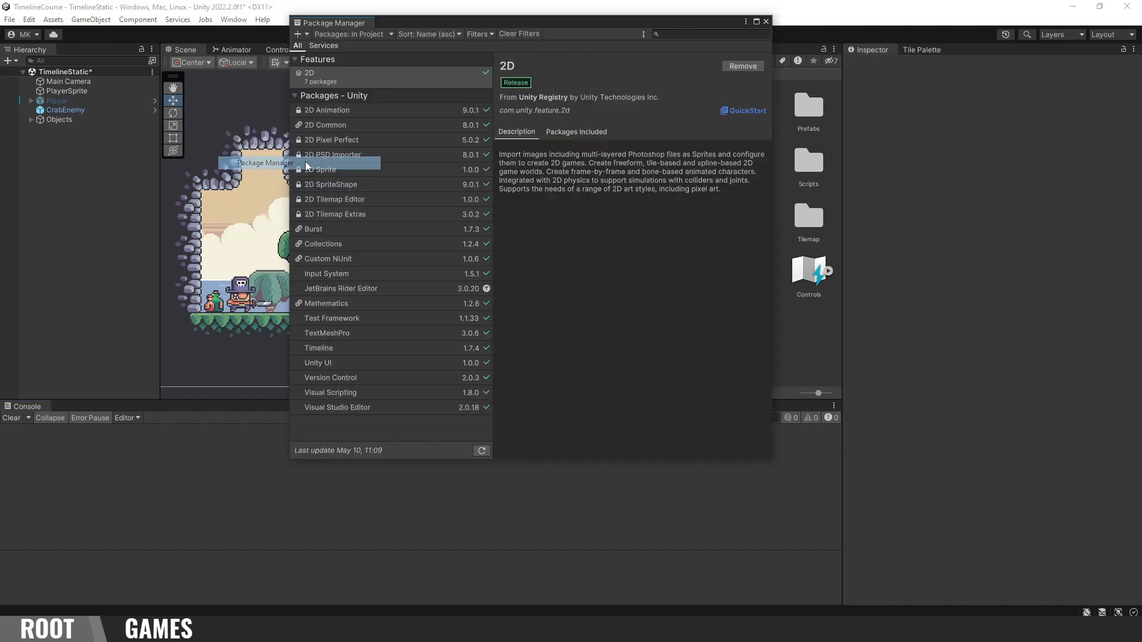
pyautogui.click(333, 42)
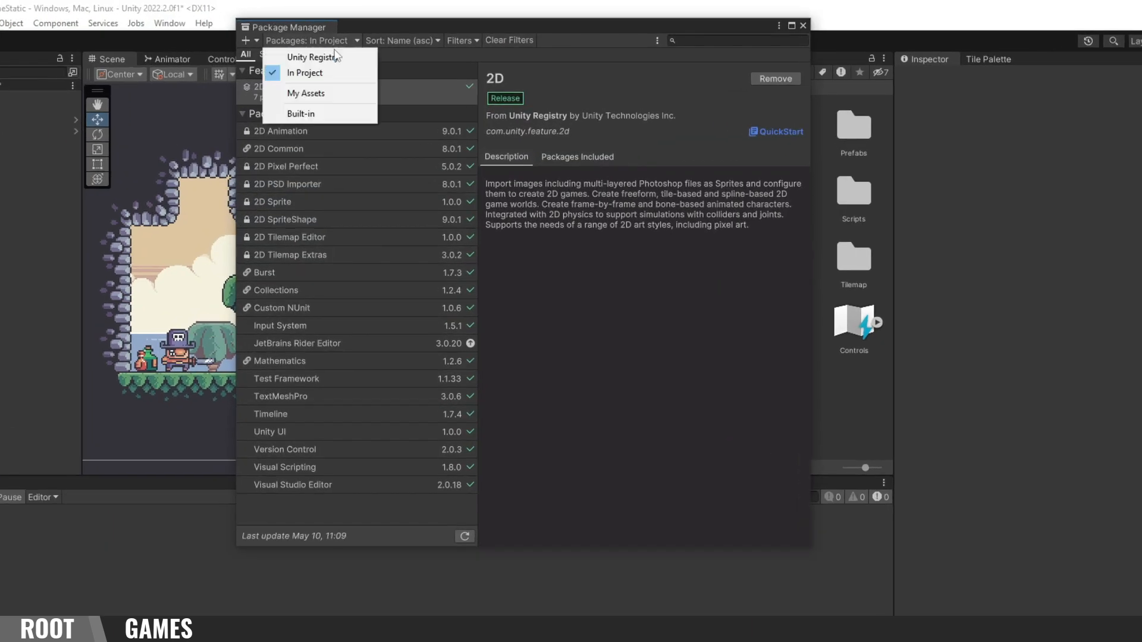
pyautogui.click(333, 54)
pyautogui.click(711, 40)
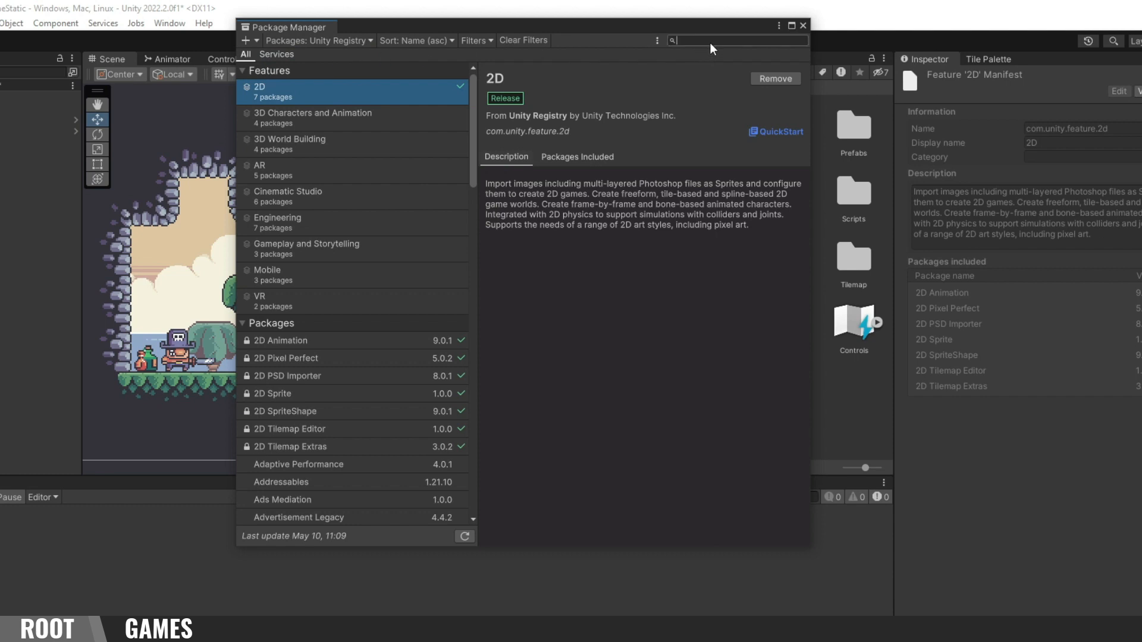
pyautogui.write('timeline')
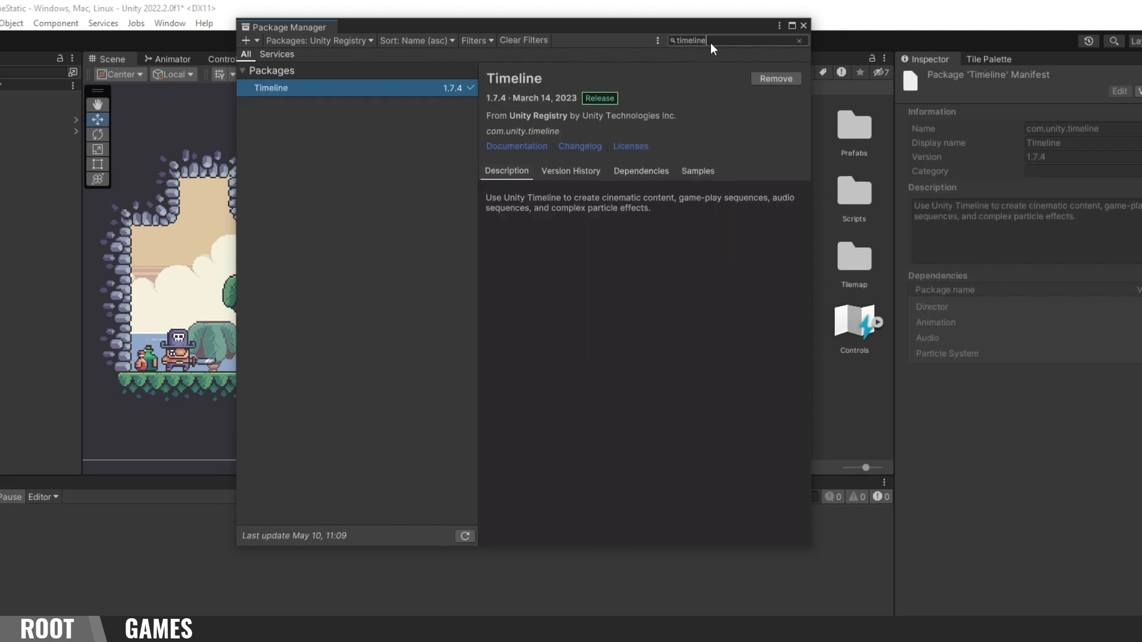
pyautogui.click(420, 89)
pyautogui.click(803, 25)
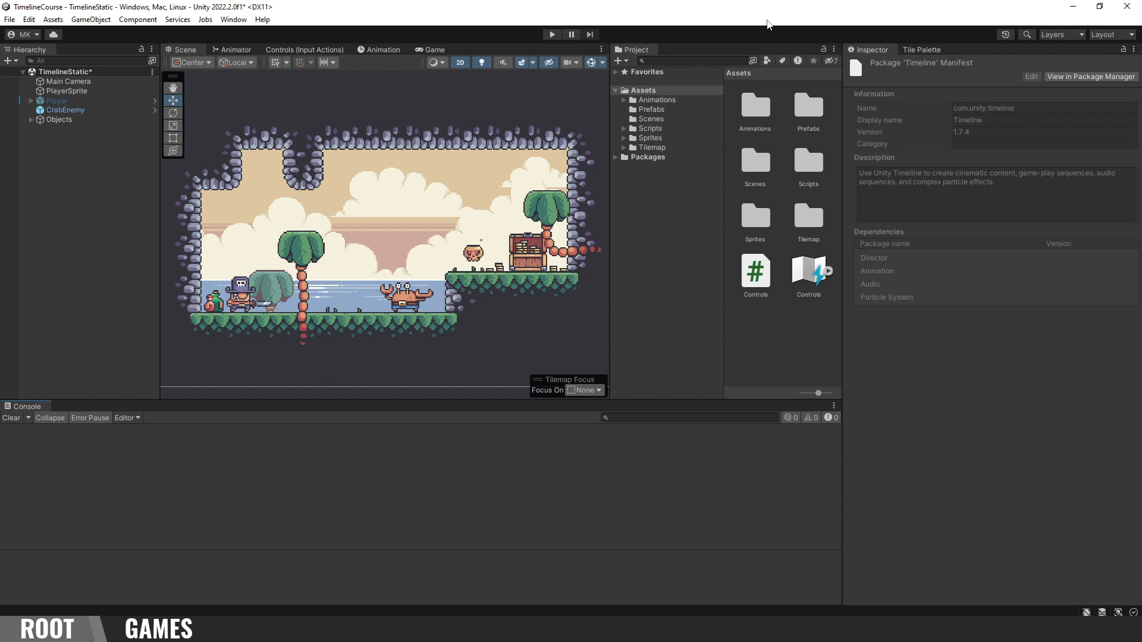
# Step: Open the Timeline window and dock it beside the Console
pyautogui.click(240, 21)
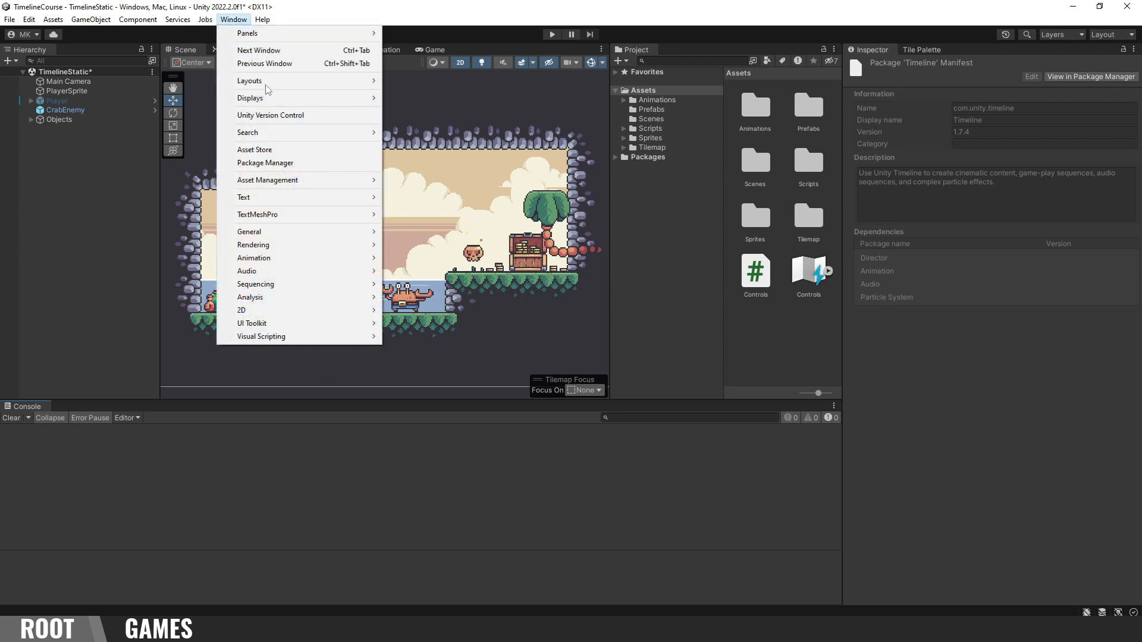
pyautogui.moveTo(307, 286)
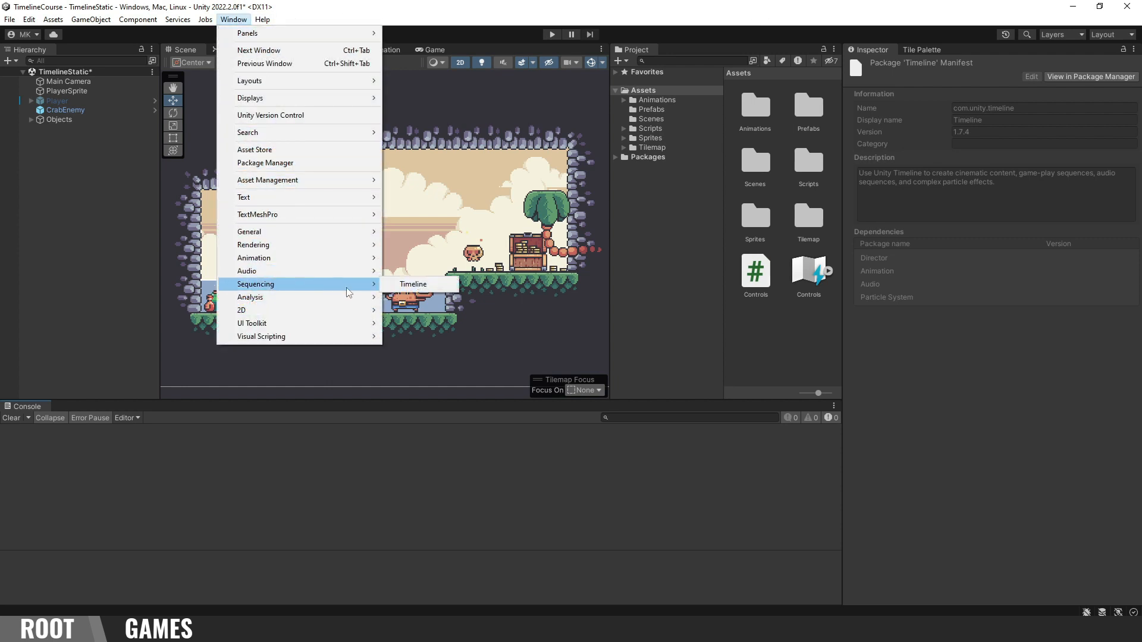
pyautogui.click(395, 285)
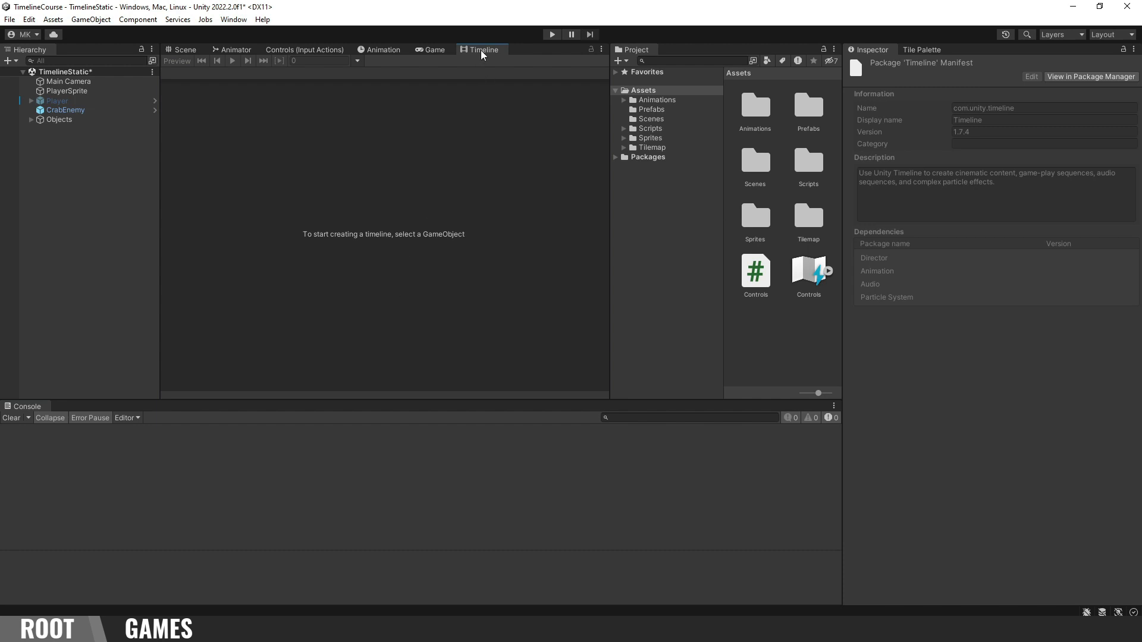
pyautogui.moveTo(483, 50); pyautogui.dragTo(169, 410)
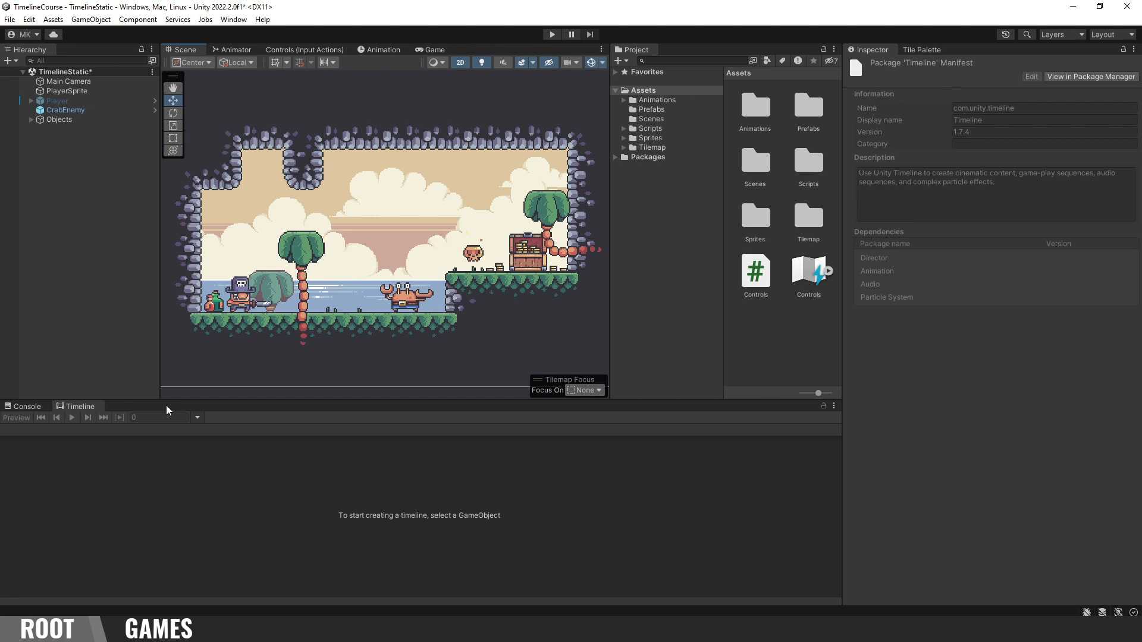
# Step: Create an empty GameObject named ExampleTimeline in the scene's Hierarchy
pyautogui.rightClick(53, 142)
pyautogui.click(125, 284)
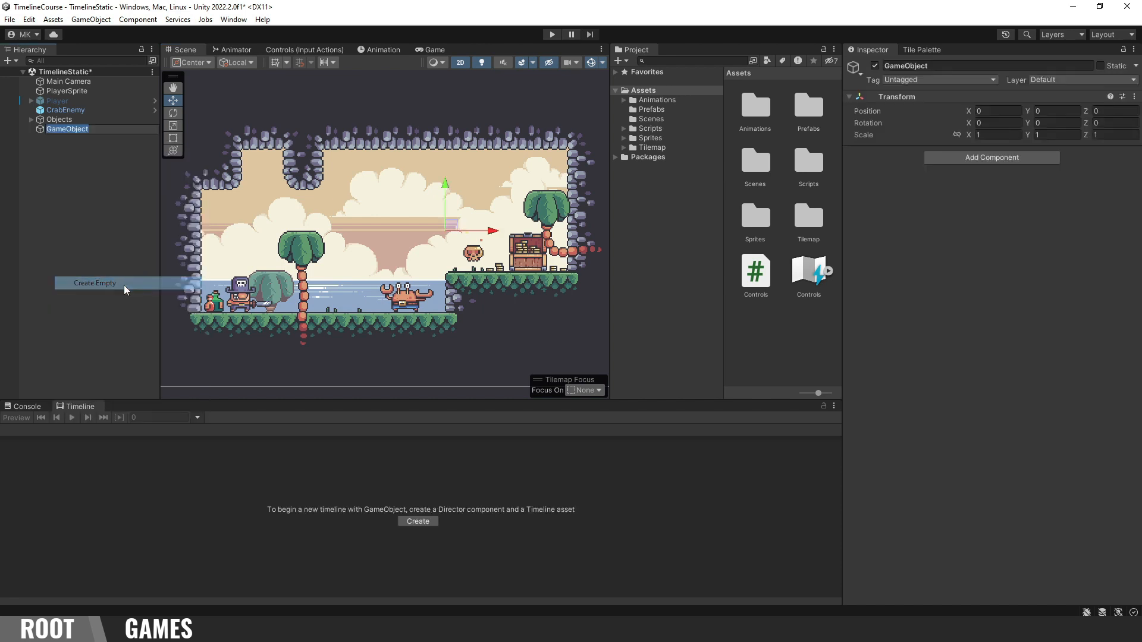
pyautogui.write('Example')
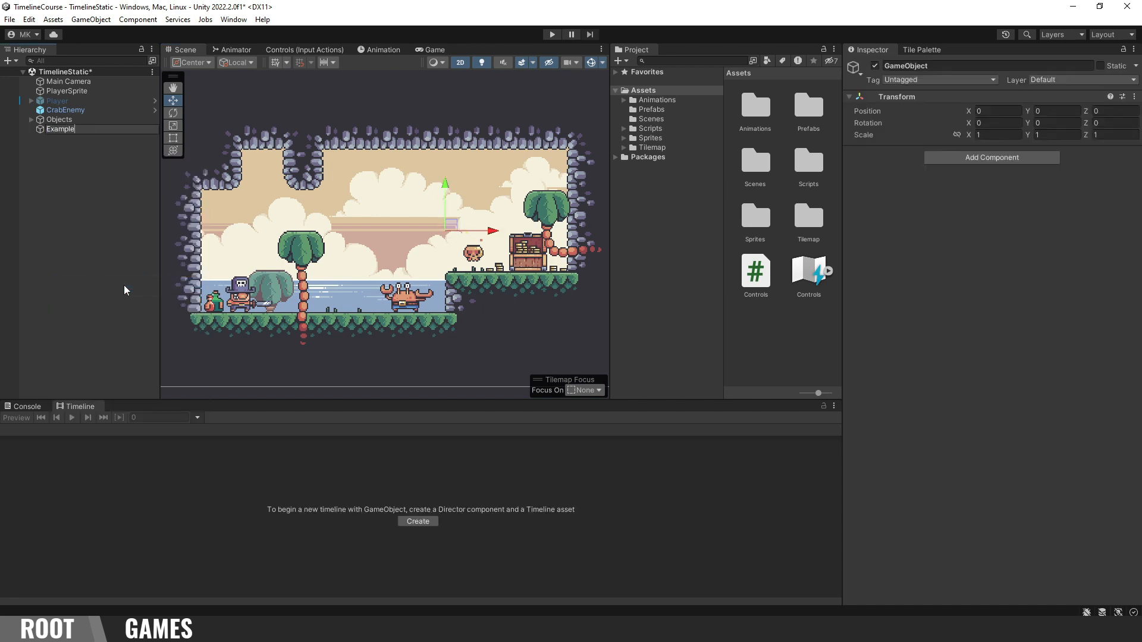
pyautogui.write('Timeline')
pyautogui.press('Return')
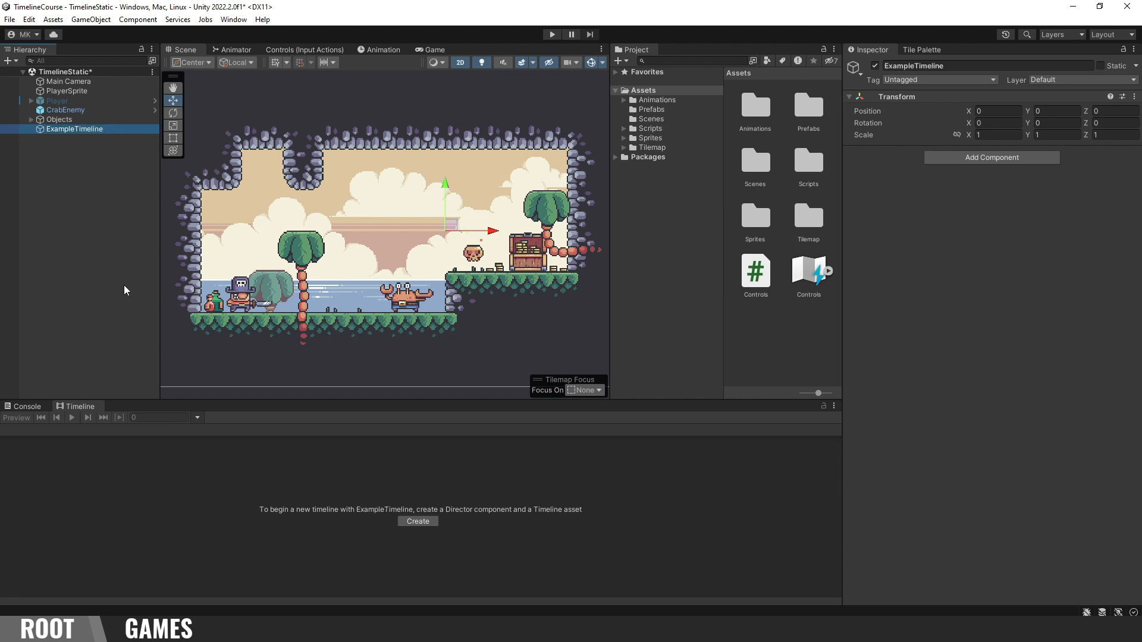
# Step: Create a Director component and Timeline asset for ExampleTimeline, saving it as TimelineIntro in a new TimelineAssets folder inside Assets
pyautogui.click(423, 522)
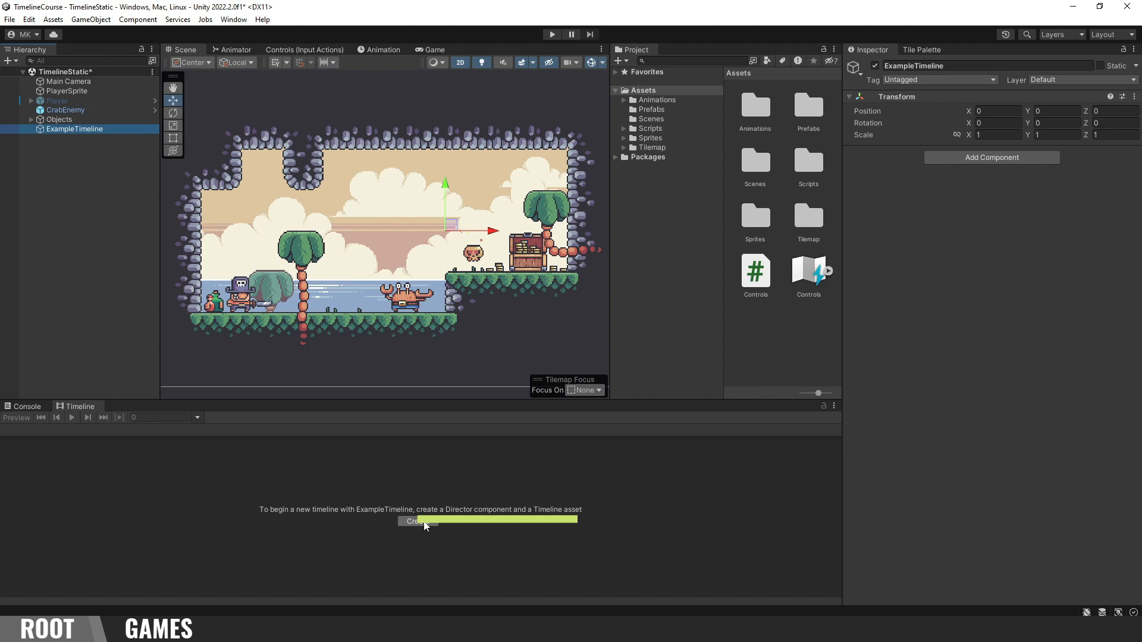
pyautogui.click(424, 522)
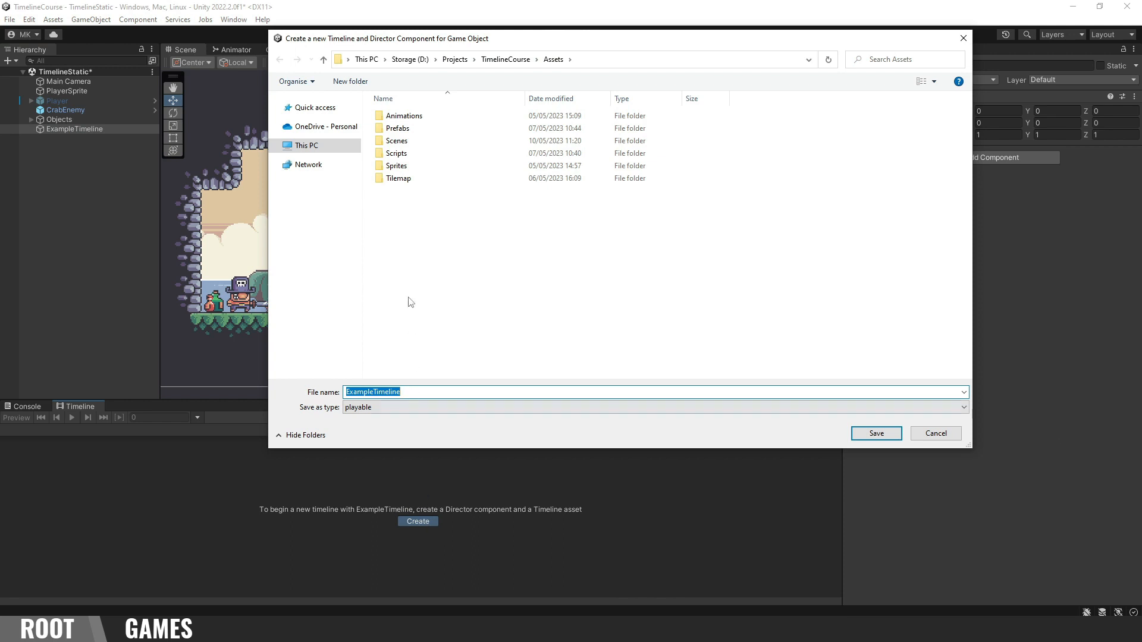
pyautogui.rightClick(405, 204)
pyautogui.moveTo(452, 343)
pyautogui.click(562, 341)
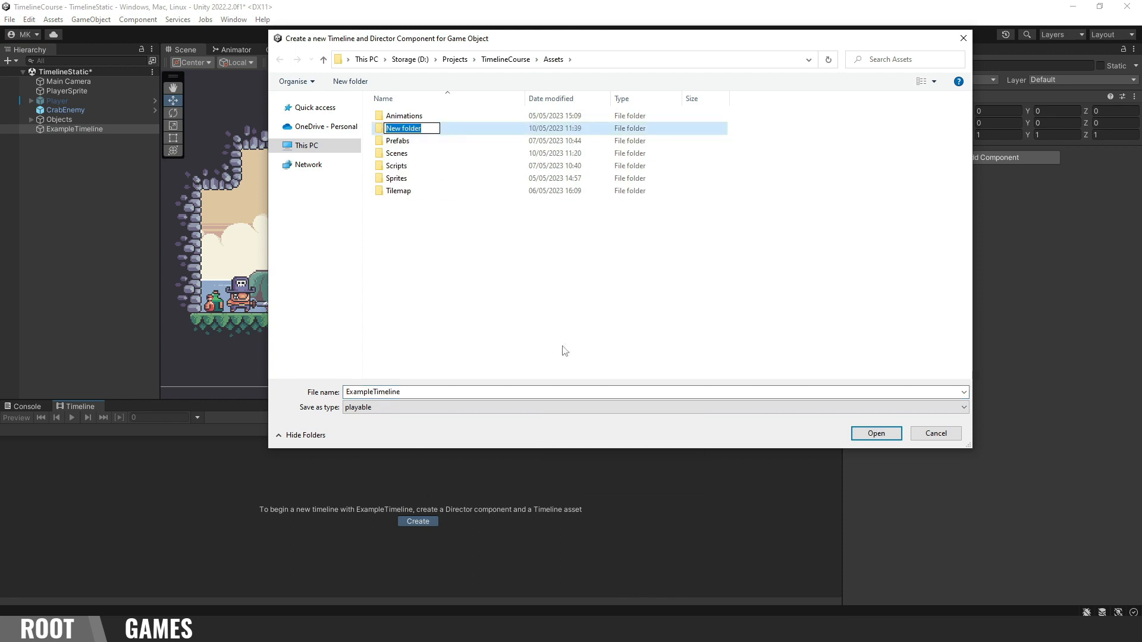
pyautogui.write('TimelineAssets')
pyautogui.press('Return')
pyautogui.press('Return')
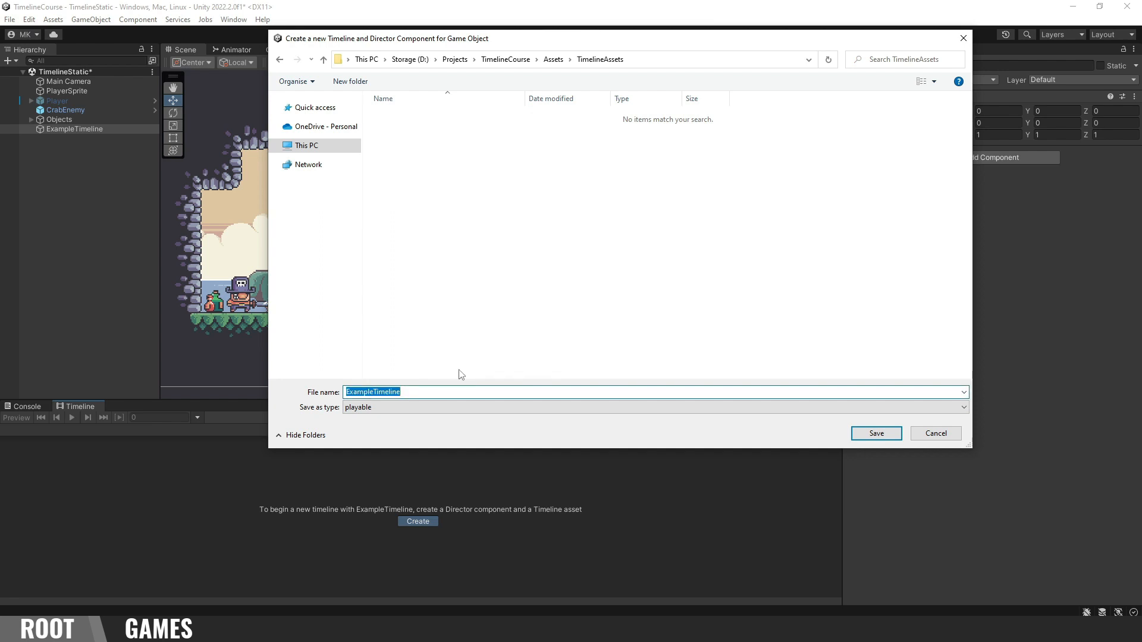
pyautogui.write('Timeline')
pyautogui.press('Return')
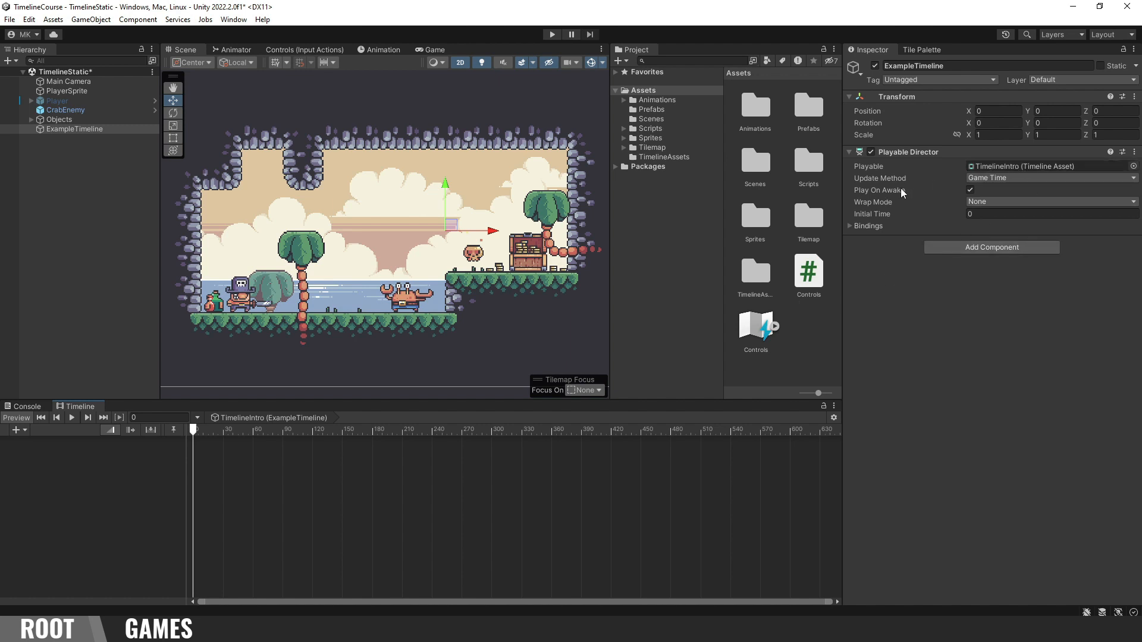
# Step: Set the TimelineIntro ruler's time unit to Seconds
pyautogui.moveTo(909, 190)
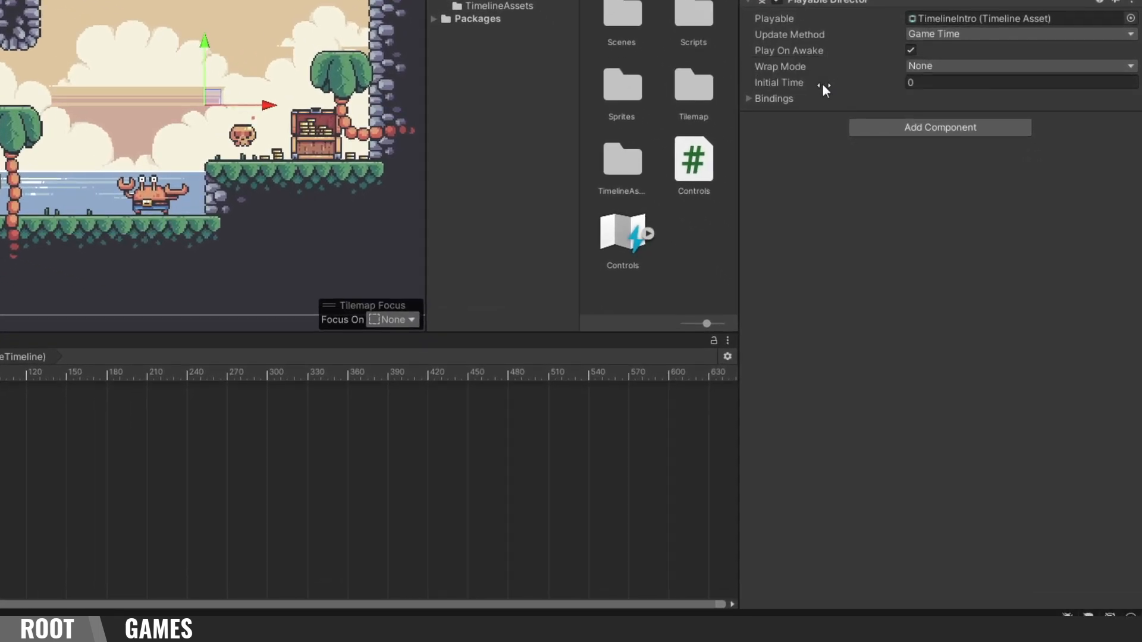
pyautogui.click(727, 357)
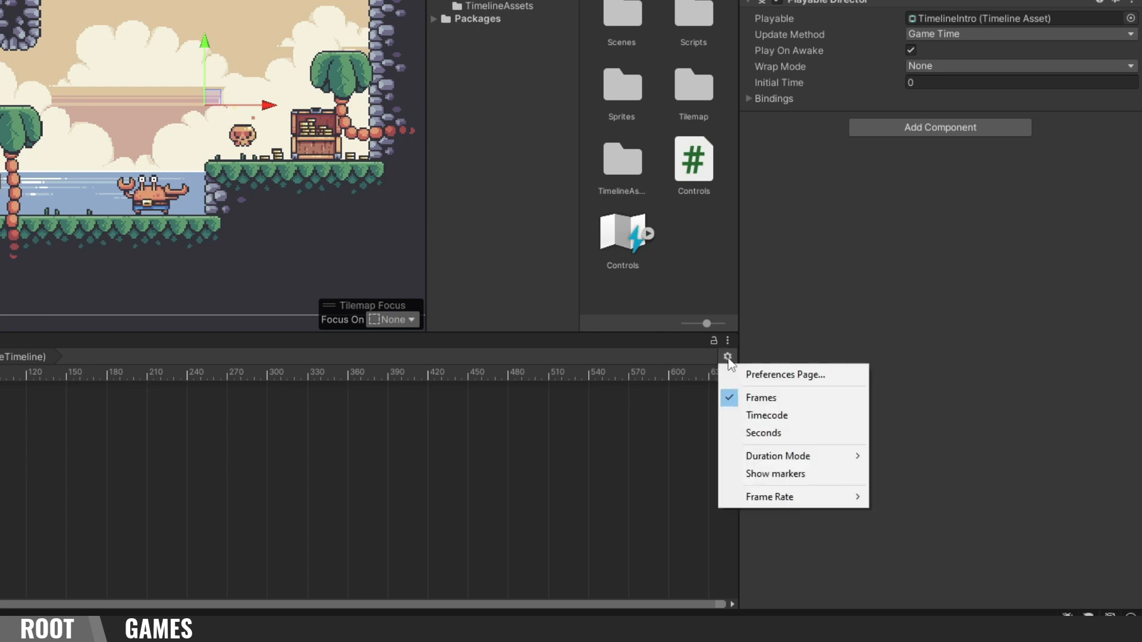
pyautogui.click(782, 437)
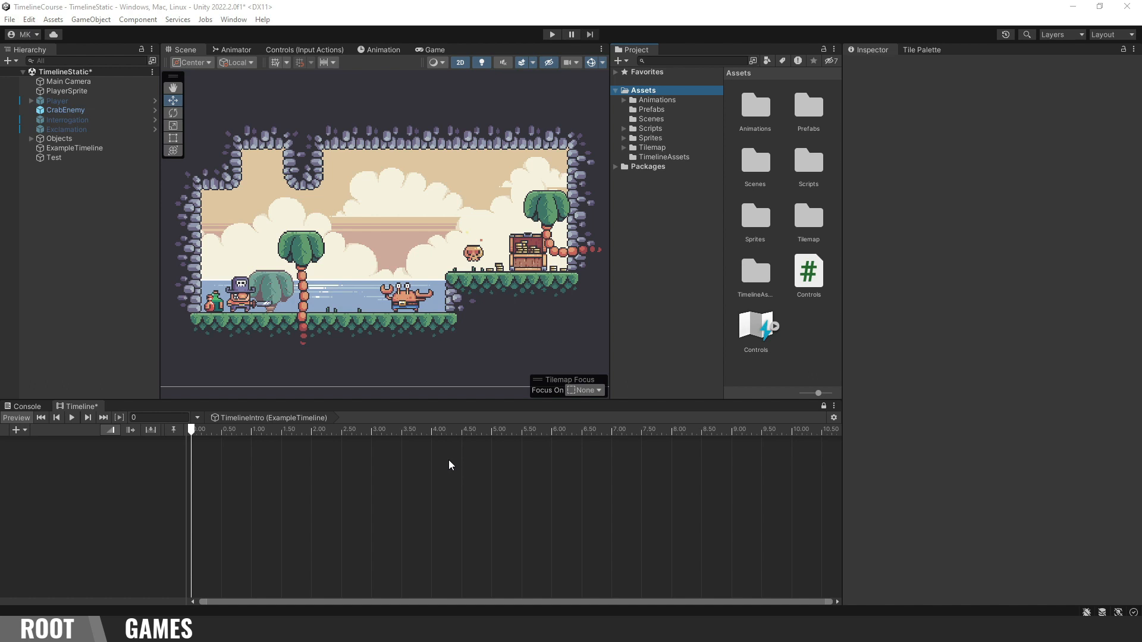
# Step: Run the scene in Play mode, try the pirate's move and jump controls, and stop the game
pyautogui.hotkey('ctrl', 'p')
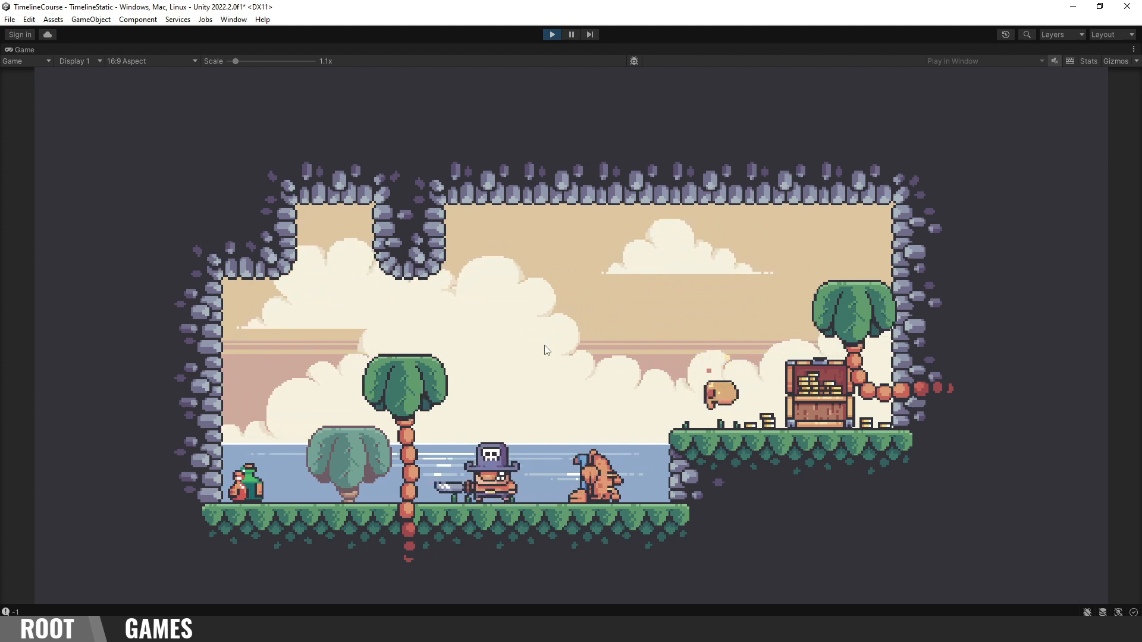
pyautogui.press('d')
pyautogui.press('space')
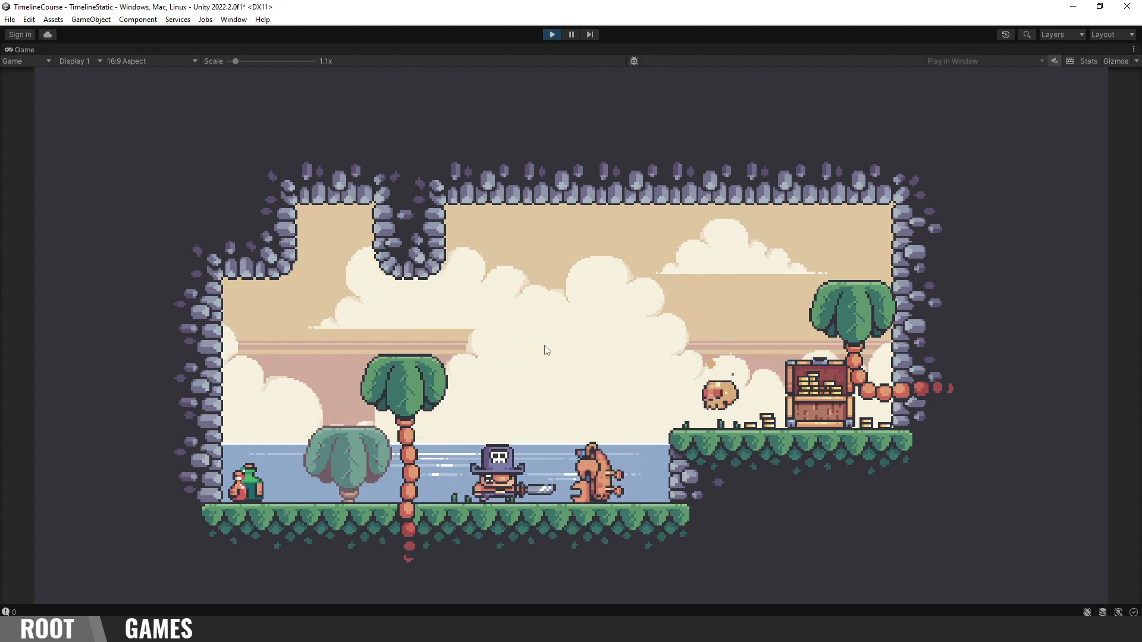
pyautogui.hotkey('ctrl', 'p')
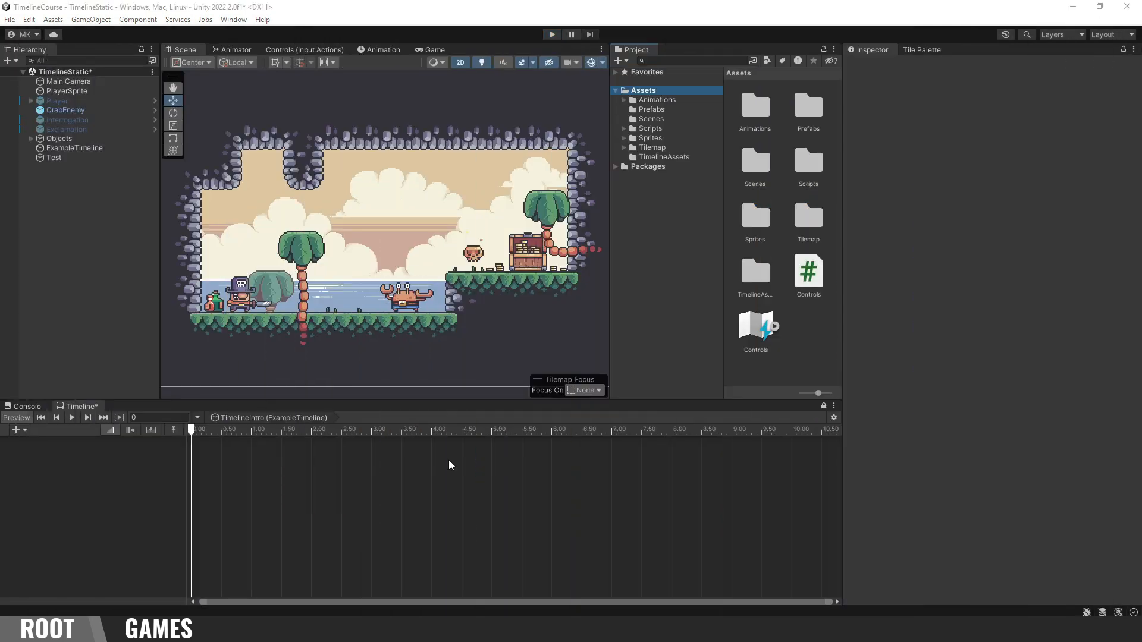
# Step: Select PlayerSprite and add an Animation Track to the TimelineIntro timeline
pyautogui.click(95, 92)
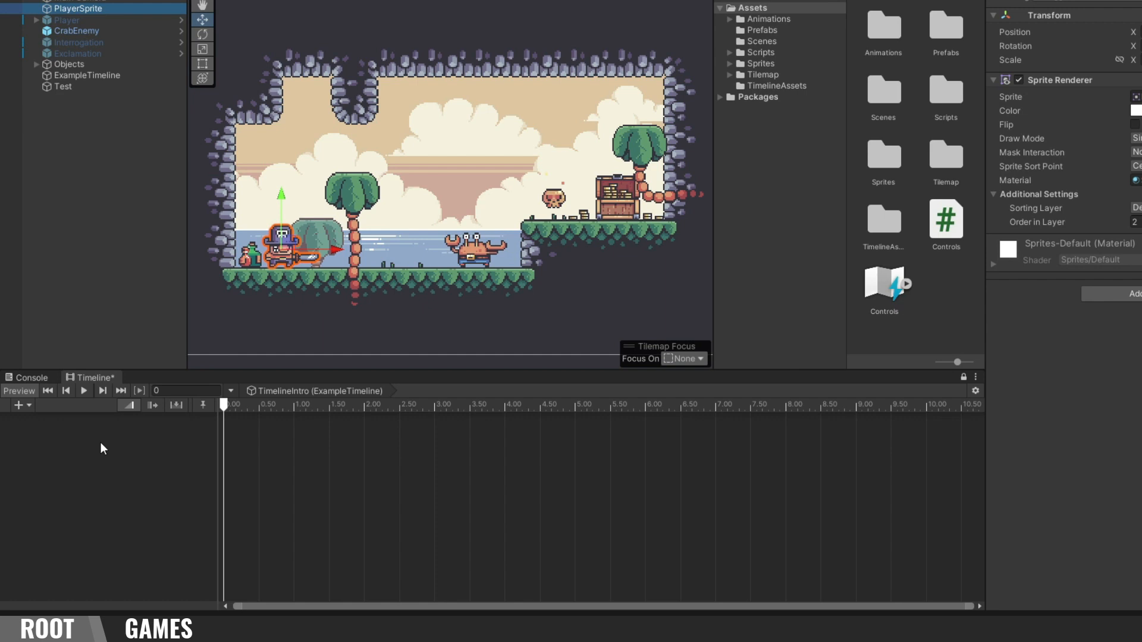
pyautogui.rightClick(100, 443)
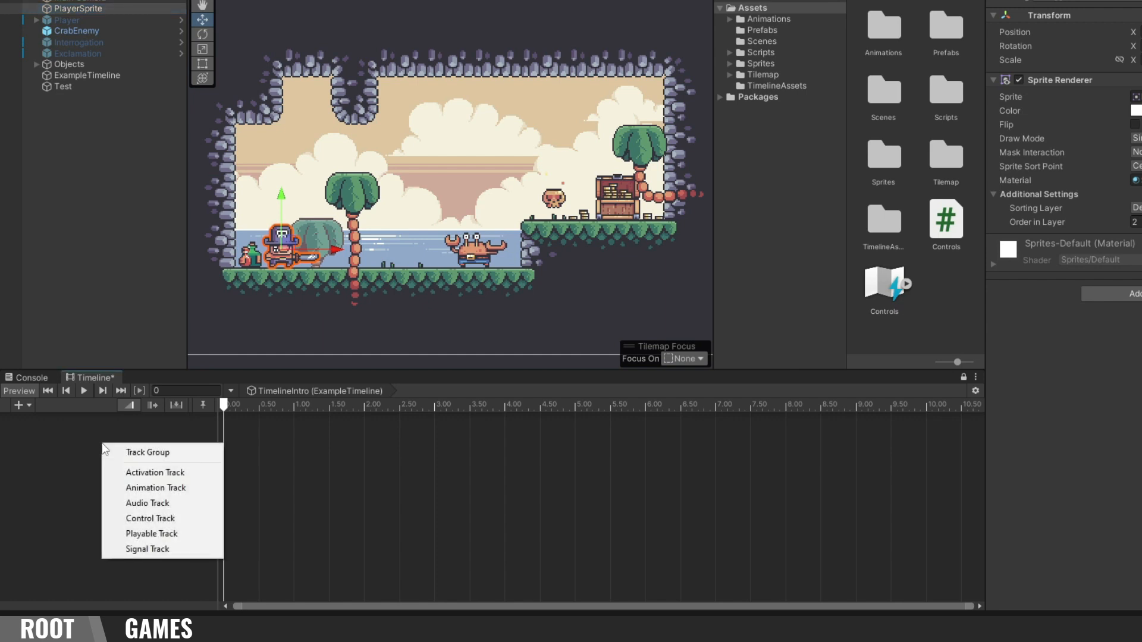
pyautogui.click(23, 407)
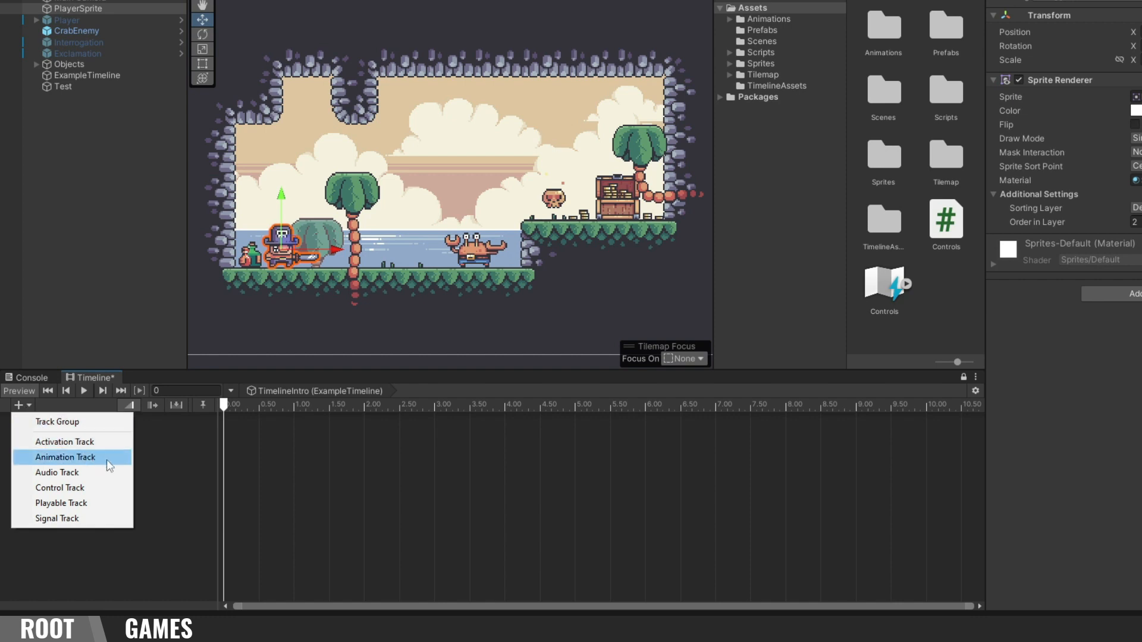
pyautogui.click(66, 457)
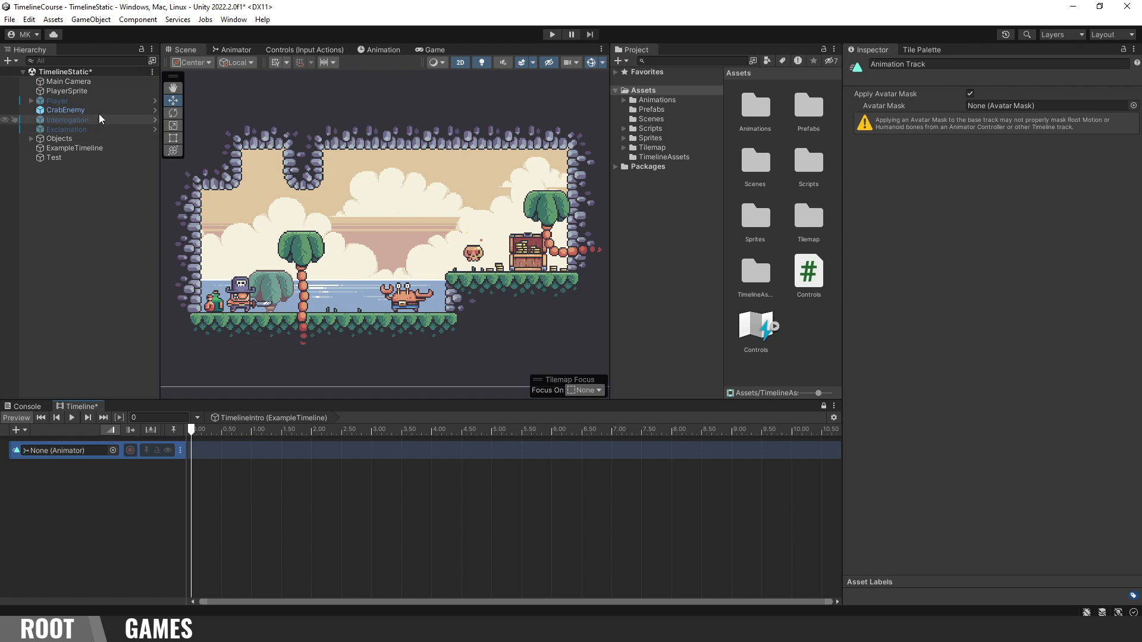
# Step: Bind PlayerSprite to the new animation track, creating an Animator on it, and inspect the object's components
pyautogui.moveTo(95, 96); pyautogui.dragTo(76, 457)
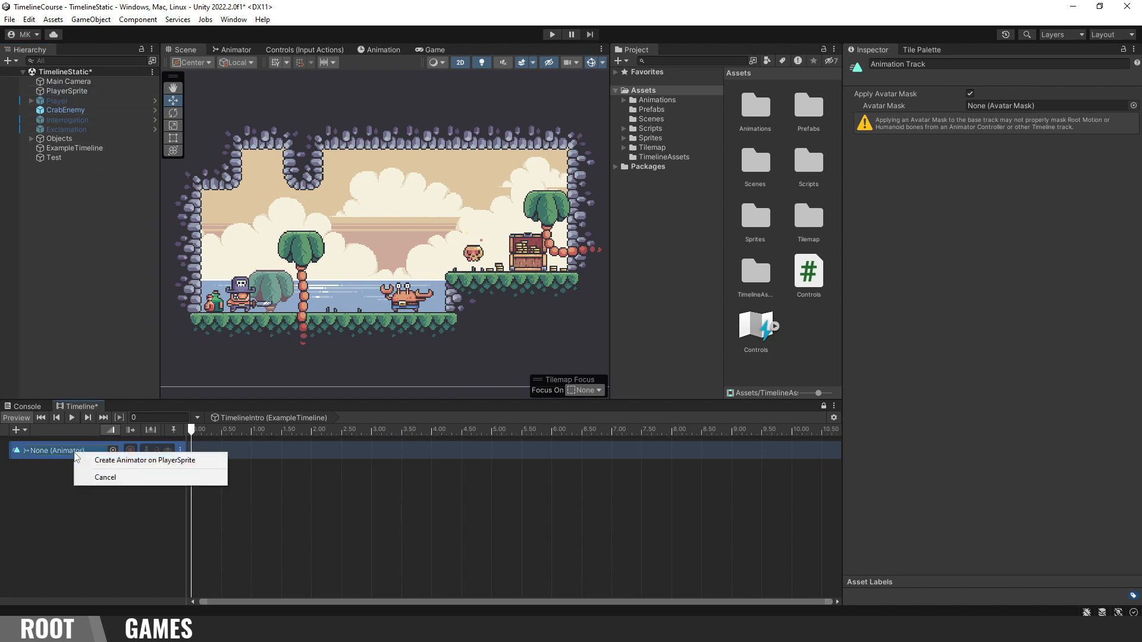
pyautogui.click(125, 462)
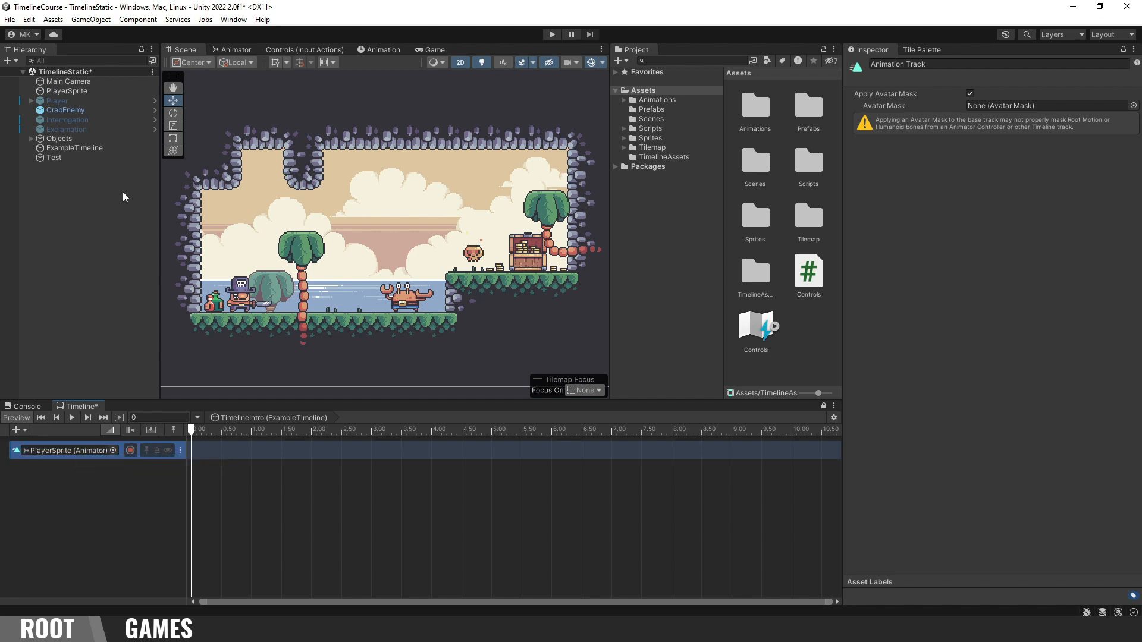
pyautogui.click(107, 93)
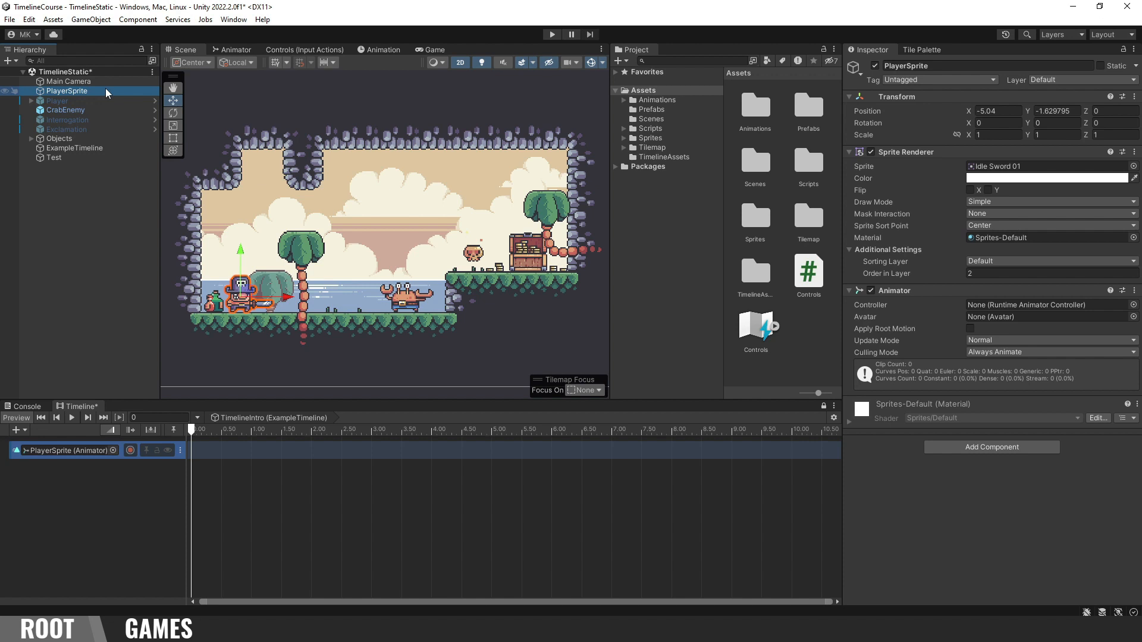
# Step: Activate the Player object, play its Idle clip in an Animation window shown alongside the scene, and view its clip list
pyautogui.click(77, 100)
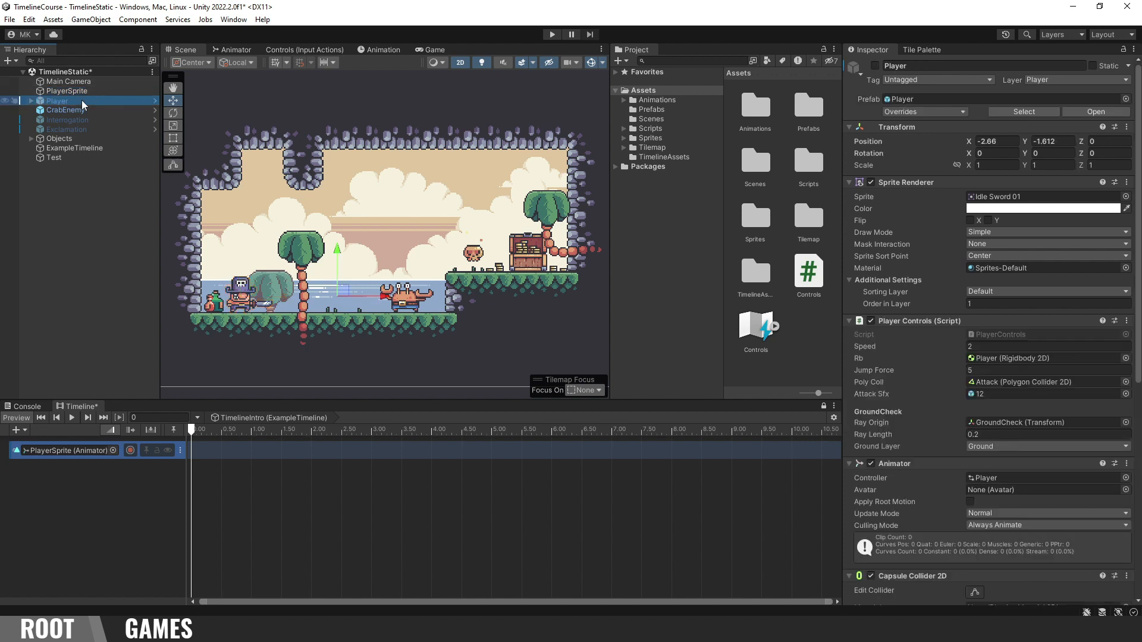
pyautogui.click(875, 65)
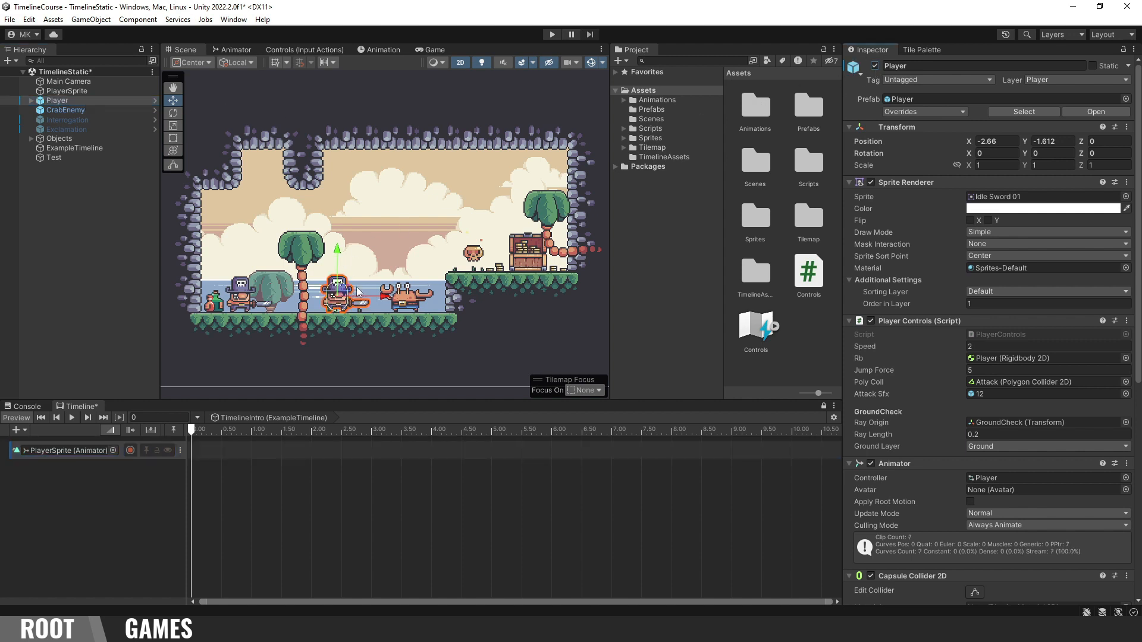
pyautogui.click(382, 50)
pyautogui.moveTo(384, 53); pyautogui.dragTo(383, 94)
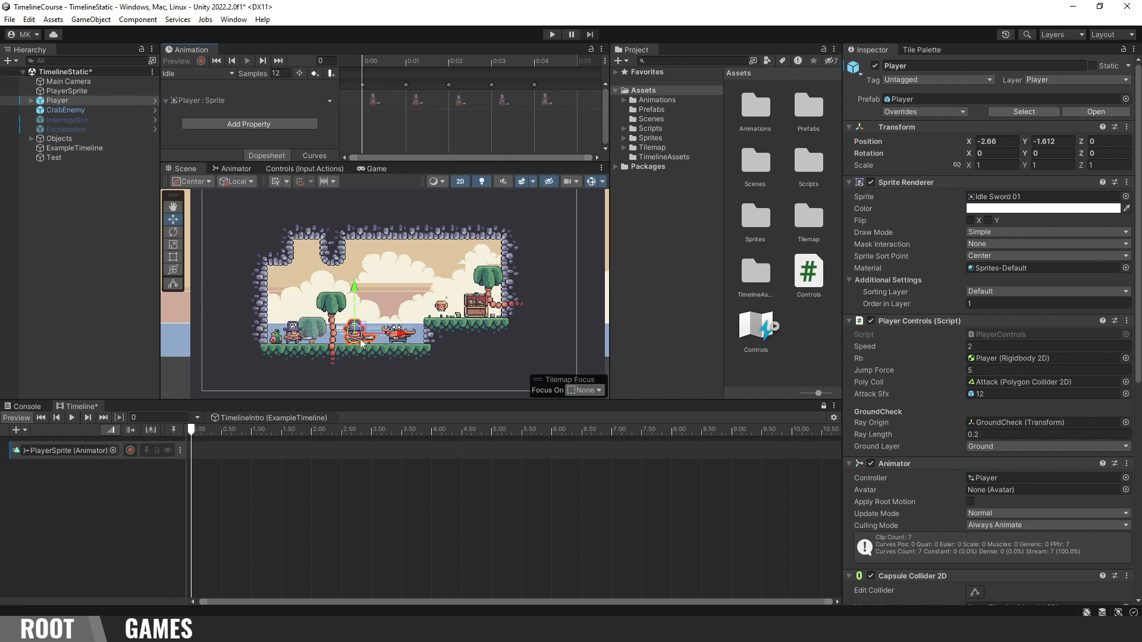
pyautogui.scroll(5, 355, 347)
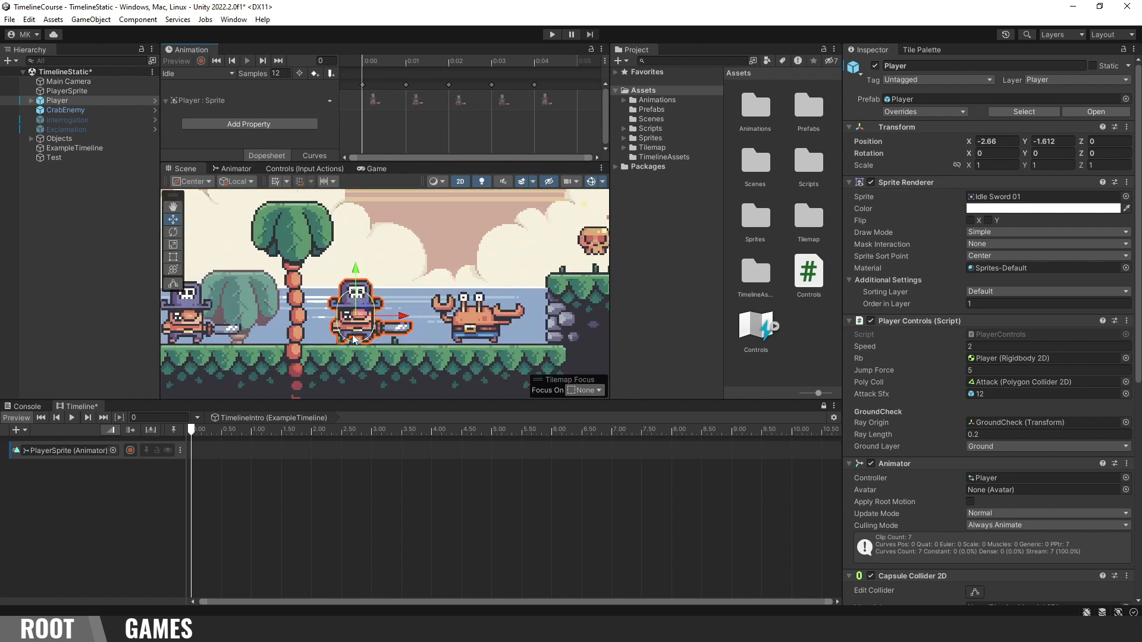
pyautogui.click(824, 407)
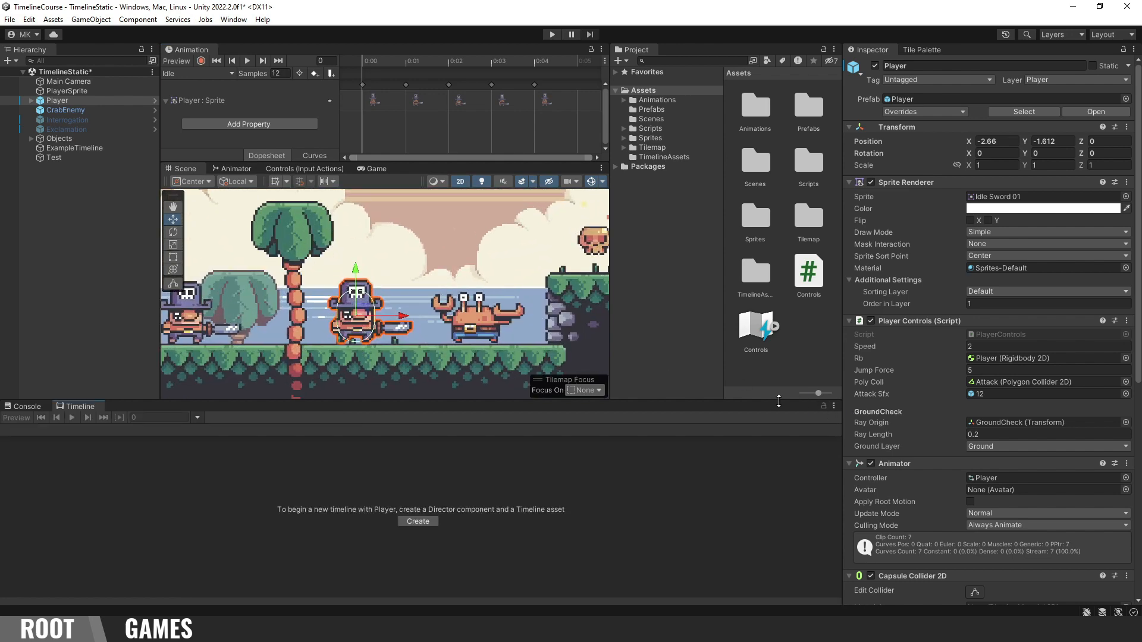
pyautogui.click(247, 62)
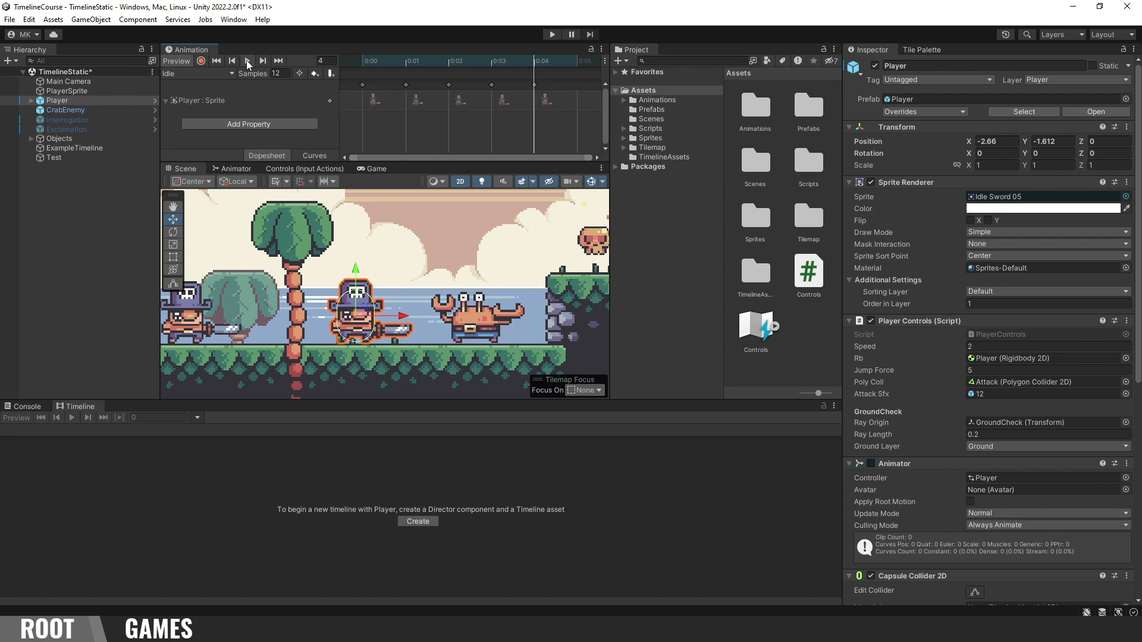
pyautogui.click(231, 74)
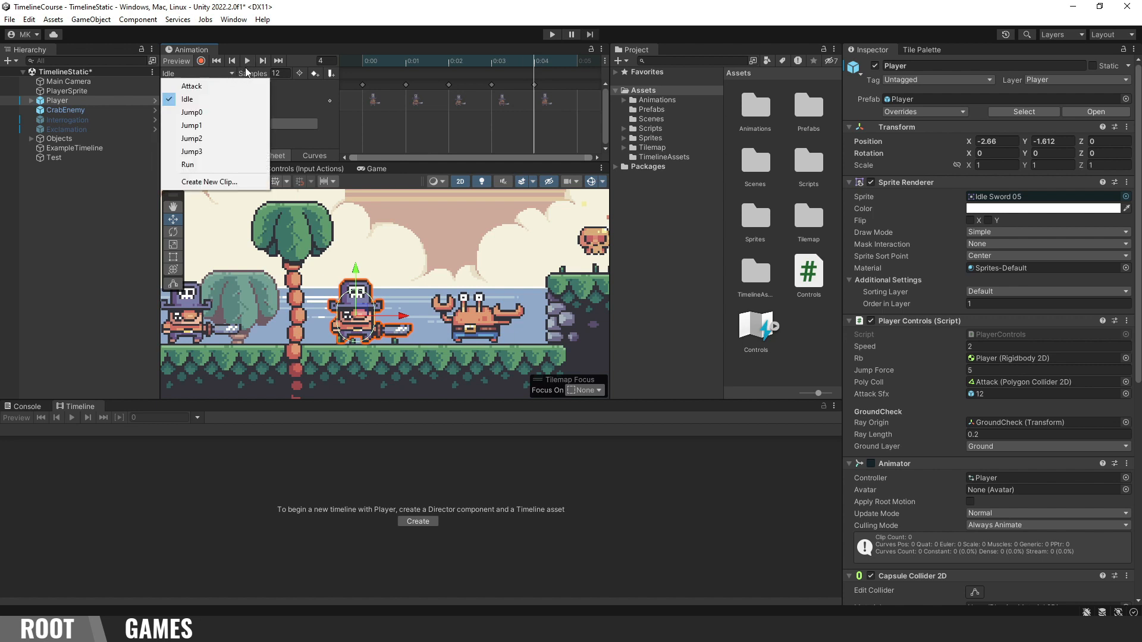
pyautogui.click(251, 65)
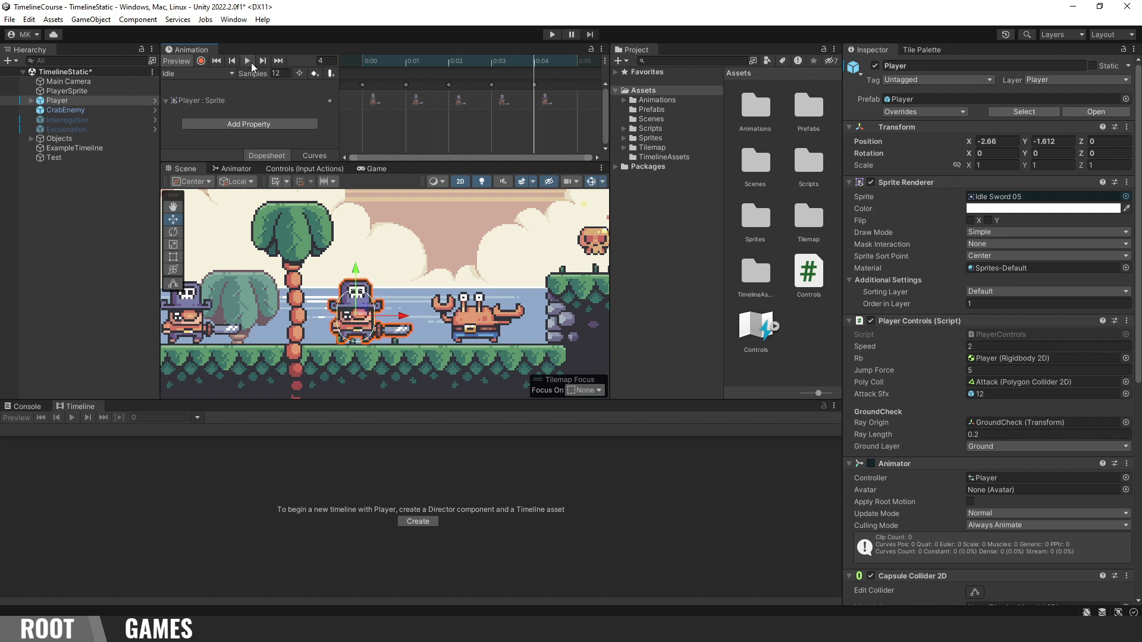
# Step: Open the Player folder inside the Animations assets and select the Idle animation clip
pyautogui.doubleClick(759, 112)
pyautogui.doubleClick(756, 217)
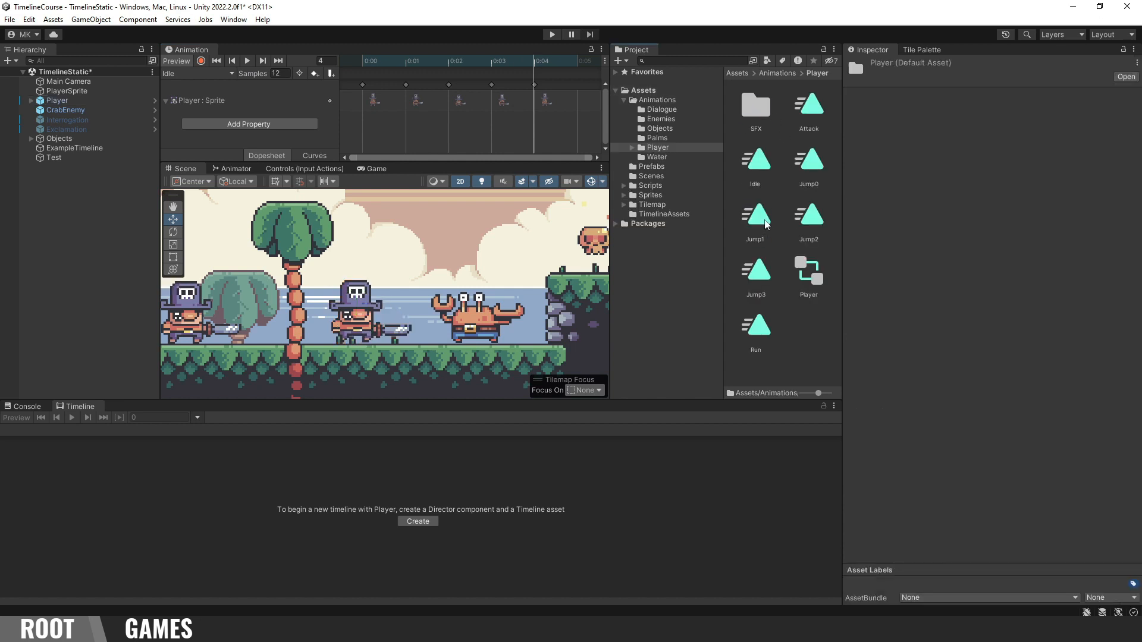
pyautogui.click(747, 161)
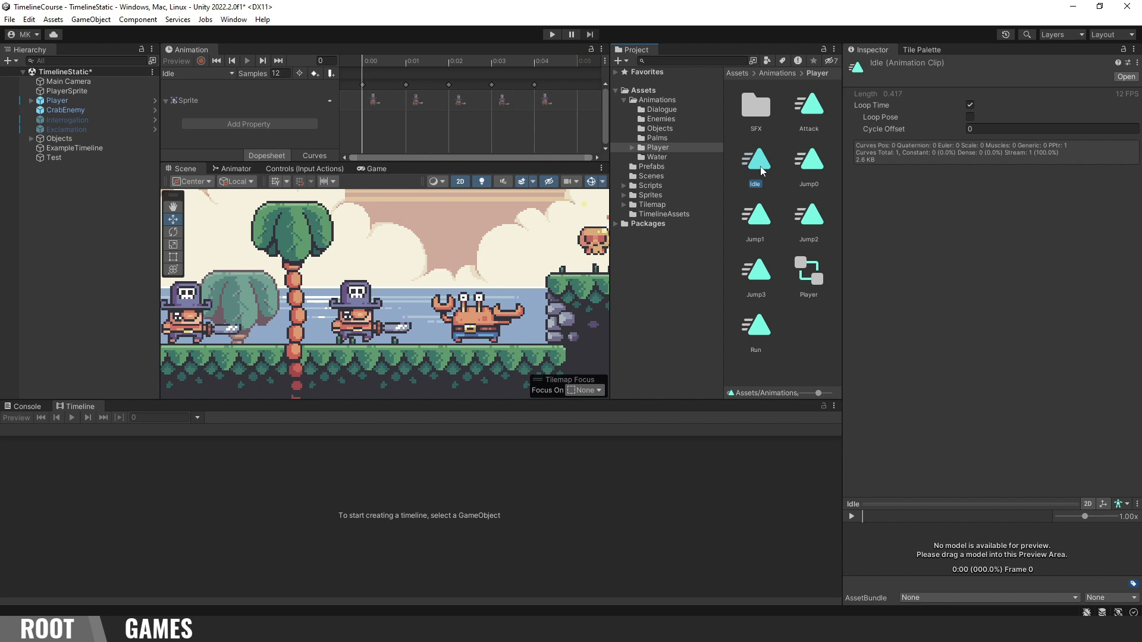
# Step: Deactivate the Player object and return the Animation window to the Scene view's tab group
pyautogui.click(57, 100)
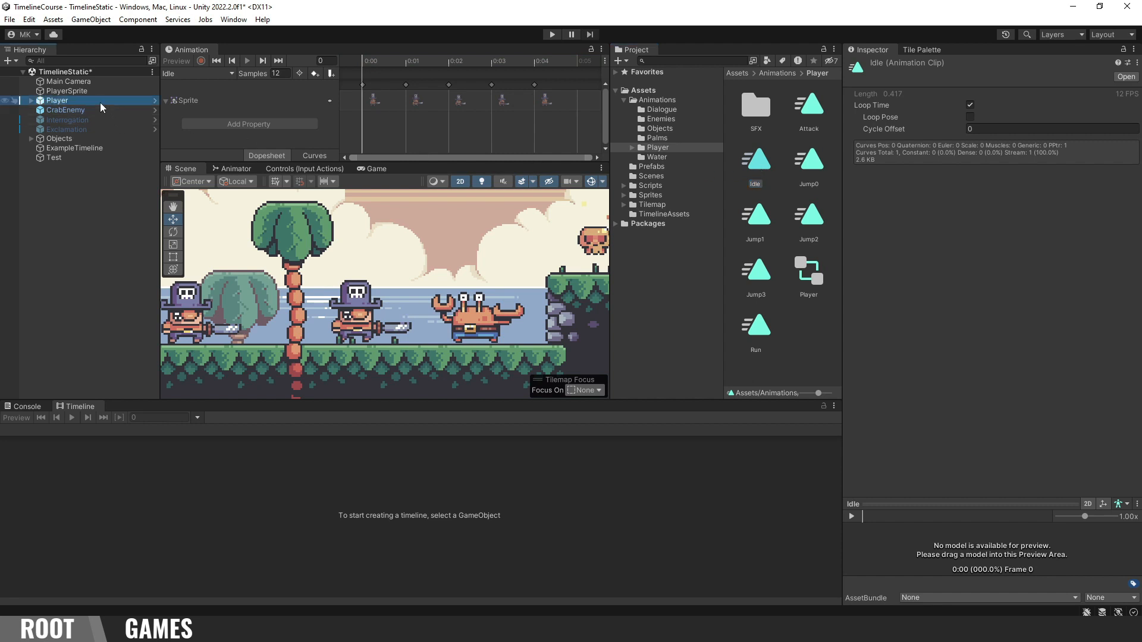
pyautogui.click(875, 66)
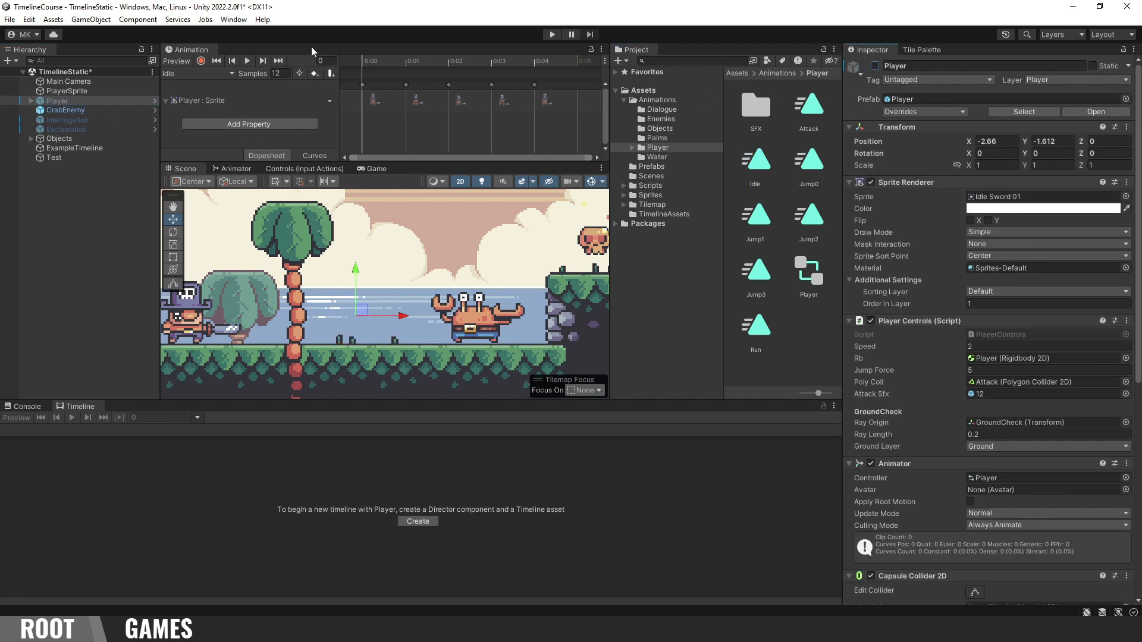
pyautogui.moveTo(192, 52); pyautogui.dragTo(326, 173)
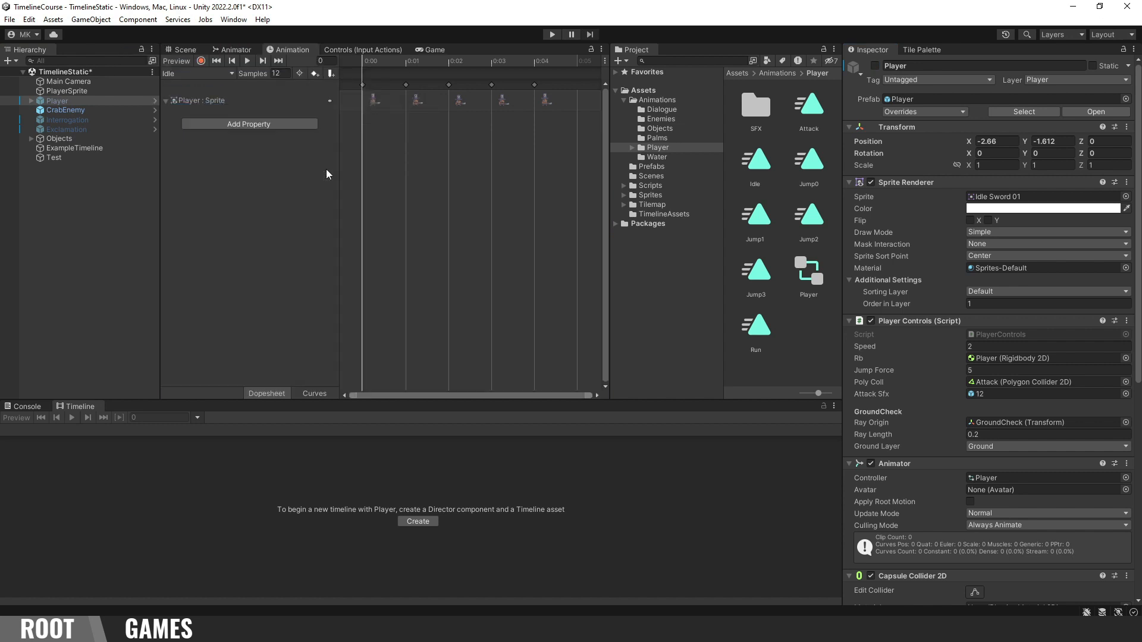
pyautogui.click(186, 50)
# Step: Lock the Timeline window on ExampleTimeline and place an Idle clip about 2.9 seconds long at the start of the PlayerSprite track
pyautogui.moveTo(290, 210); pyautogui.dragTo(533, 203, button='middle')
pyautogui.click(114, 148)
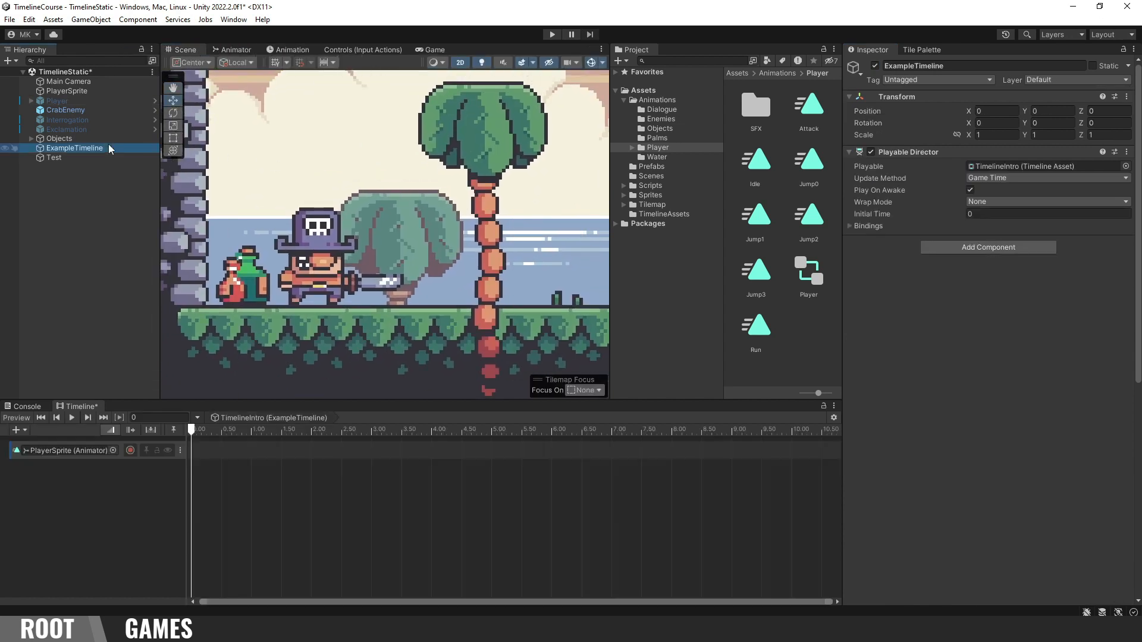
pyautogui.click(817, 406)
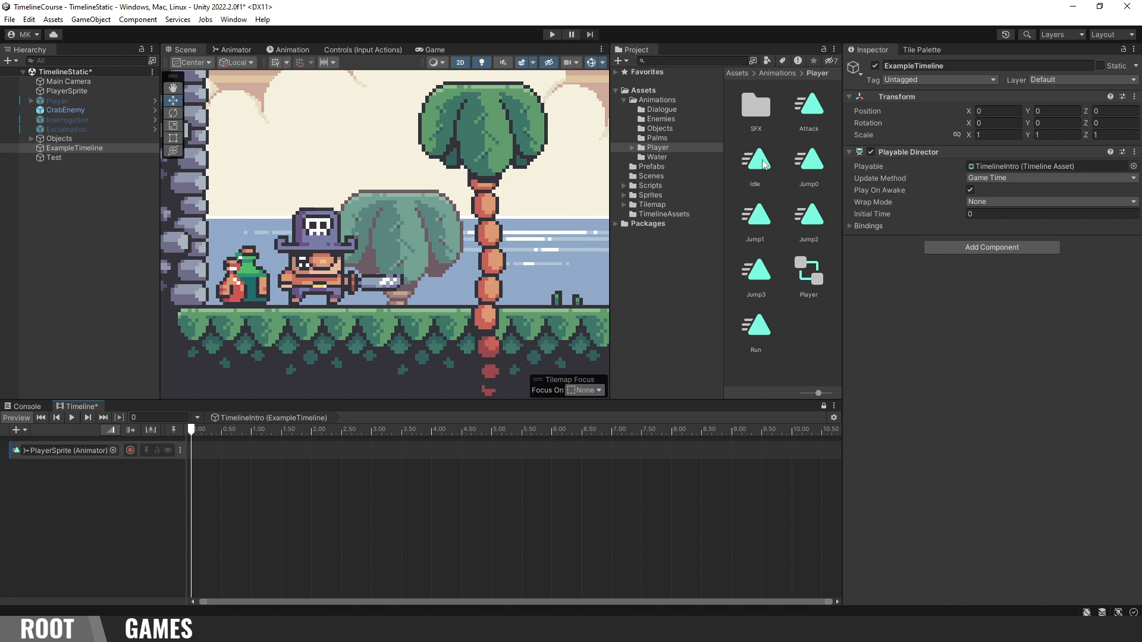
pyautogui.moveTo(764, 164); pyautogui.dragTo(315, 452)
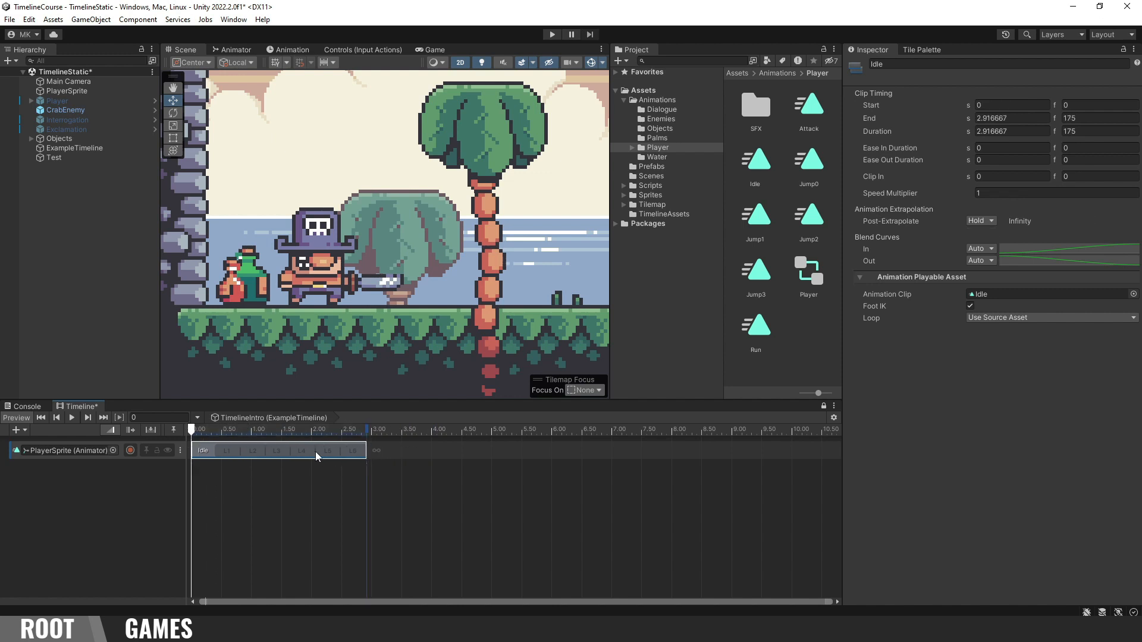
pyautogui.click(17, 419)
pyautogui.click(74, 419)
# Step: Add the Run clip directly after Idle on the PlayerSprite track with a 3-second duration, and preview the timeline
pyautogui.click(770, 330)
pyautogui.moveTo(771, 330); pyautogui.dragTo(406, 456)
pyautogui.moveTo(415, 451)
pyautogui.mouseDown()
pyautogui.moveTo(377, 451)
pyautogui.moveTo(547, 447)
pyautogui.mouseUp()
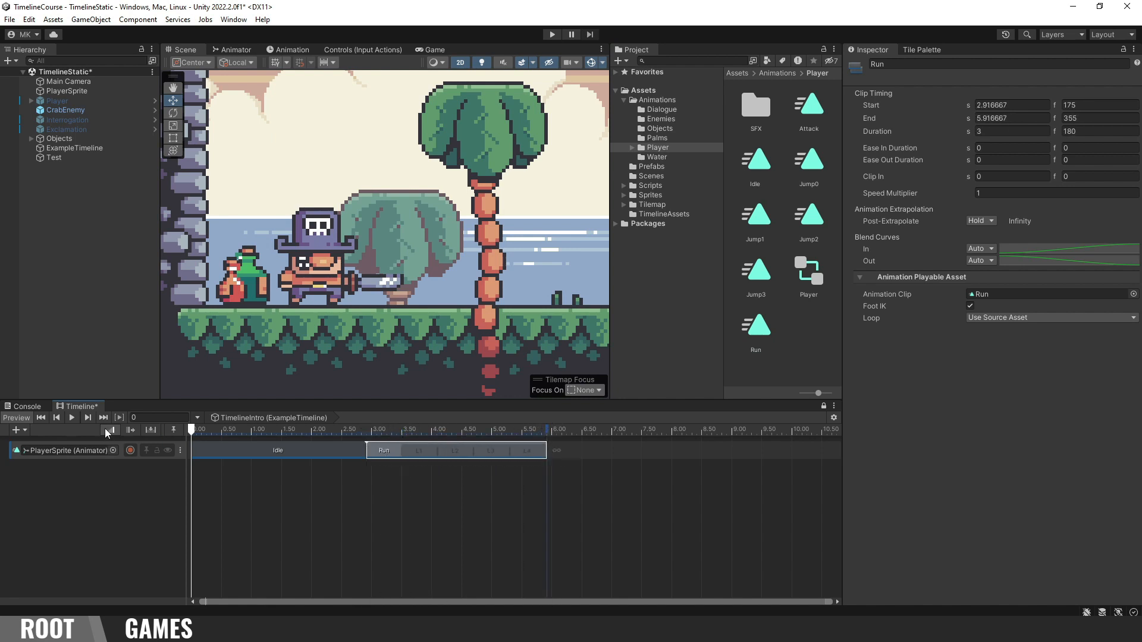
pyautogui.click(73, 418)
pyautogui.scroll(-4, 488, 238)
pyautogui.moveTo(501, 233); pyautogui.dragTo(420, 263, button='middle')
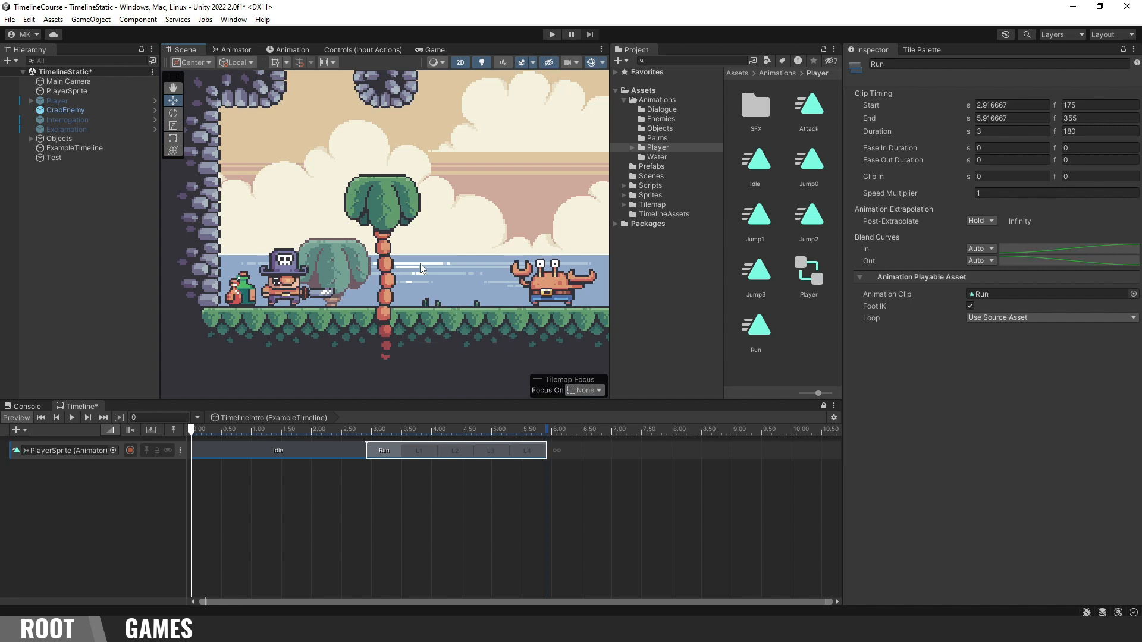
# Step: Add a second Animation Track to TimelineIntro and bind PlayerSprite to it
pyautogui.rightClick(57, 482)
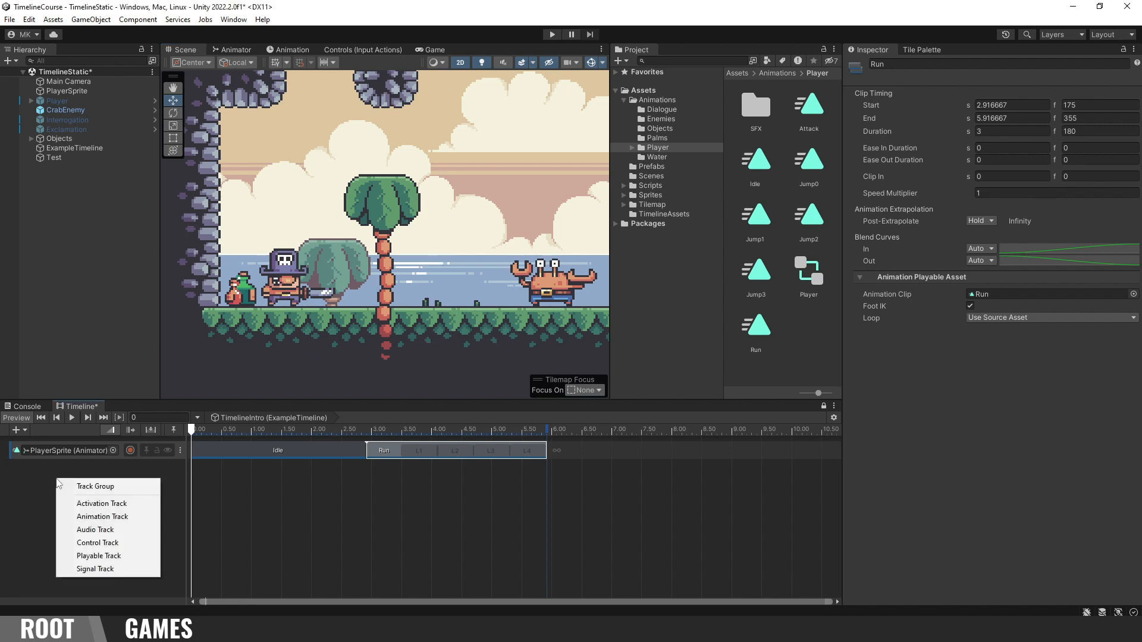
pyautogui.click(111, 516)
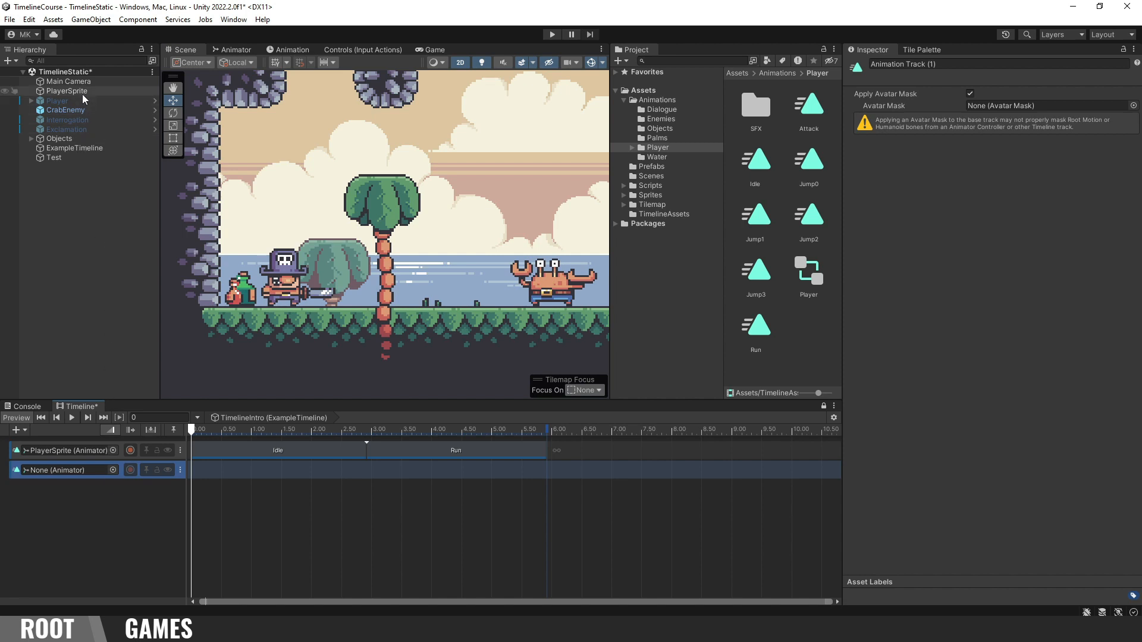
pyautogui.moveTo(84, 91); pyautogui.dragTo(76, 470)
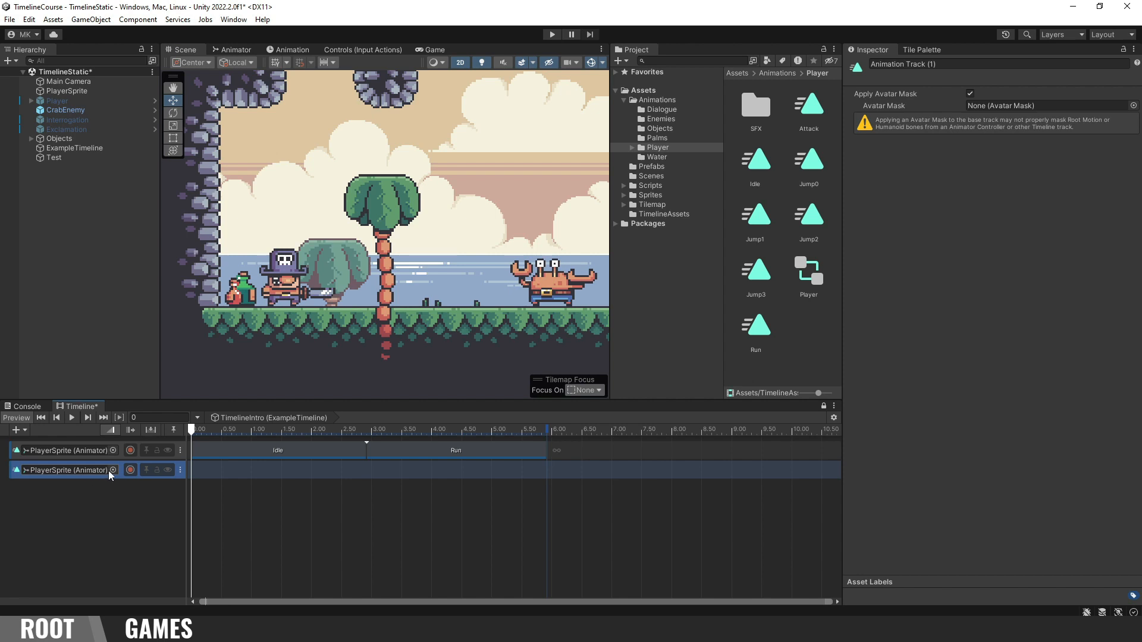
# Step: Start recording on the second PlayerSprite track and add a position key at 2.9167 seconds, where the Run clip begins
pyautogui.moveTo(190, 432); pyautogui.dragTo(366, 435)
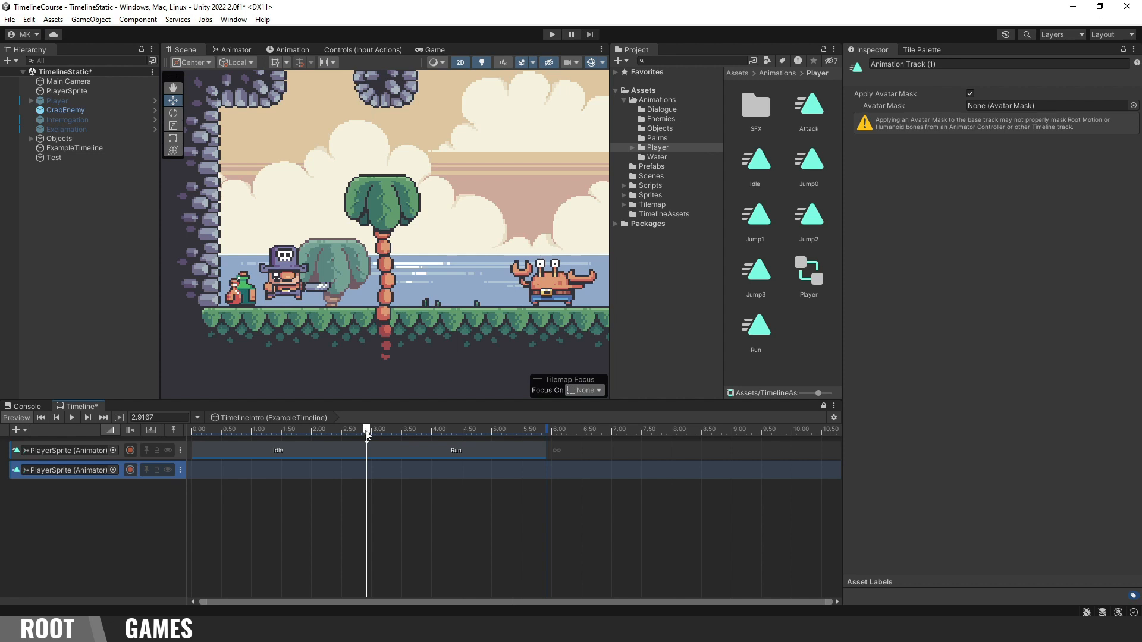
pyautogui.click(130, 470)
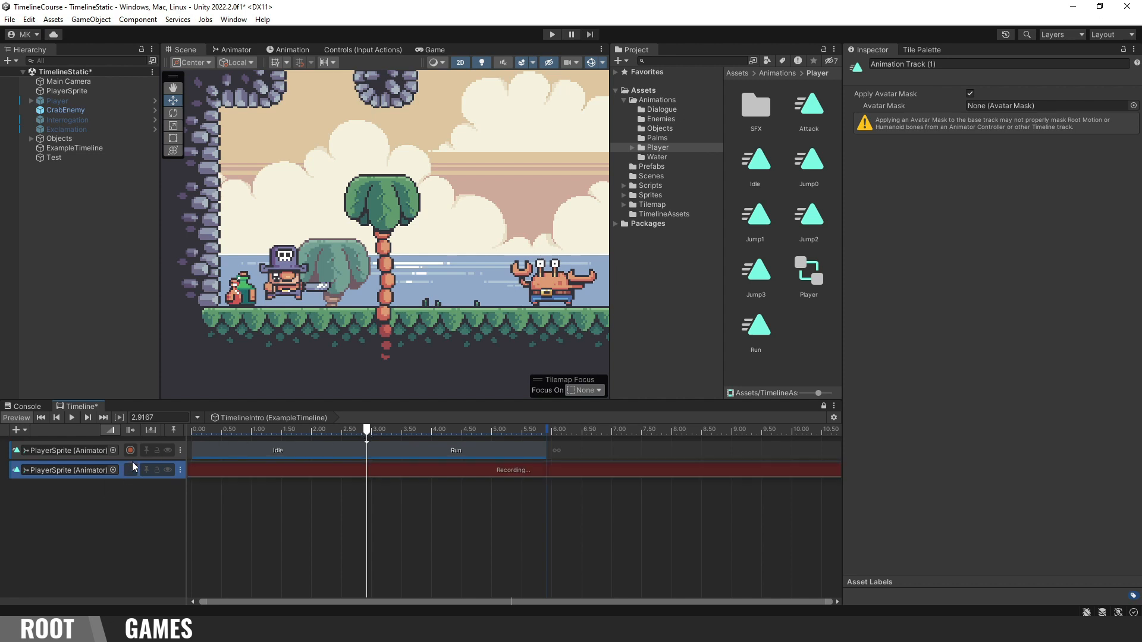
pyautogui.click(93, 94)
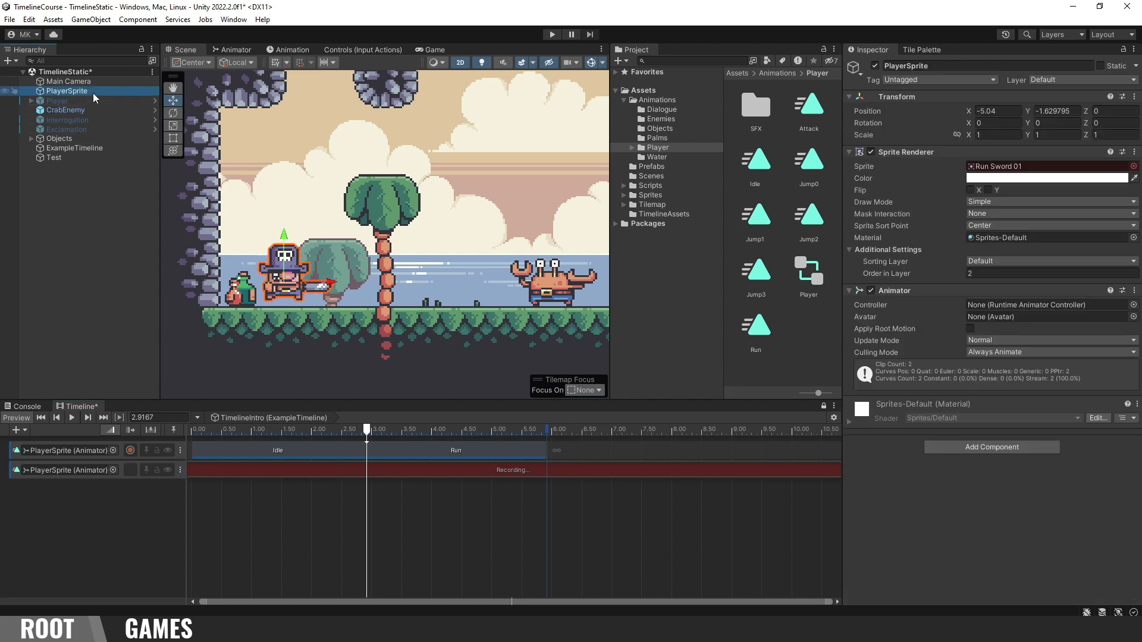
pyautogui.rightClick(955, 112)
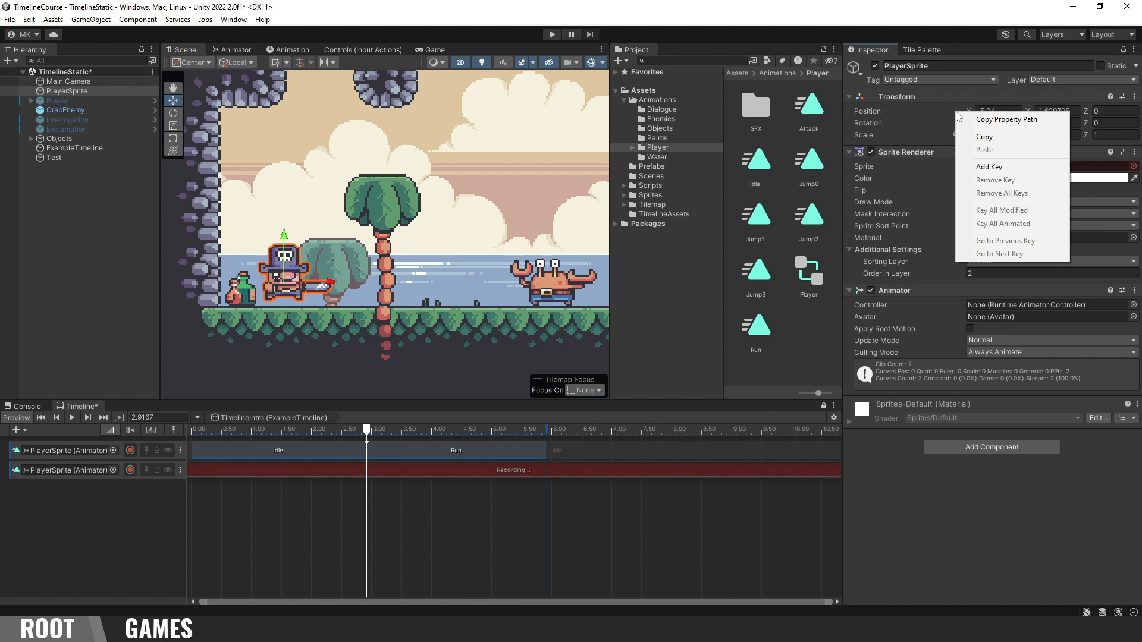
pyautogui.click(991, 167)
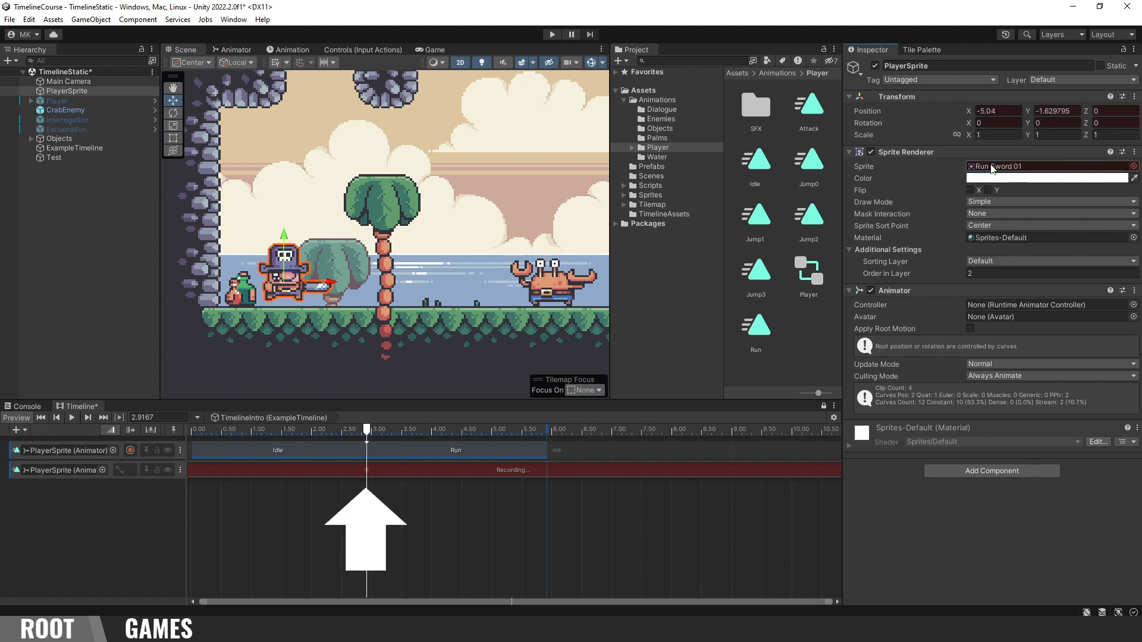
# Step: Key PlayerSprite's X position at -2.3 at 5.9 seconds, ending the recording, and preview the movement
pyautogui.moveTo(369, 430); pyautogui.dragTo(384, 434)
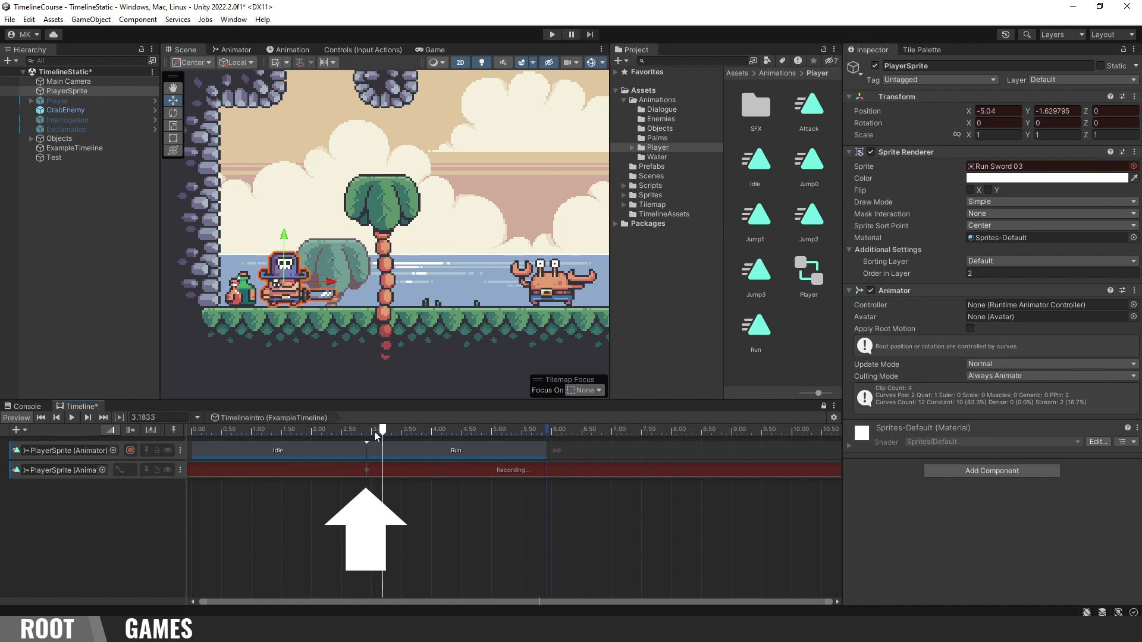
pyautogui.moveTo(383, 430); pyautogui.dragTo(546, 430)
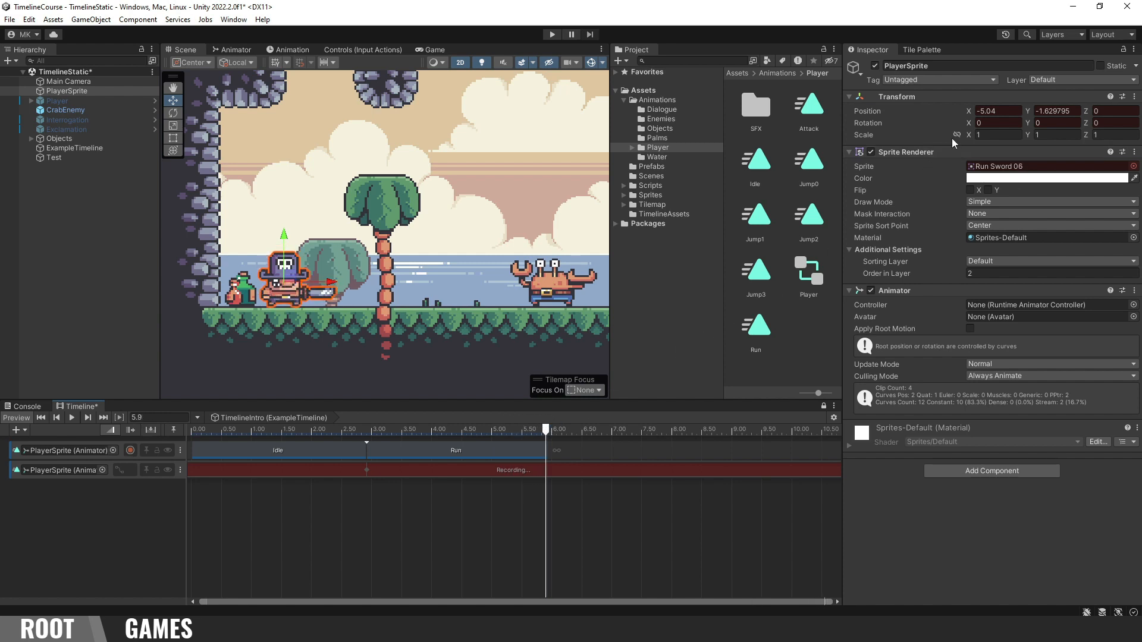
pyautogui.moveTo(971, 112); pyautogui.dragTo(1027, 114)
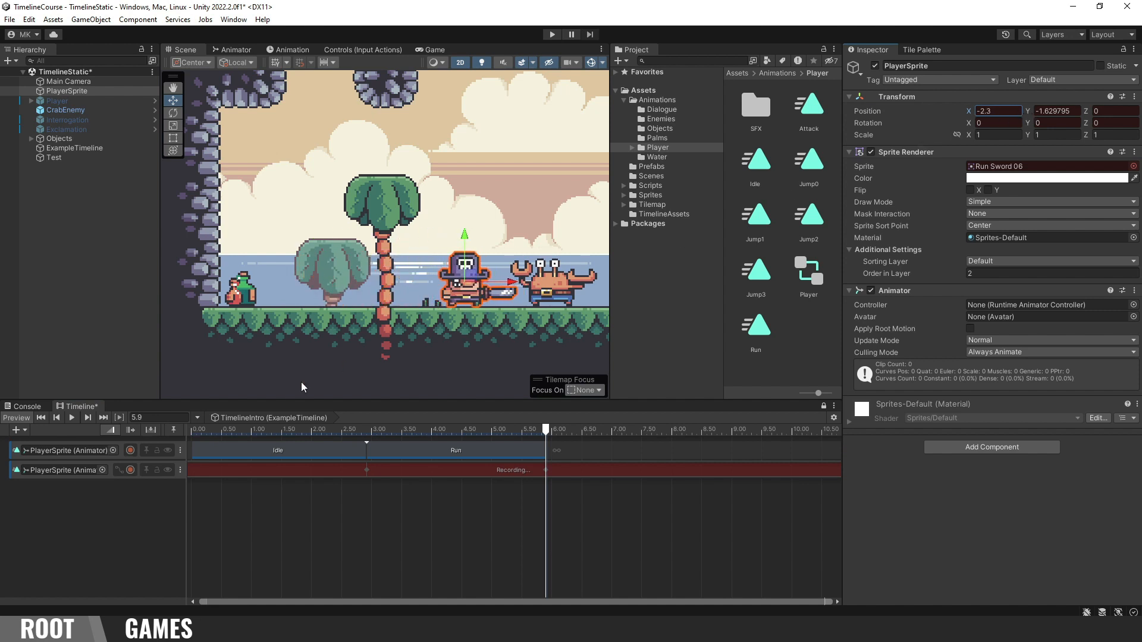
pyautogui.click(131, 469)
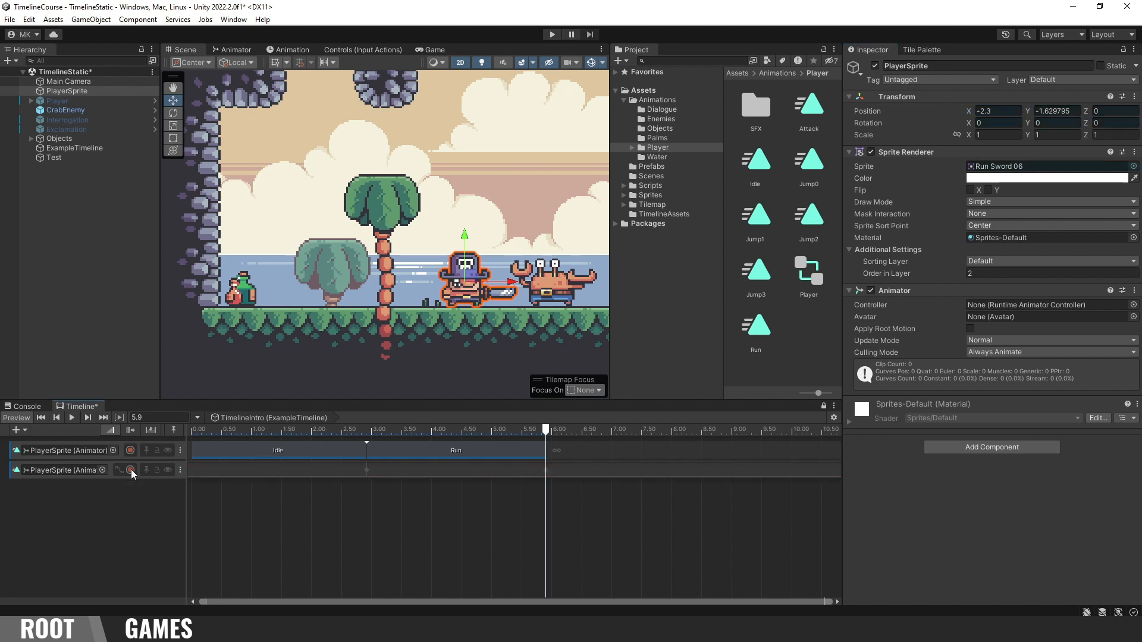
pyautogui.click(72, 418)
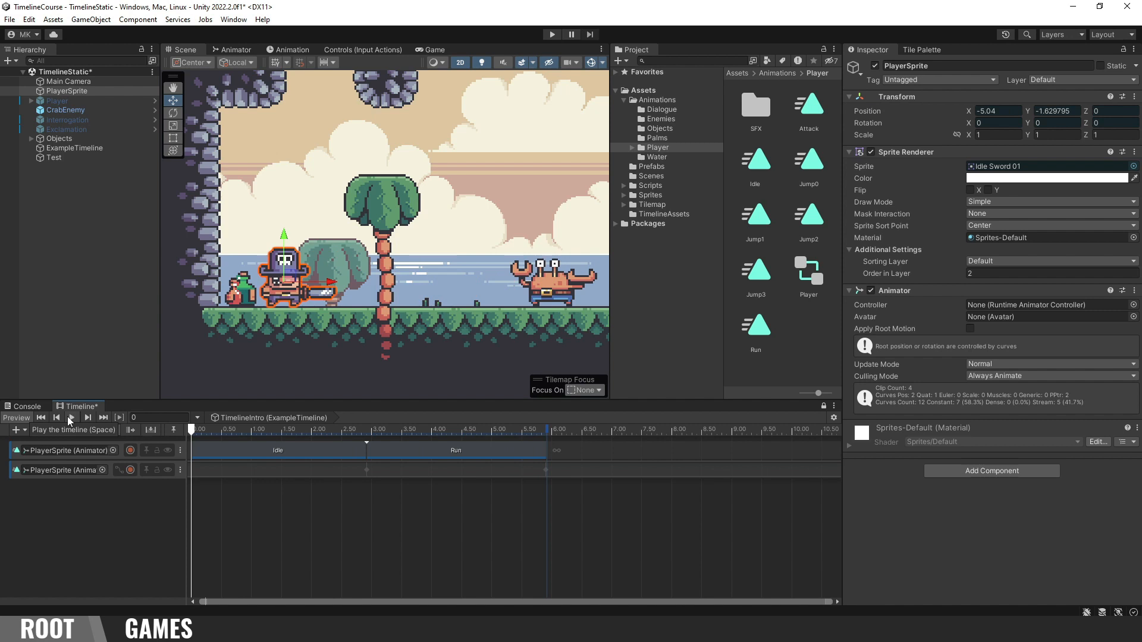
pyautogui.click(69, 419)
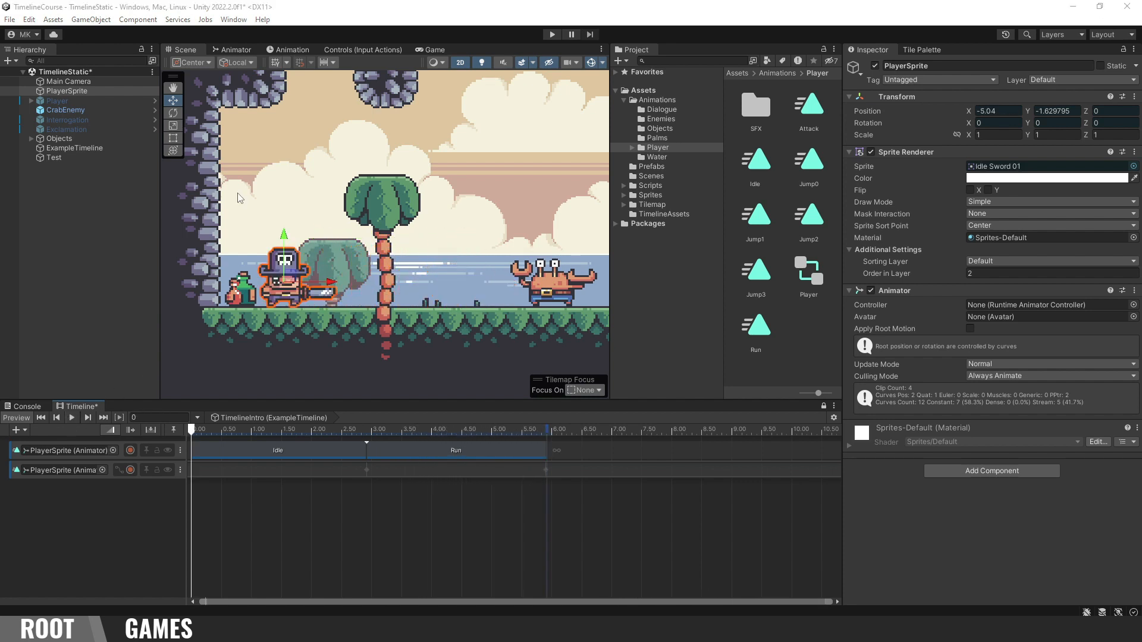
# Step: Show the second PlayerSprite track's recorded keys in the Animation window, try moving the last key to about 3.9 seconds, and undo the move
pyautogui.click(298, 48)
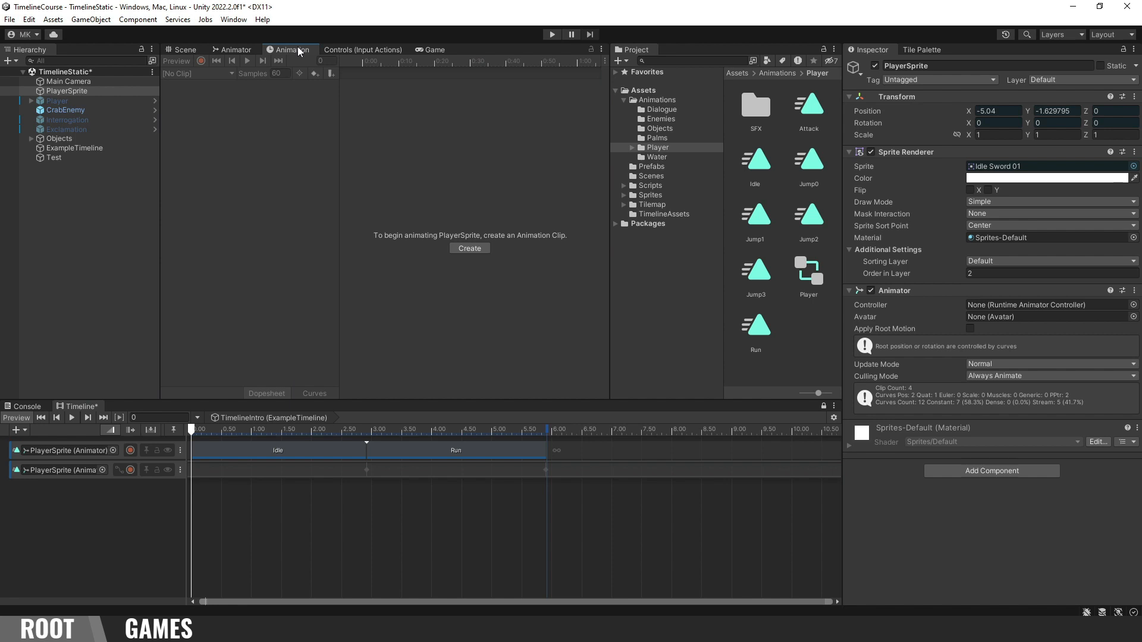
pyautogui.click(451, 470)
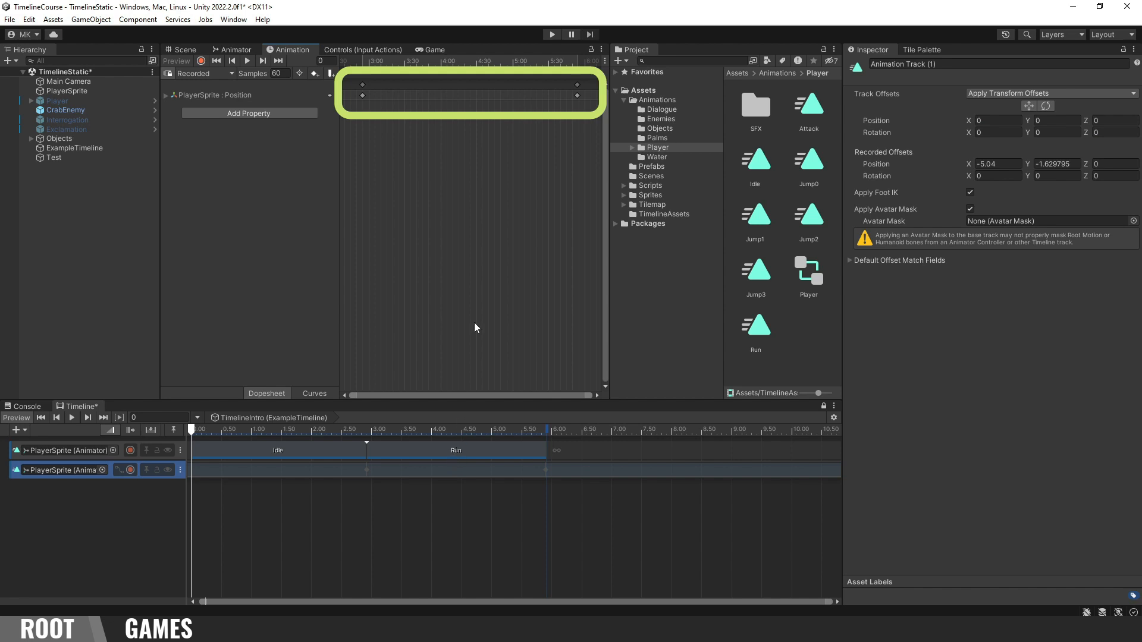
pyautogui.moveTo(576, 104); pyautogui.dragTo(436, 104)
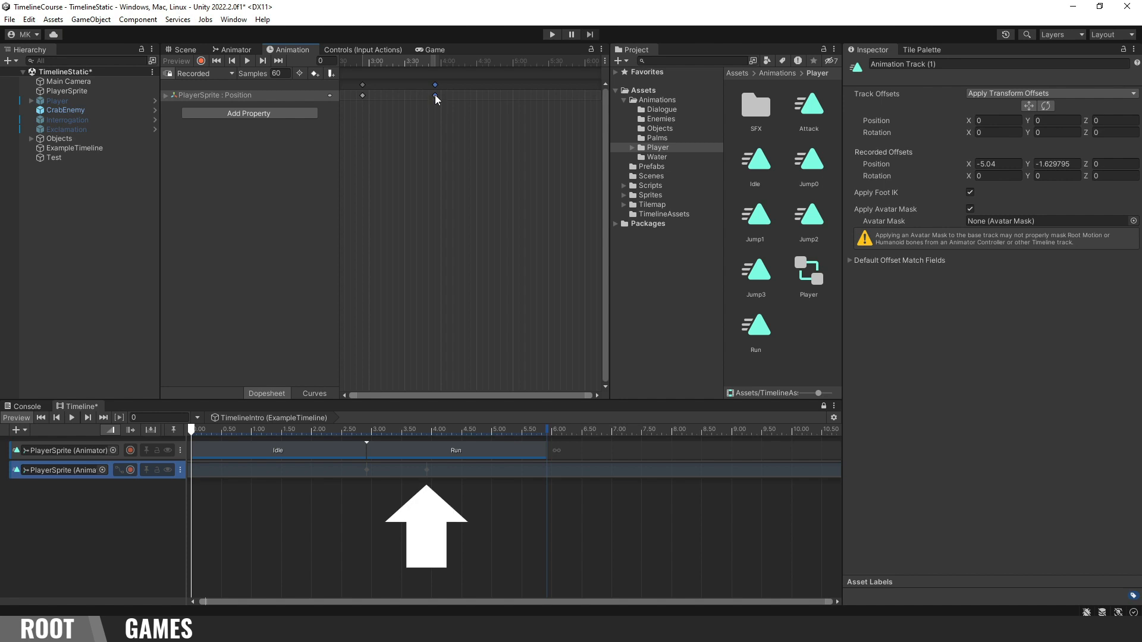
pyautogui.hotkey('ctrl', 'z')
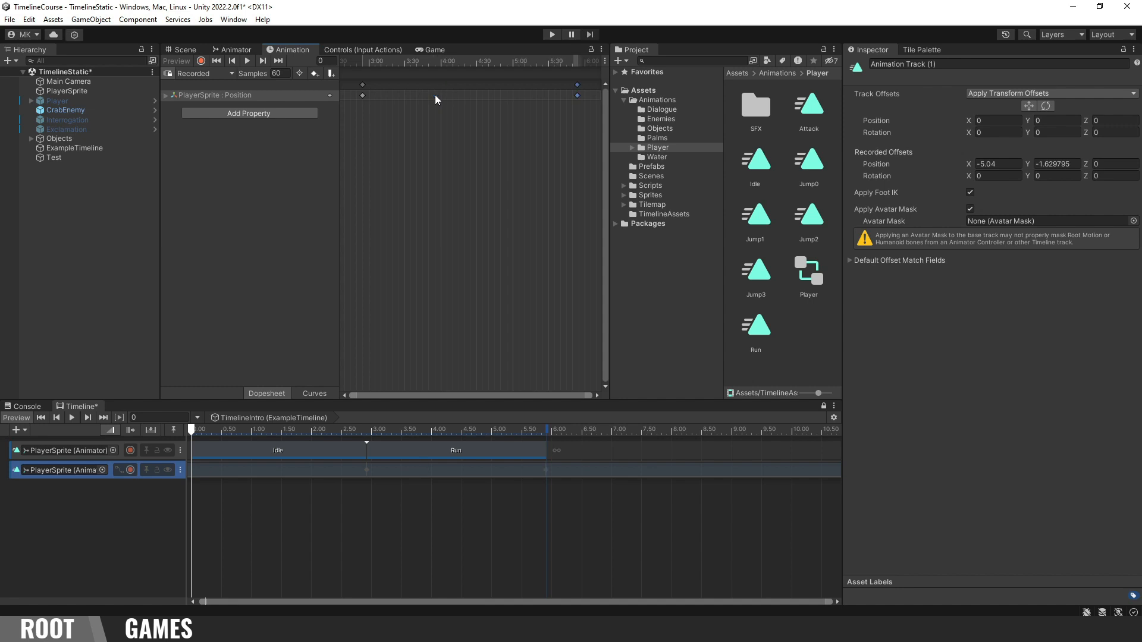
# Step: Set both tangents of the two recorded PlayerSprite position keys to Linear, and preview the timeline in the Scene view
pyautogui.moveTo(352, 144); pyautogui.dragTo(592, 85)
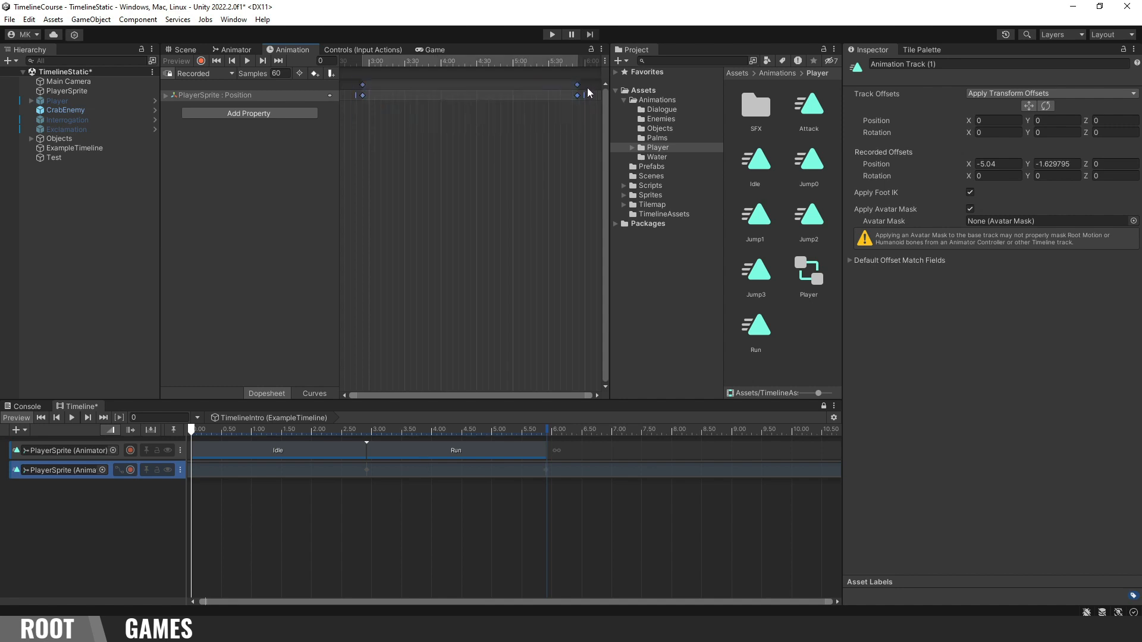
pyautogui.rightClick(458, 96)
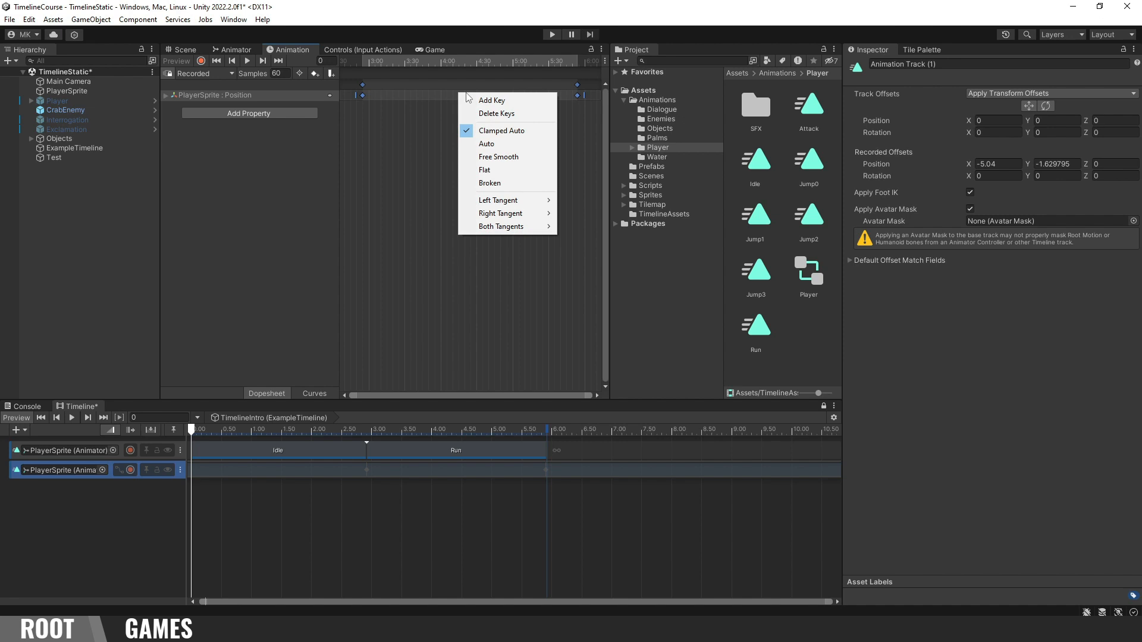
pyautogui.moveTo(496, 229)
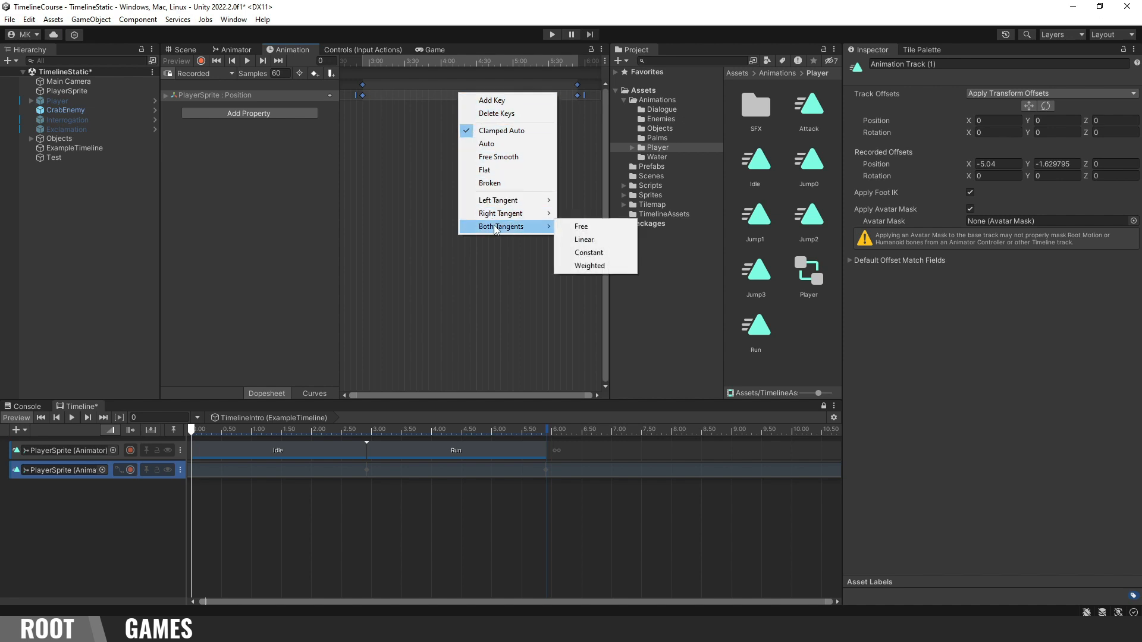
pyautogui.click(612, 237)
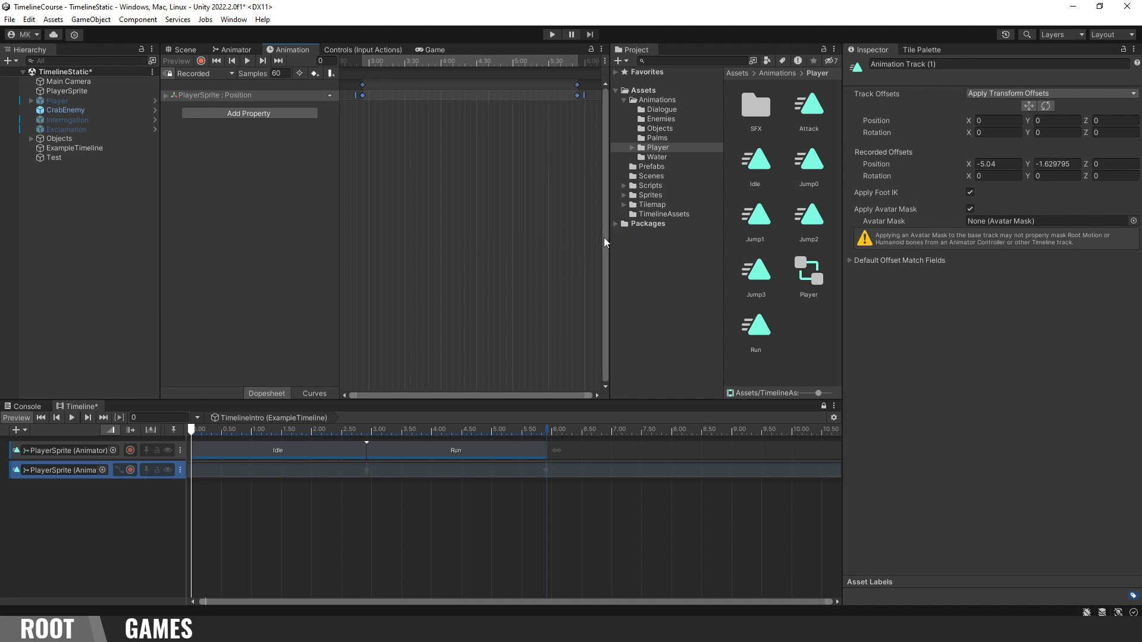
pyautogui.click(190, 50)
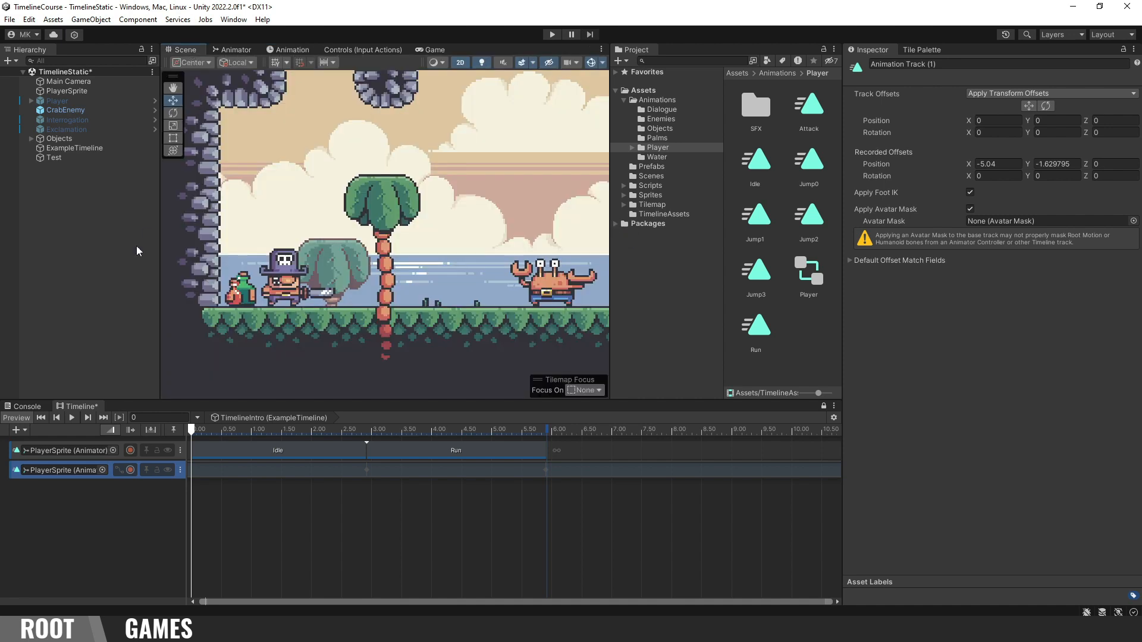
pyautogui.click(71, 418)
# Step: Try a Y position offset of about -0.71 on the second PlayerSprite track, and reset it to 0
pyautogui.moveTo(1030, 122)
pyautogui.mouseDown()
pyautogui.moveTo(1044, 122)
pyautogui.moveTo(1026, 132)
pyautogui.mouseUp()
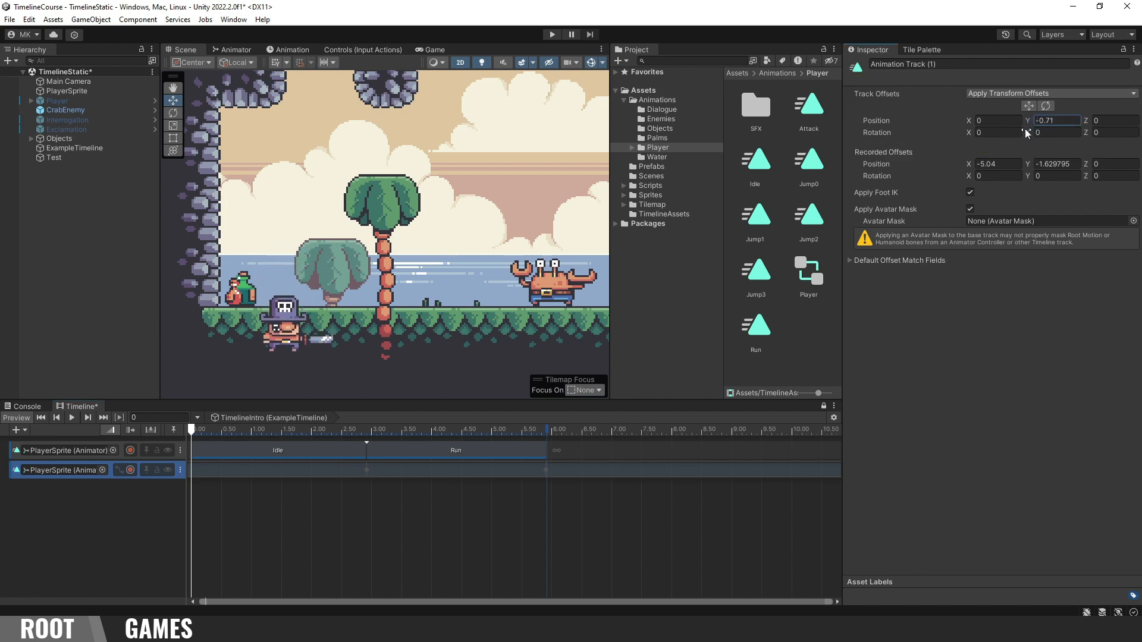
pyautogui.click(1053, 120)
pyautogui.write('0')
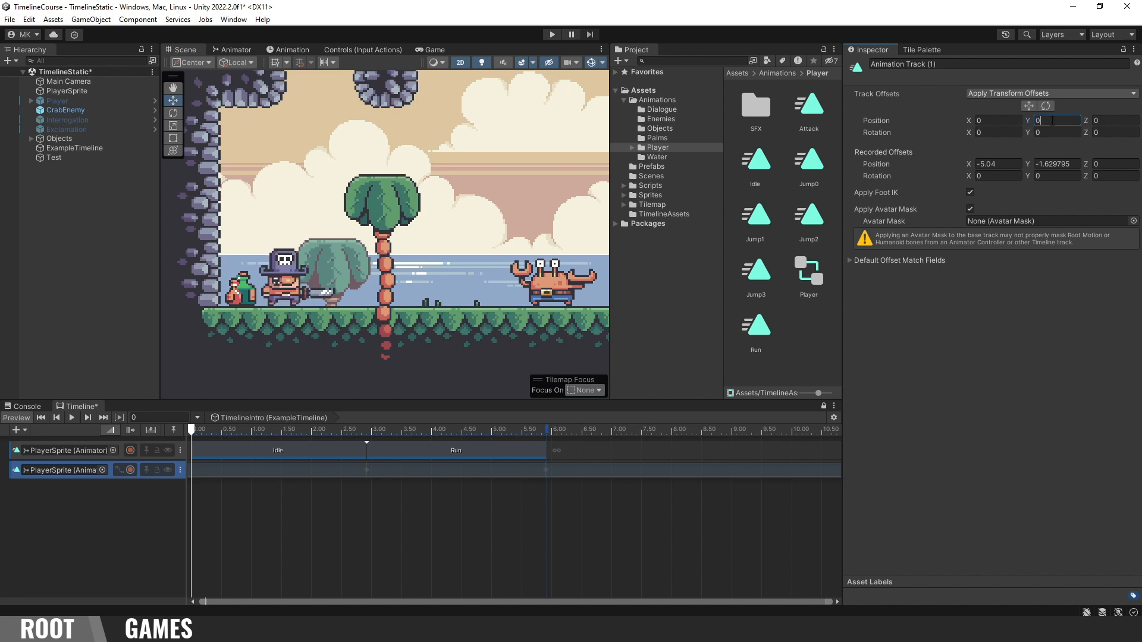
# Step: Run the scene to watch the cutscene in the game, and stop it
pyautogui.click(552, 35)
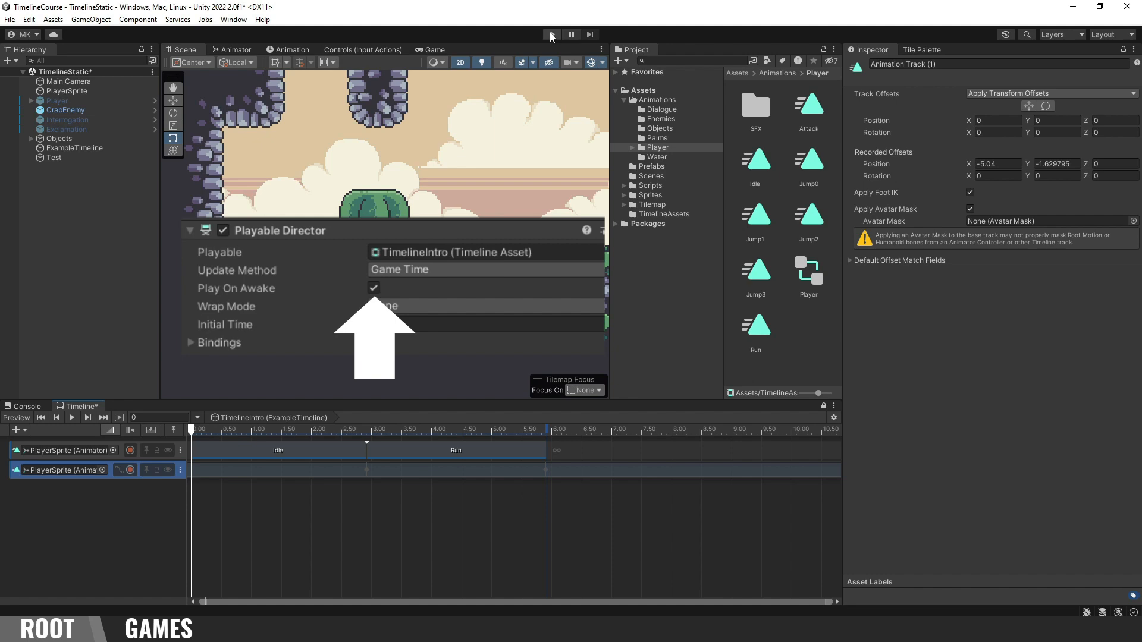
pyautogui.click(550, 34)
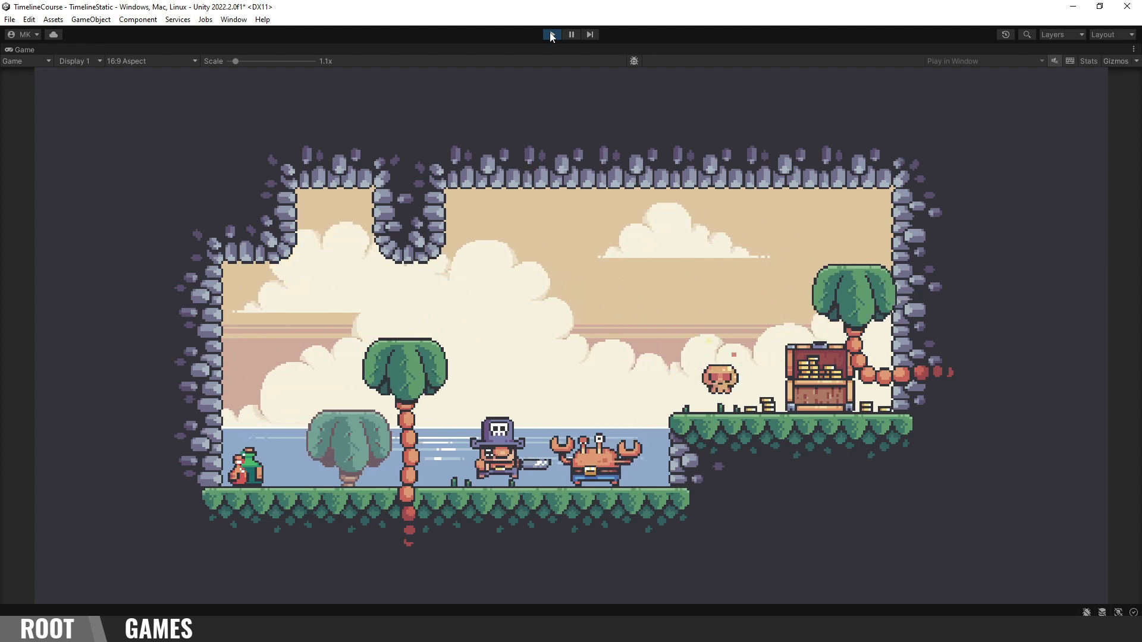
pyautogui.click(551, 35)
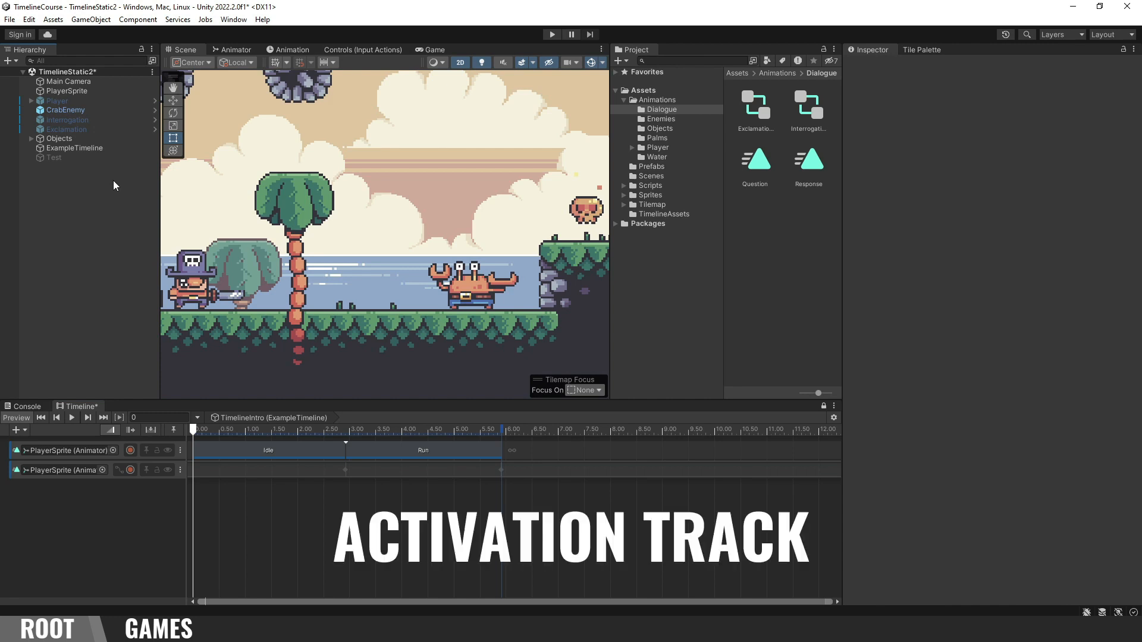
# Step: Activate the Interrogation and Exclamation objects, run the scene to see their animations, and stop it
pyautogui.click(102, 120)
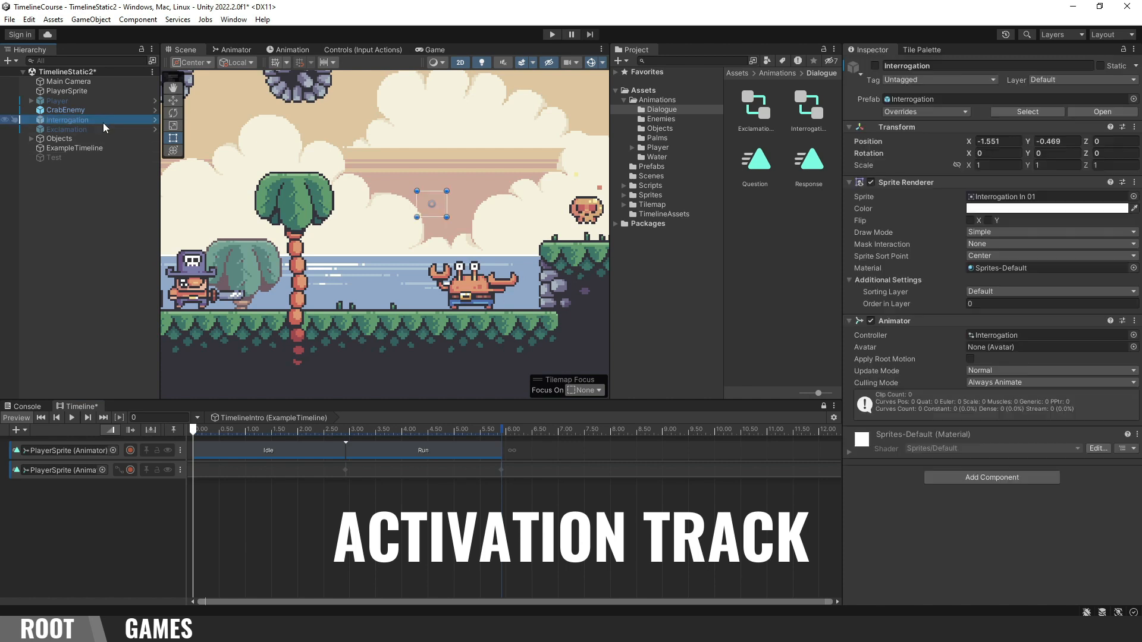
pyautogui.keyDown('shift'); pyautogui.click(105, 130); pyautogui.keyUp('shift')
pyautogui.click(875, 65)
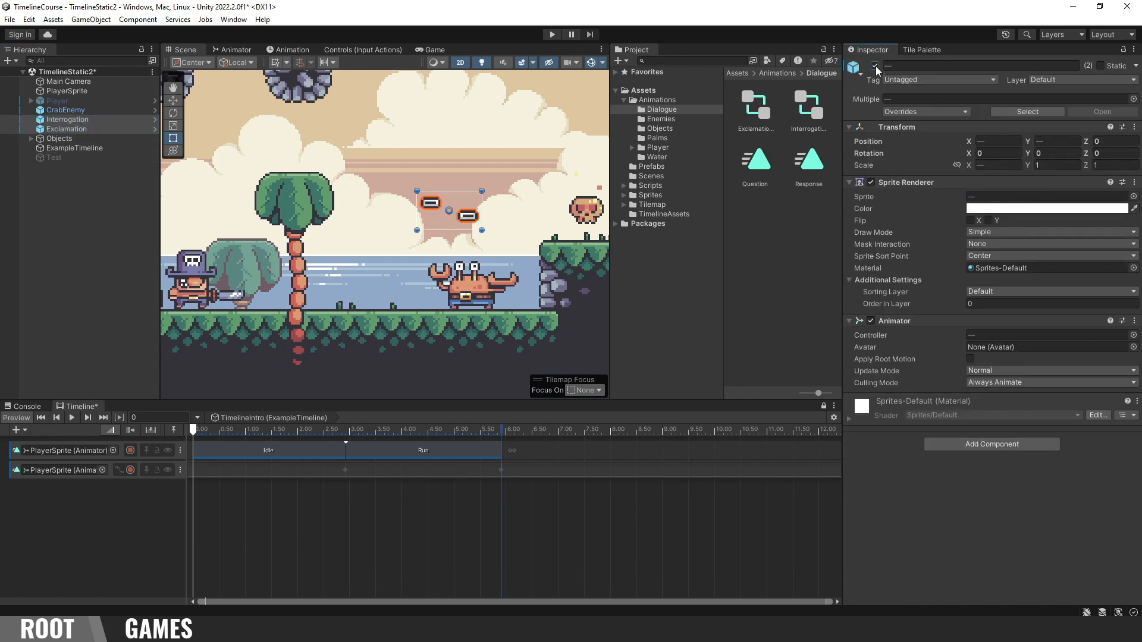
pyautogui.click(552, 34)
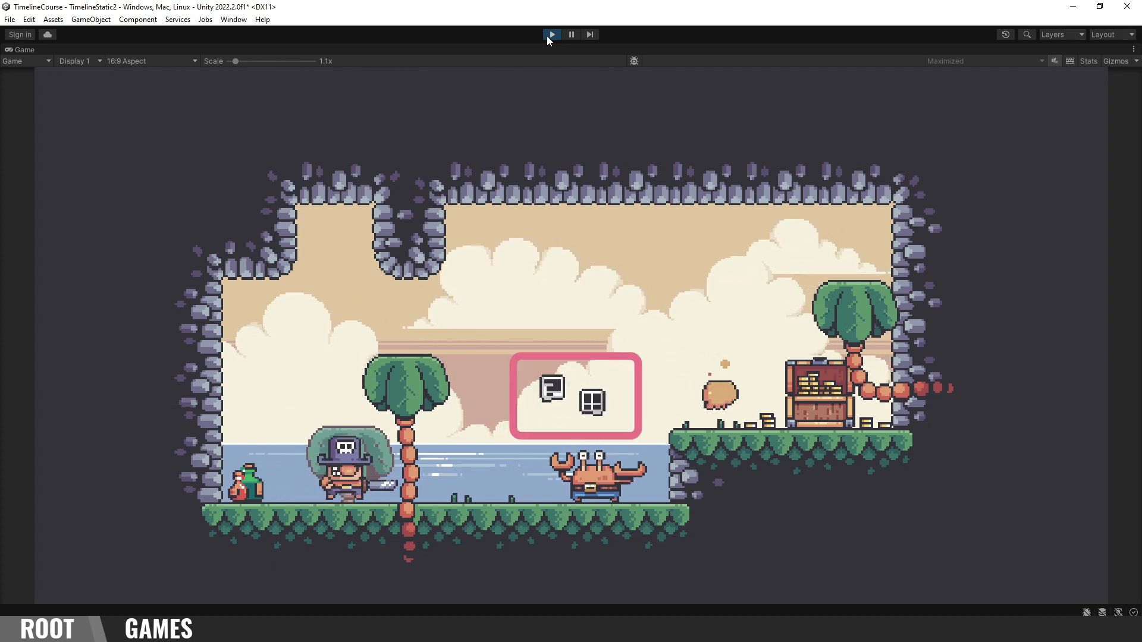
pyautogui.click(547, 36)
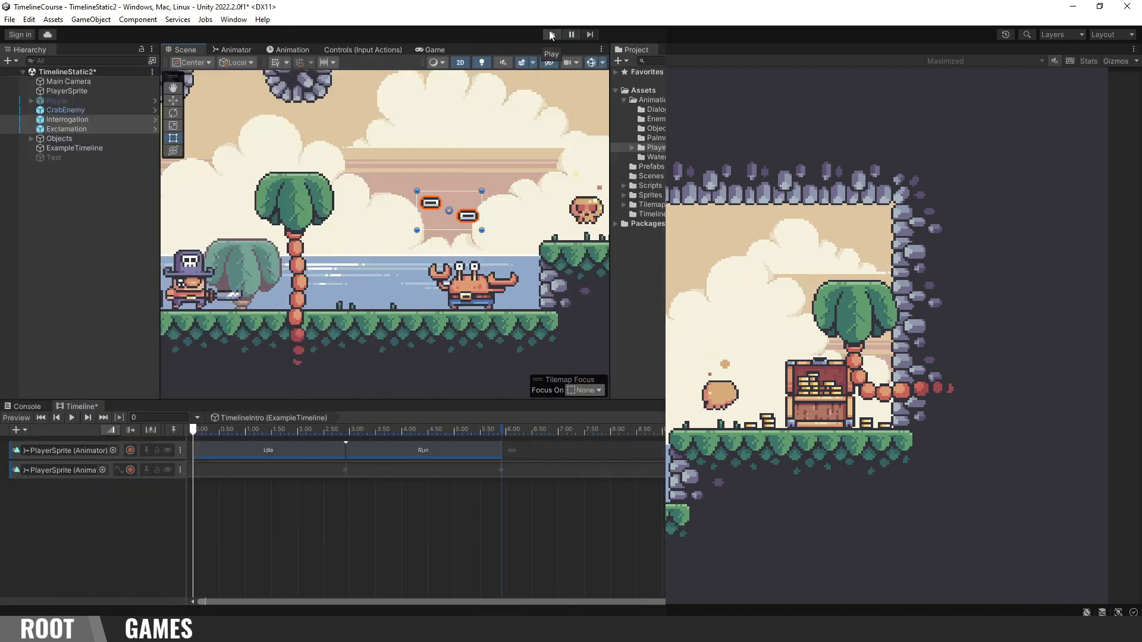
# Step: Examine the sprite frames of the Interrogation object's Question animation
pyautogui.click(126, 119)
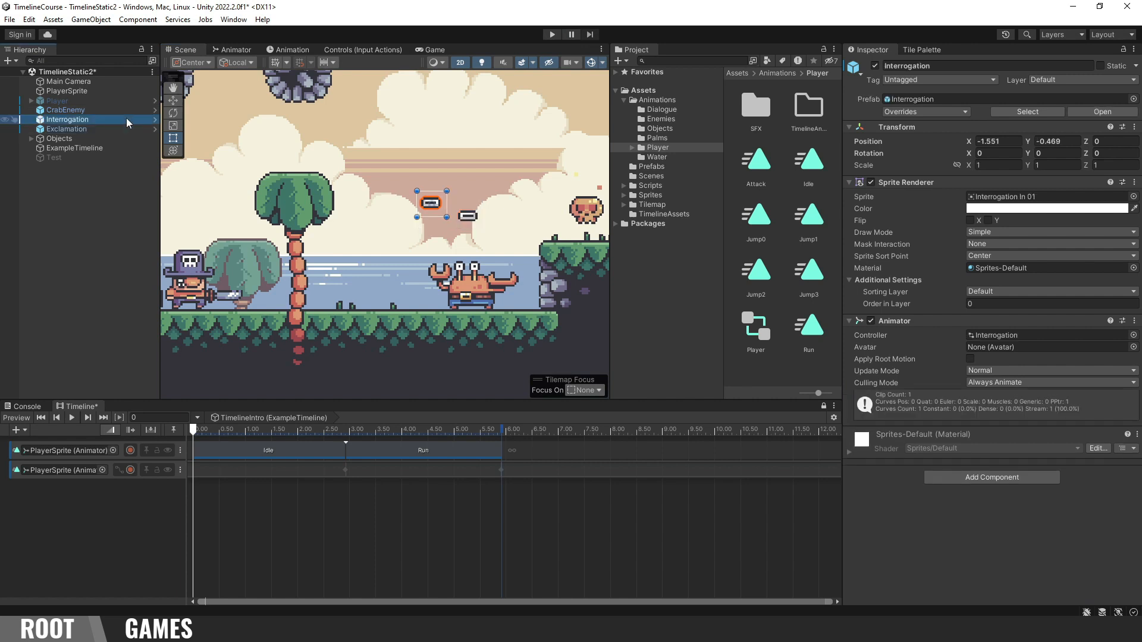
pyautogui.click(285, 46)
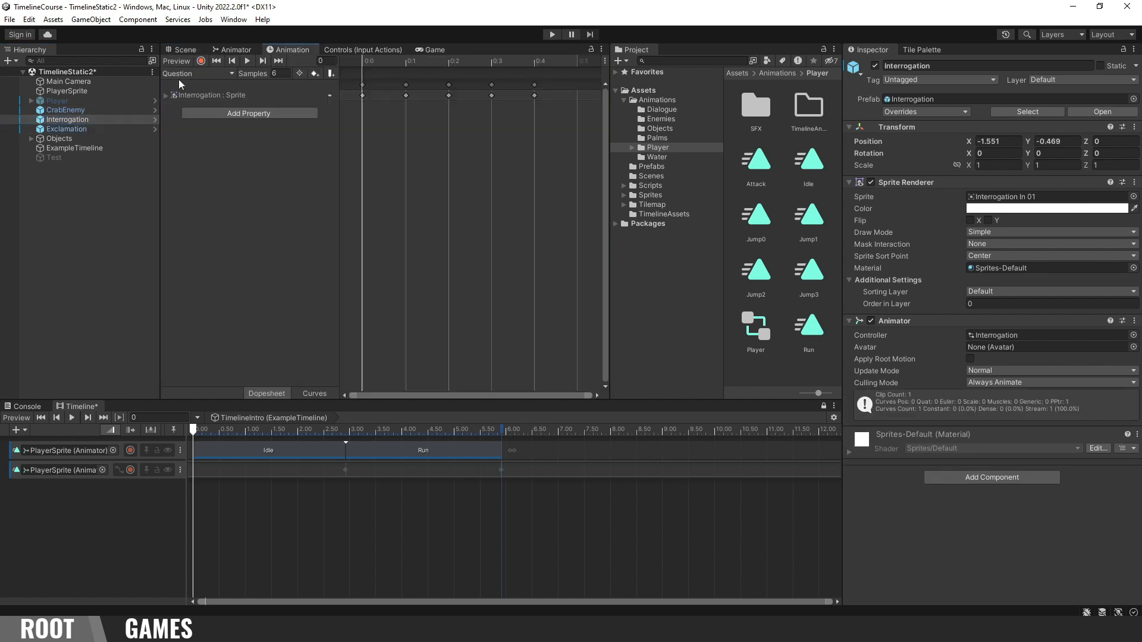
pyautogui.click(166, 95)
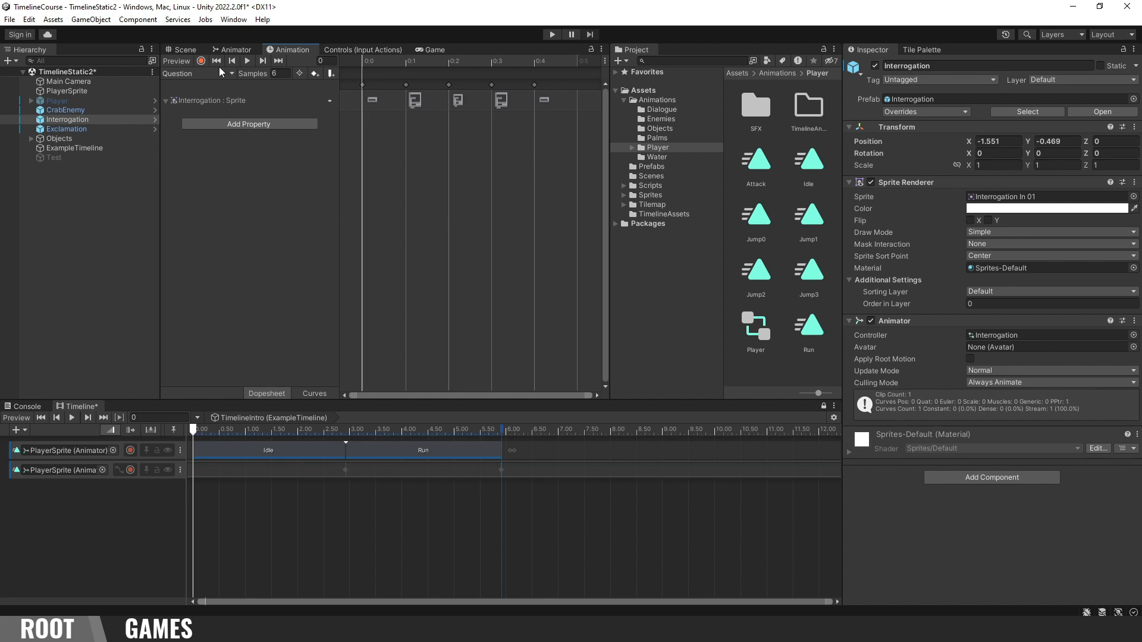
# Step: Delete the Interrogation and Exclamation objects from the scene
pyautogui.click(184, 50)
pyautogui.keyDown('ctrl'); pyautogui.click(96, 128); pyautogui.keyUp('ctrl')
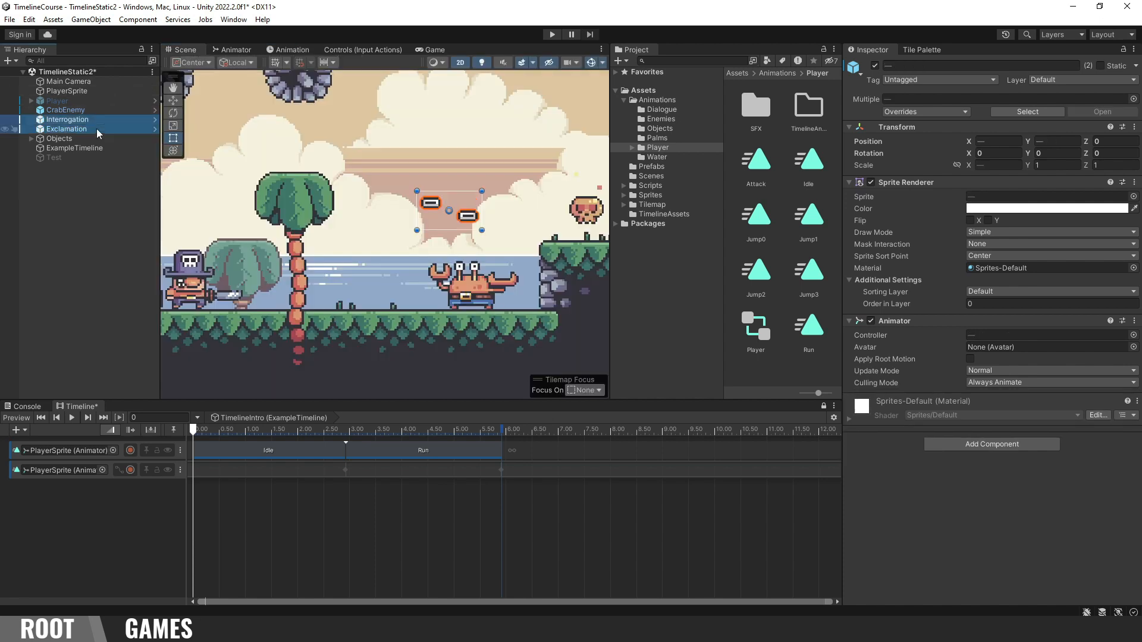
pyautogui.press('Delete')
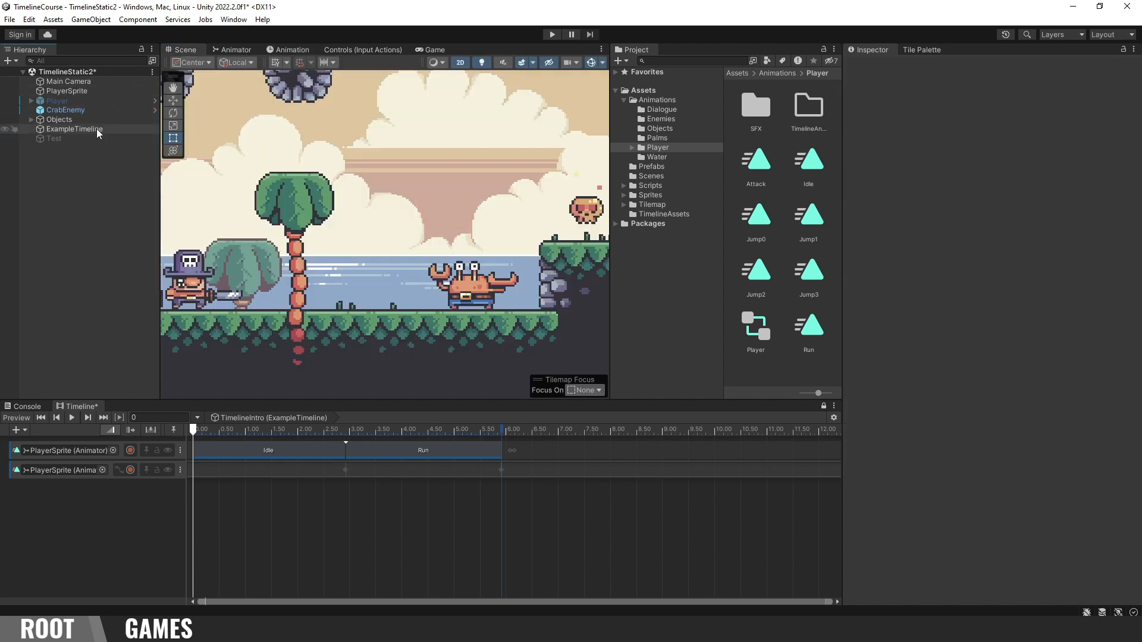
# Step: Add a third Animation Track to TimelineIntro
pyautogui.rightClick(60, 505)
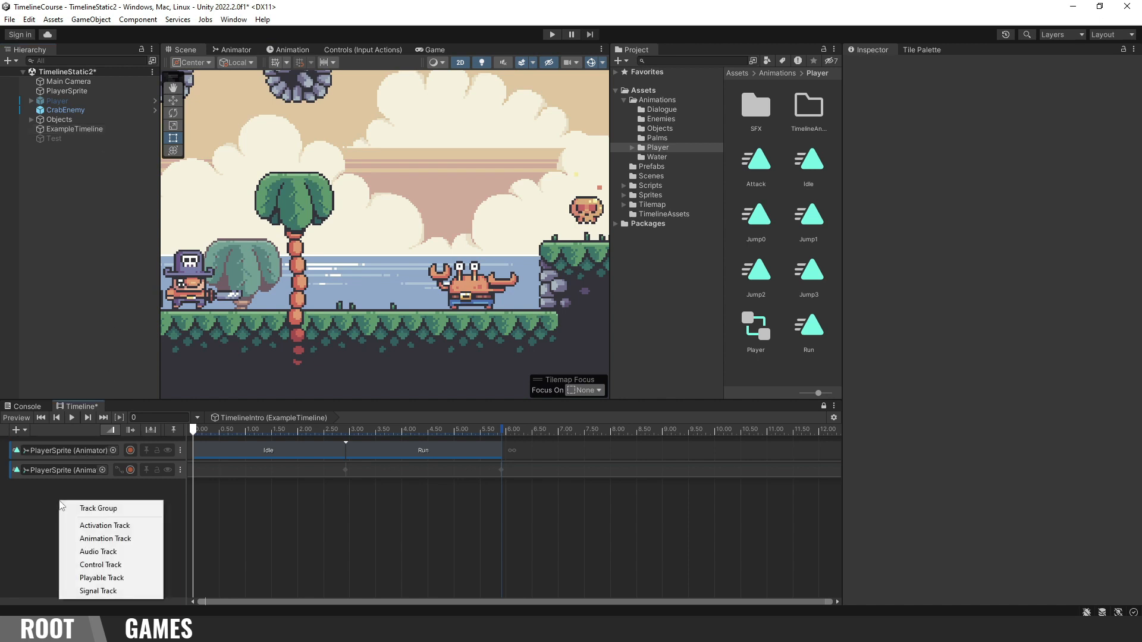
pyautogui.click(119, 539)
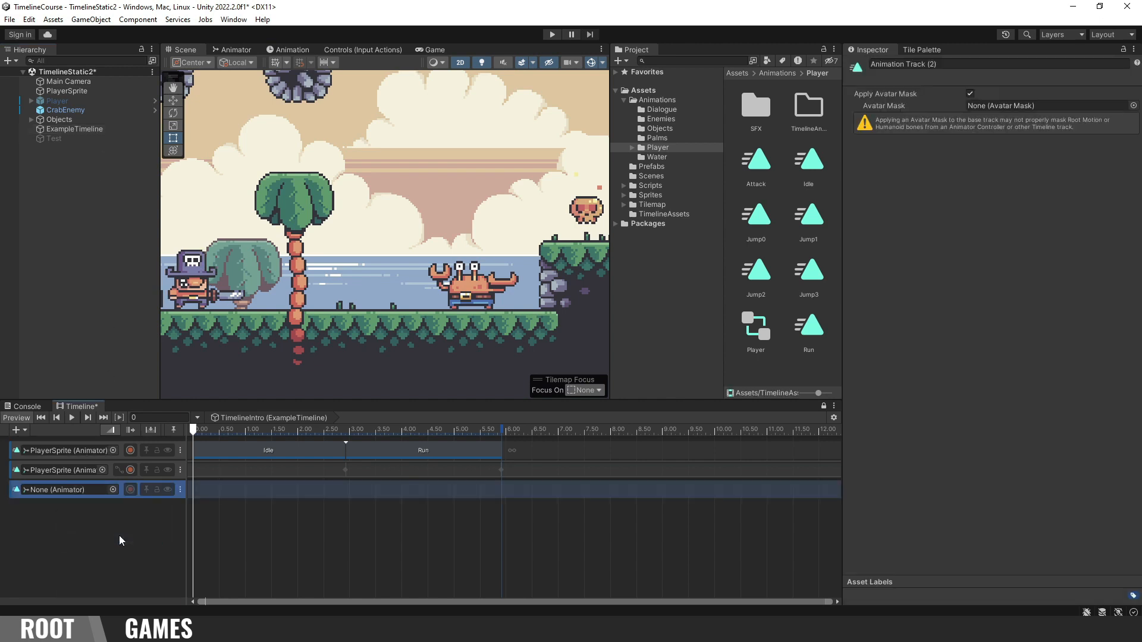
# Step: Activate the Test object and move it above the crab, to about X -1.516, Y -0.697
pyautogui.click(85, 140)
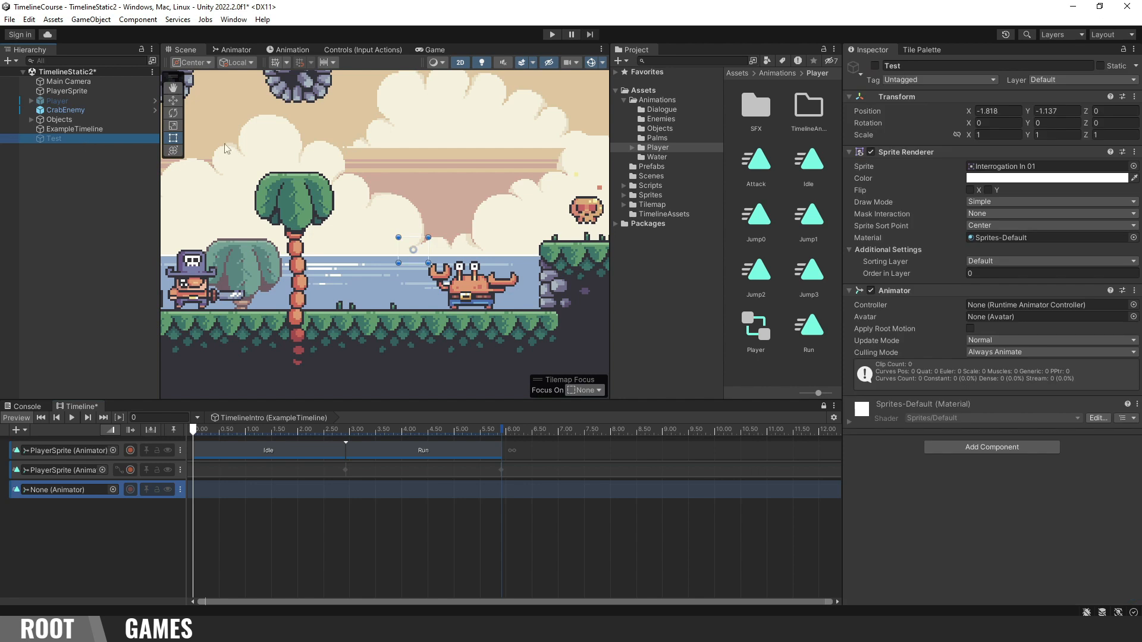
pyautogui.press('w')
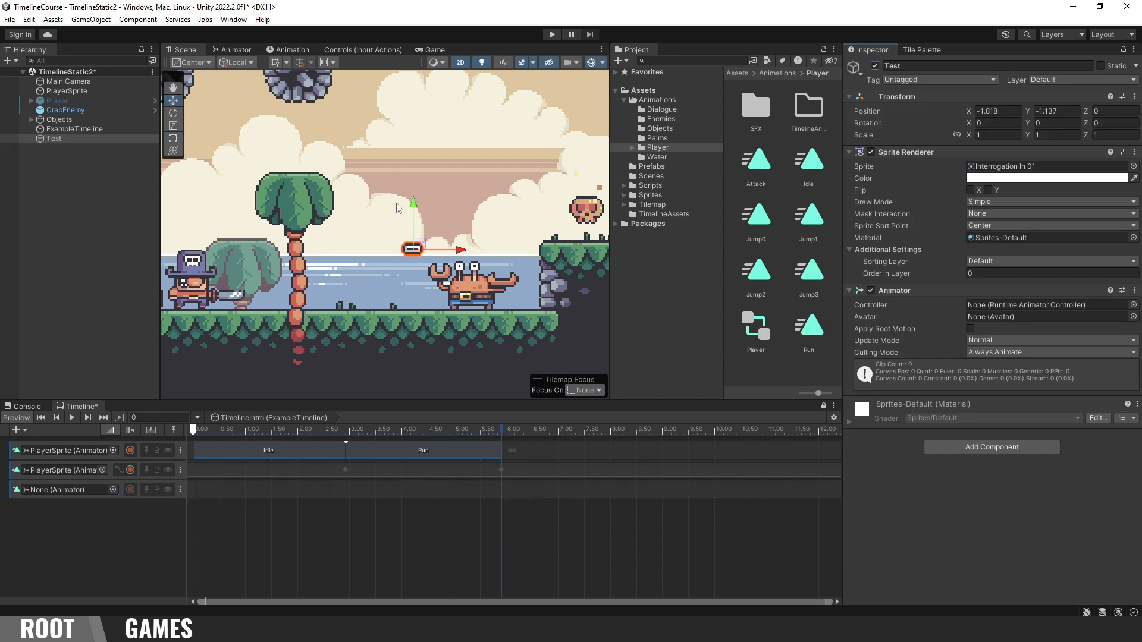
pyautogui.moveTo(414, 249)
pyautogui.mouseDown()
pyautogui.moveTo(423, 217)
pyautogui.moveTo(440, 218)
pyautogui.mouseUp()
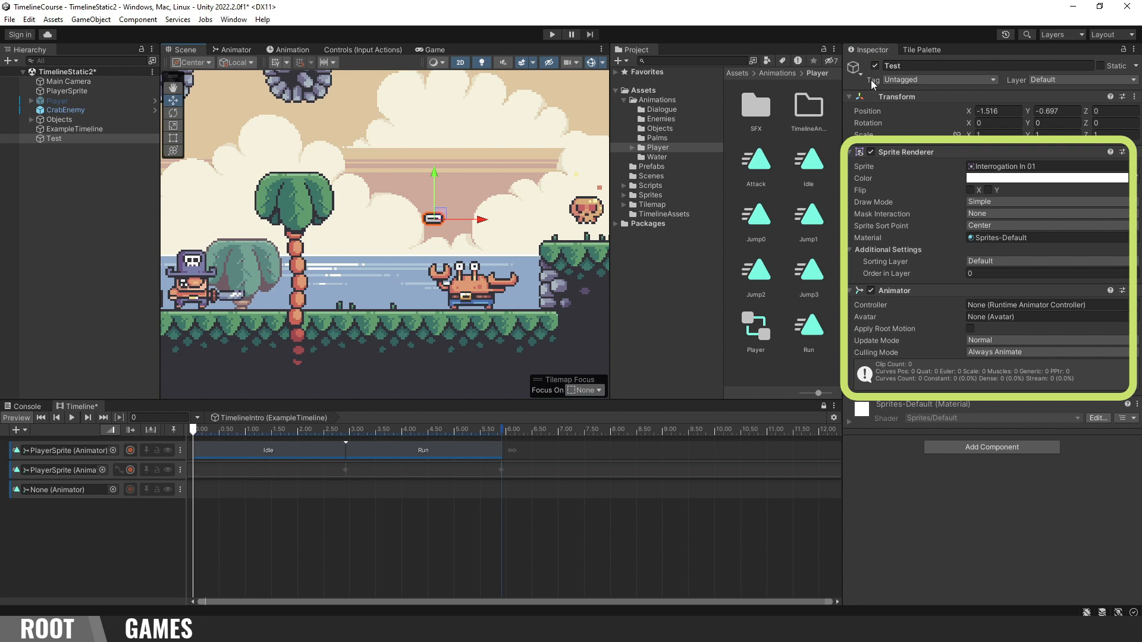
# Step: Rename the Test object as Question
pyautogui.click(904, 66)
pyautogui.write('Question')
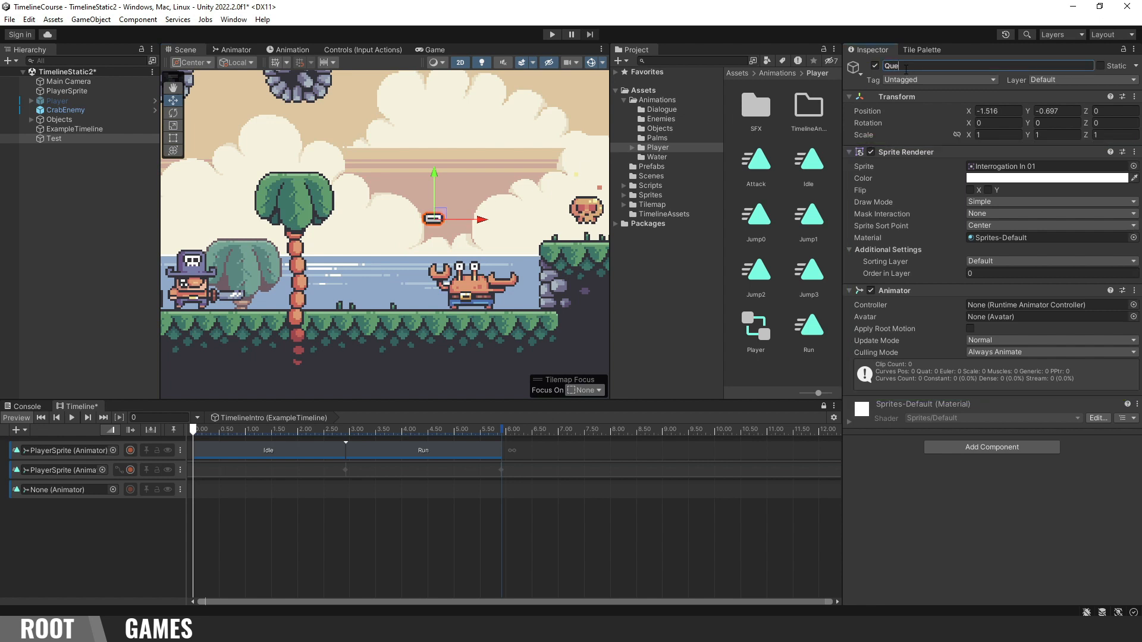
pyautogui.press('Return')
# Step: Bind the Question object to the new Animation Track and add the Question clip from the Dialogue folder, starting at 5.916667 seconds
pyautogui.click(114, 140)
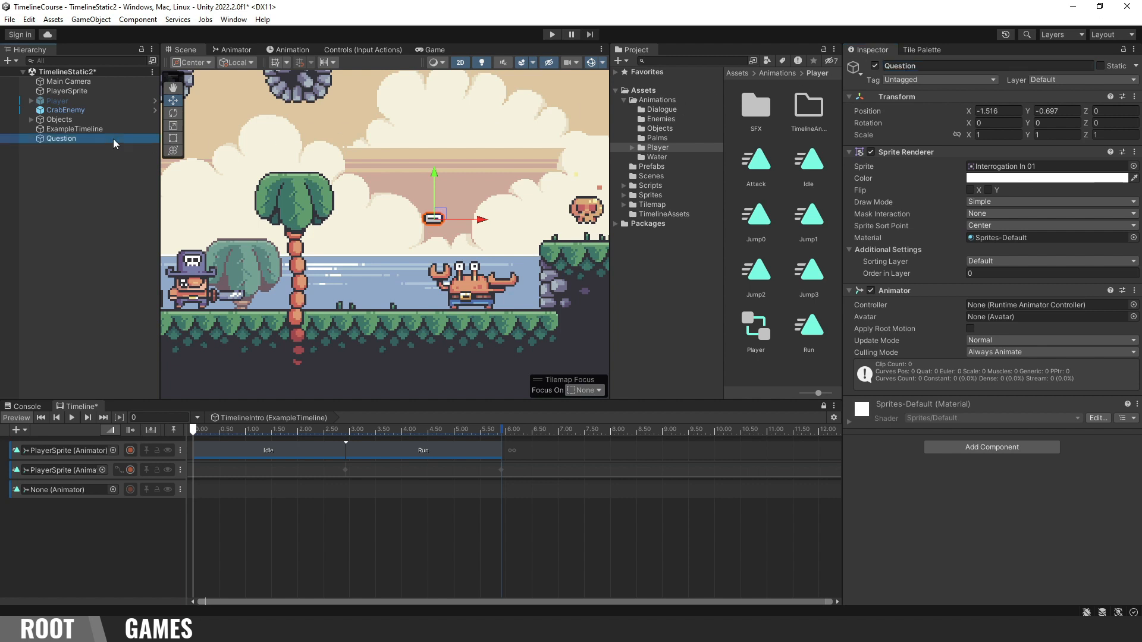
pyautogui.moveTo(115, 143); pyautogui.dragTo(67, 487)
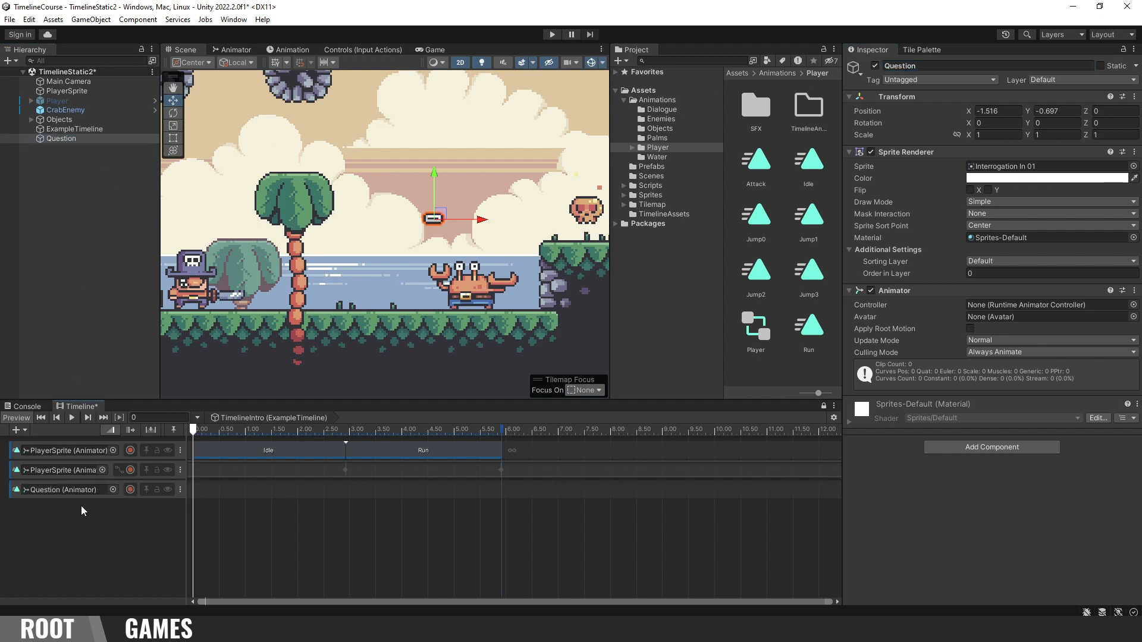
pyautogui.click(669, 111)
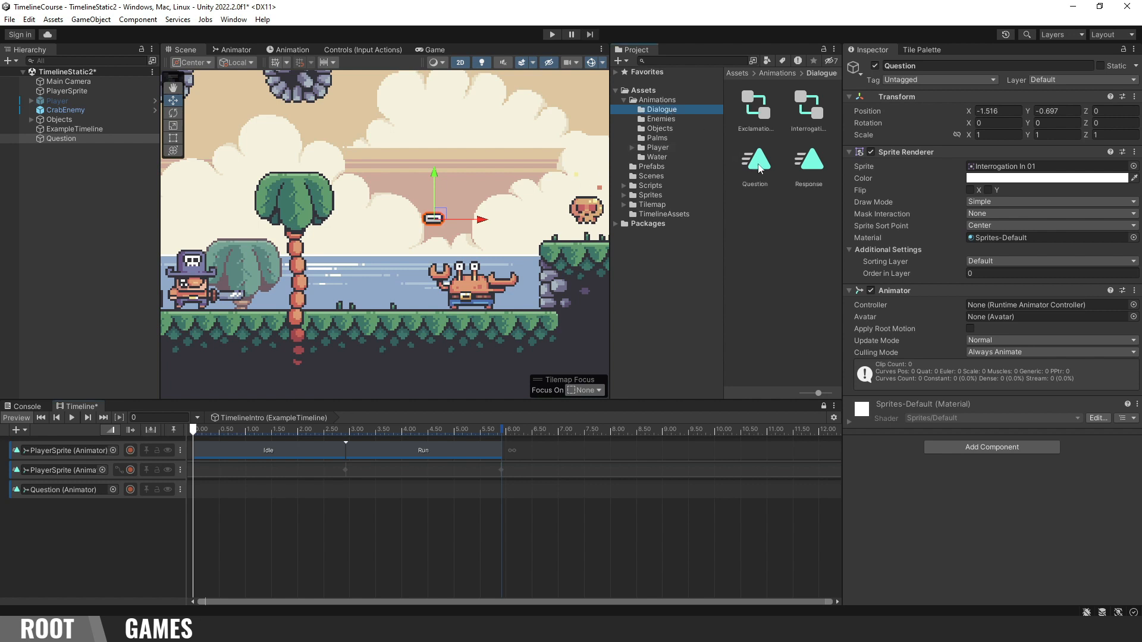
pyautogui.moveTo(756, 161); pyautogui.dragTo(526, 493)
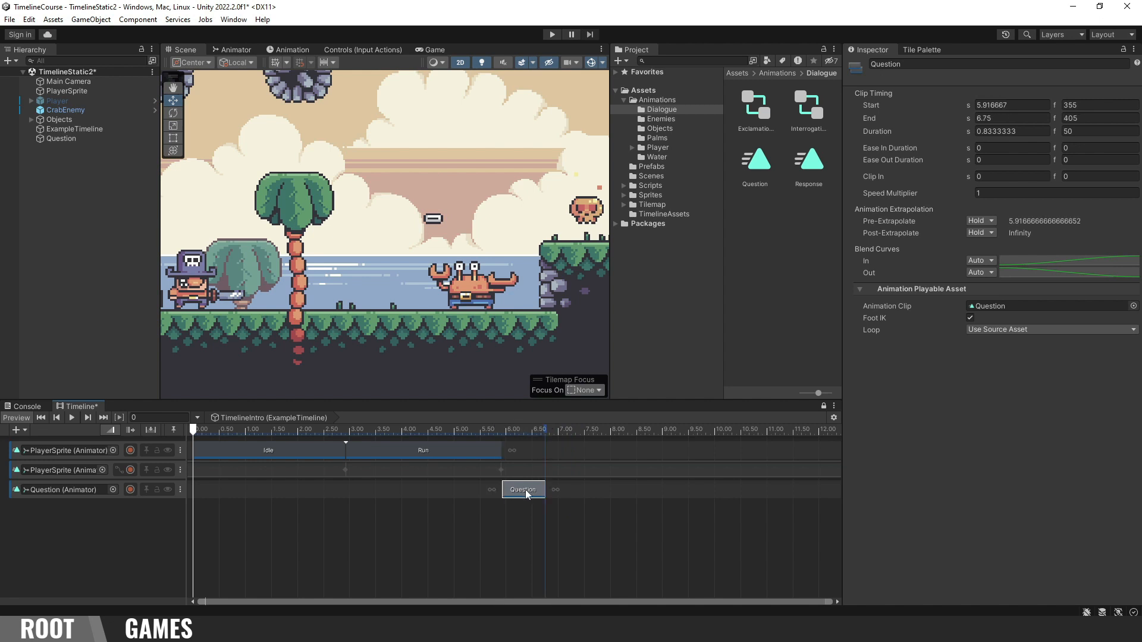
# Step: Copy the Idle clip on the first PlayerSprite track and place the copy directly after Run, starting at 5.916667 seconds
pyautogui.click(300, 449)
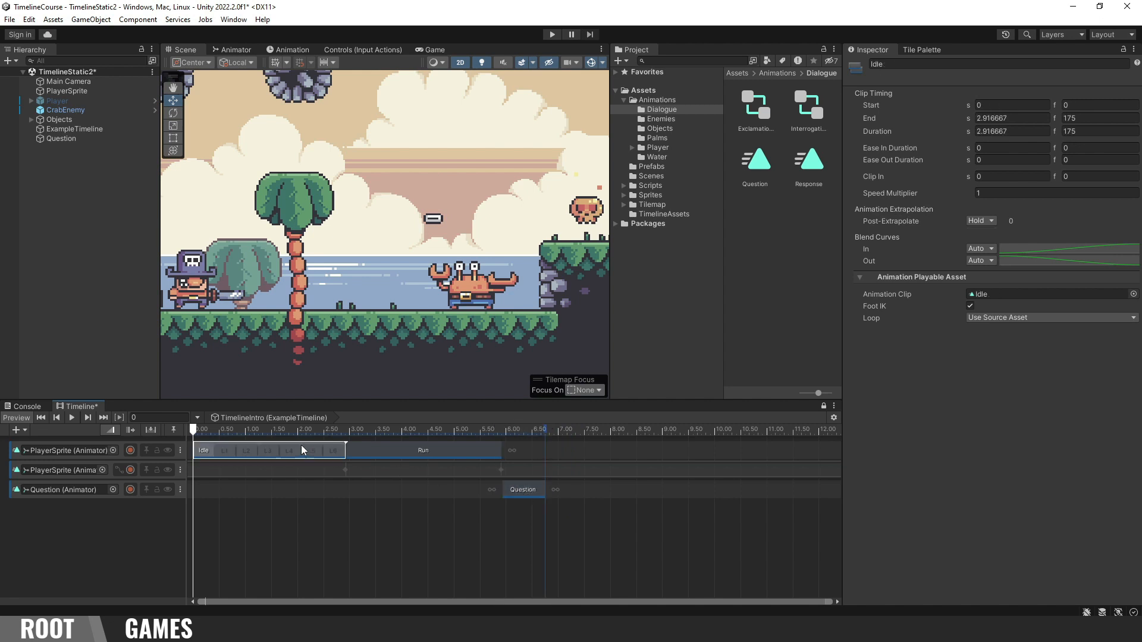
pyautogui.click(530, 428)
pyautogui.hotkey('ctrl', 'v')
pyautogui.moveTo(583, 457); pyautogui.dragTo(558, 456)
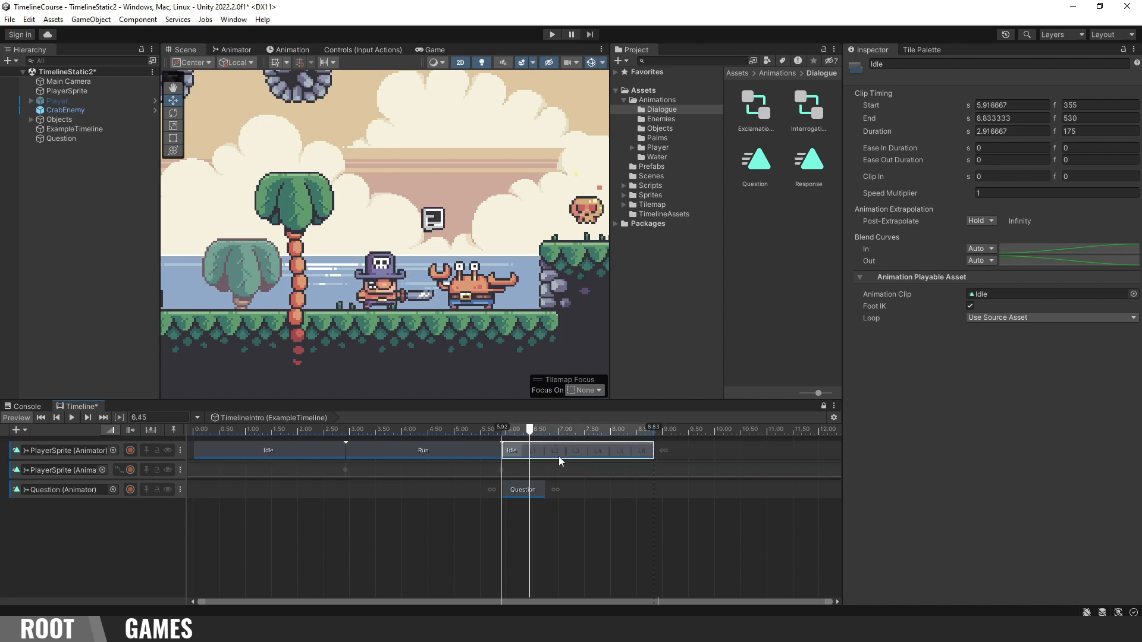
# Step: Move the Question object to about X -1.766, Y -1.094, between the pirate and the crab, and play-test the scene
pyautogui.click(106, 138)
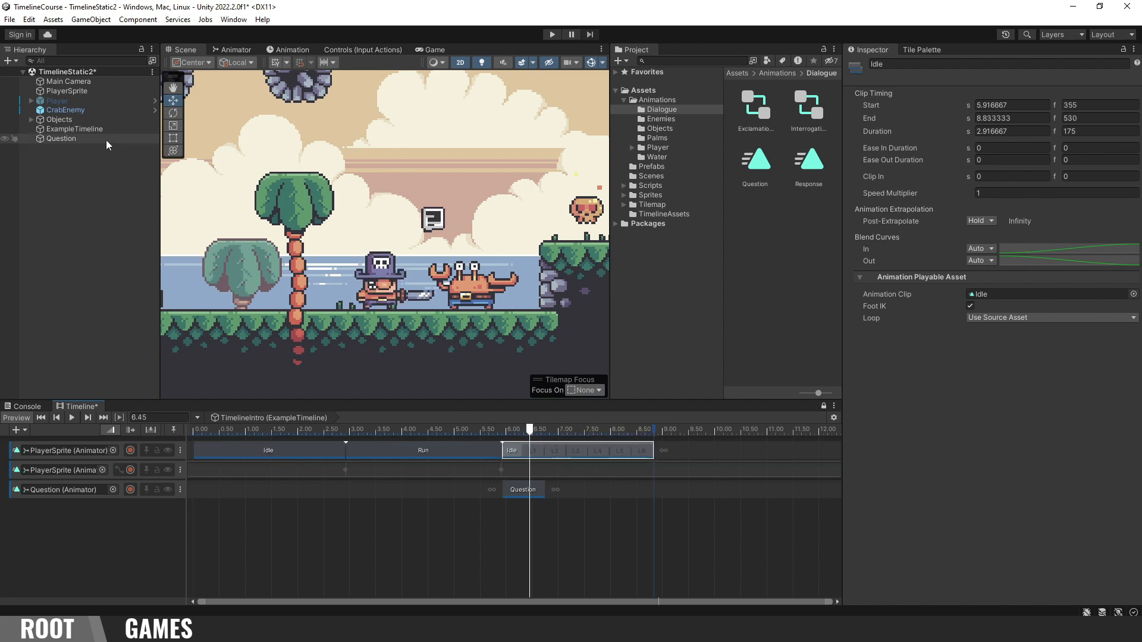
pyautogui.moveTo(442, 213); pyautogui.dragTo(425, 239)
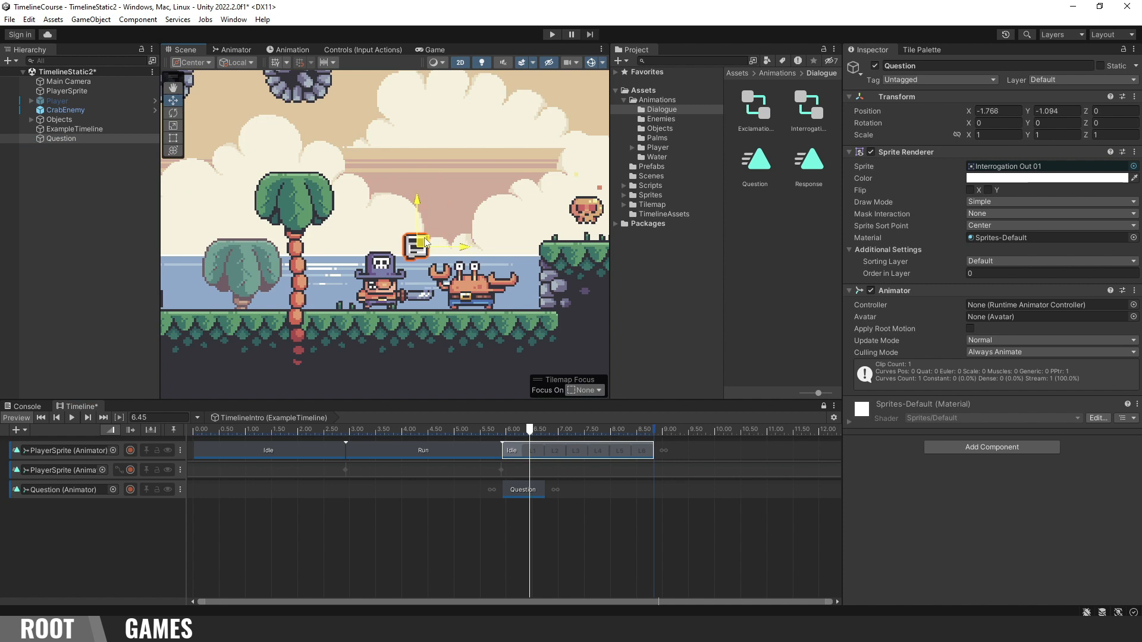
pyautogui.click(552, 34)
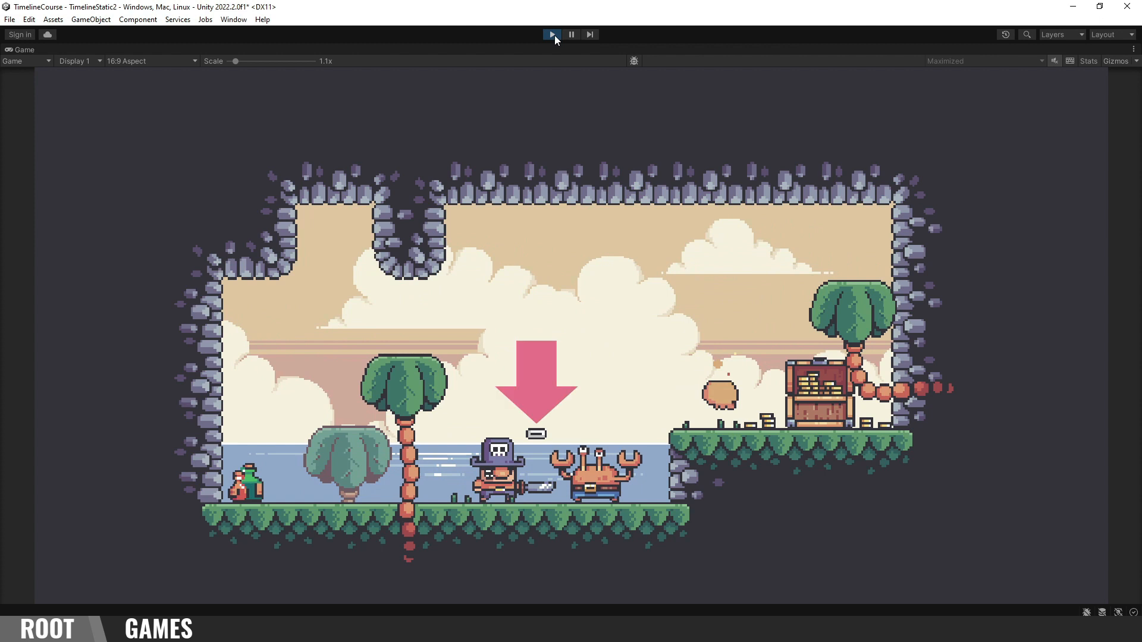
pyautogui.click(554, 34)
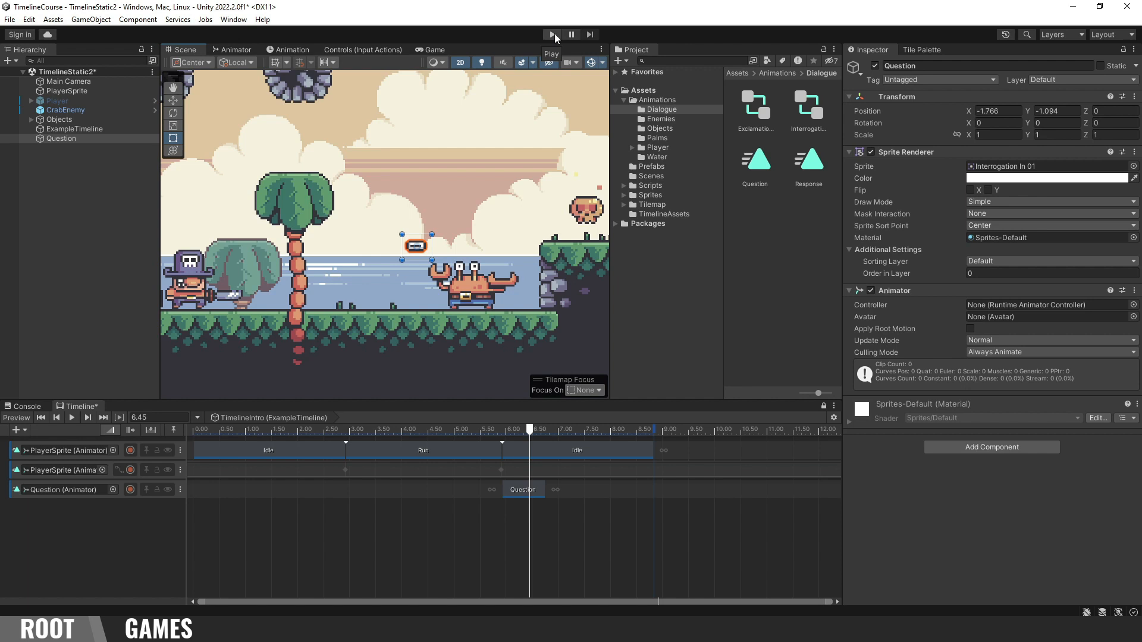
# Step: Add an Activation Track bound to the Question object and fit its Active clip to the Question clip's start and end
pyautogui.rightClick(45, 516)
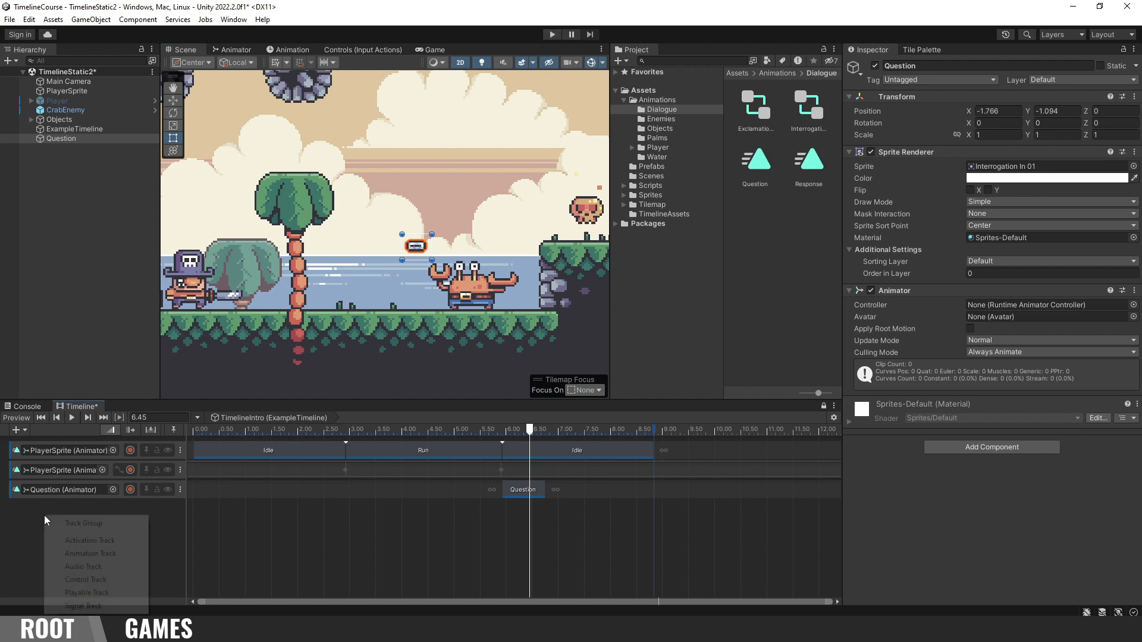
pyautogui.click(85, 541)
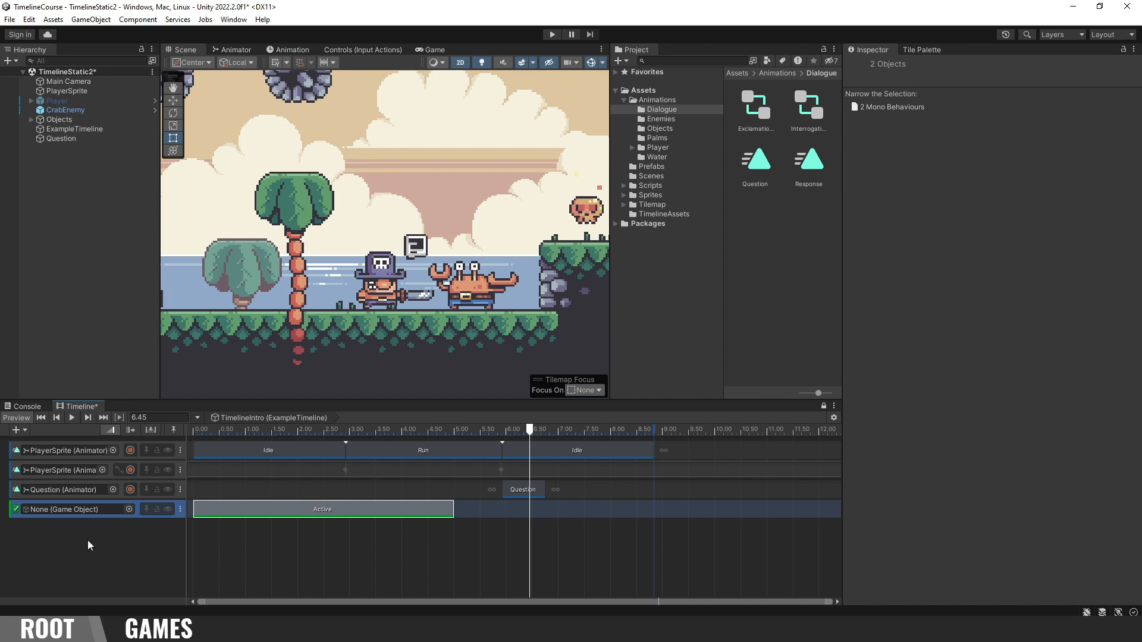
pyautogui.moveTo(65, 138); pyautogui.dragTo(84, 508)
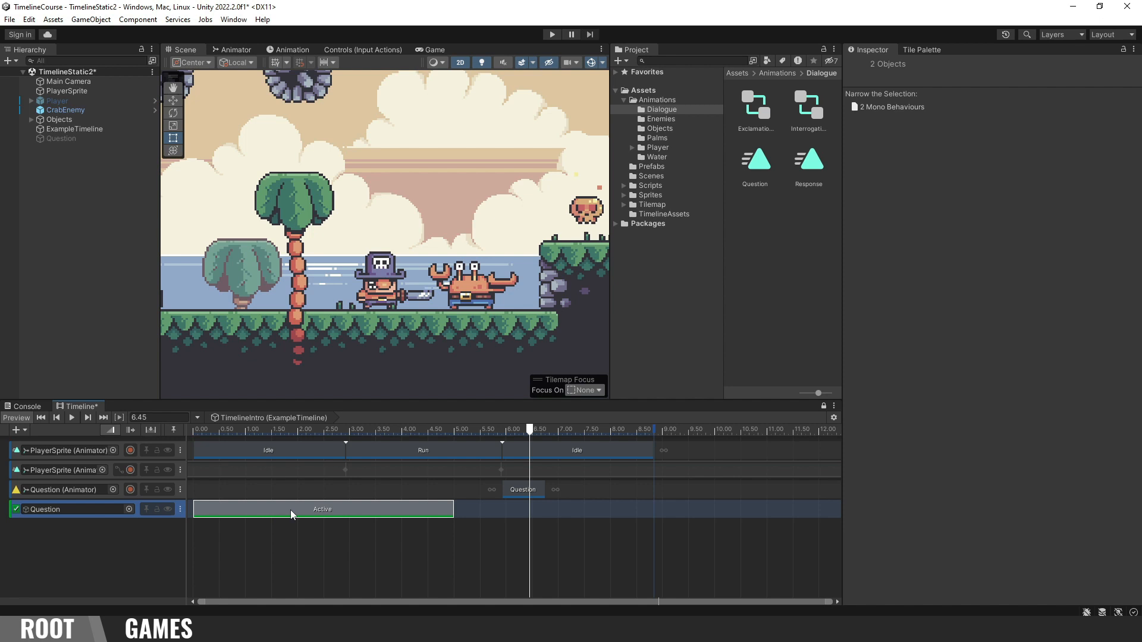
pyautogui.moveTo(290, 509); pyautogui.dragTo(361, 509)
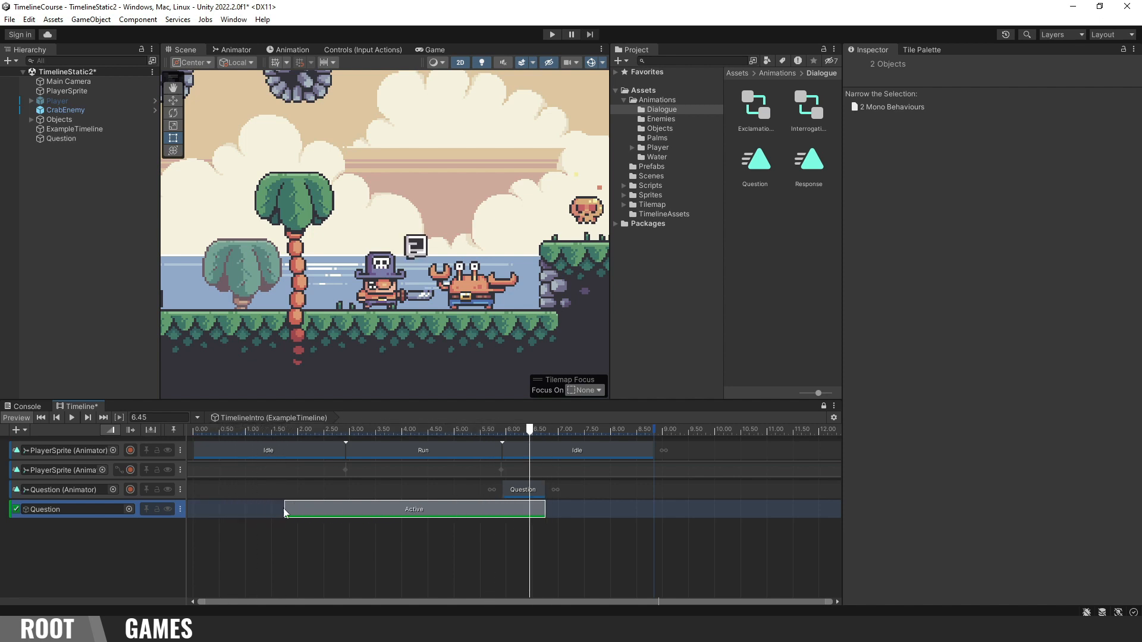
pyautogui.moveTo(283, 509); pyautogui.dragTo(503, 510)
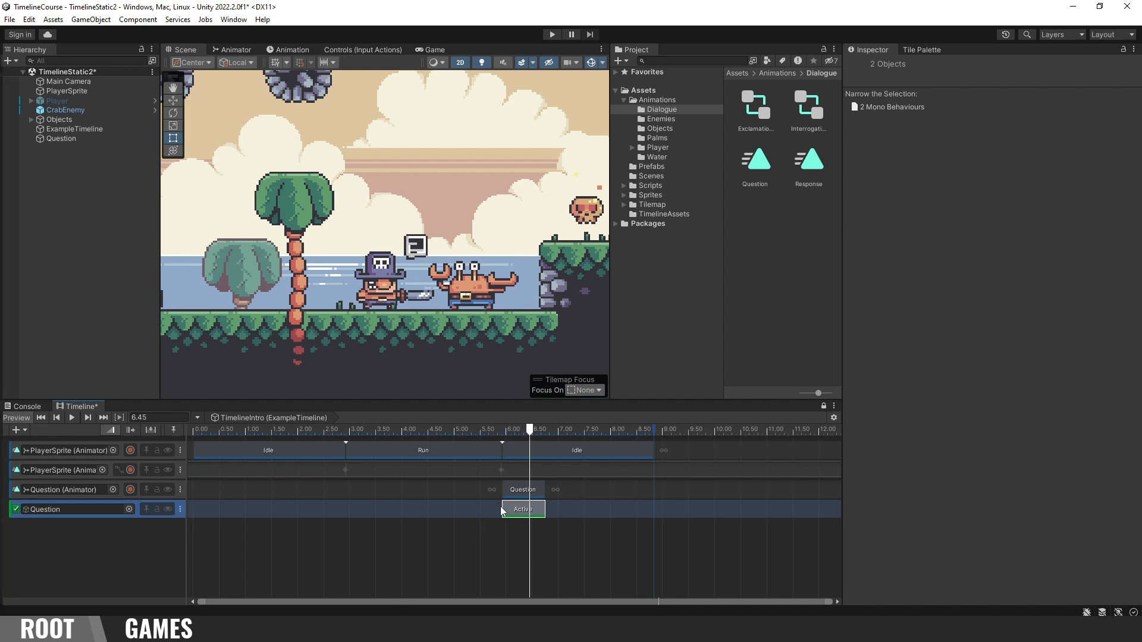
# Step: Play-test the scene, then shorten the last PlayerSprite Idle clip to the Question clip's end and test again
pyautogui.click(553, 34)
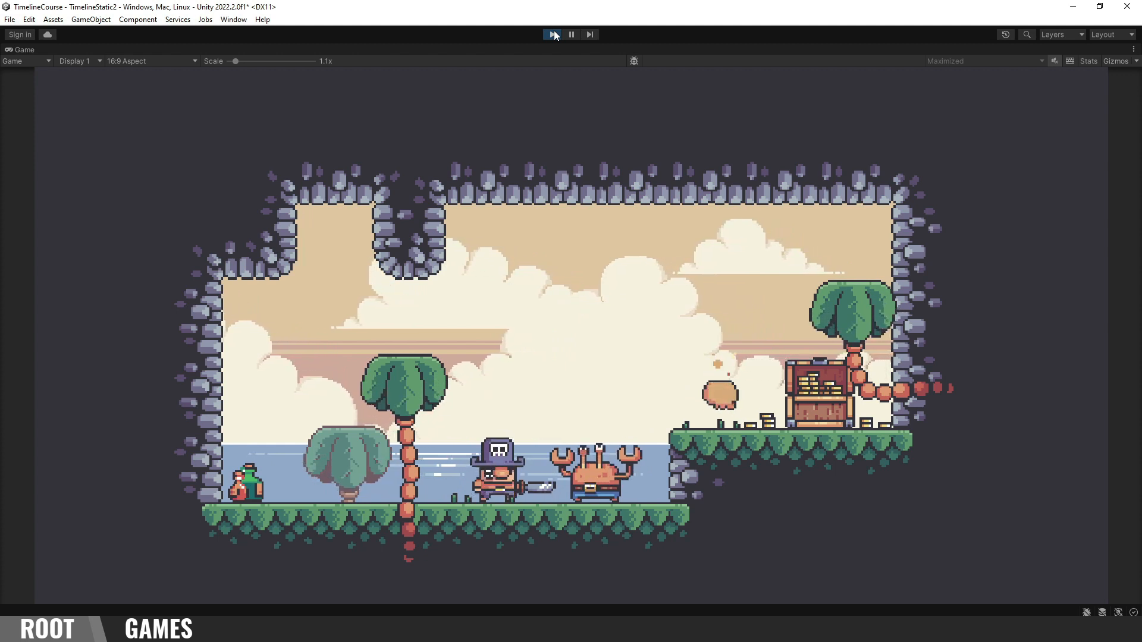
pyautogui.click(553, 35)
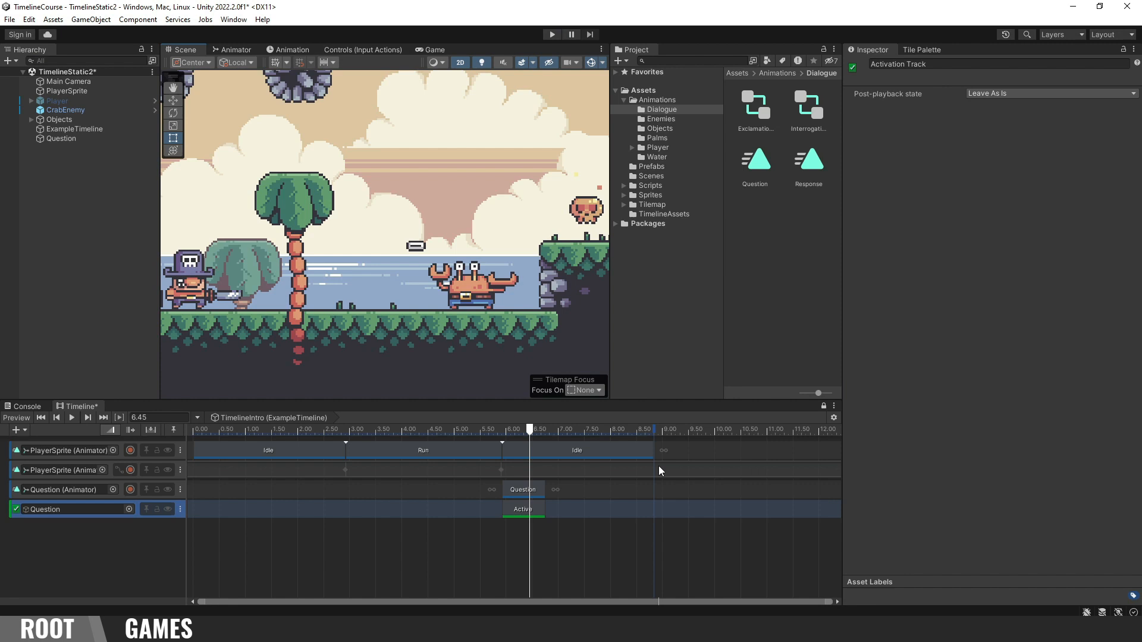
pyautogui.moveTo(655, 455); pyautogui.dragTo(542, 457)
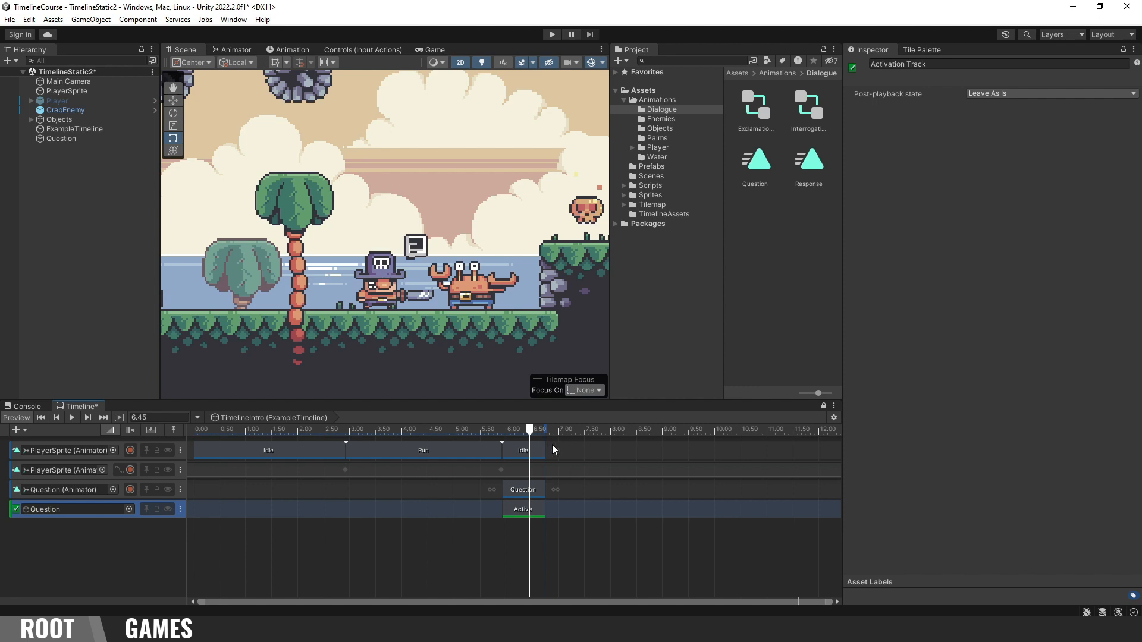
pyautogui.click(551, 34)
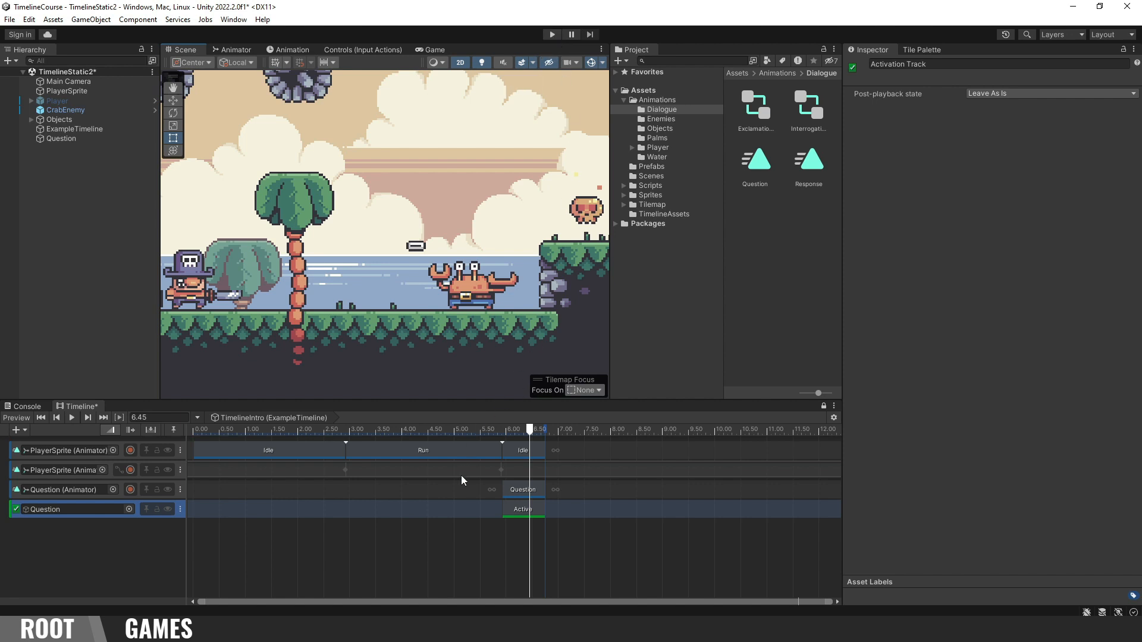
# Step: Set the post-playback state of the Question object's Activation Track to Inactive
pyautogui.click(468, 508)
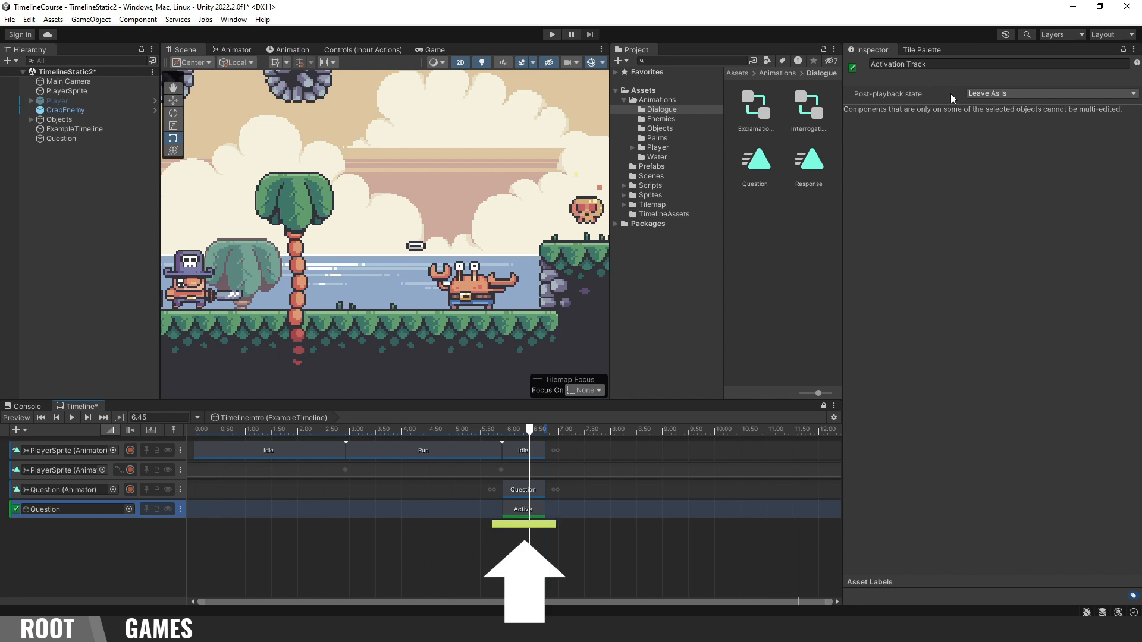
pyautogui.click(1029, 95)
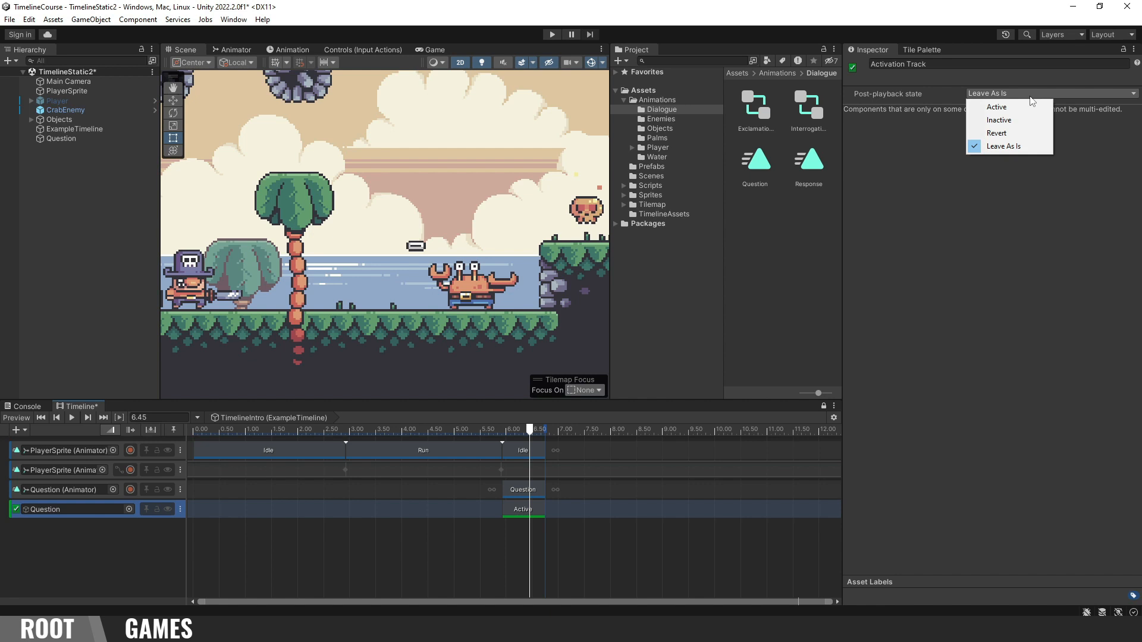
pyautogui.click(1031, 122)
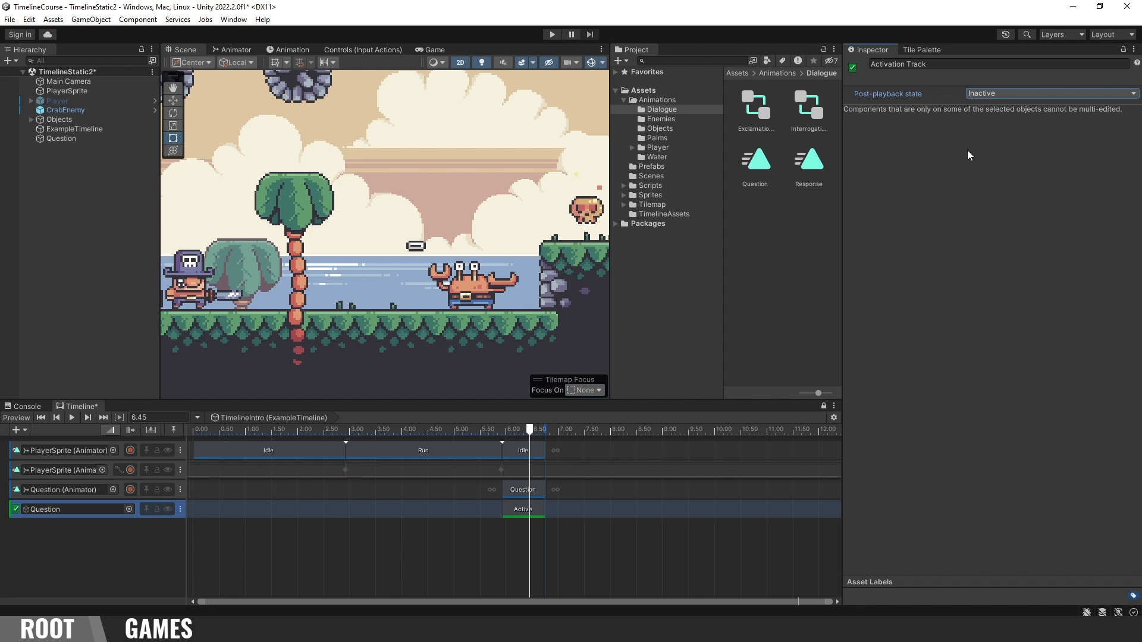
# Step: Play-test the scene and extend the last PlayerSprite Idle clip to end at about 8 seconds
pyautogui.hotkey('ctrl', 'p')
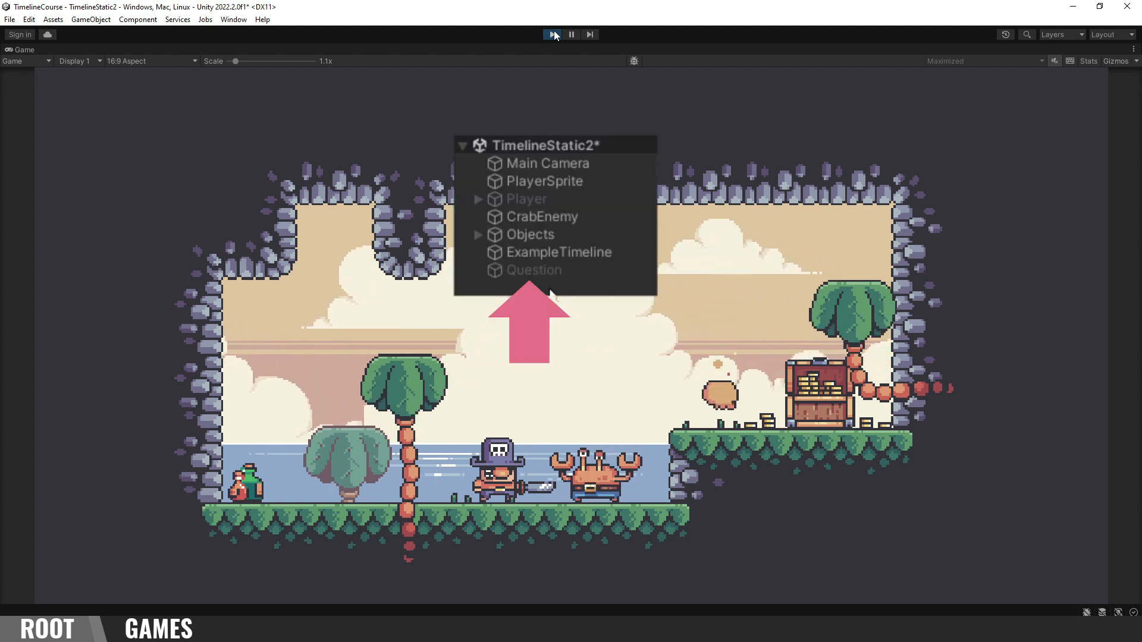
pyautogui.click(553, 32)
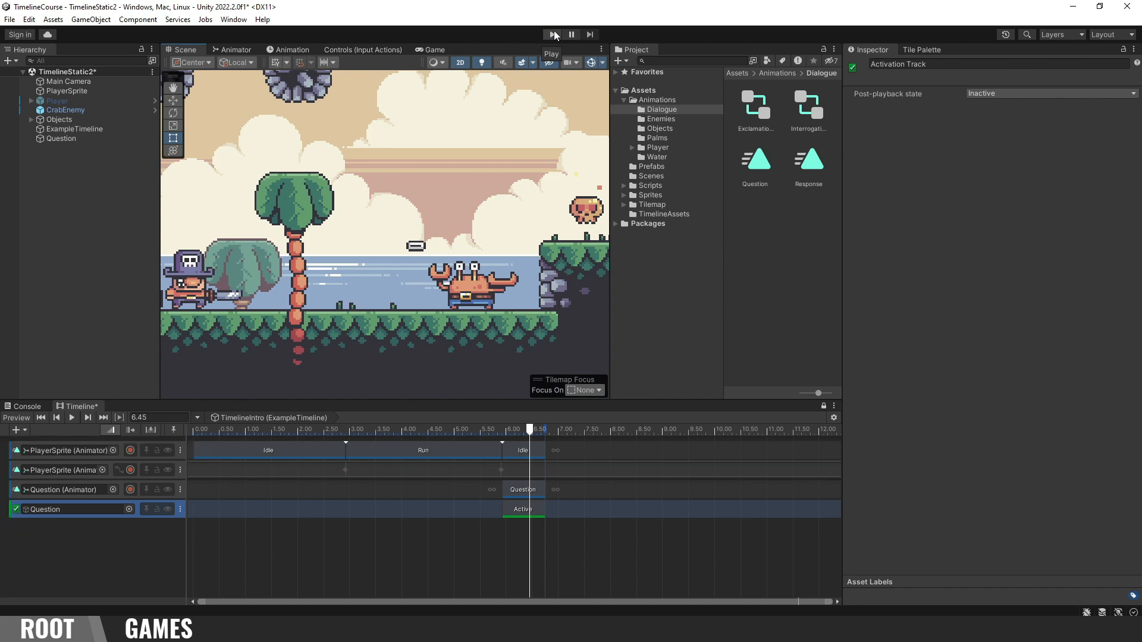
pyautogui.moveTo(548, 454); pyautogui.dragTo(604, 456)
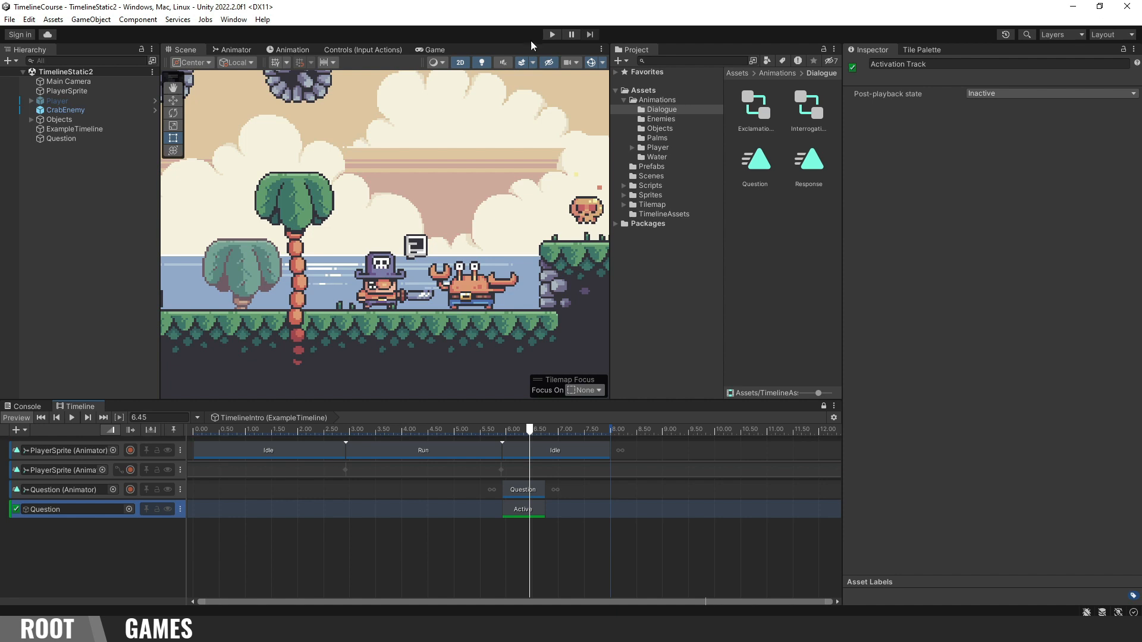
# Step: Add a Track Group to the timeline and name it Question
pyautogui.rightClick(49, 547)
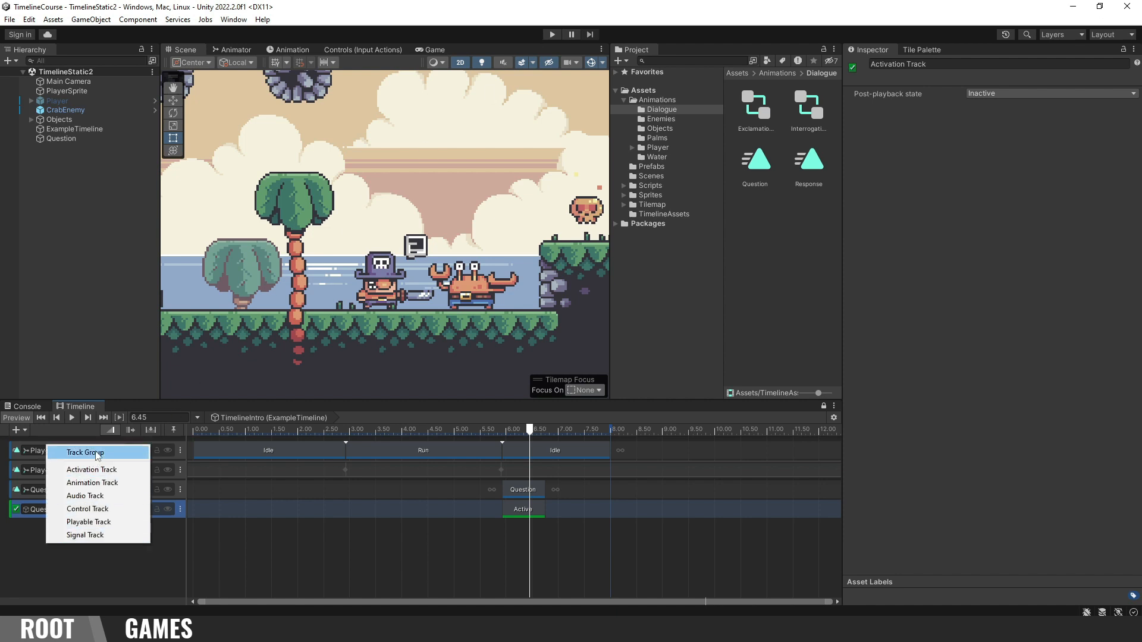
pyautogui.click(97, 454)
pyautogui.doubleClick(58, 530)
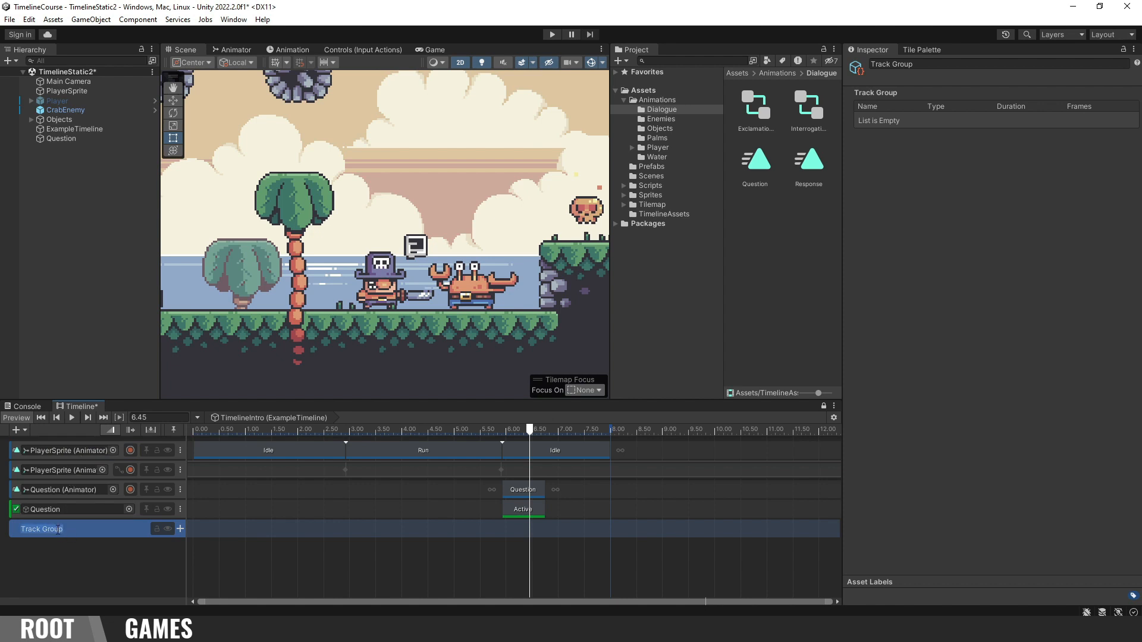
pyautogui.write('Question')
pyautogui.press('Return')
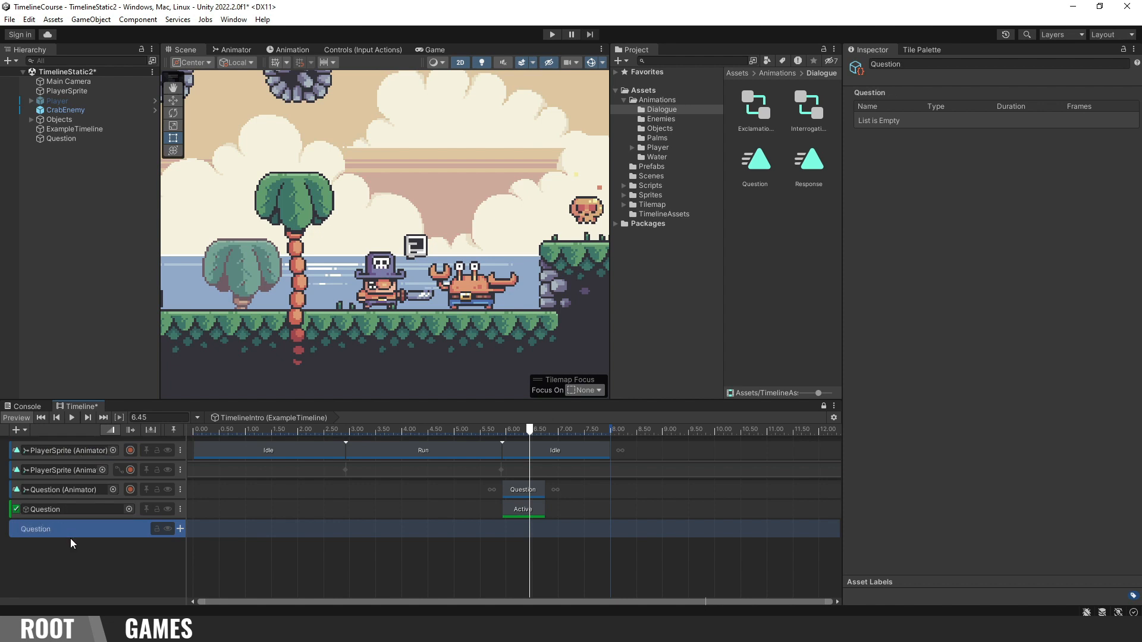
# Step: Move the Question animation and activation tracks together into the Question track group
pyautogui.click(8, 491)
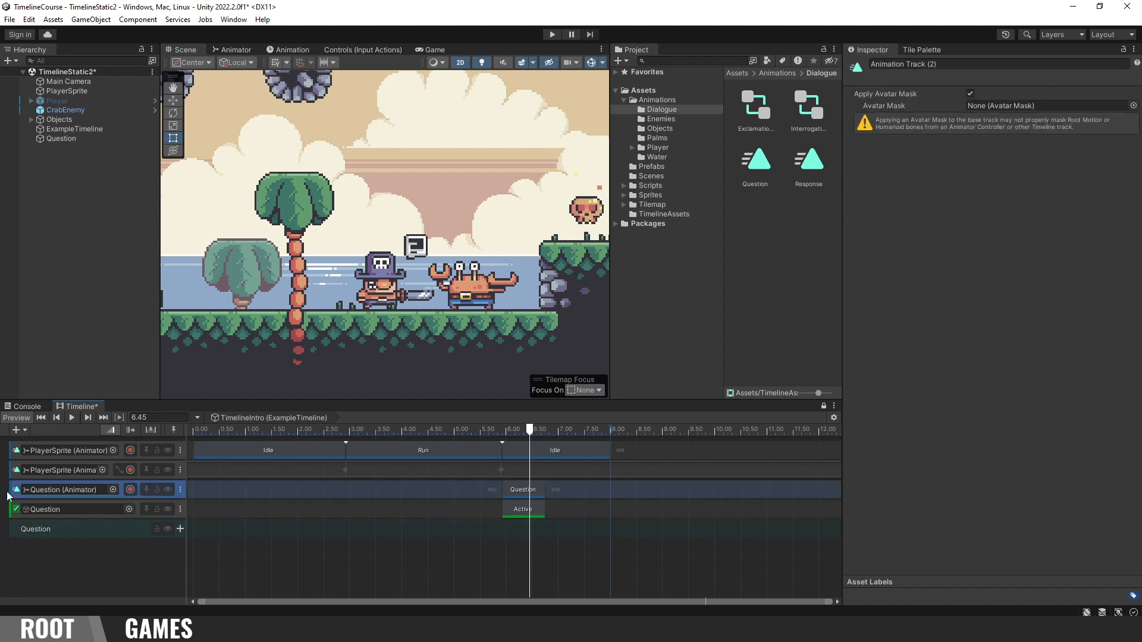
pyautogui.keyDown('ctrl'); pyautogui.click(11, 512); pyautogui.keyUp('ctrl')
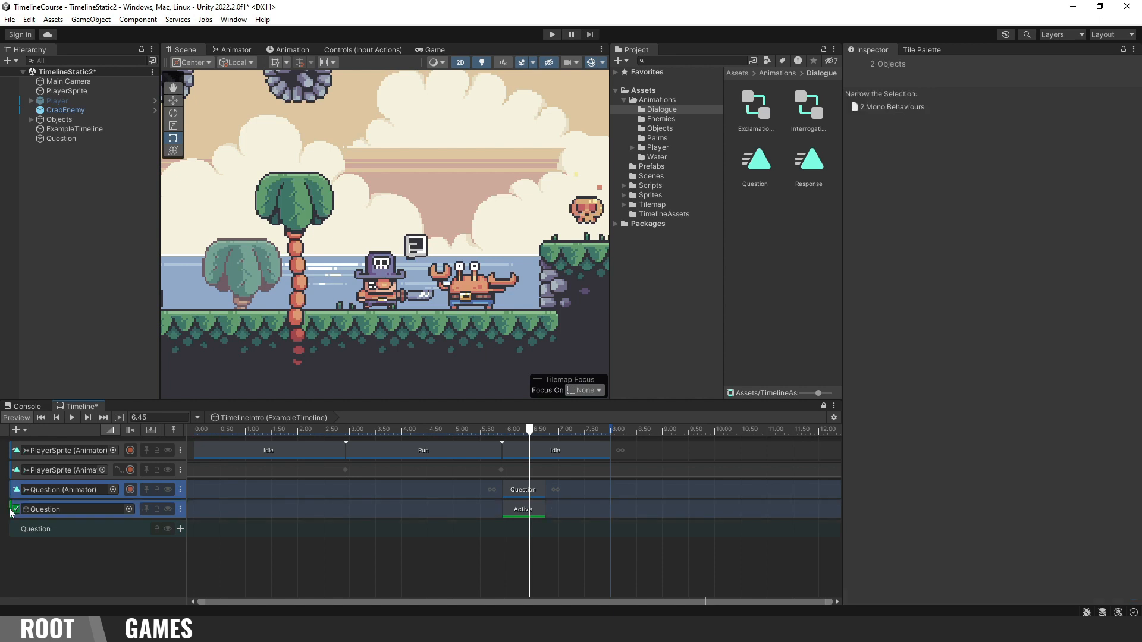
pyautogui.moveTo(11, 491); pyautogui.dragTo(59, 539)
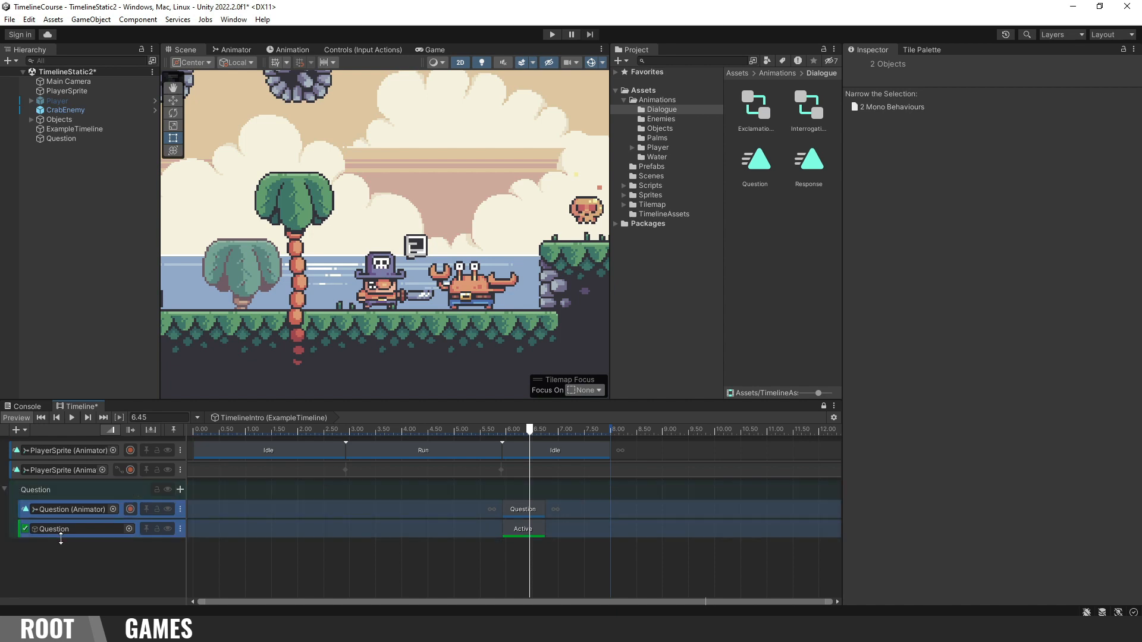
# Step: Check collapsing and expanding the Question track group, and play-test the scene
pyautogui.click(5, 490)
pyautogui.click(4, 490)
pyautogui.click(5, 490)
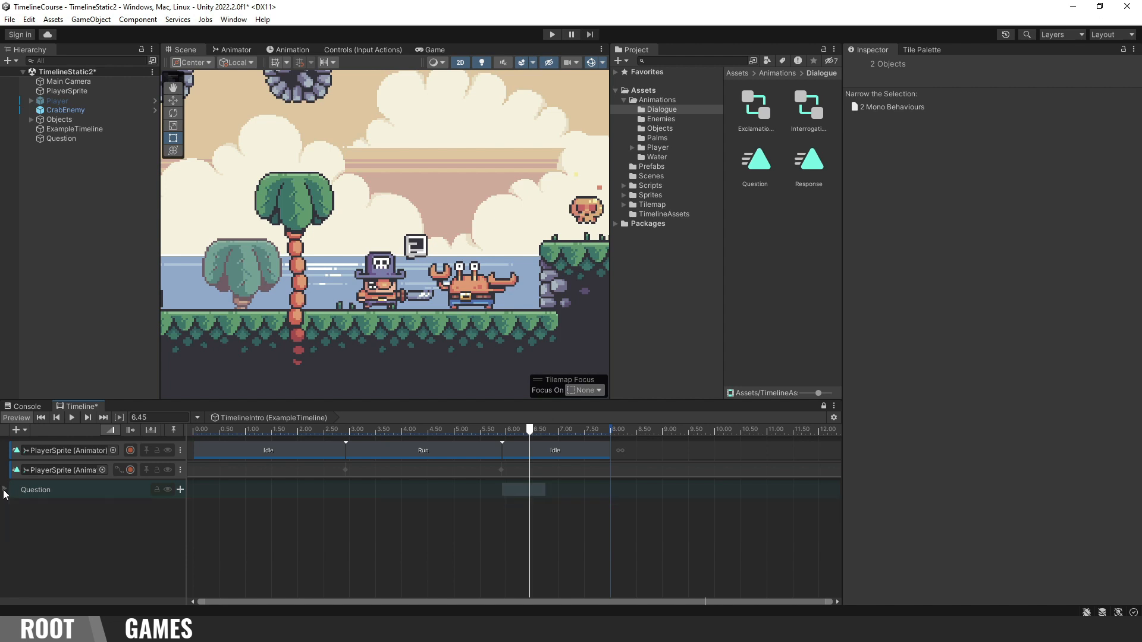
pyautogui.click(554, 35)
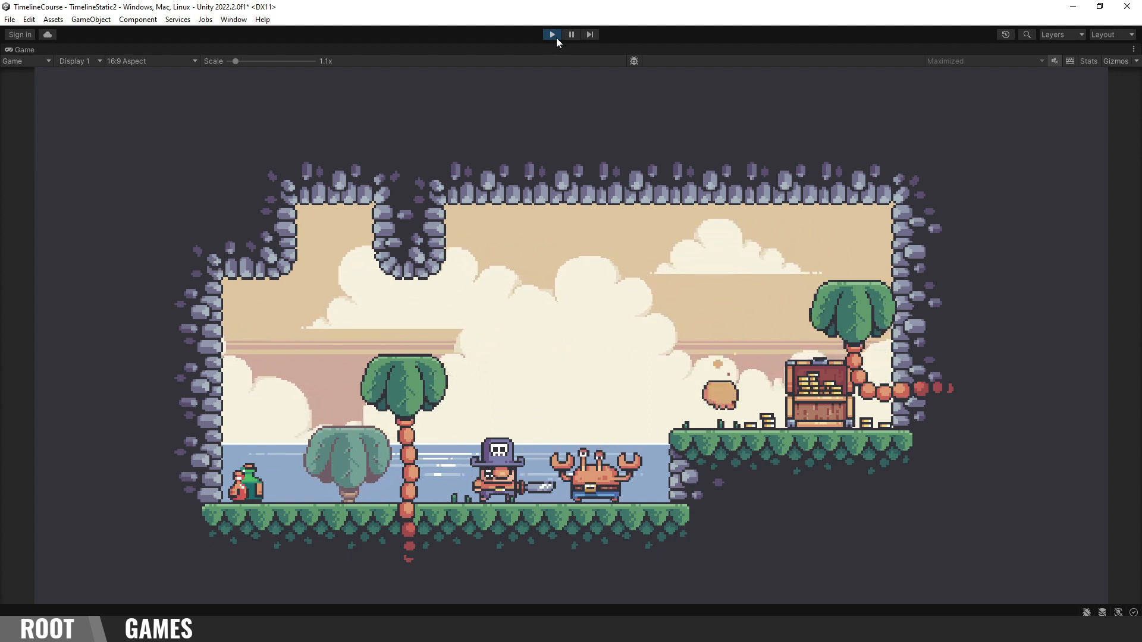
pyautogui.click(553, 34)
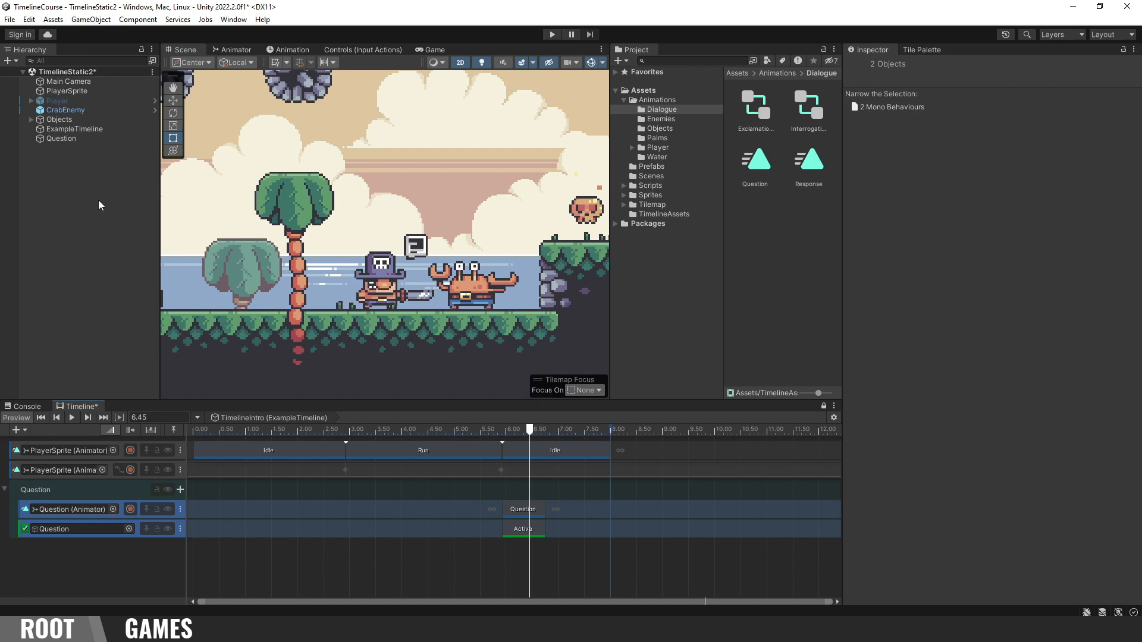
# Step: Duplicate the Question object and move the copy above the crab, to about X -1.17, Y -1.094
pyautogui.click(91, 139)
pyautogui.hotkey('ctrl', 'd')
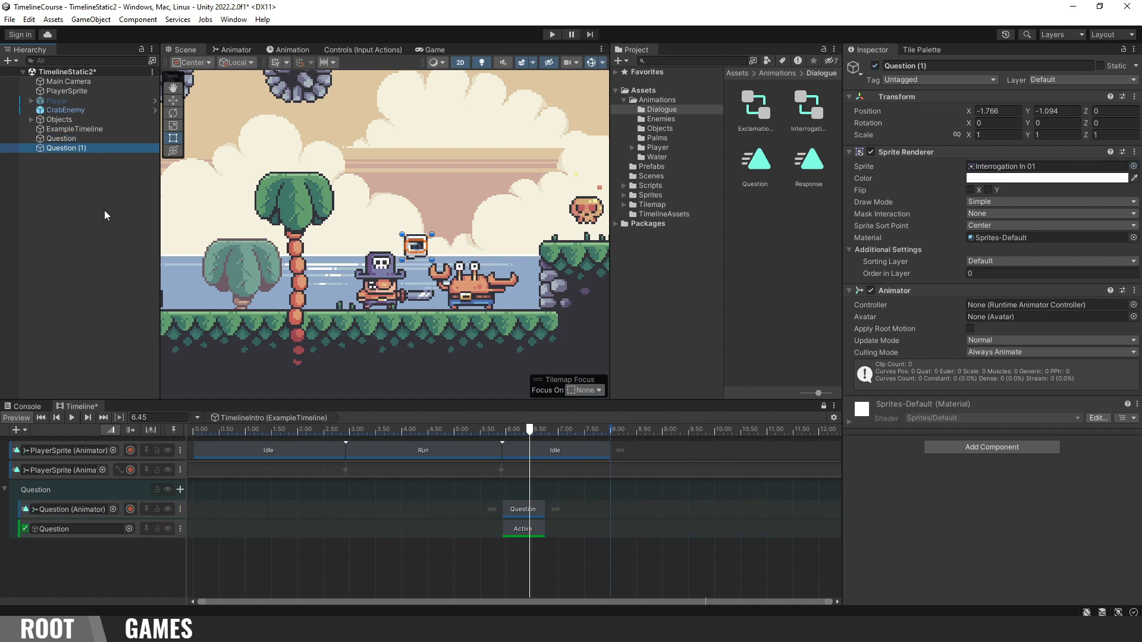
pyautogui.press('w')
pyautogui.moveTo(463, 248); pyautogui.dragTo(504, 251)
# Step: Rename the duplicated Question object as Response
pyautogui.click(979, 66)
pyautogui.write('Re')
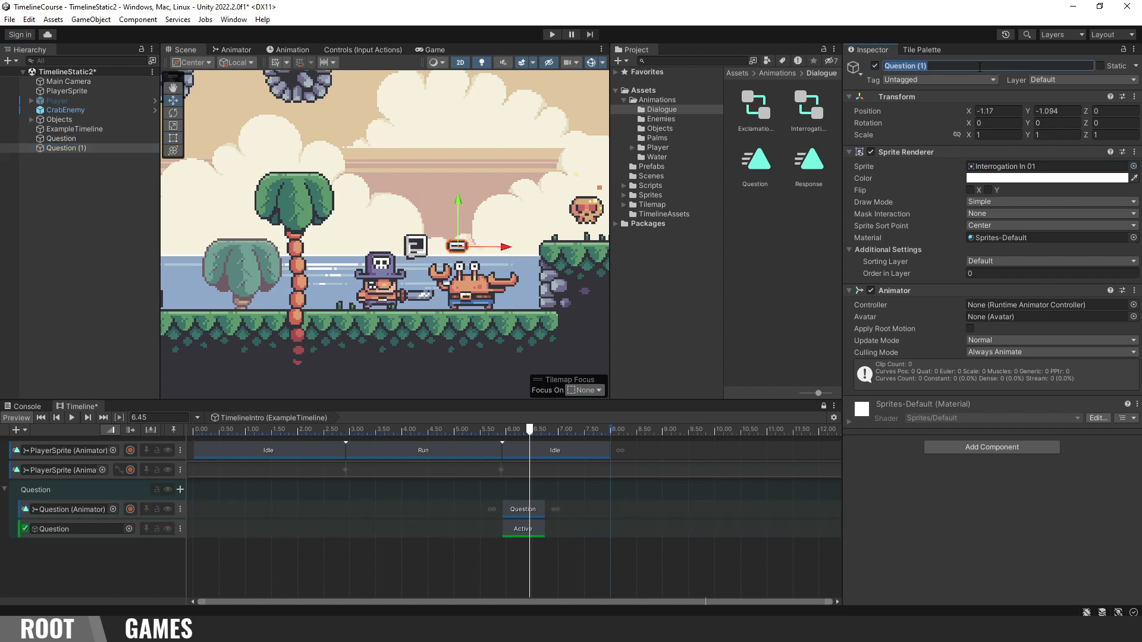
pyautogui.write('sponse')
pyautogui.press('Return')
# Step: Add an Animation Track outside the Question group and bind the Response object to it
pyautogui.rightClick(34, 564)
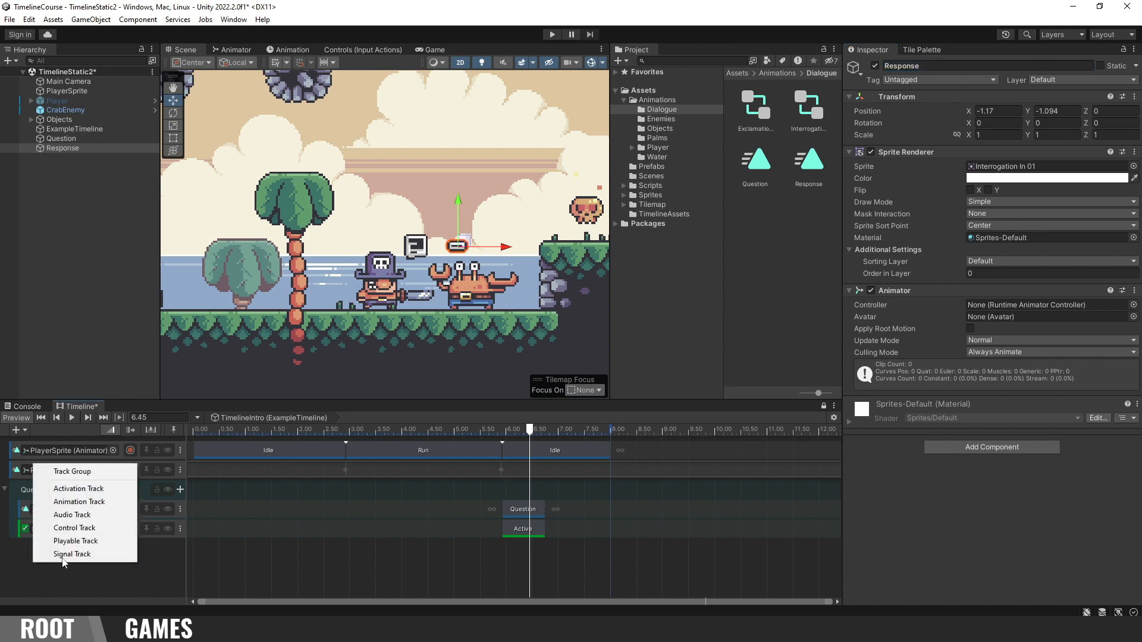
pyautogui.click(115, 501)
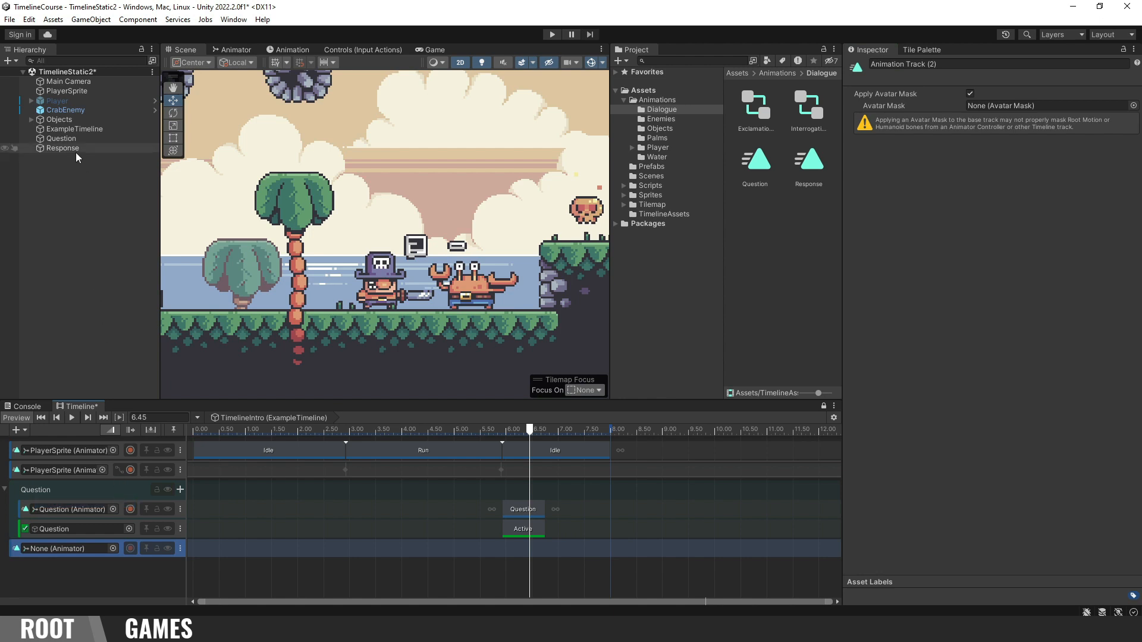
pyautogui.moveTo(74, 149); pyautogui.dragTo(73, 548)
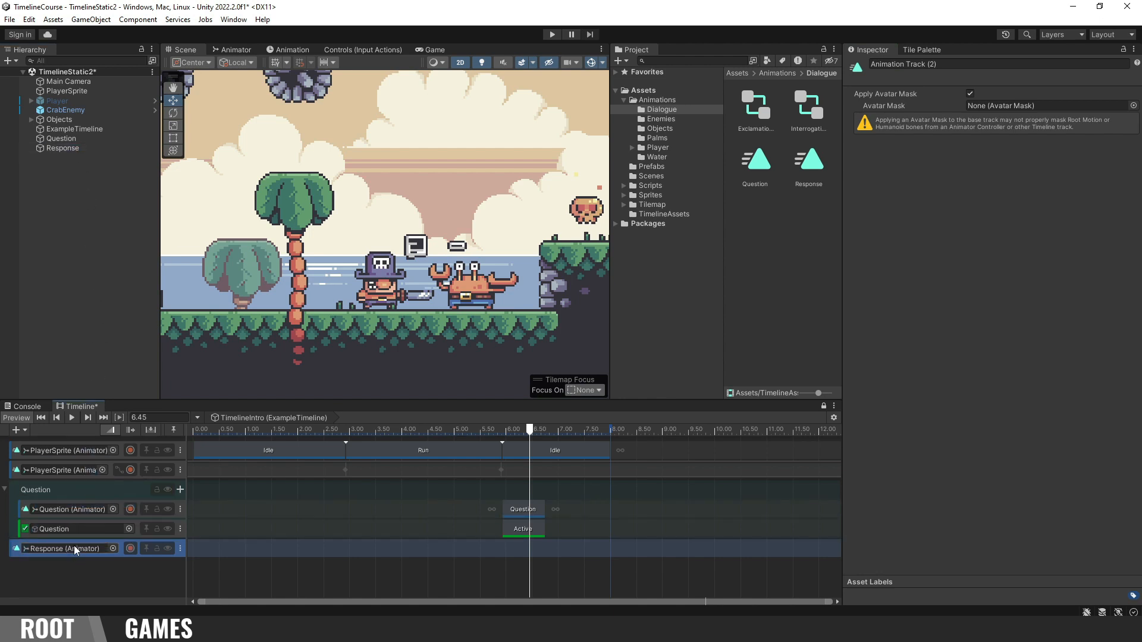
# Step: Place the Response clip from the Dialogue folder on the Response track at 6.75 seconds and extend its end to 7.75 seconds
pyautogui.moveTo(809, 162); pyautogui.dragTo(566, 553)
pyautogui.scroll(3, 564, 553)
pyautogui.scroll(2, 559, 553)
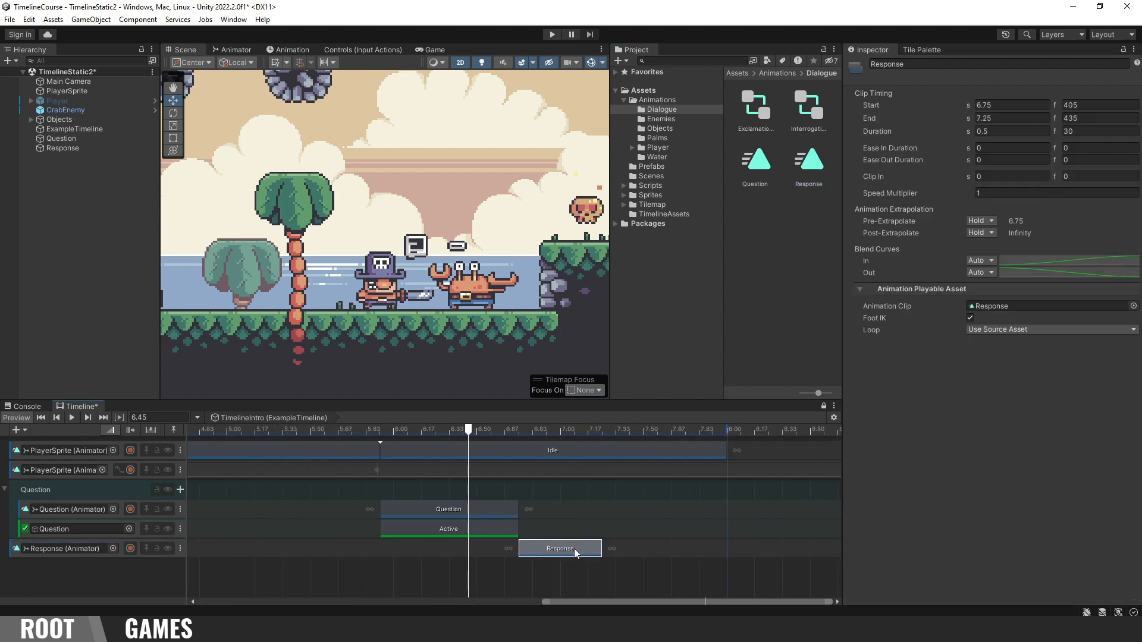
pyautogui.moveTo(601, 551)
pyautogui.mouseDown()
pyautogui.moveTo(694, 555)
pyautogui.moveTo(684, 556)
pyautogui.mouseUp()
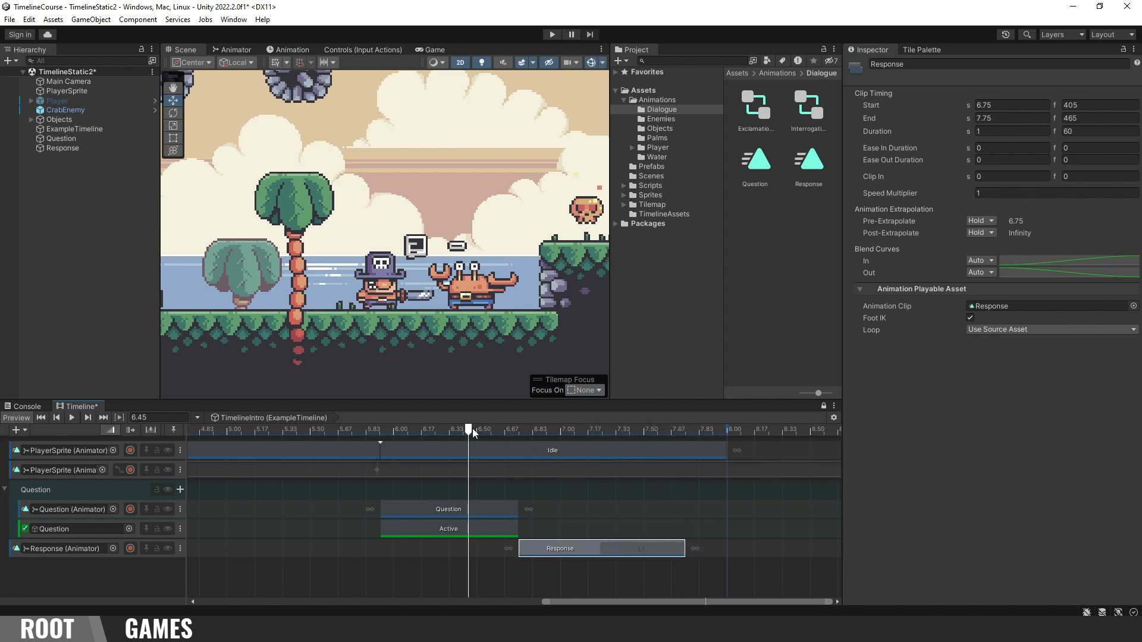
# Step: Mirror the Response object with an X scale of -1 and shift it over the crab's raised claw, to about X -1.412
pyautogui.moveTo(472, 428); pyautogui.dragTo(634, 446)
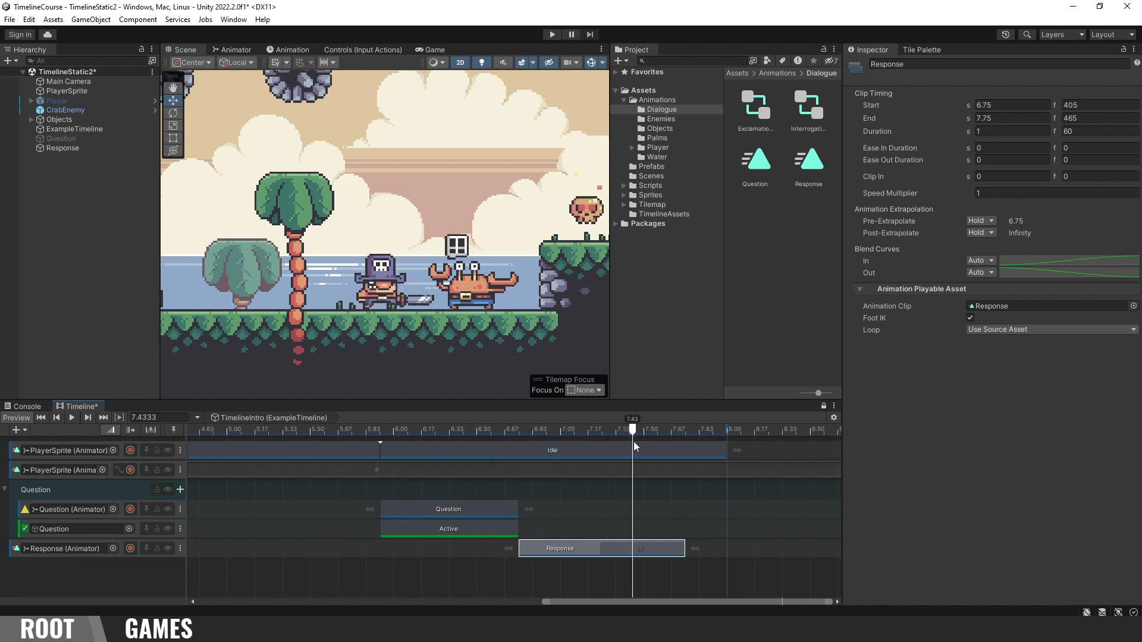
pyautogui.click(102, 148)
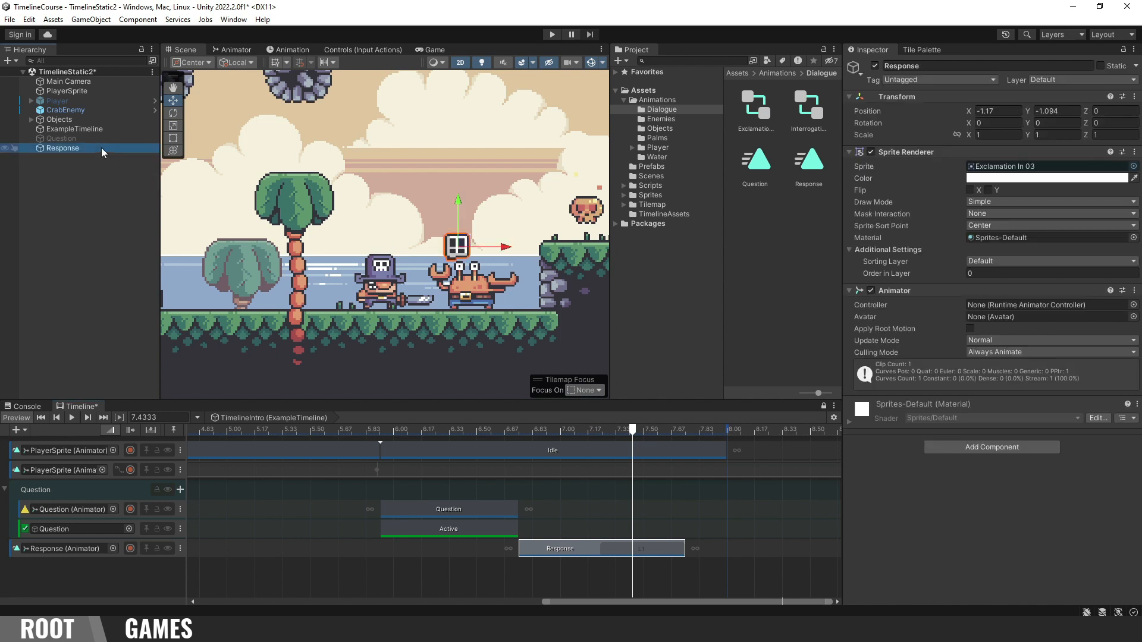
pyautogui.click(1019, 135)
pyautogui.write('-1')
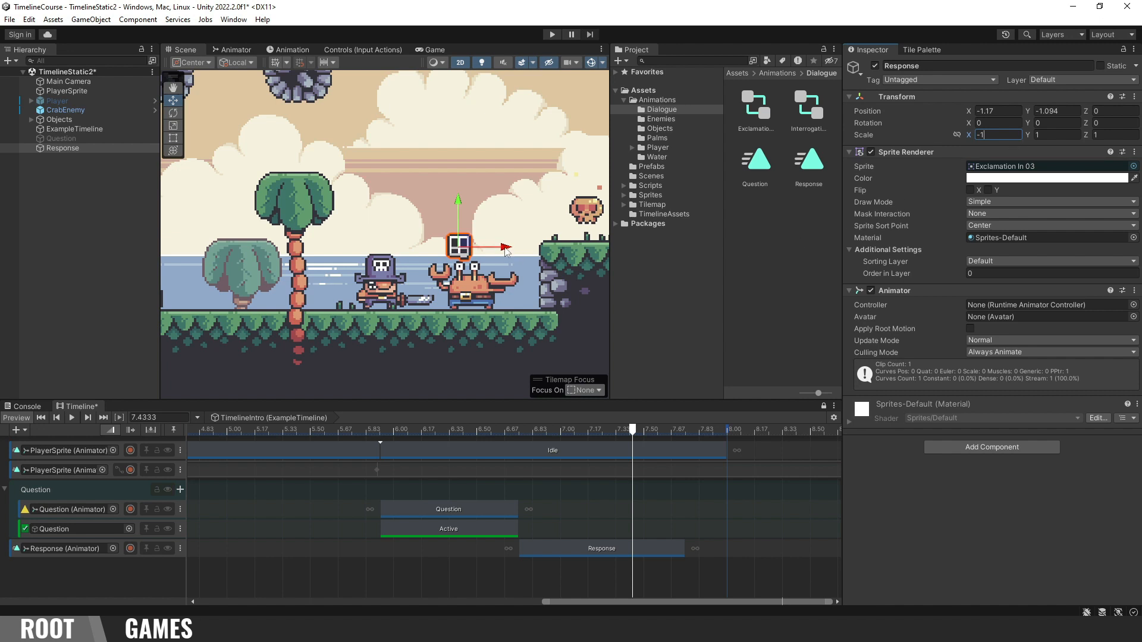
pyautogui.moveTo(505, 246); pyautogui.dragTo(489, 250)
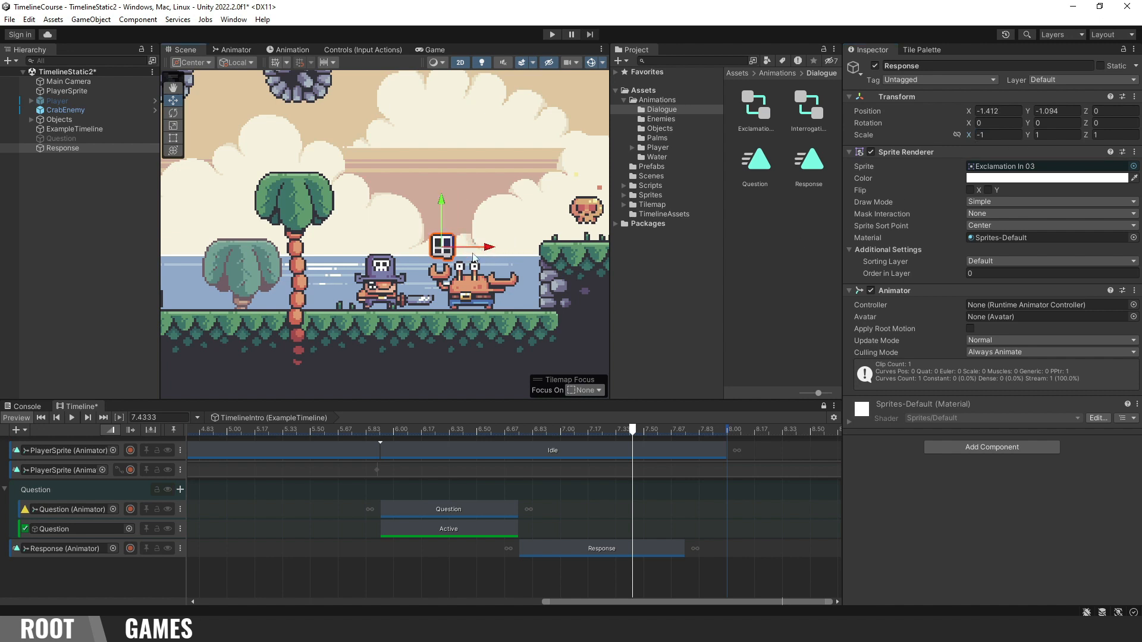
# Step: Add an Activation Track below the Response animation track and bind the Response object to it
pyautogui.rightClick(45, 578)
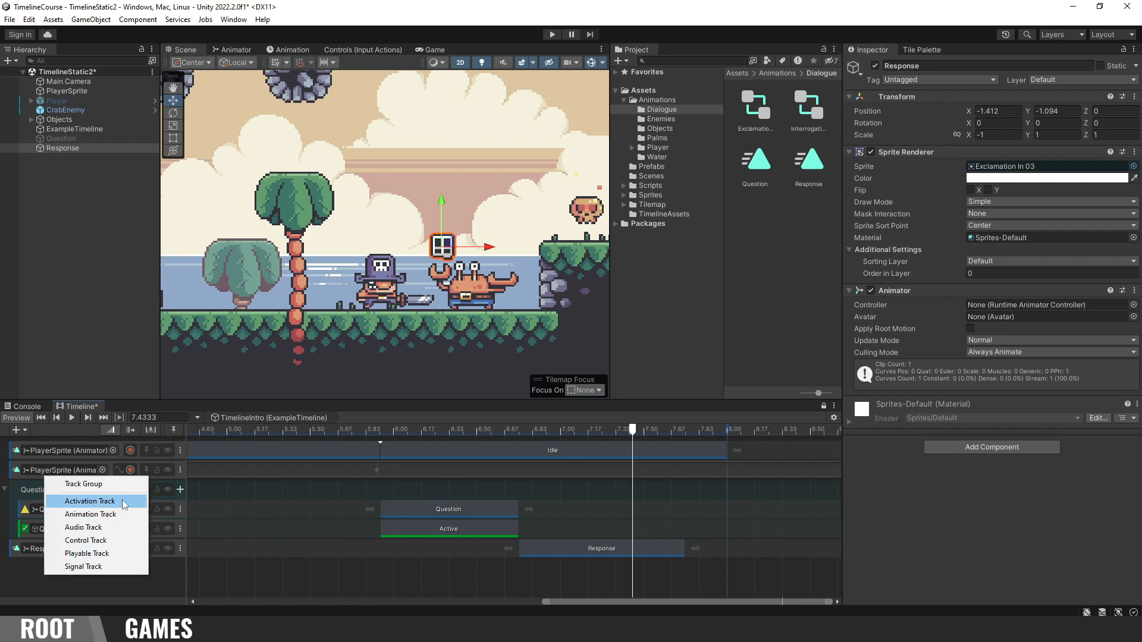
pyautogui.click(124, 502)
pyautogui.moveTo(71, 148); pyautogui.dragTo(62, 565)
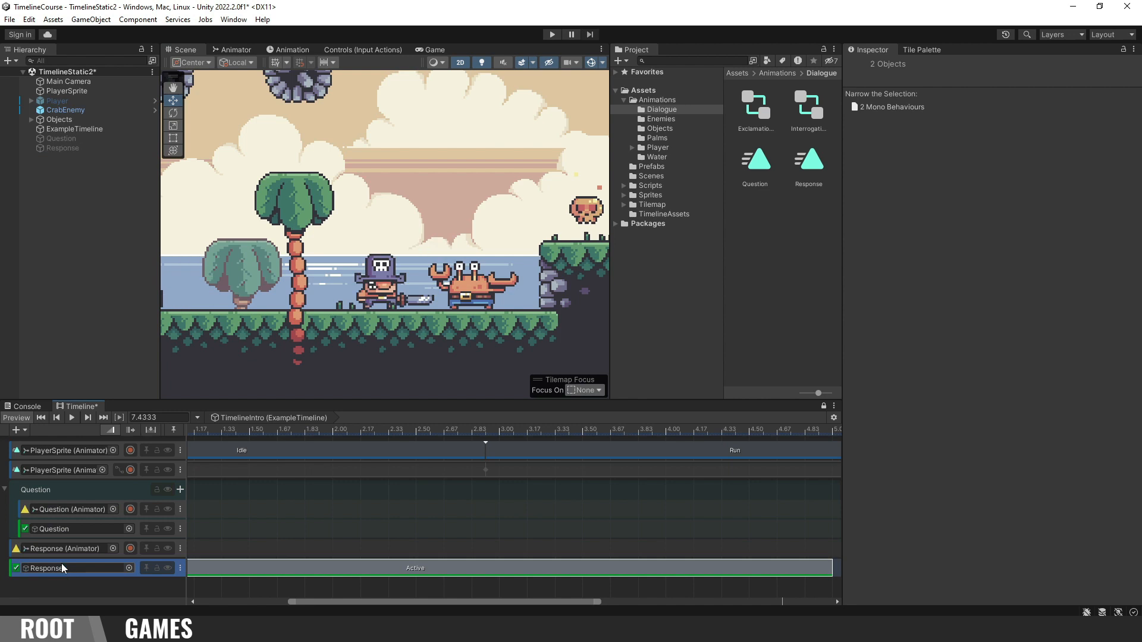
# Step: Move and trim the Response track's Active clip to match the Response animation clip, and set the track's post-playback state to Inactive
pyautogui.scroll(-4, 592, 512)
pyautogui.scroll(-3, 589, 510)
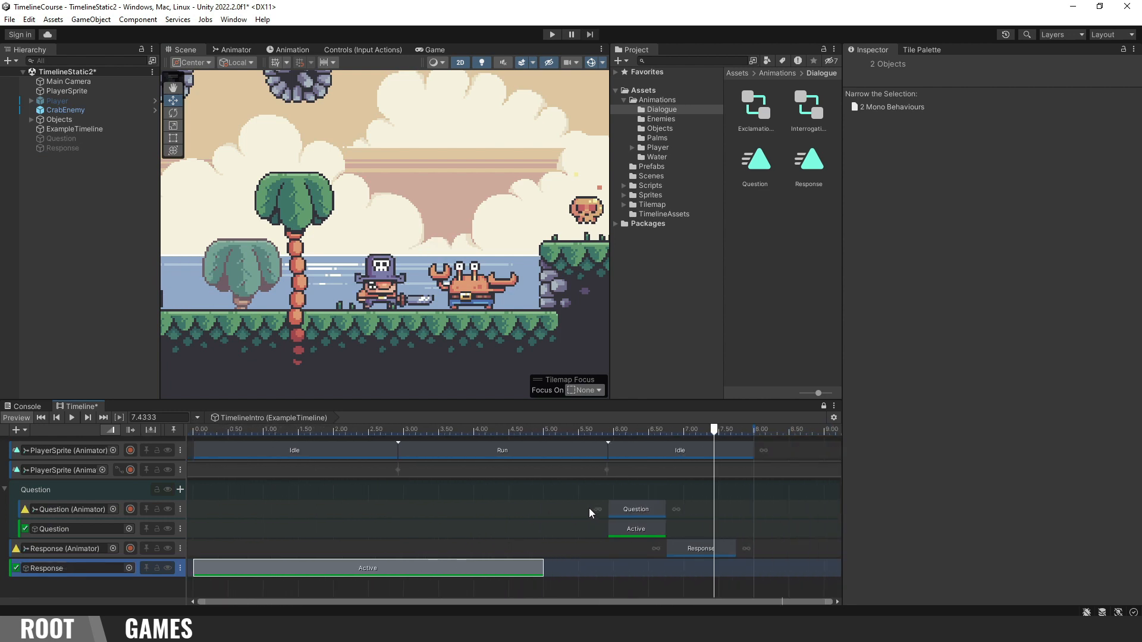
pyautogui.moveTo(446, 566); pyautogui.dragTo(620, 568)
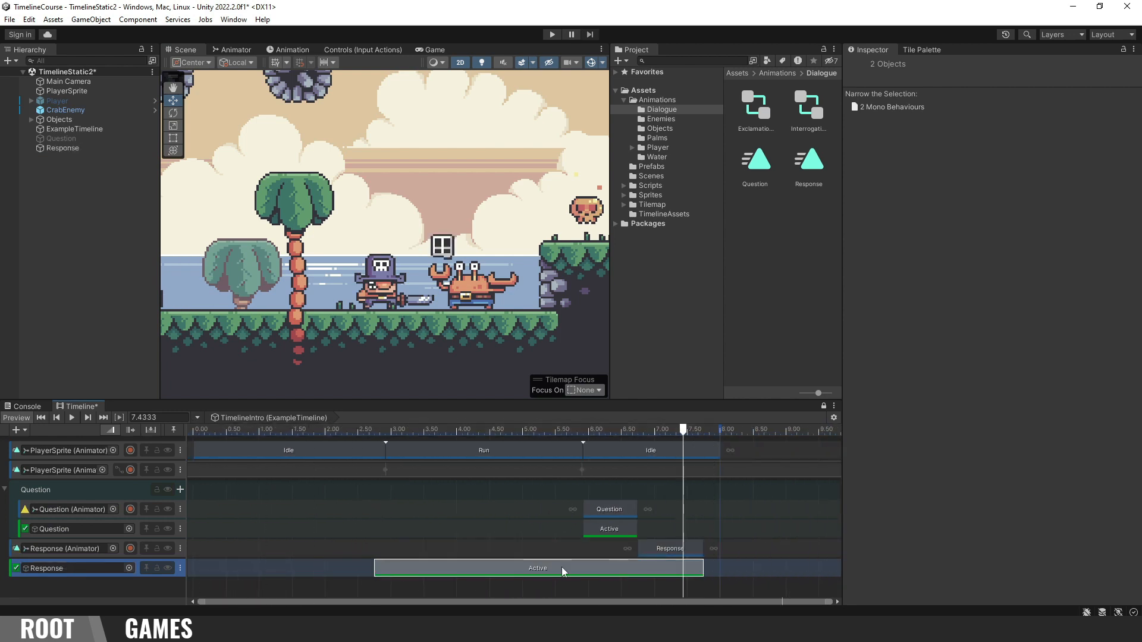
pyautogui.moveTo(375, 568); pyautogui.dragTo(607, 574)
pyautogui.click(606, 570)
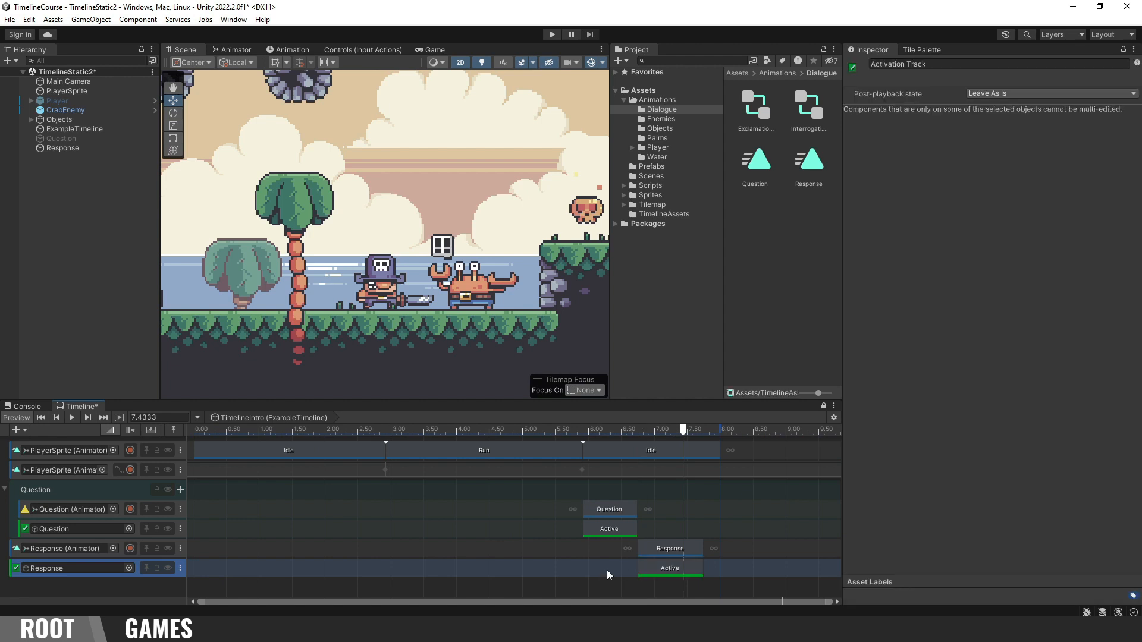
pyautogui.click(1076, 97)
pyautogui.click(1033, 120)
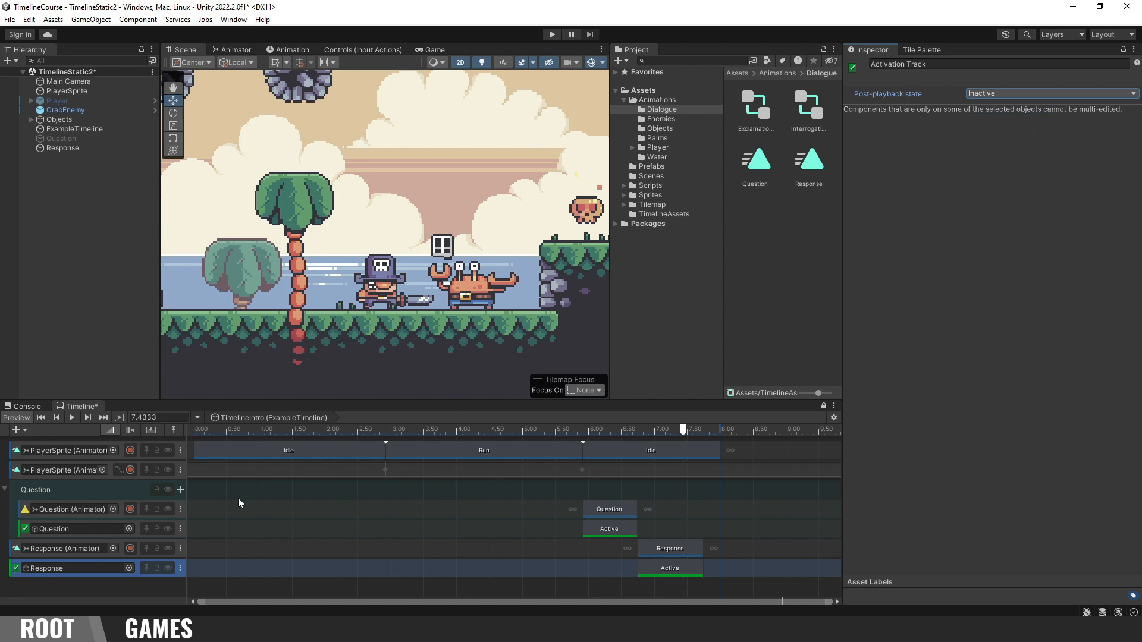
# Step: Create a track group named Response, move both Response tracks into it, and collapse the Response and Question groups
pyautogui.rightClick(43, 591)
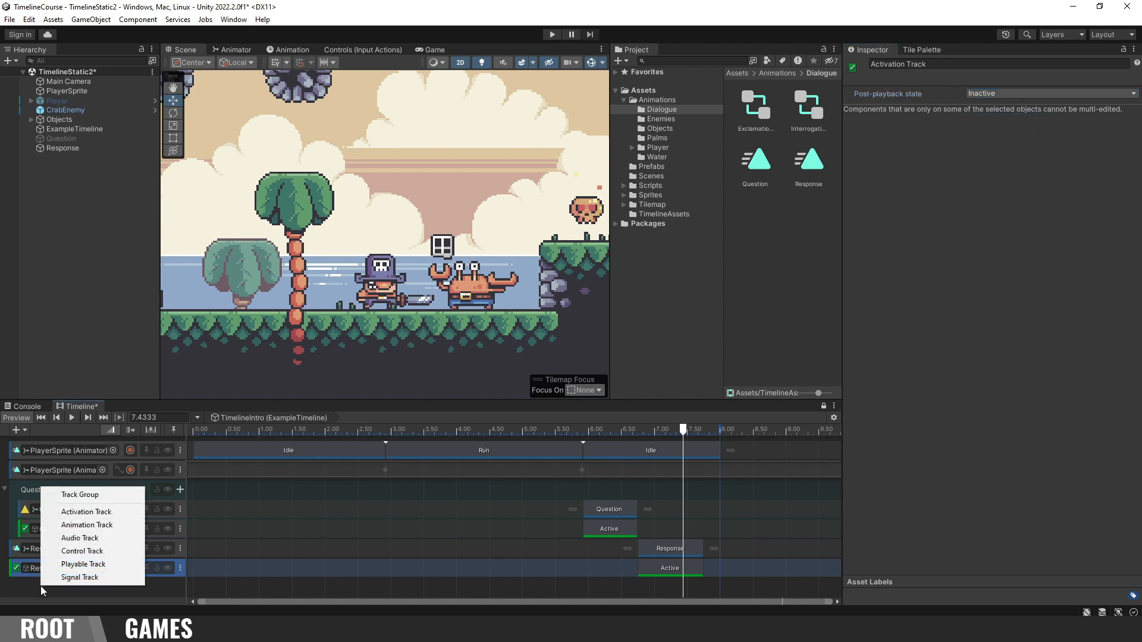
pyautogui.click(86, 495)
pyautogui.doubleClick(66, 589)
pyautogui.write('Response')
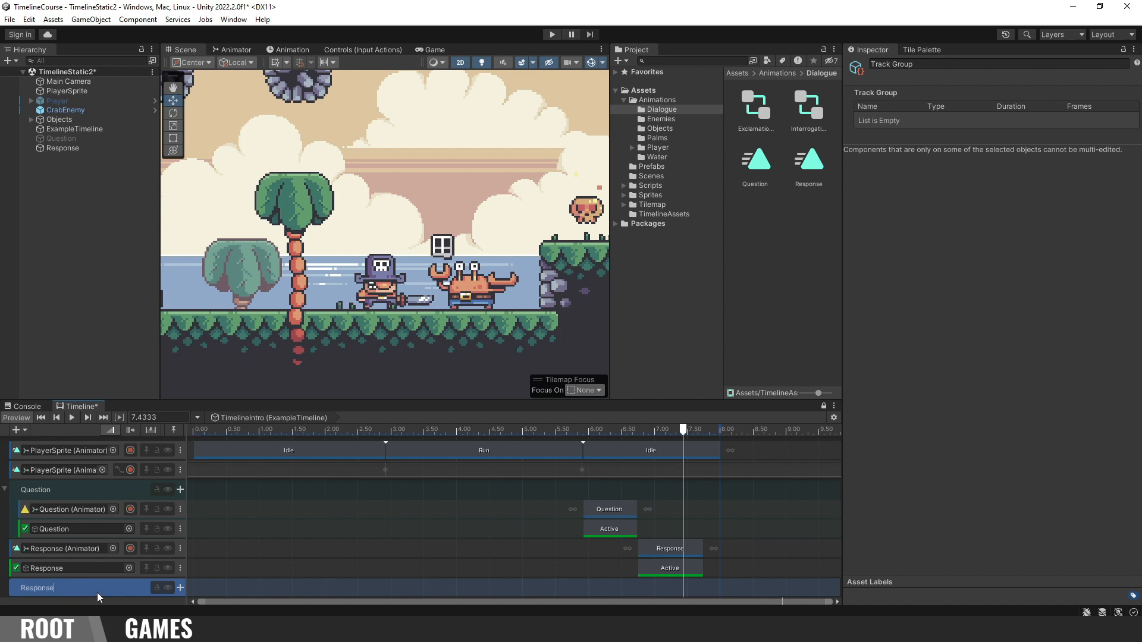
pyautogui.press('Return')
pyautogui.moveTo(13, 550); pyautogui.dragTo(31, 596)
pyautogui.click(5, 550)
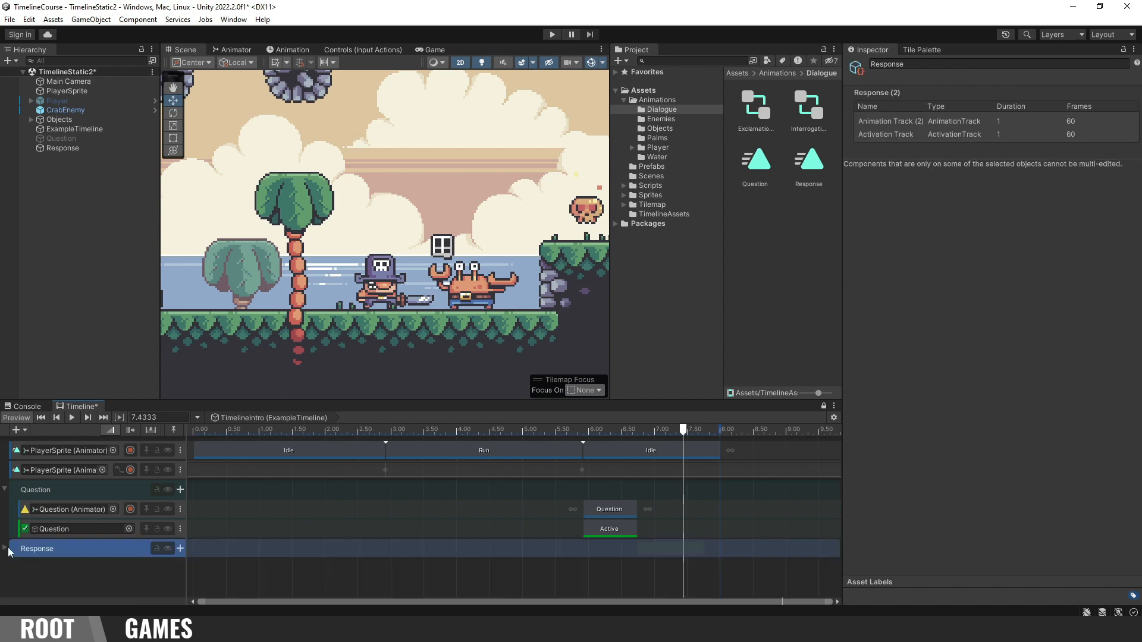
pyautogui.click(4, 491)
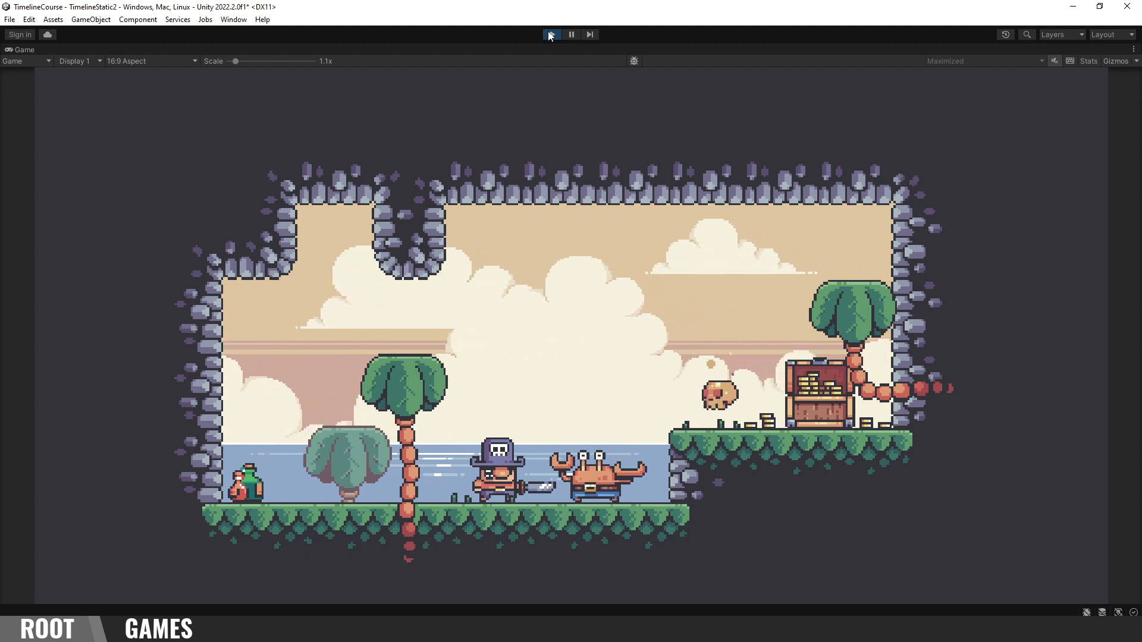
# Step: Stop the play test and nudge the Response bubble slightly above the crab
pyautogui.click(551, 35)
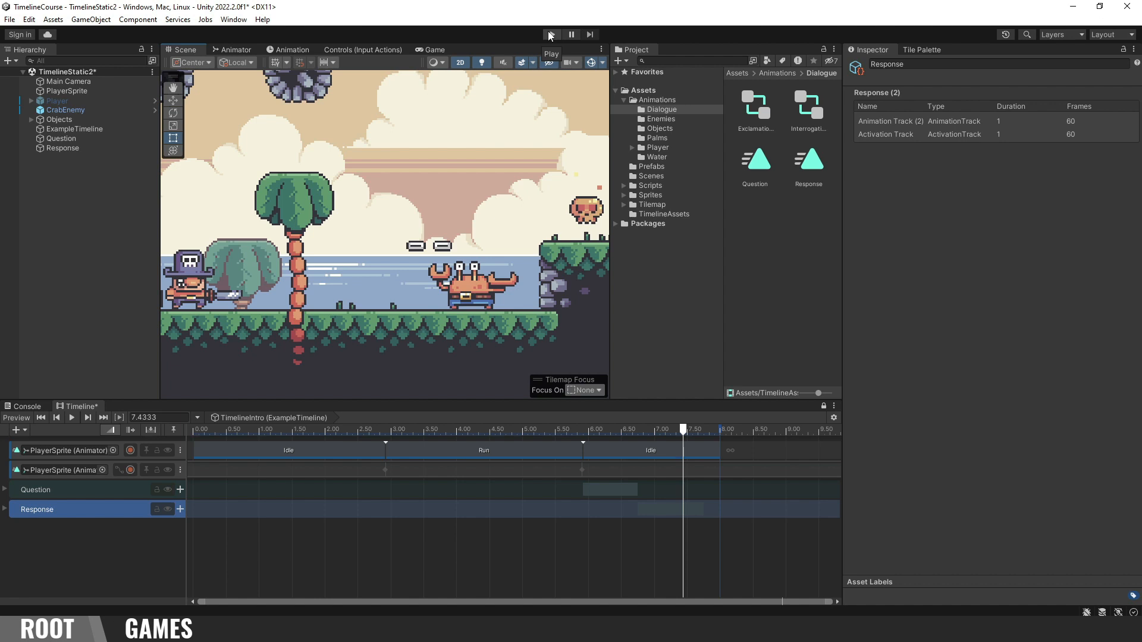
pyautogui.click(81, 148)
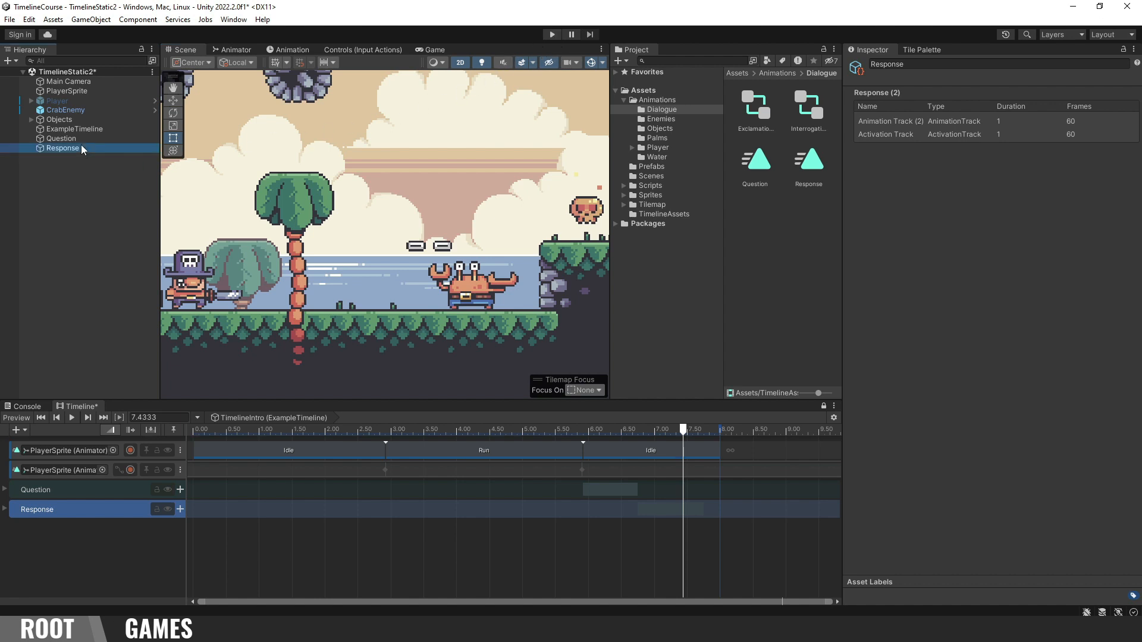
pyautogui.moveTo(454, 246); pyautogui.dragTo(458, 242)
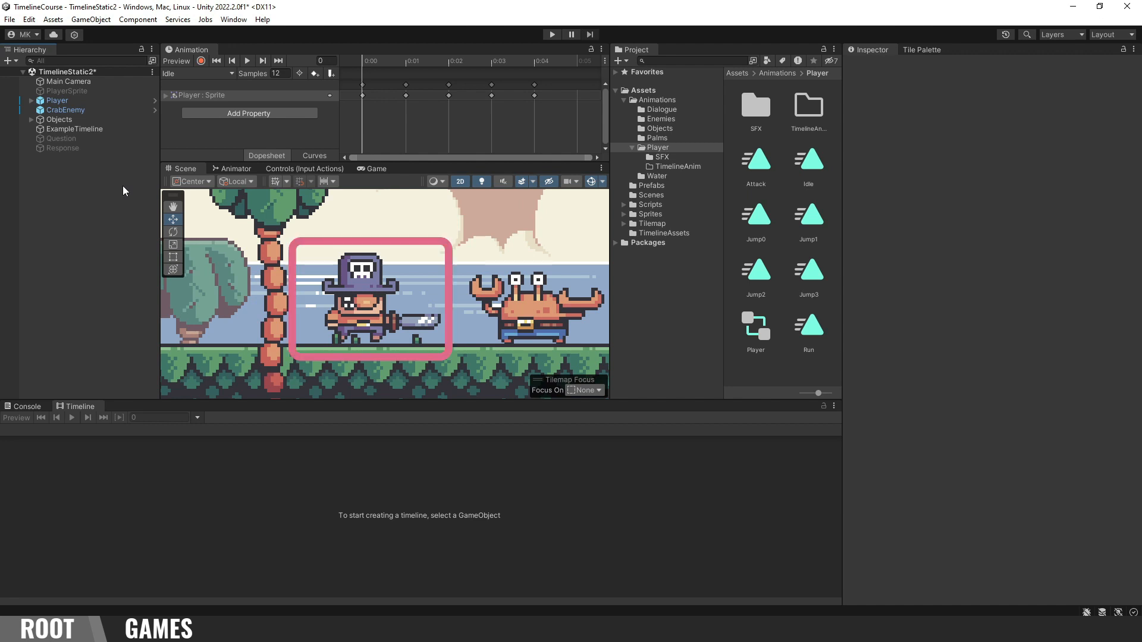
# Step: Preview the Player object's Attack animation
pyautogui.click(206, 74)
pyautogui.click(192, 86)
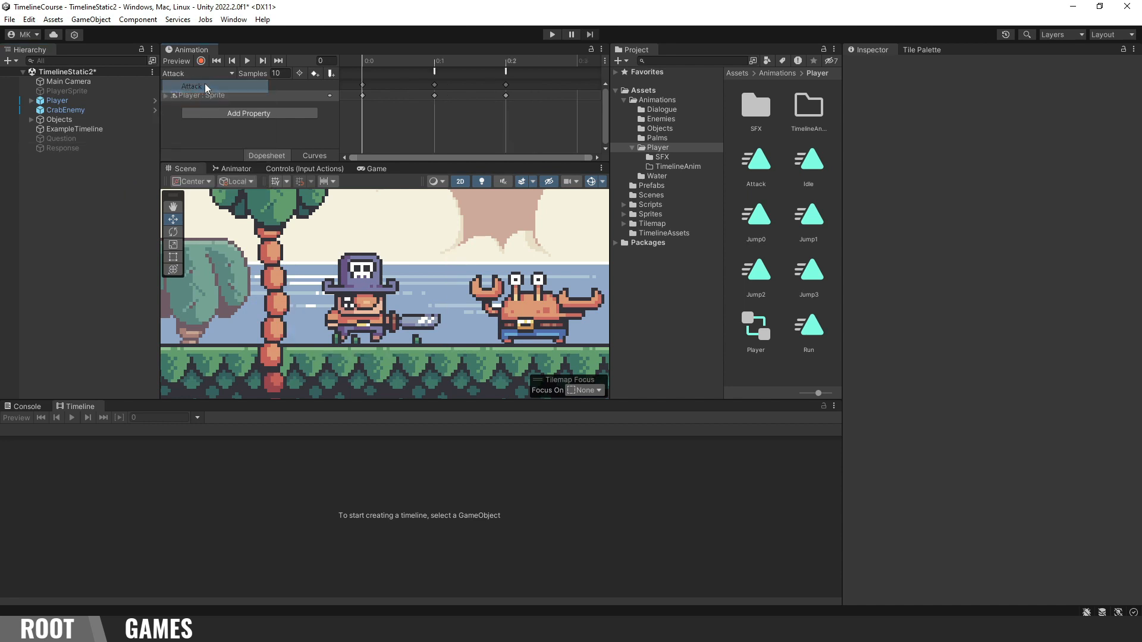
pyautogui.click(247, 61)
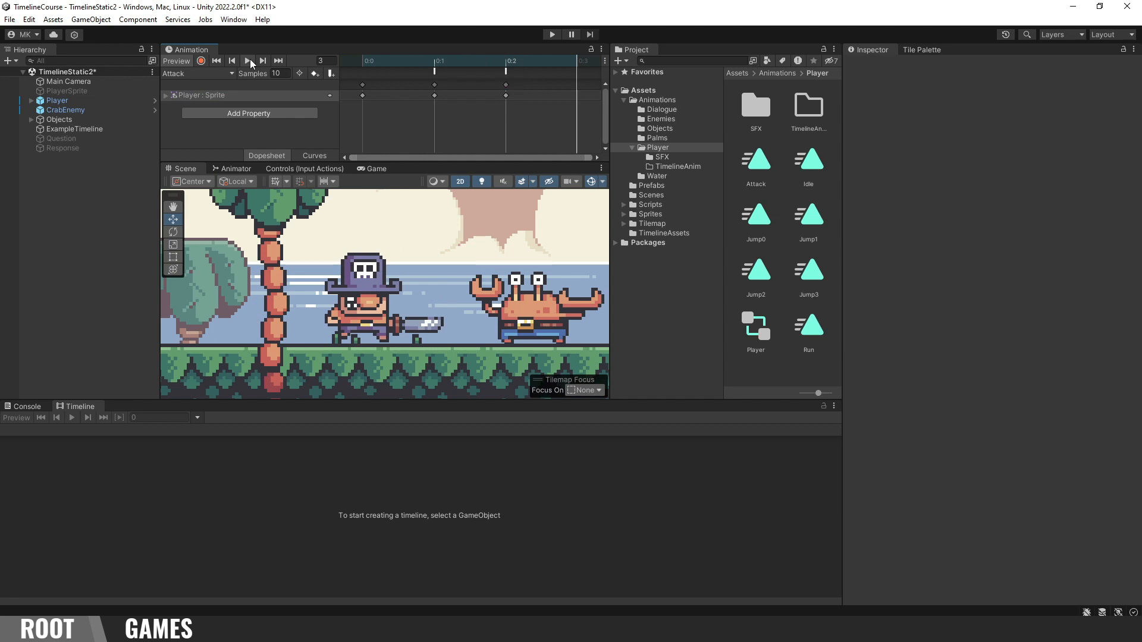
# Step: Add the Player Attack clip to ExampleTimeline's PlayerSprite animation track at 8 seconds, directly after the last Idle clip
pyautogui.click(119, 129)
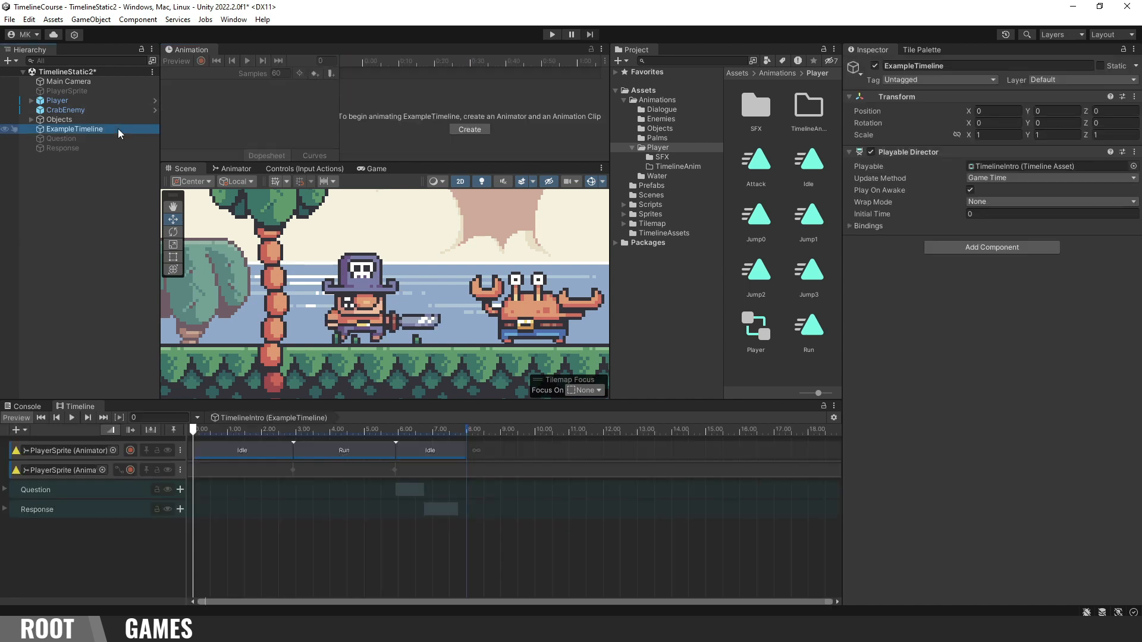
pyautogui.moveTo(756, 161); pyautogui.dragTo(472, 460)
pyautogui.scroll(10, 470, 451)
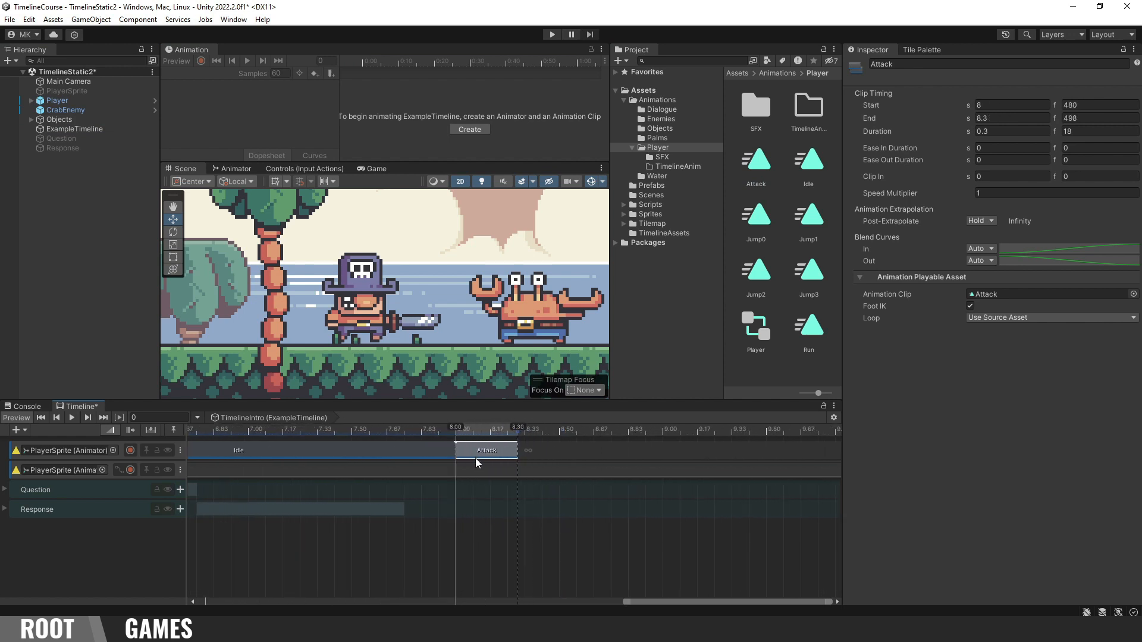
# Step: Play-test the cutscene through the attack, inspect the logged console error, and exit play mode
pyautogui.click(552, 34)
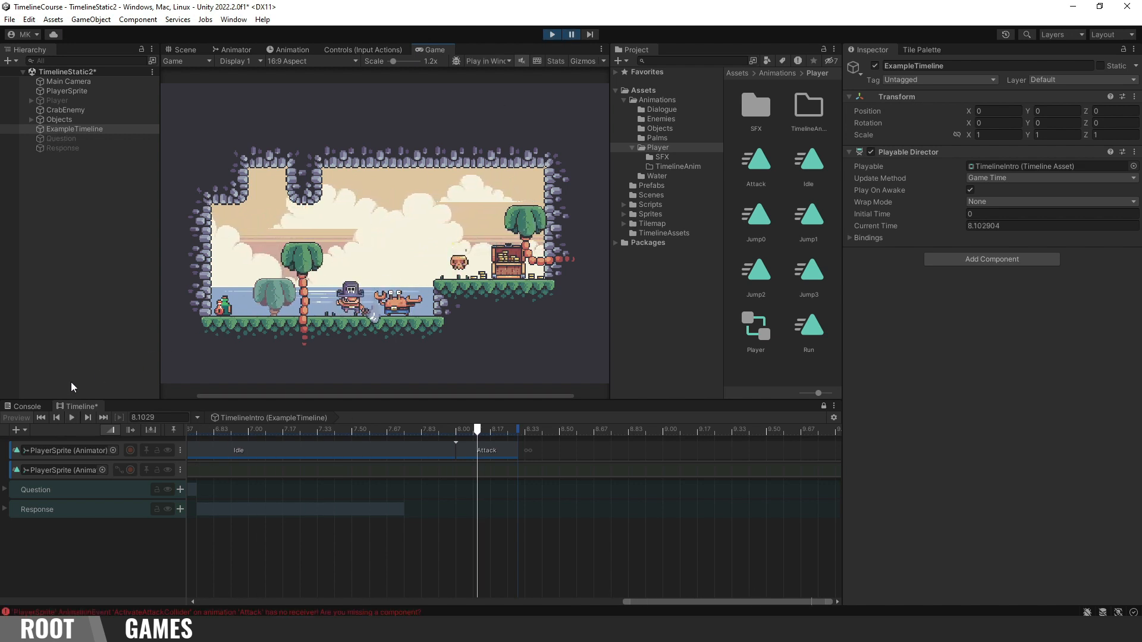
pyautogui.click(34, 406)
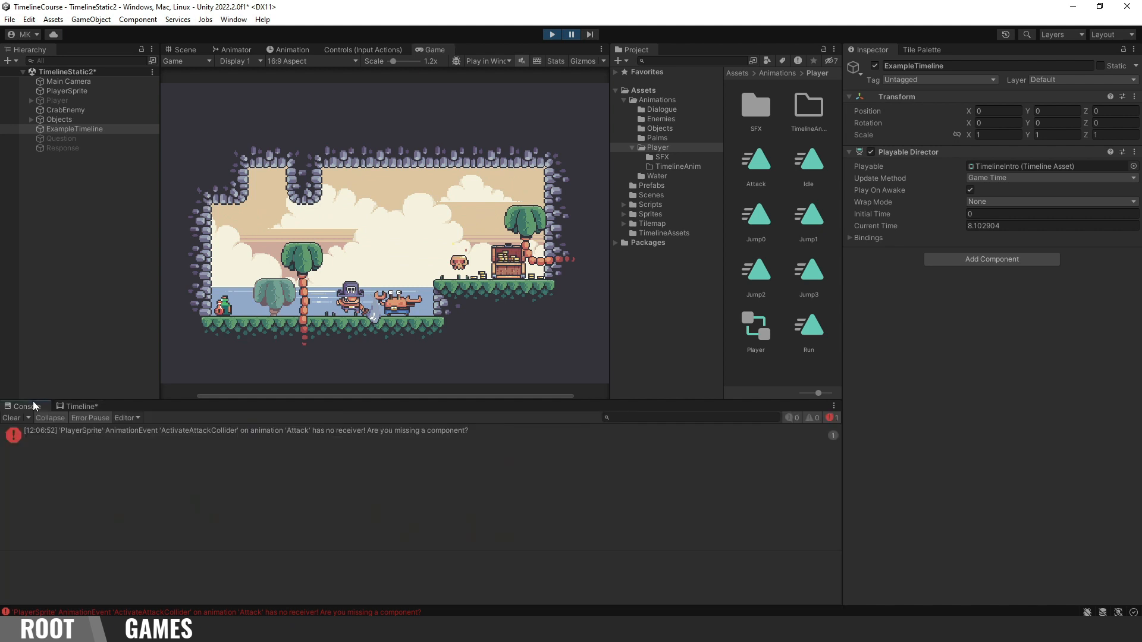
pyautogui.click(135, 431)
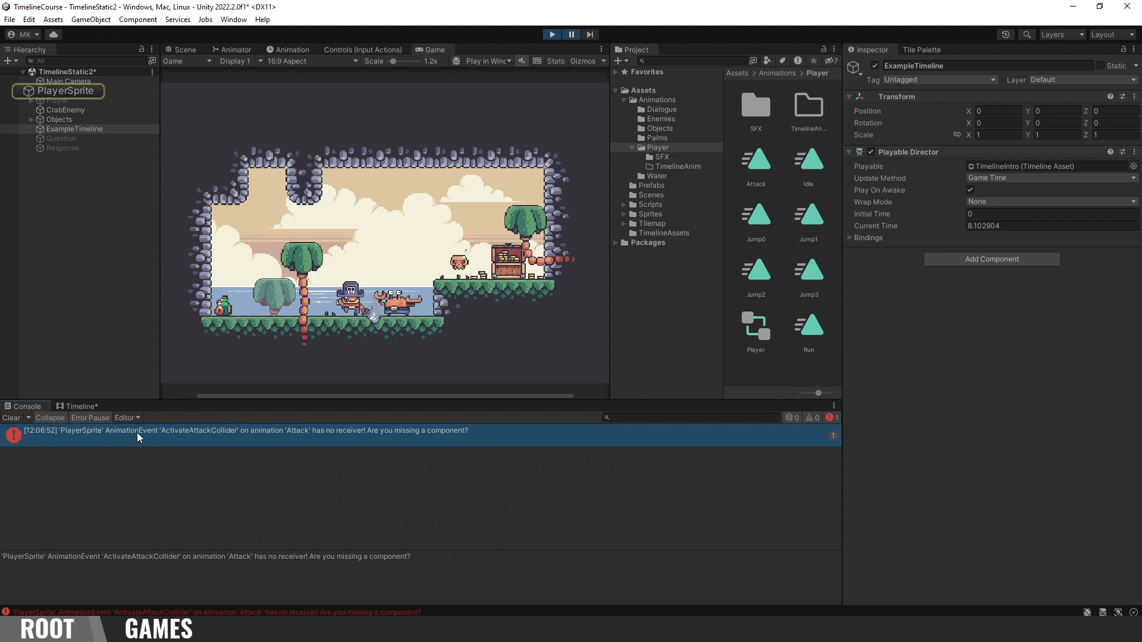
pyautogui.hotkey('ctrl', 'p')
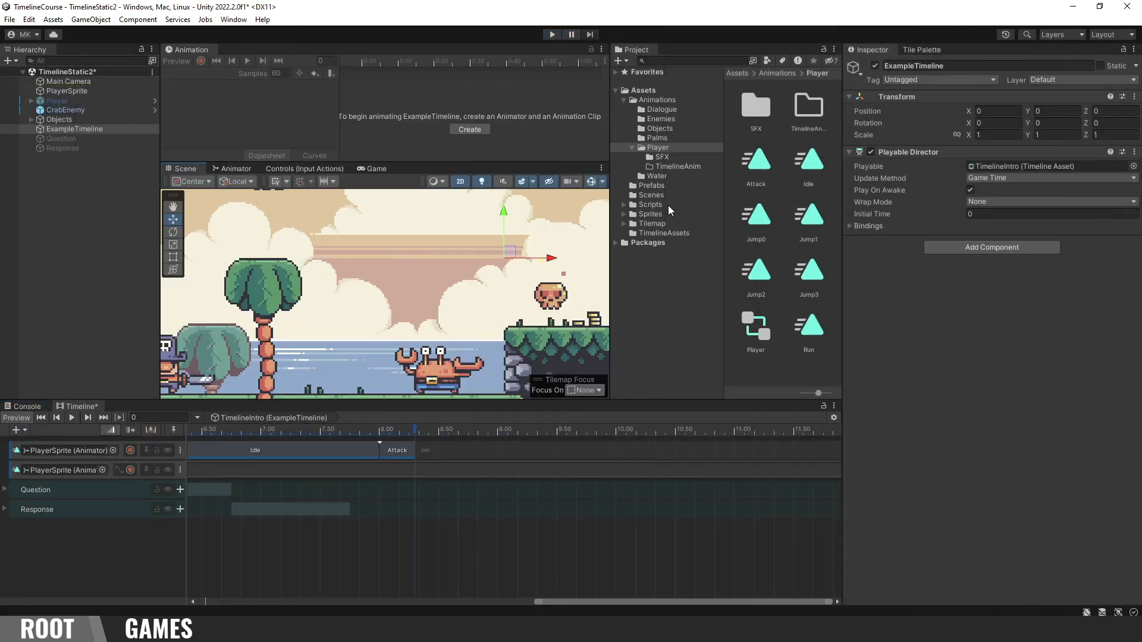
# Step: Place sprites Attack 2 01 through Attack 2 03 from the 16-Attack 2 folder into the scene as a new animation
pyautogui.click(625, 215)
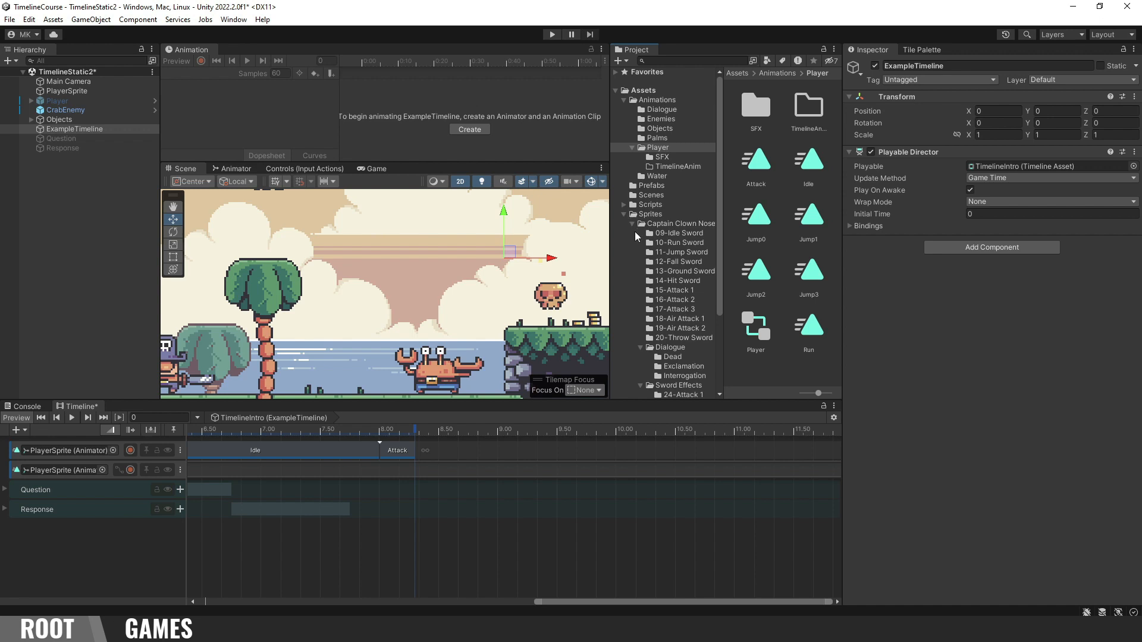
pyautogui.click(675, 300)
pyautogui.click(757, 102)
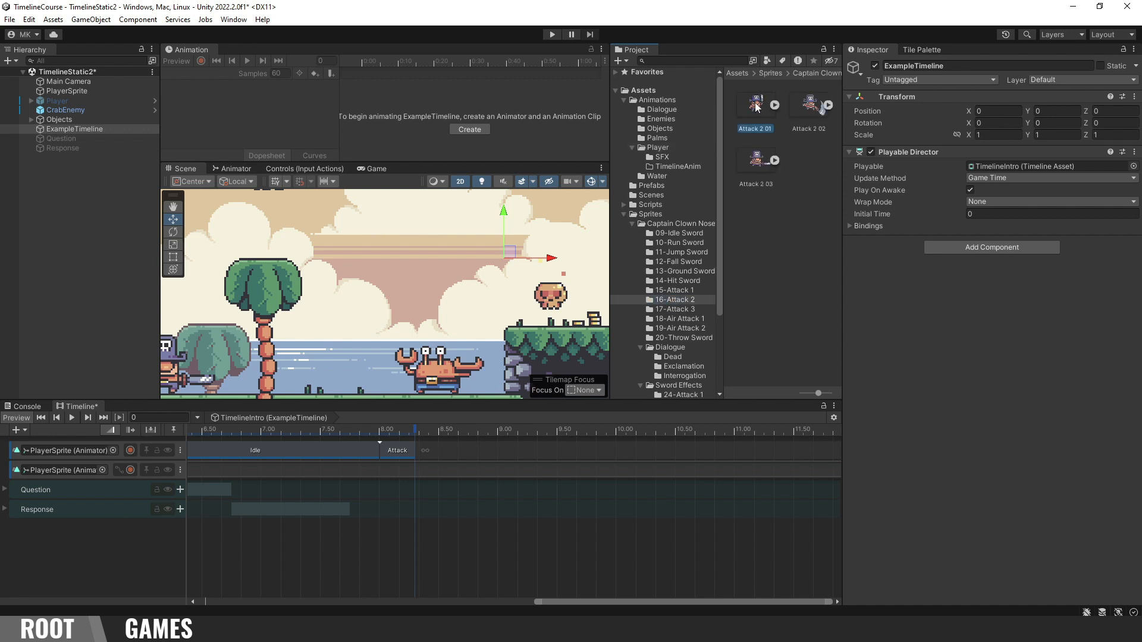
pyautogui.keyDown('shift'); pyautogui.click(762, 163); pyautogui.keyUp('shift')
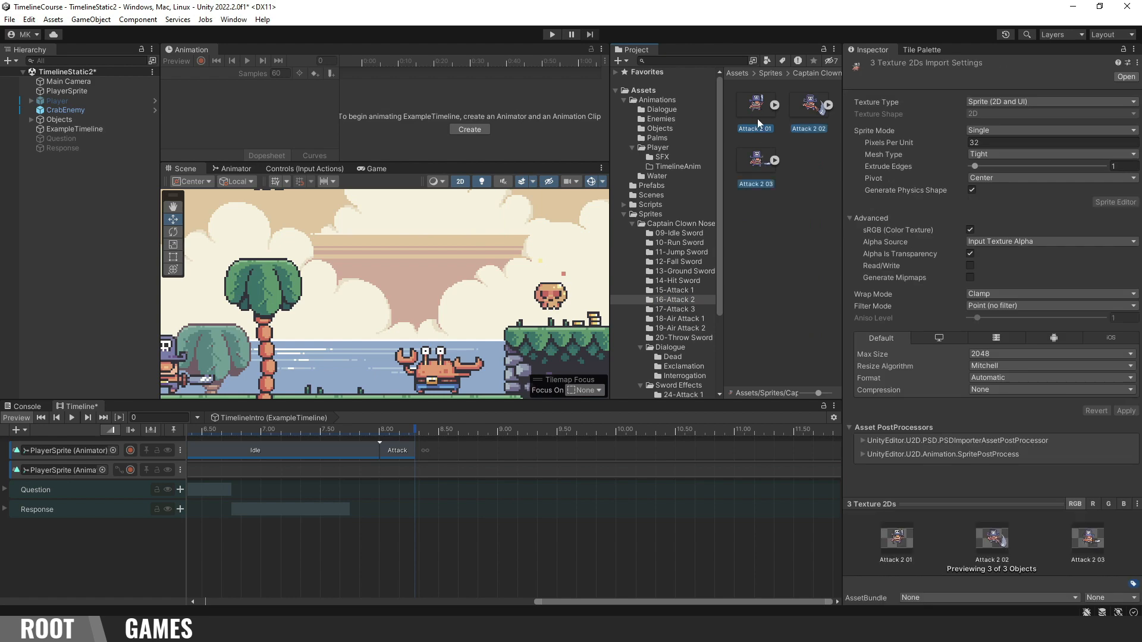
pyautogui.moveTo(758, 104); pyautogui.dragTo(409, 273)
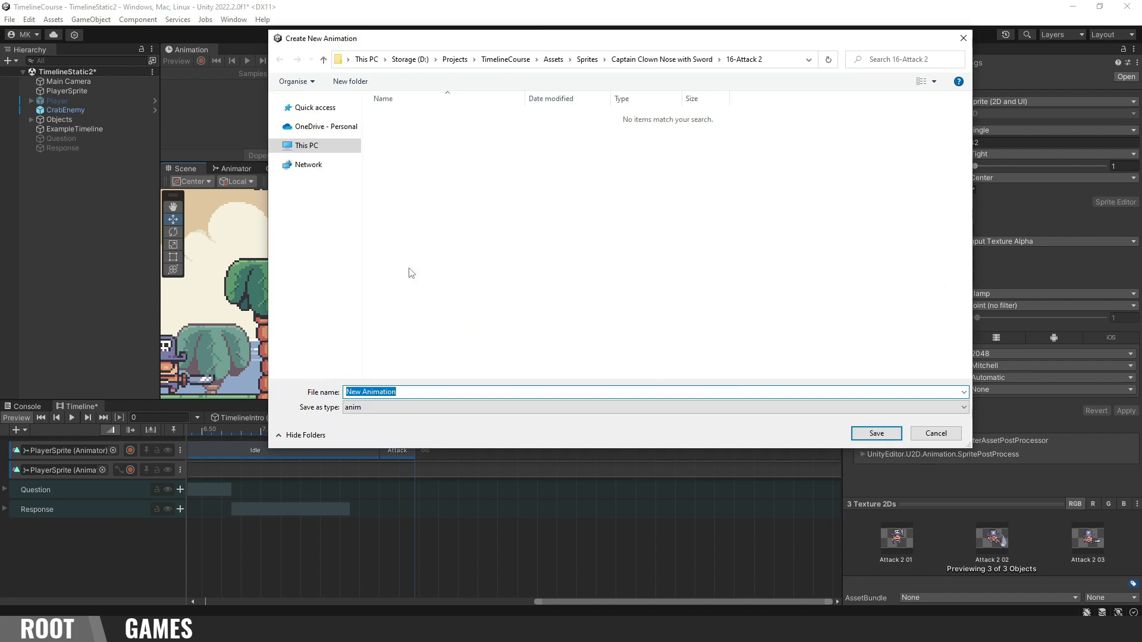
# Step: Save the new animation as AttackTimeline in the Animations/Player/TimelineAnim folder
pyautogui.doubleClick(448, 115)
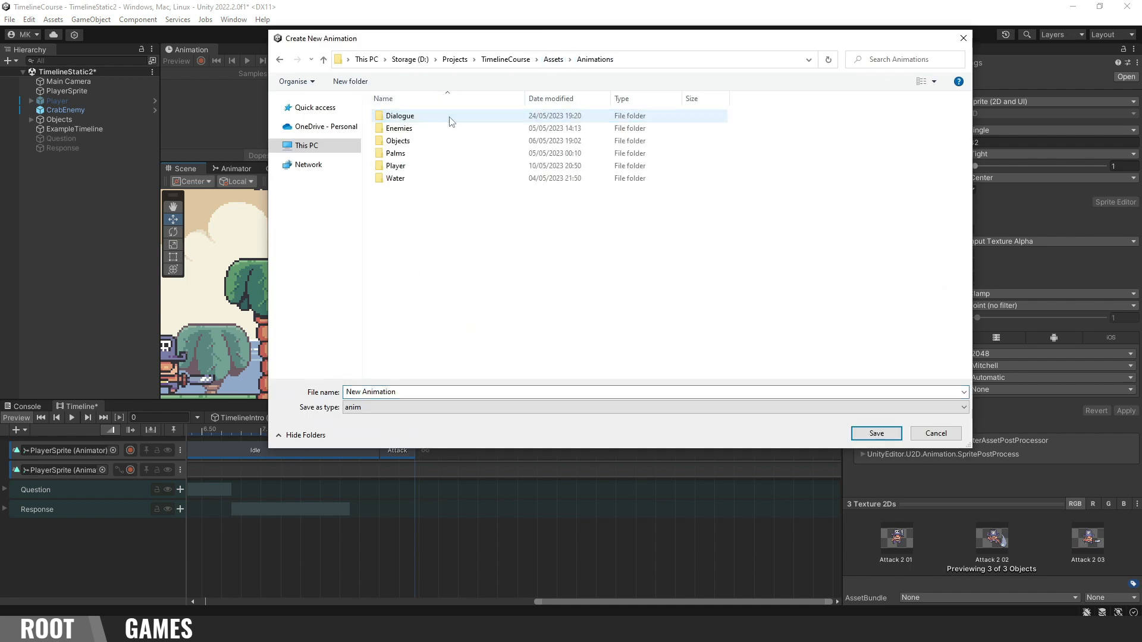
pyautogui.doubleClick(419, 166)
pyautogui.doubleClick(416, 127)
pyautogui.press('Tab')
pyautogui.write('AttackTimeline')
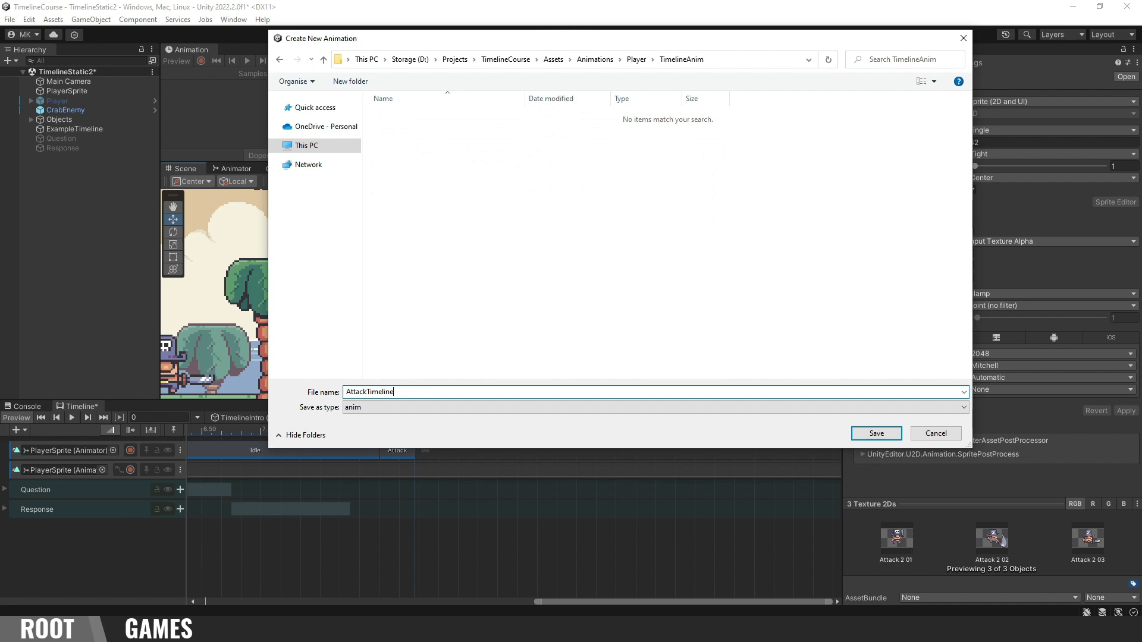
pyautogui.press('Return')
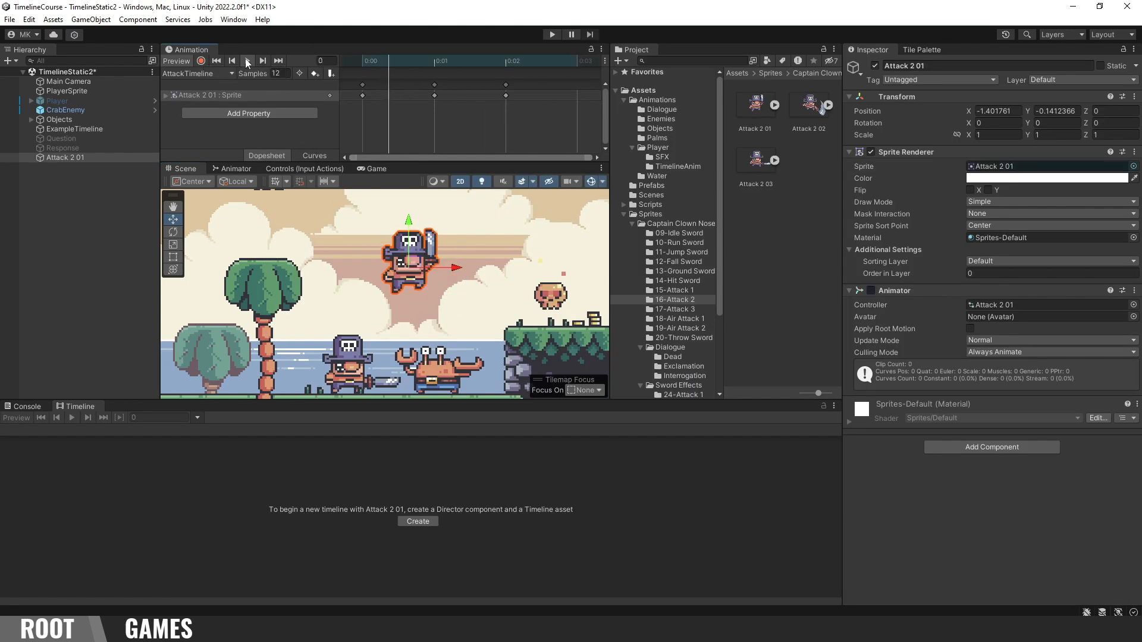
# Step: Preview AttackTimeline, set its sample rate to 10, and delete the temporary Attack 2 01 object from the scene
pyautogui.click(247, 60)
pyautogui.click(282, 74)
pyautogui.write('10')
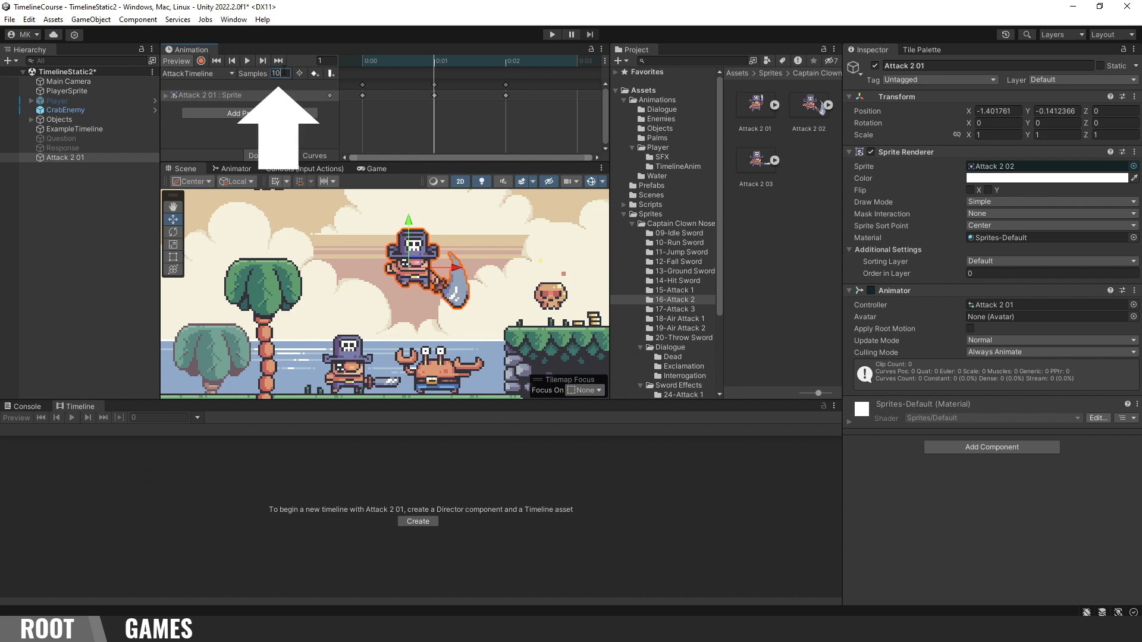
pyautogui.press('Return')
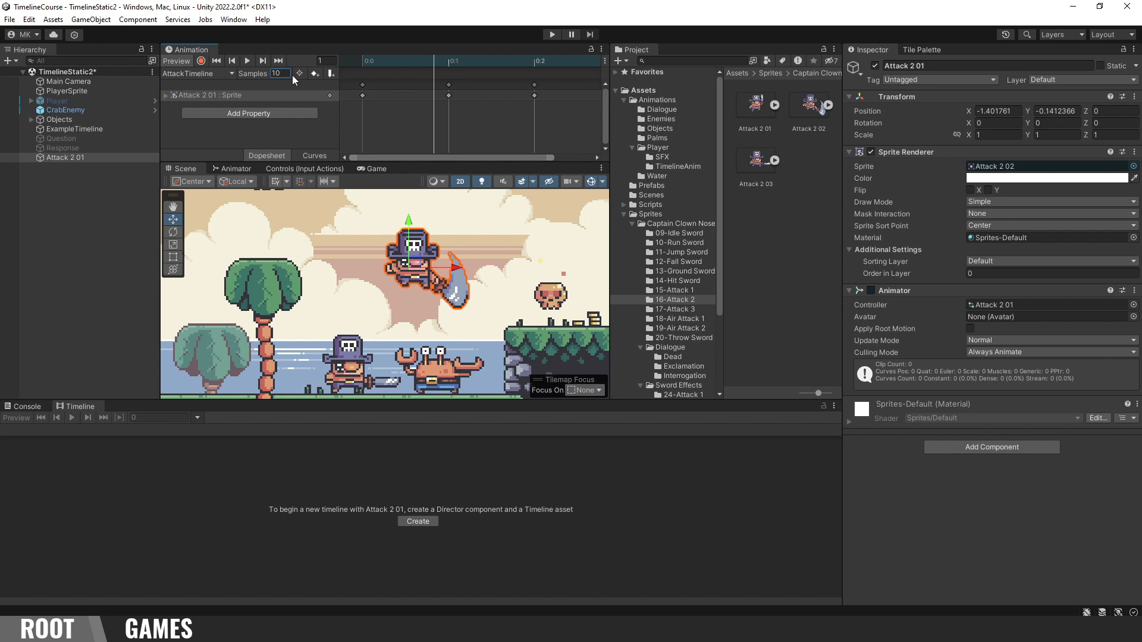
pyautogui.click(119, 156)
pyautogui.press('Delete')
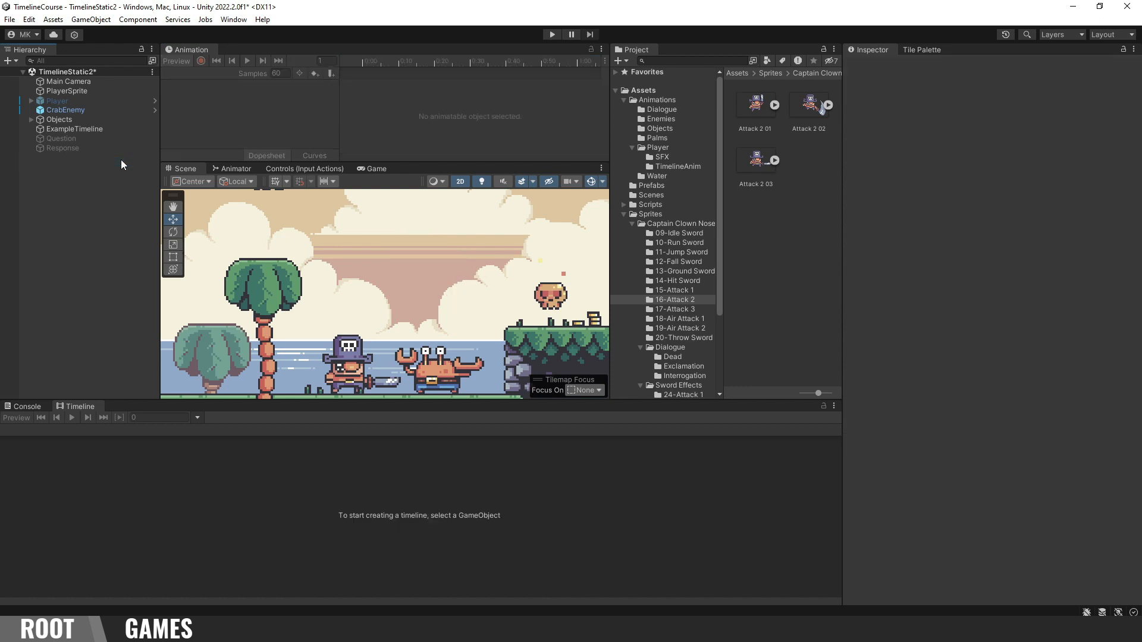
# Step: Lock the Timeline window to ExampleTimeline and replace the Attack clip on PlayerSprite's animation track with AttackTimeline, starting at 8 s
pyautogui.click(92, 129)
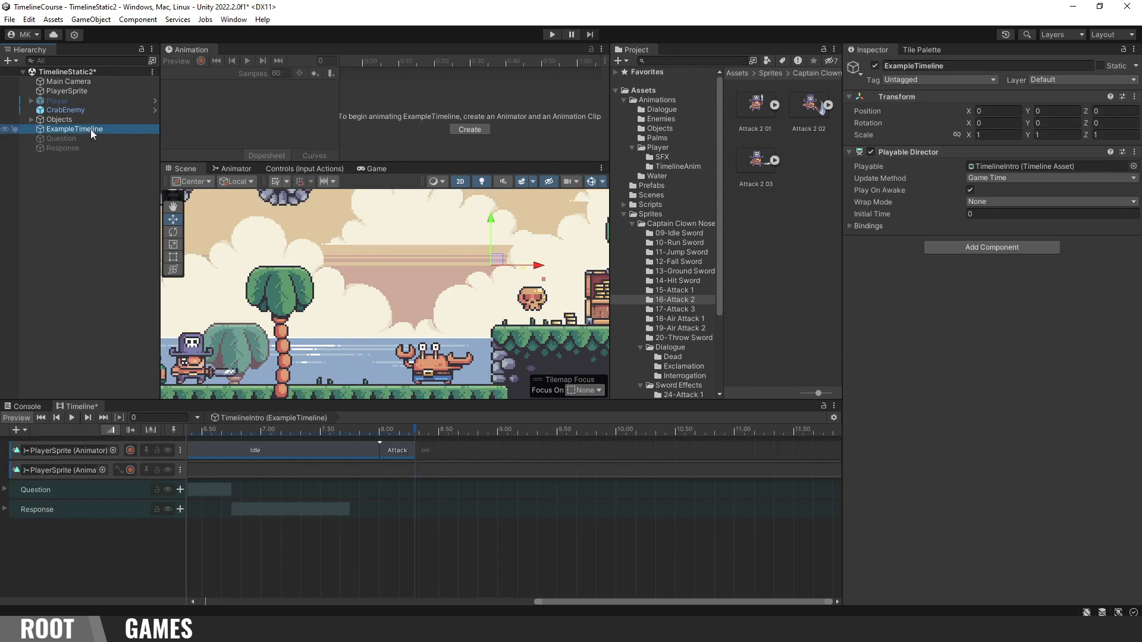
pyautogui.click(824, 407)
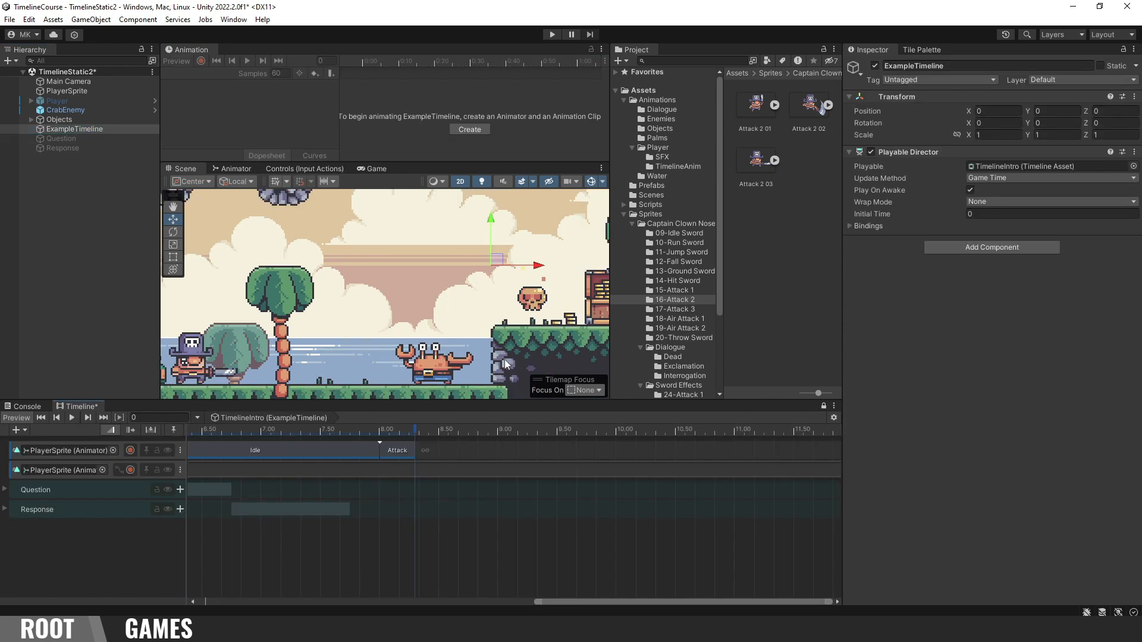
pyautogui.click(397, 451)
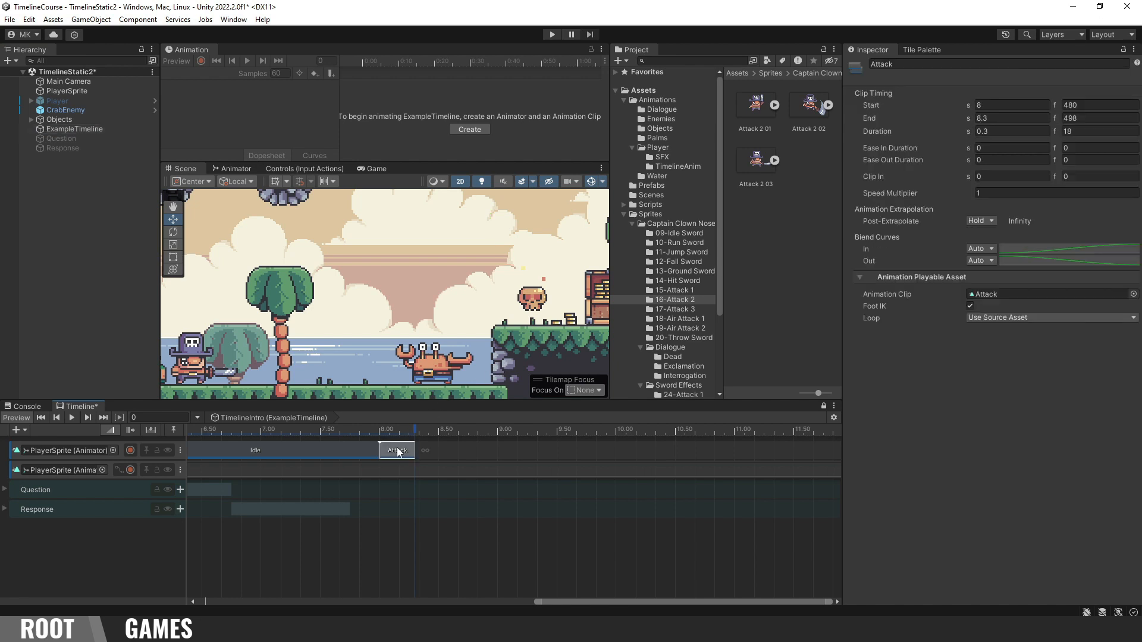
pyautogui.press('Delete')
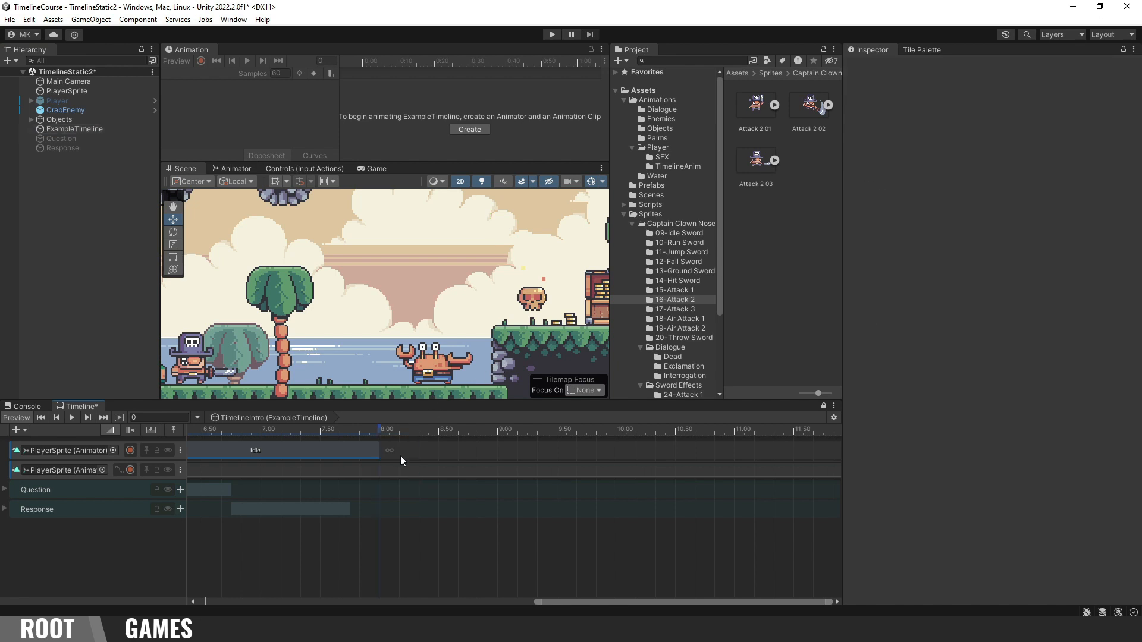
pyautogui.click(684, 167)
pyautogui.click(801, 112)
pyautogui.moveTo(801, 113); pyautogui.dragTo(400, 449)
# Step: Play-test the cutscene with the replaced attack clip, exit play mode, and check the console for errors
pyautogui.click(552, 34)
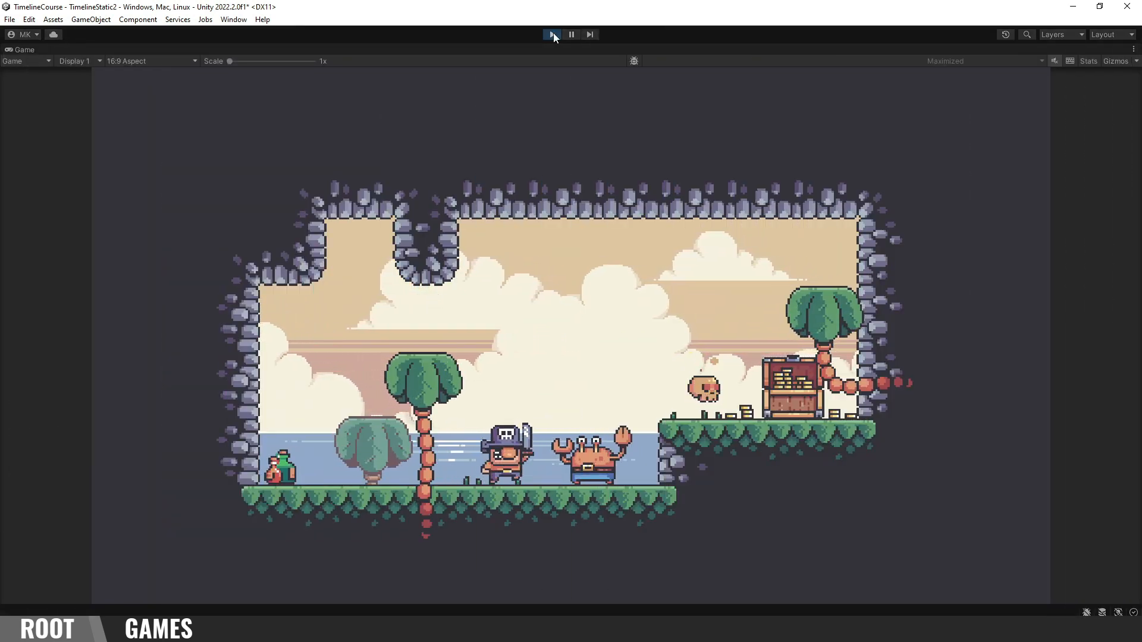
pyautogui.click(553, 34)
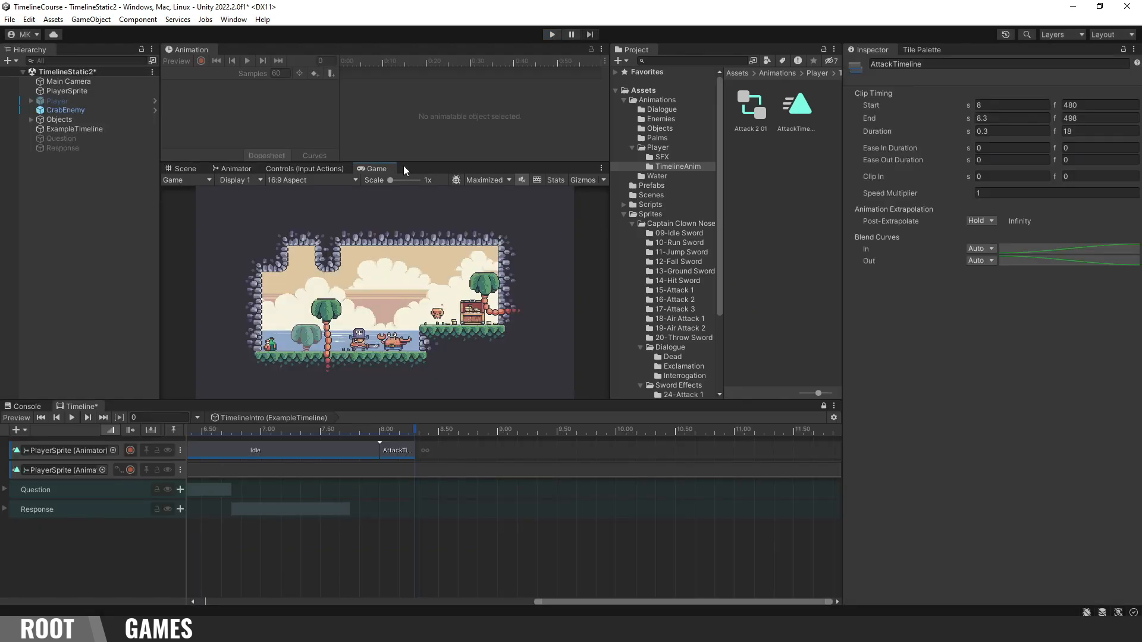
pyautogui.click(27, 406)
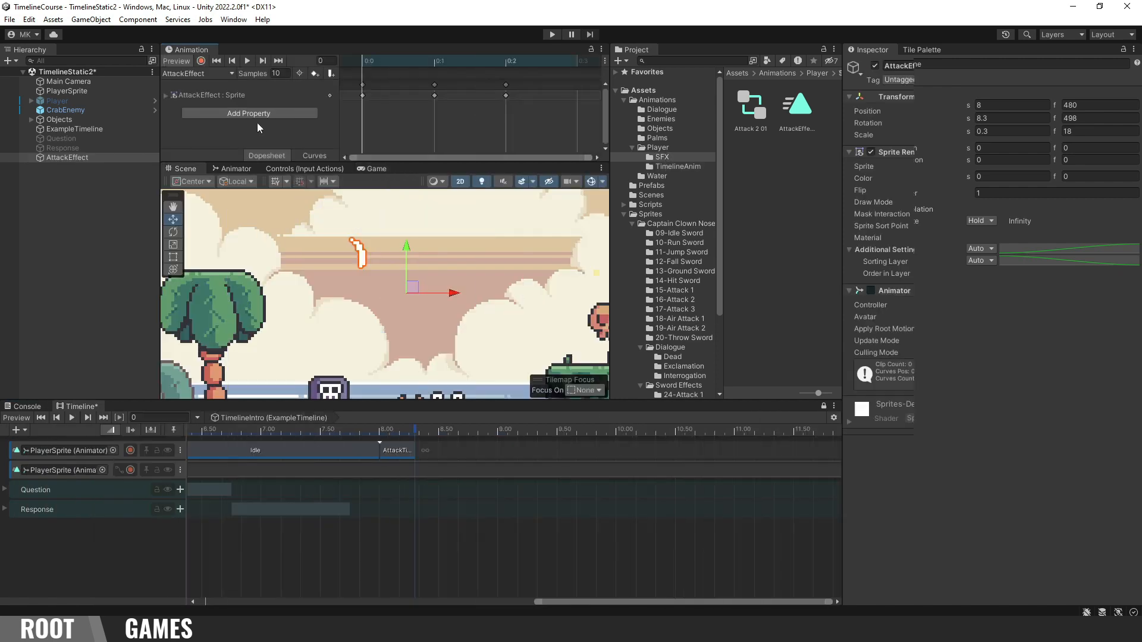
# Step: Preview the AttackEffect animation and place the object between the pirate's raised sword and the crab, at about X -1.309, Y -1.535
pyautogui.click(247, 60)
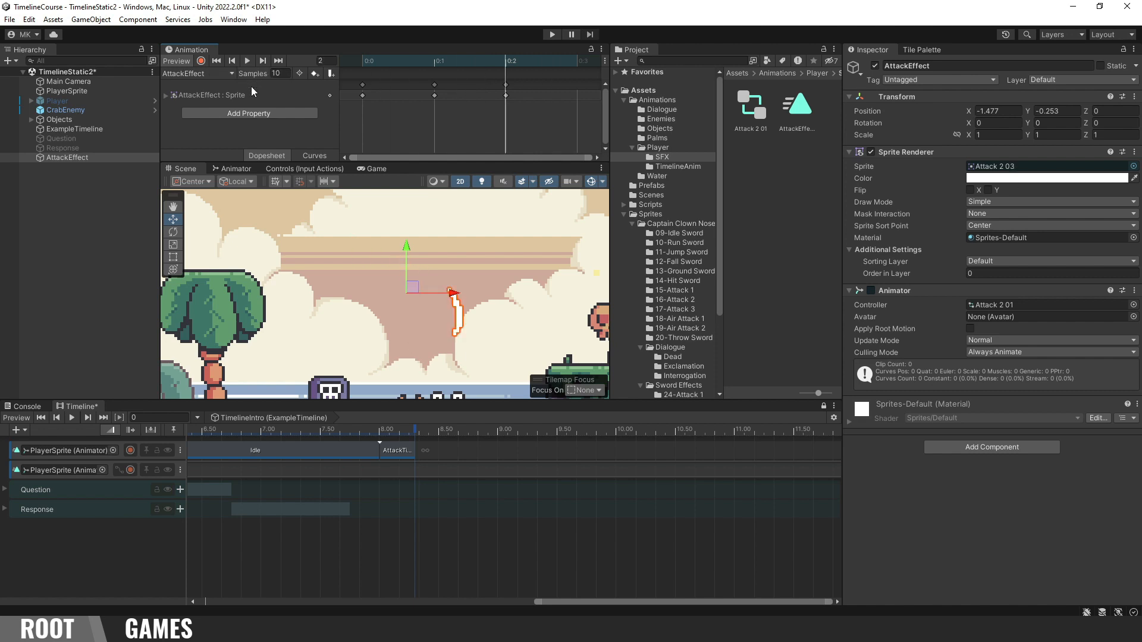
pyautogui.click(182, 62)
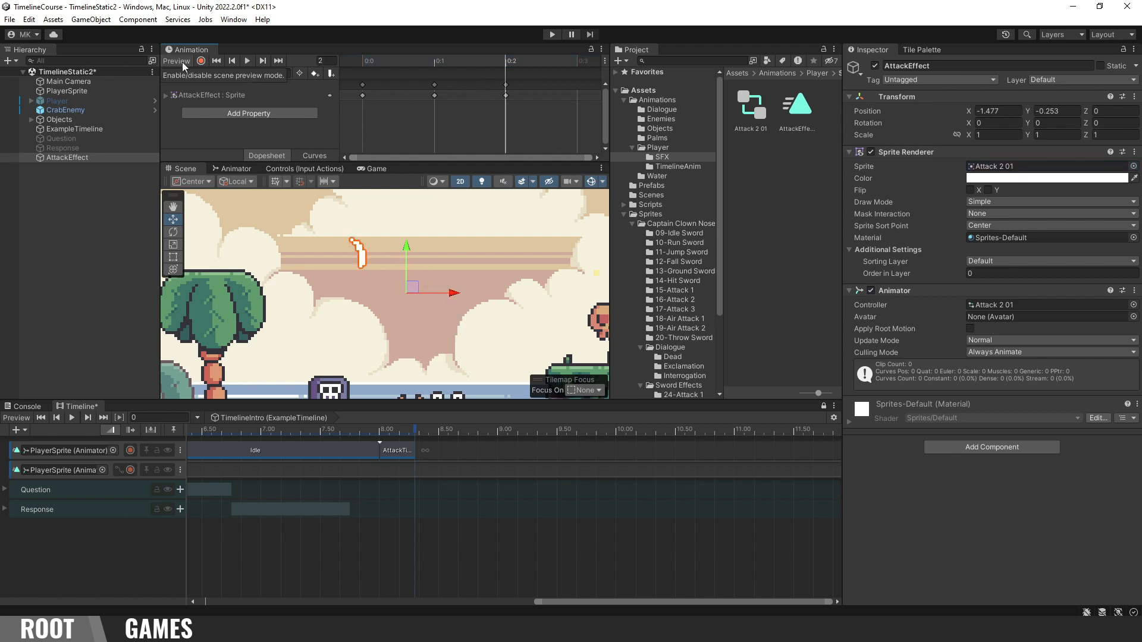
pyautogui.scroll(-5, 379, 321)
pyautogui.moveTo(381, 324); pyautogui.dragTo(391, 260, button='middle')
pyautogui.click(388, 430)
pyautogui.moveTo(376, 213); pyautogui.dragTo(388, 320)
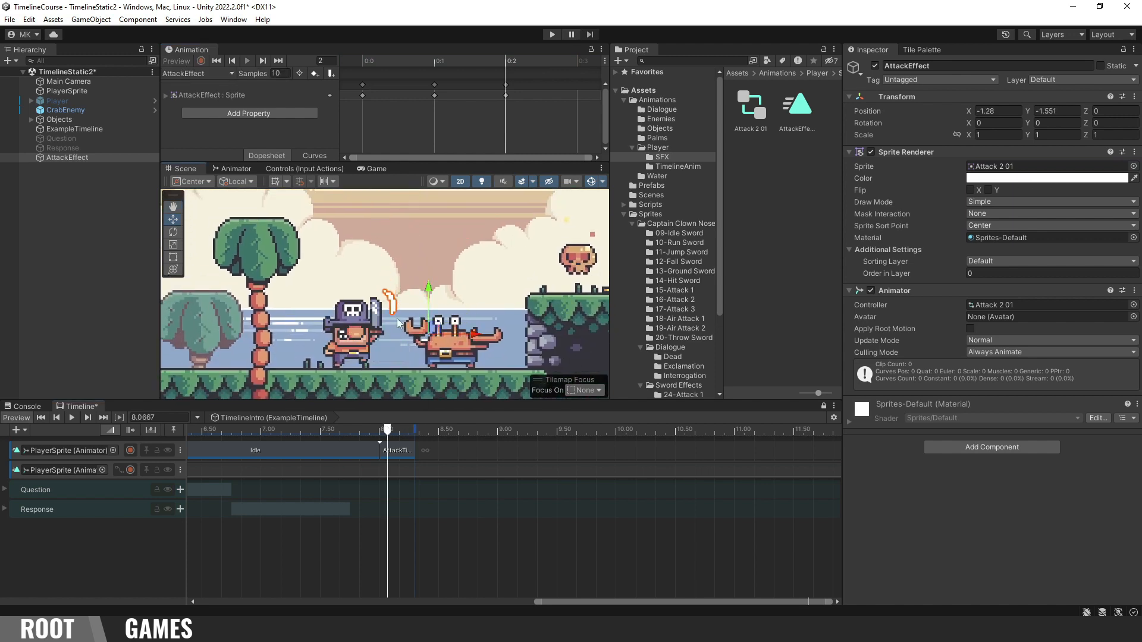
pyautogui.scroll(4, 387, 319)
pyautogui.moveTo(477, 345); pyautogui.dragTo(473, 343)
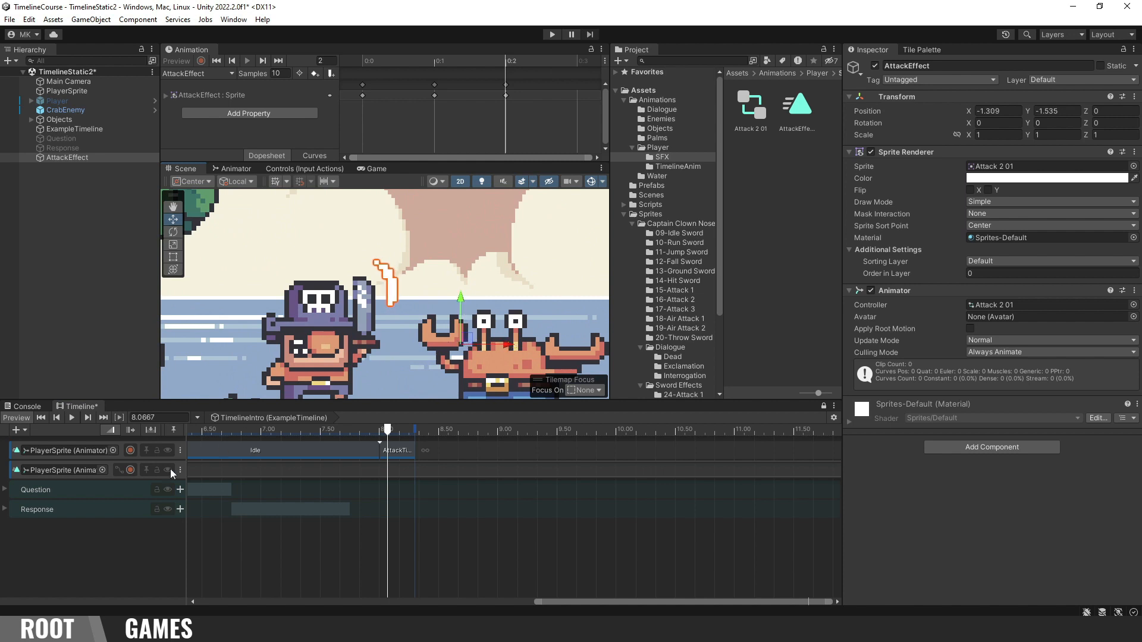
# Step: Add an Animation Track and an Activation Track to TimelineIntro and bind both to AttackEffect
pyautogui.rightClick(23, 529)
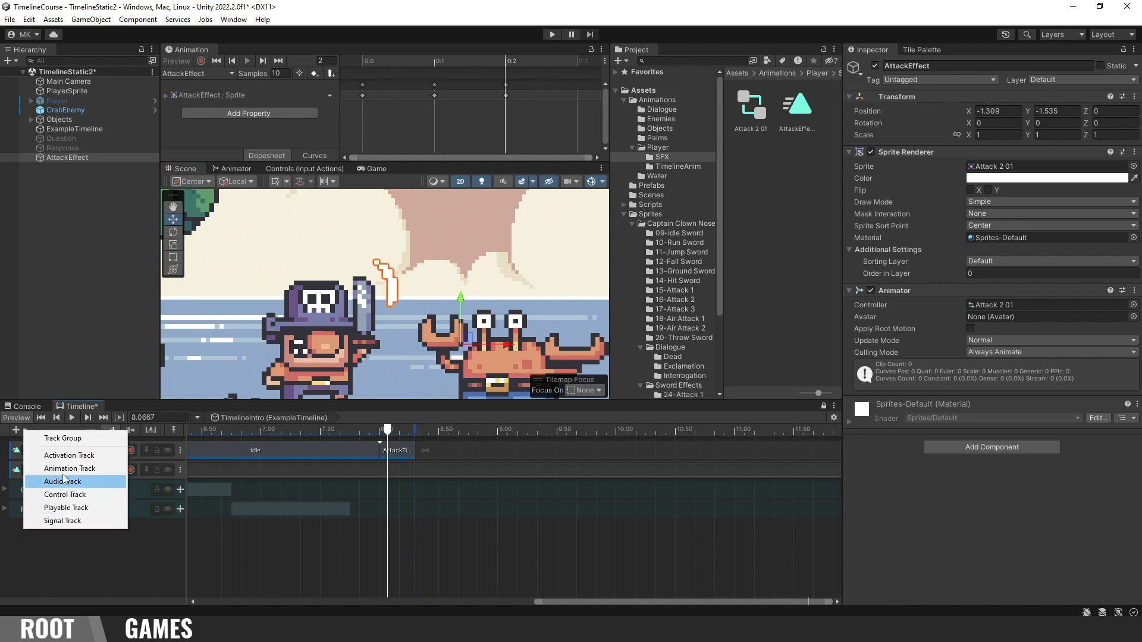
pyautogui.click(48, 469)
pyautogui.rightClick(44, 540)
pyautogui.click(77, 484)
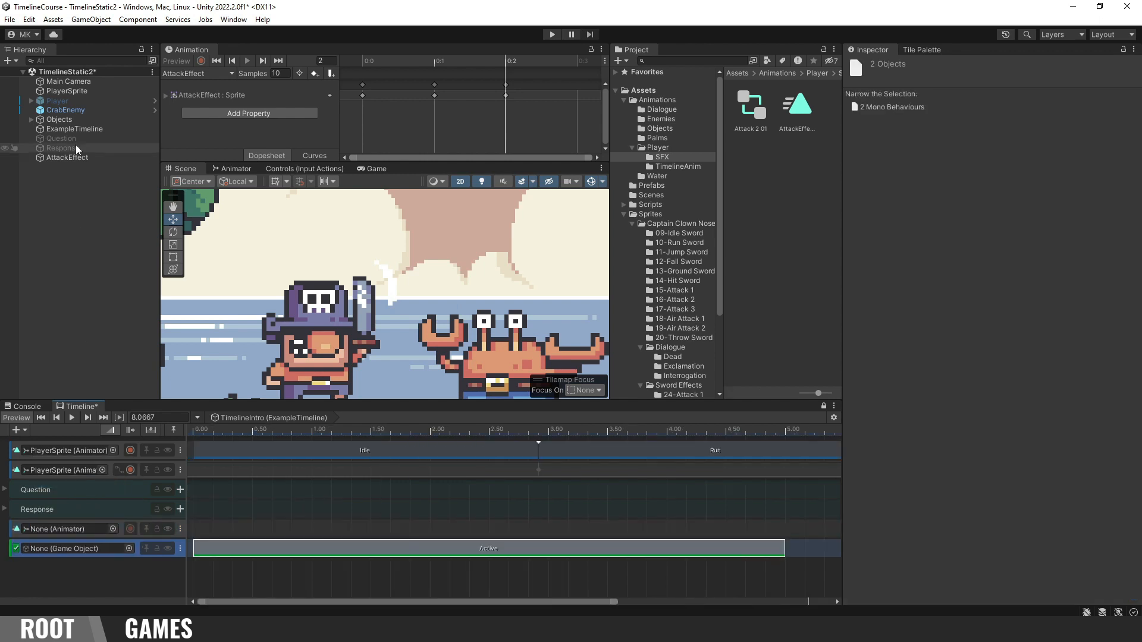
pyautogui.moveTo(76, 145); pyautogui.dragTo(81, 548)
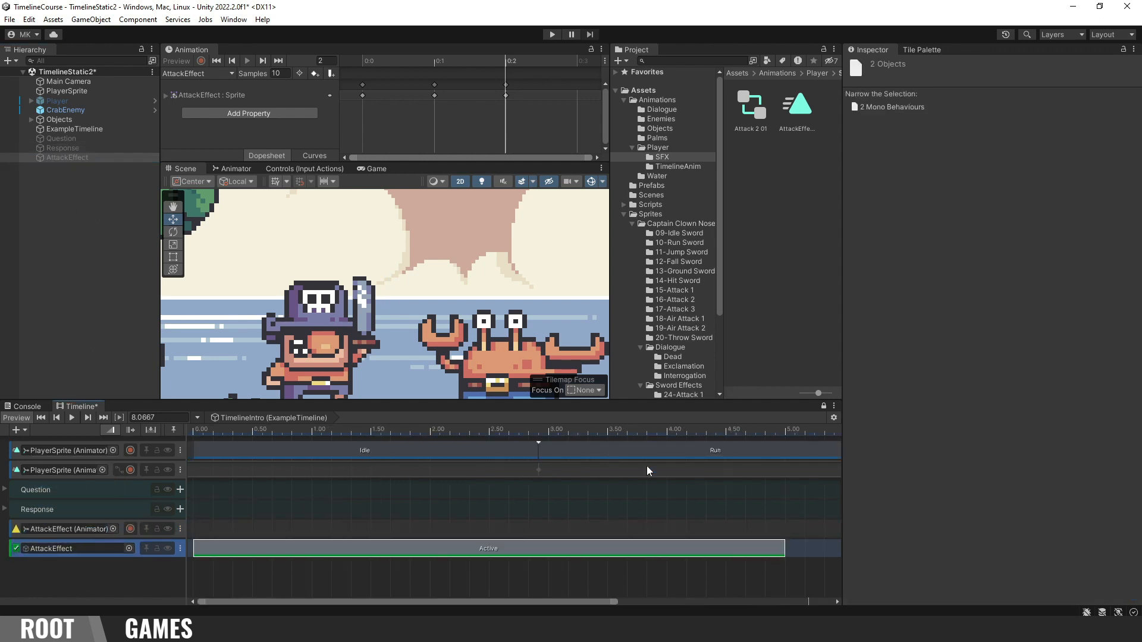
# Step: Place the AttackEffect clip on AttackEffect's animation track from 8 to 8.3 s, aligned with AttackTimeline
pyautogui.scroll(-5, 674, 499)
pyautogui.scroll(1, 675, 502)
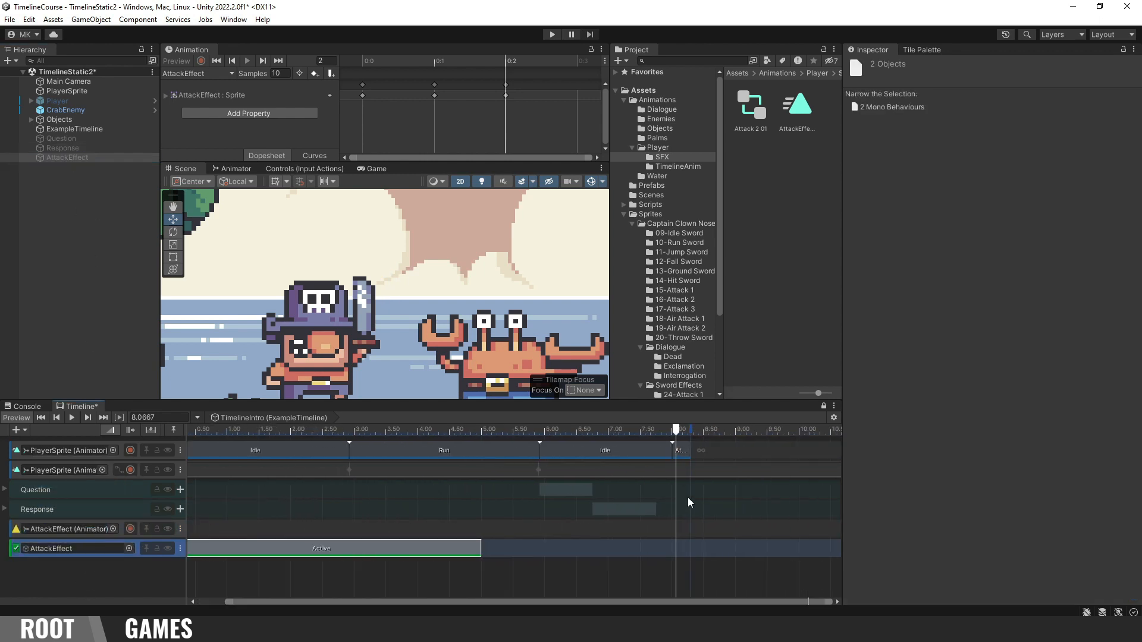
pyautogui.moveTo(808, 108); pyautogui.dragTo(649, 532)
pyautogui.scroll(3, 675, 529)
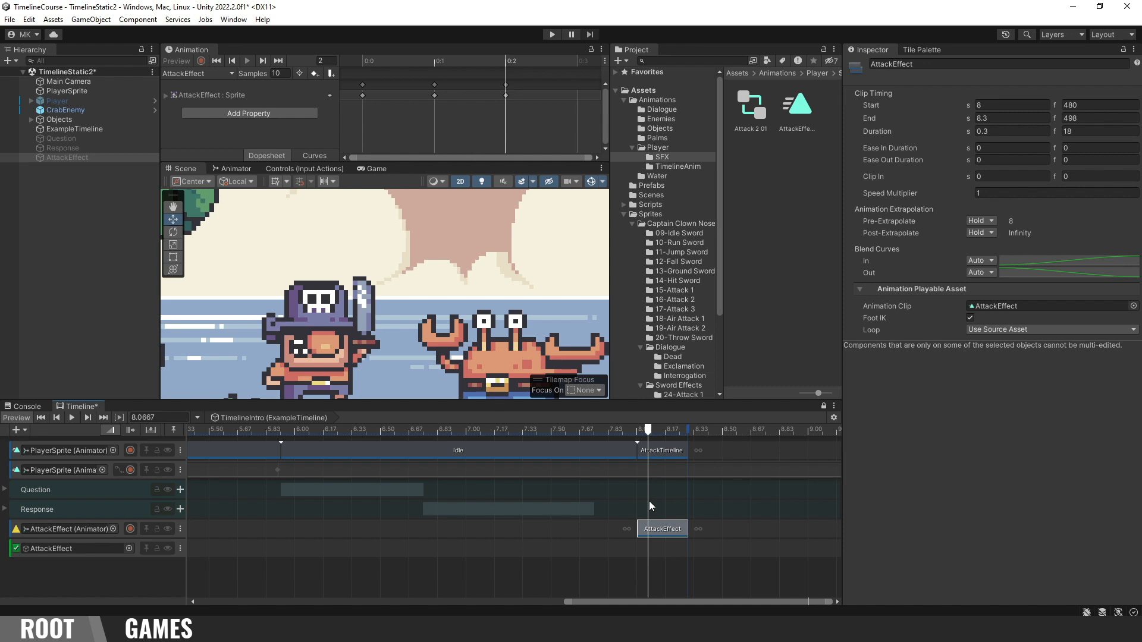
# Step: Move and trim the Active clip on AttackEffect's activation track to run from 8 to 8.3 s
pyautogui.scroll(-4, 551, 524)
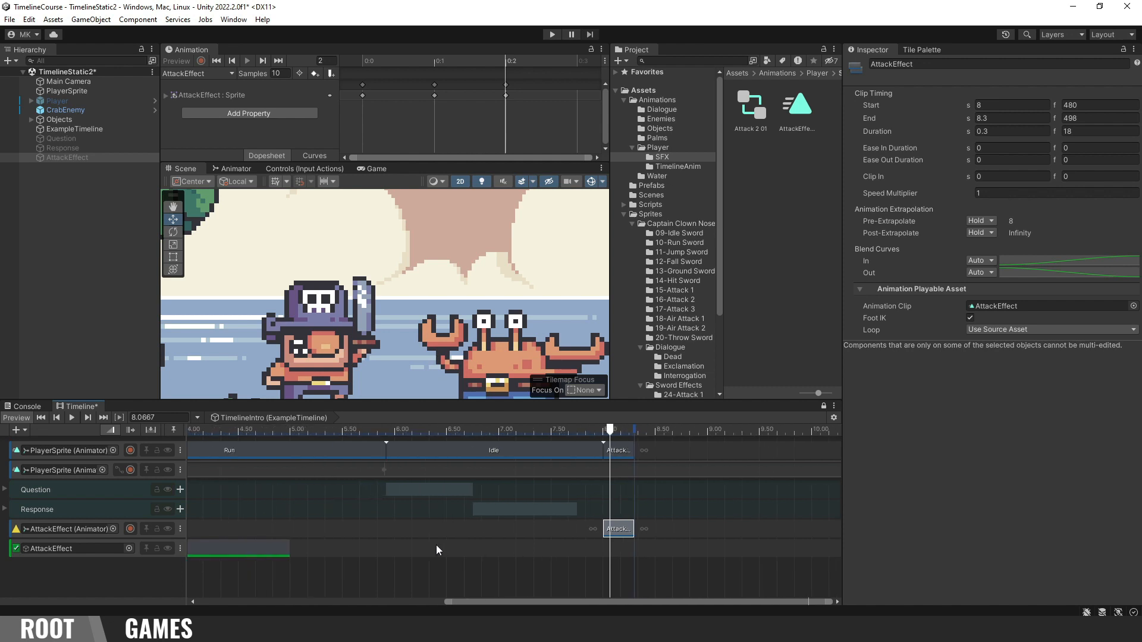
pyautogui.moveTo(257, 550); pyautogui.dragTo(598, 550)
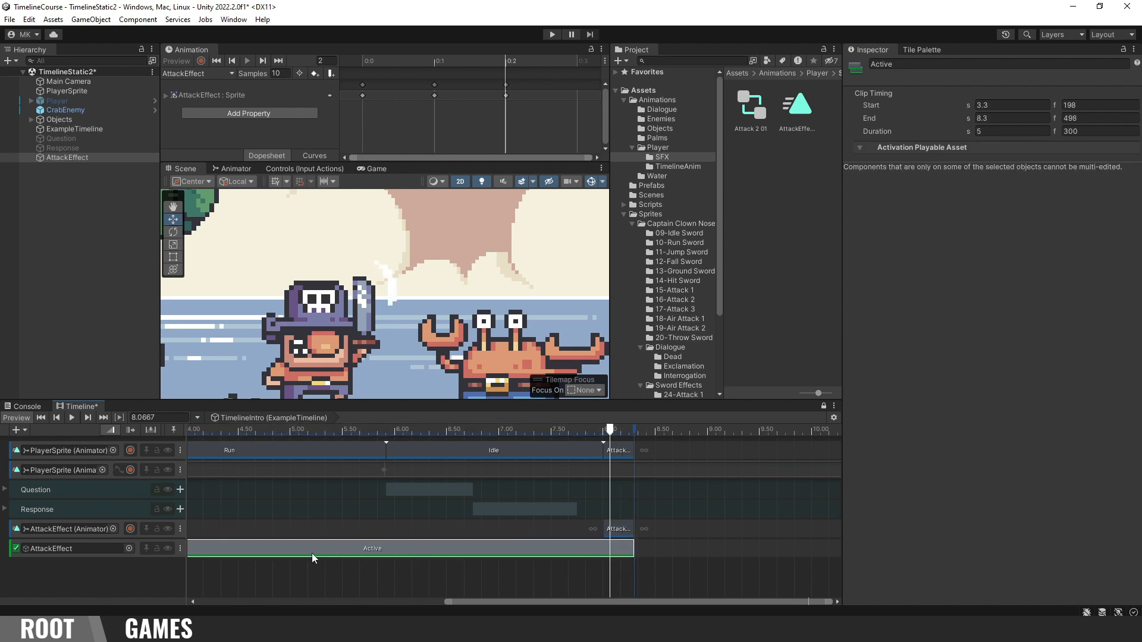
pyautogui.scroll(-4, 309, 552)
pyautogui.moveTo(188, 542); pyautogui.dragTo(261, 536, button='middle')
pyautogui.moveTo(262, 547); pyautogui.dragTo(559, 549)
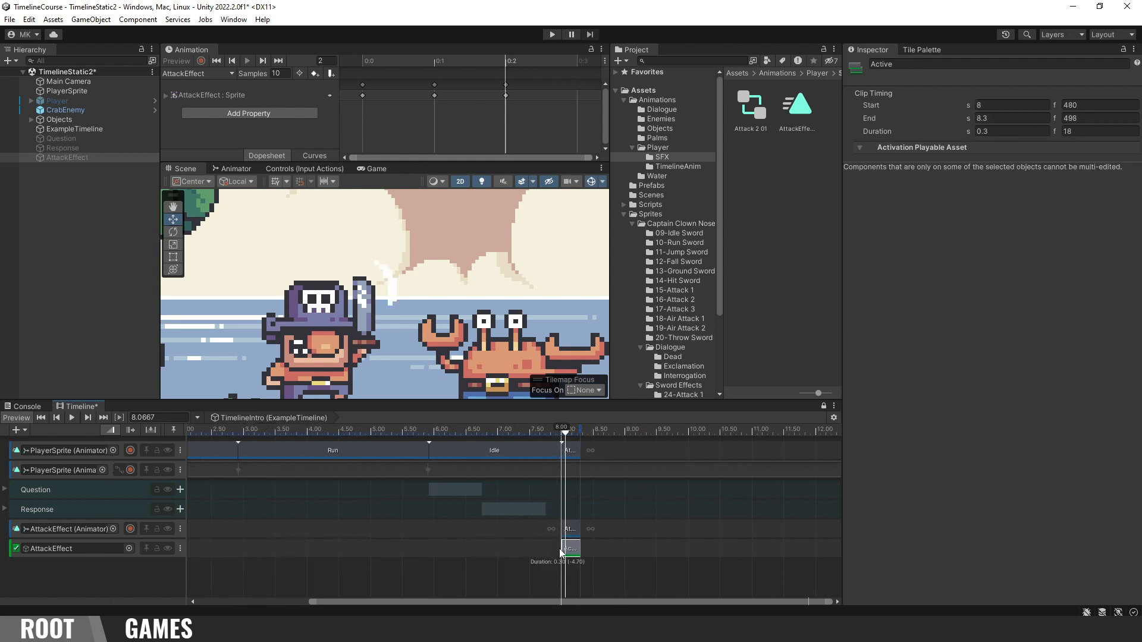
pyautogui.scroll(3, 559, 548)
pyautogui.scroll(3, 565, 538)
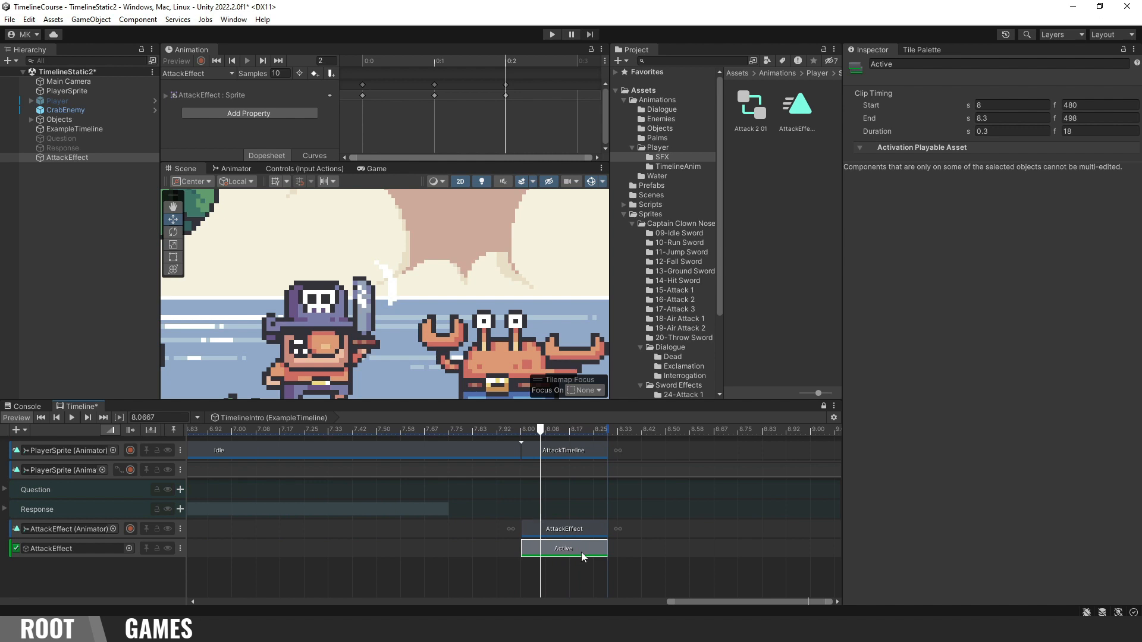
# Step: Set the post-playback state of AttackEffect's activation track to Inactive
pyautogui.click(480, 557)
pyautogui.click(1040, 94)
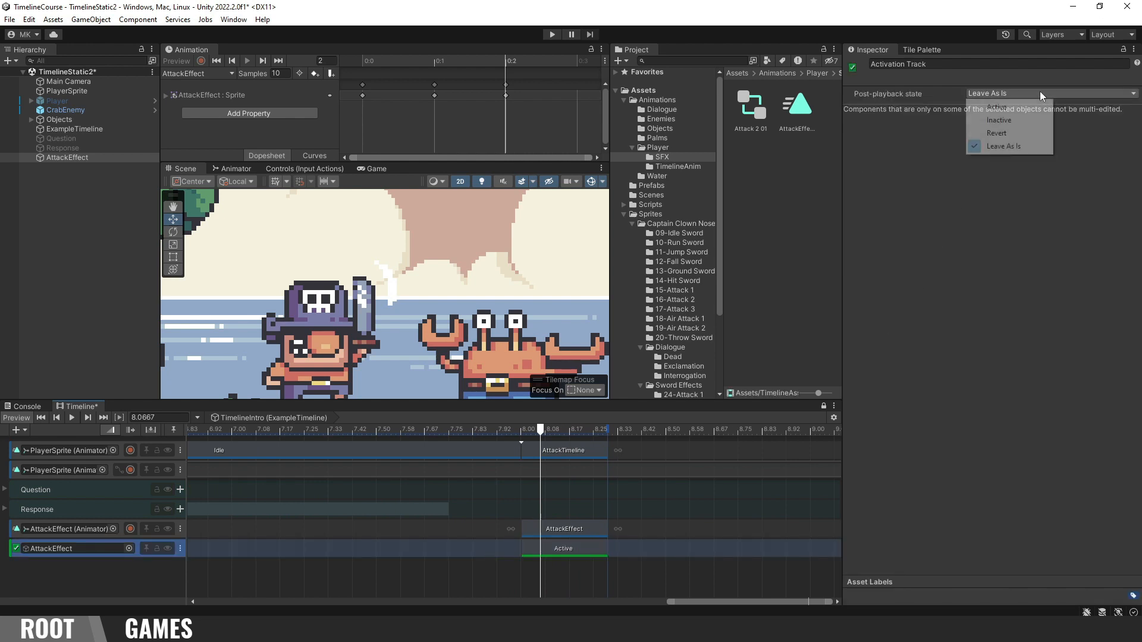
pyautogui.click(1020, 115)
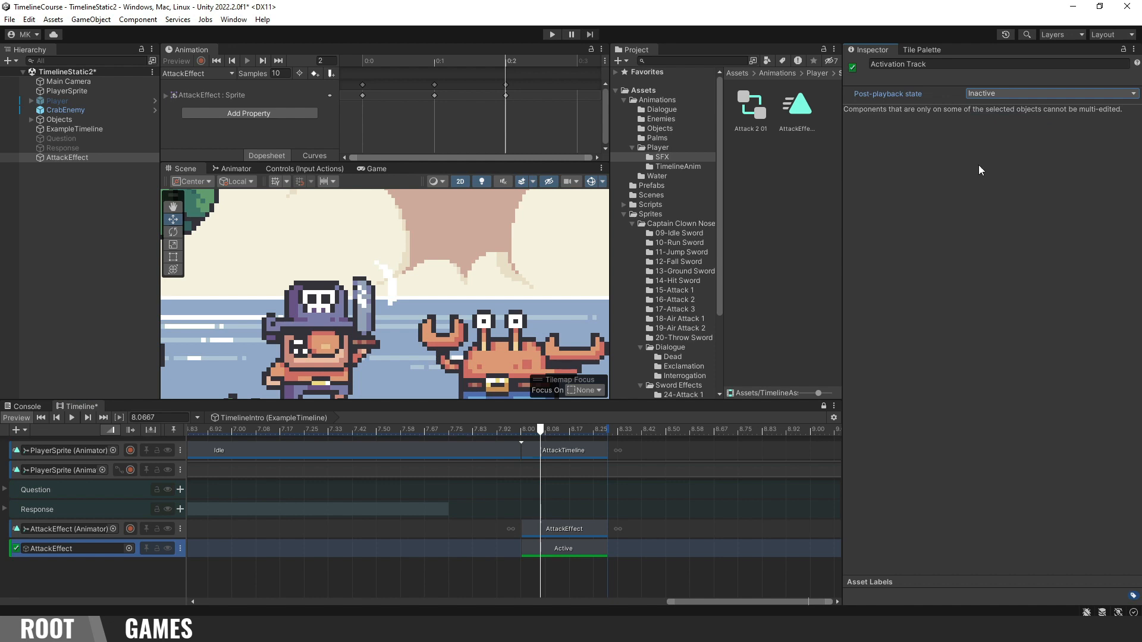
# Step: Create a track group in the timeline and name it AttackEffect
pyautogui.rightClick(28, 576)
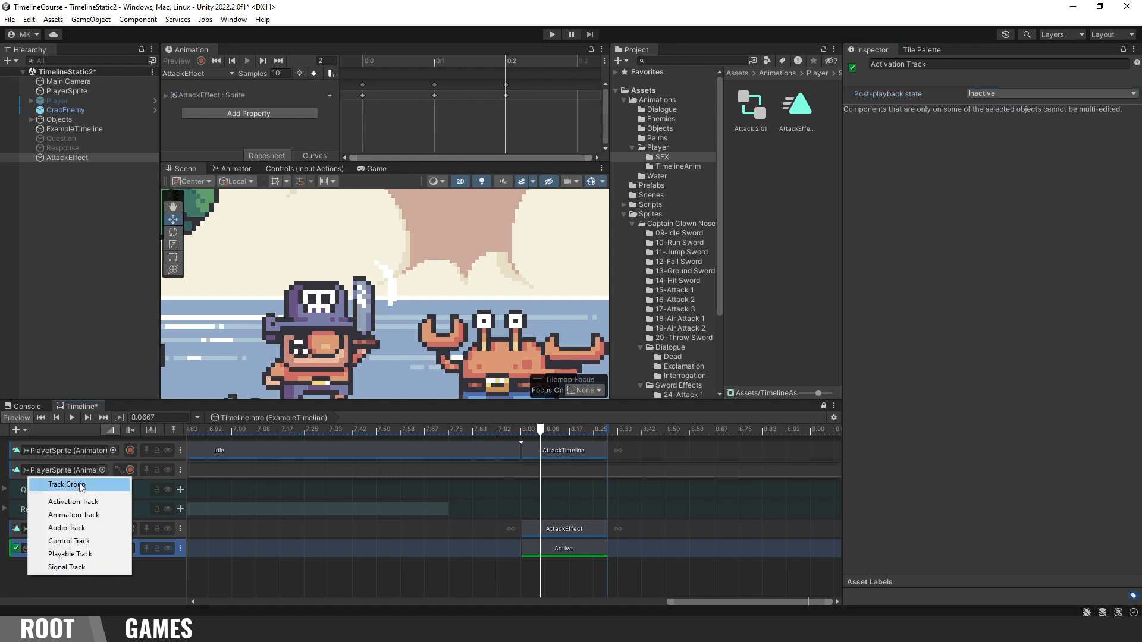
pyautogui.click(79, 483)
pyautogui.click(84, 567)
pyautogui.write('AttackEffect')
pyautogui.press('Return')
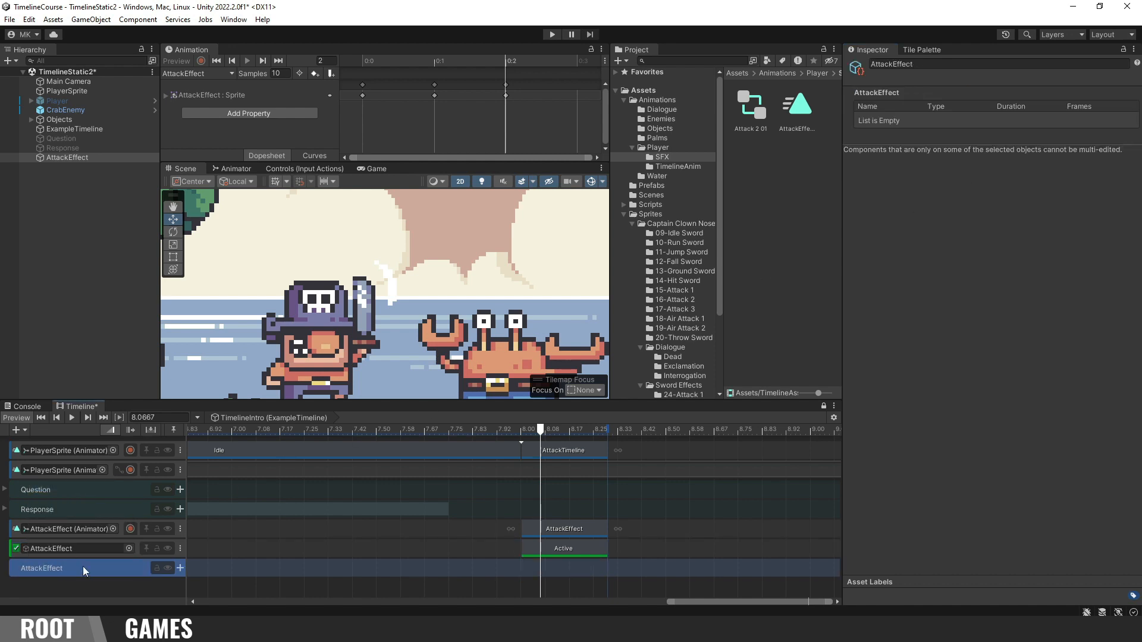
# Step: Move AttackEffect's animation and activation tracks into the AttackEffect group and arrange the group, expanded, above Question
pyautogui.click(16, 529)
pyautogui.keyDown('shift'); pyautogui.click(16, 543); pyautogui.keyUp('shift')
pyautogui.moveTo(16, 538); pyautogui.dragTo(23, 485)
pyautogui.click(5, 528)
pyautogui.click(5, 490)
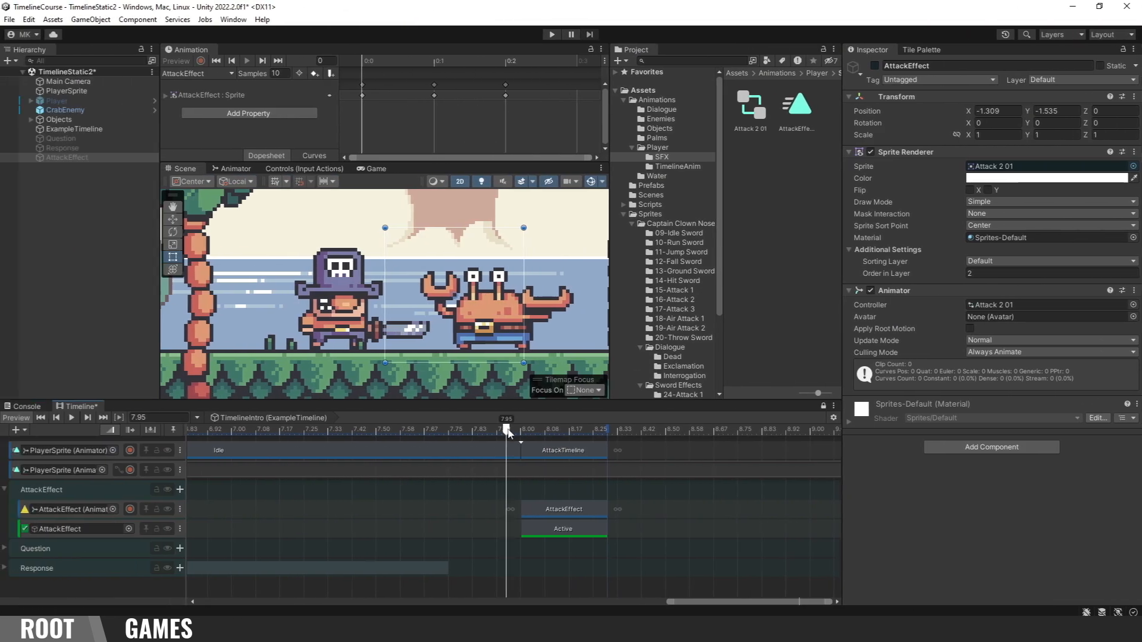
# Step: Scrub the timeline from about 7.95 to 8.3 s and play-test the cutscene with the attack effect
pyautogui.moveTo(510, 430); pyautogui.dragTo(609, 437)
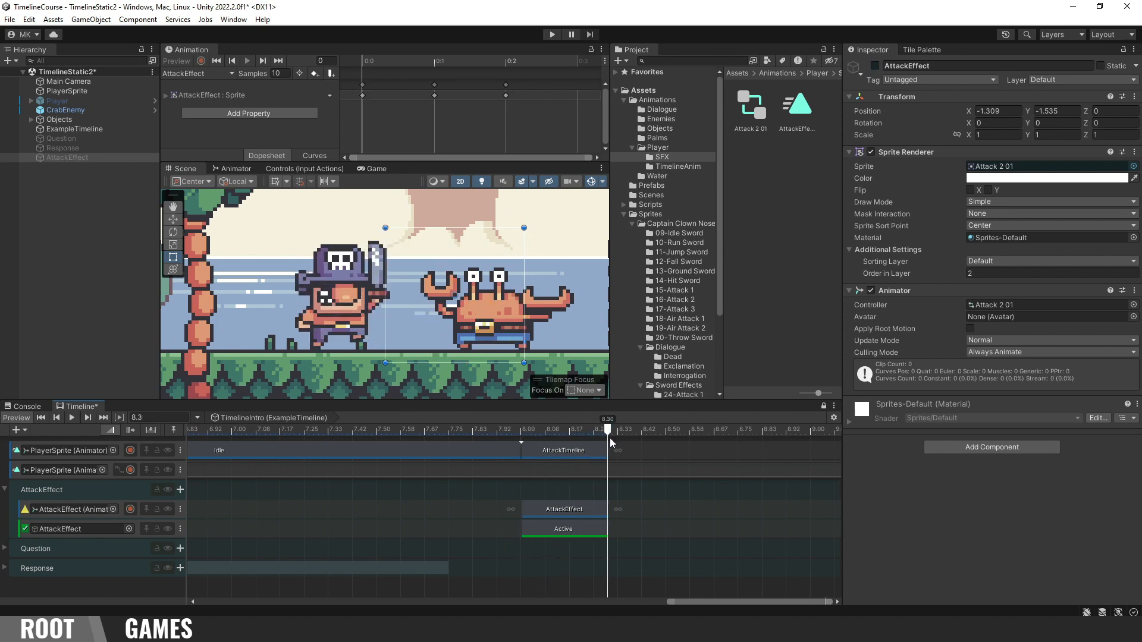
pyautogui.click(552, 34)
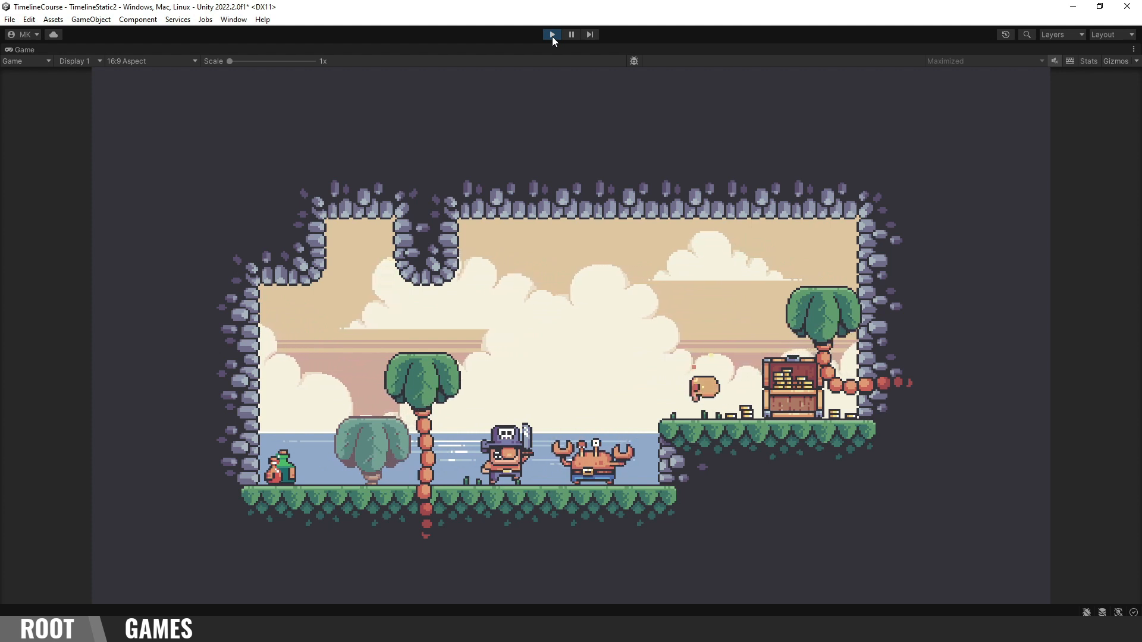
pyautogui.click(552, 37)
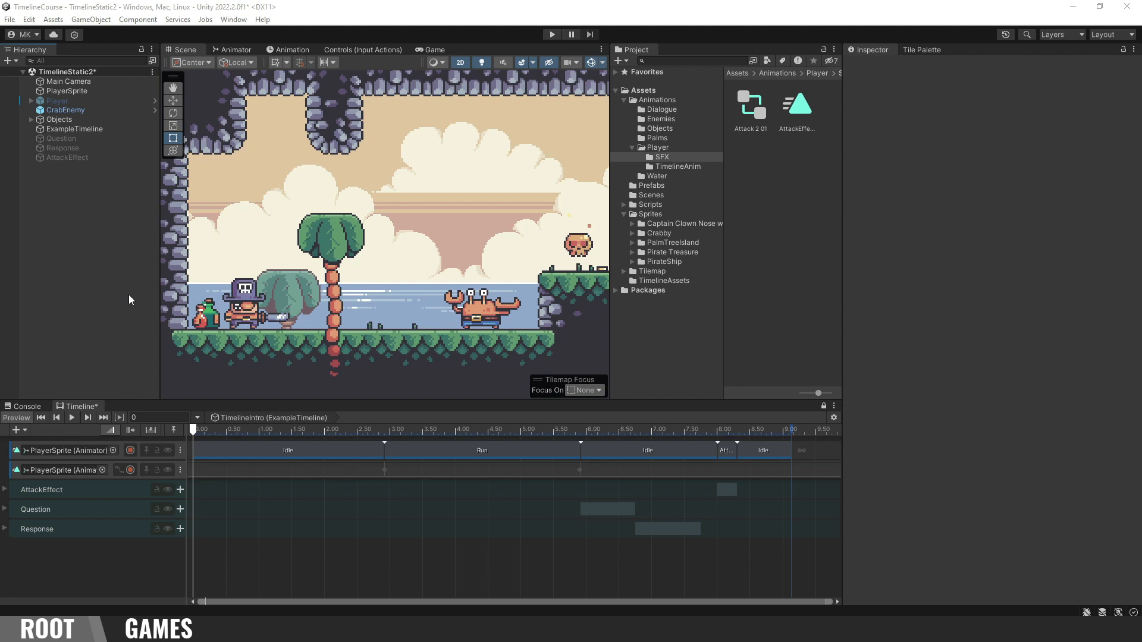
# Step: Copy CrabEnemy's Transform position and delete CrabEnemy from the scene
pyautogui.click(102, 110)
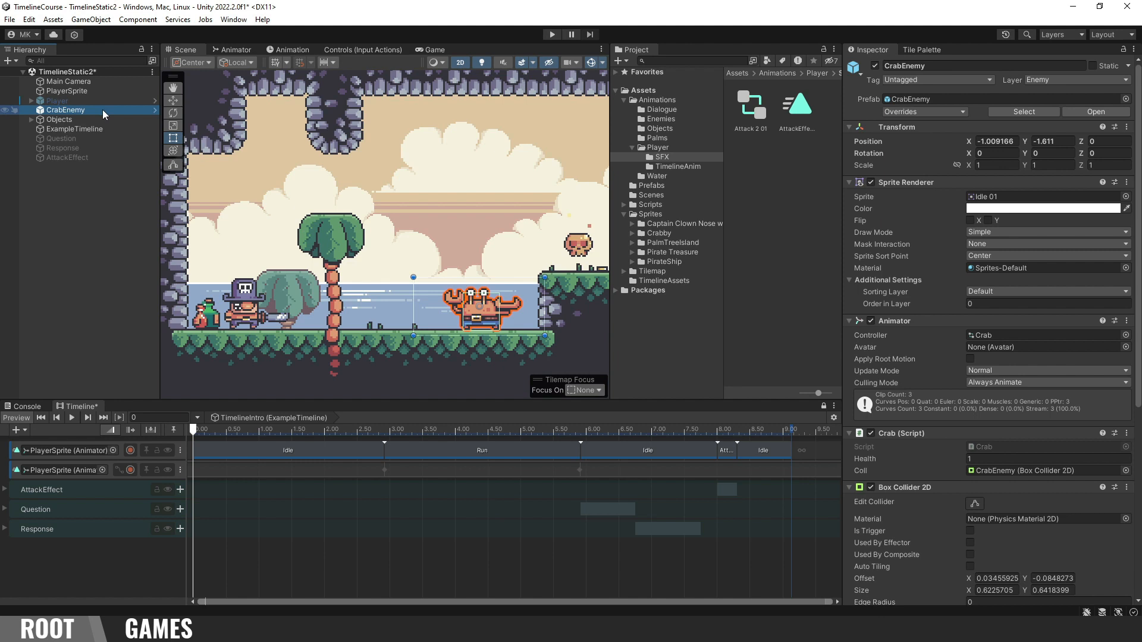
pyautogui.click(1126, 128)
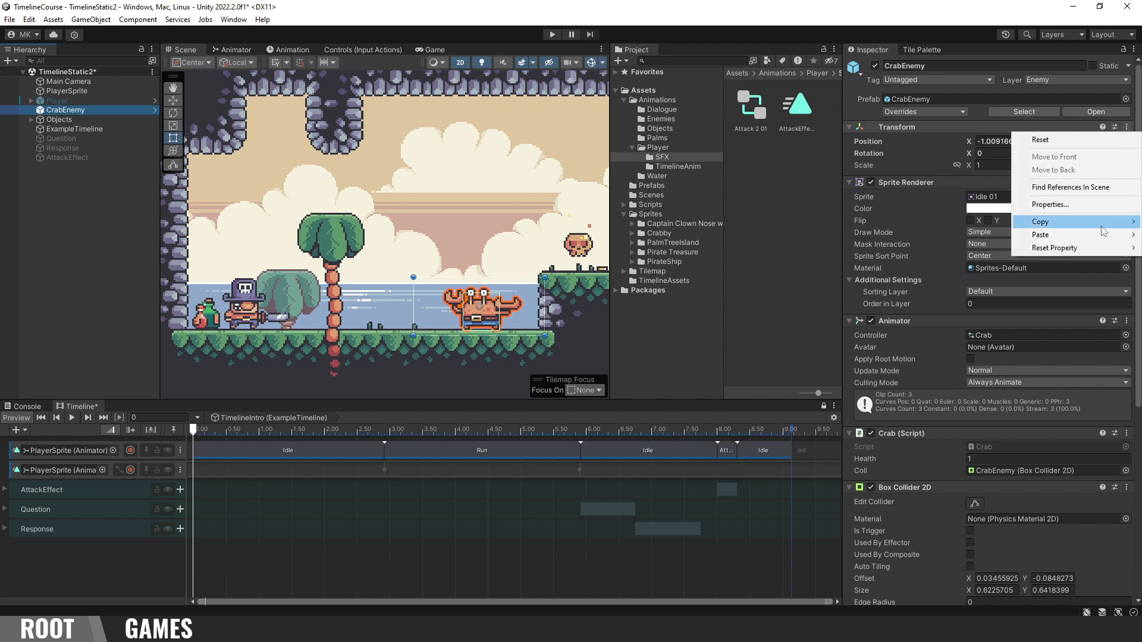
pyautogui.moveTo(1101, 223)
pyautogui.click(976, 221)
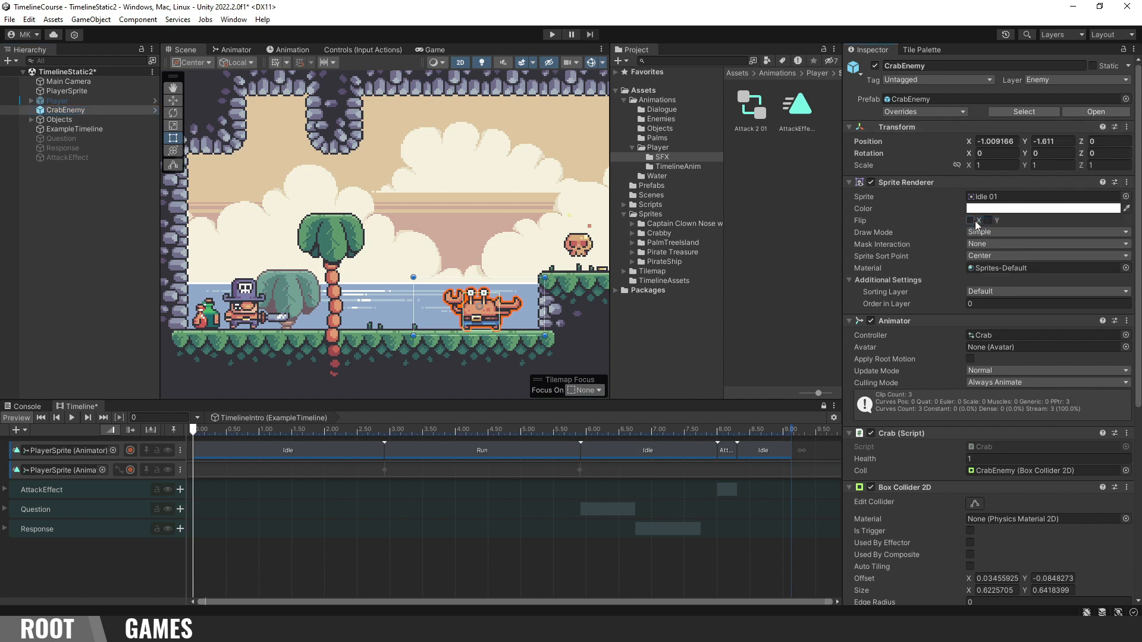
pyautogui.click(116, 109)
pyautogui.press('Delete')
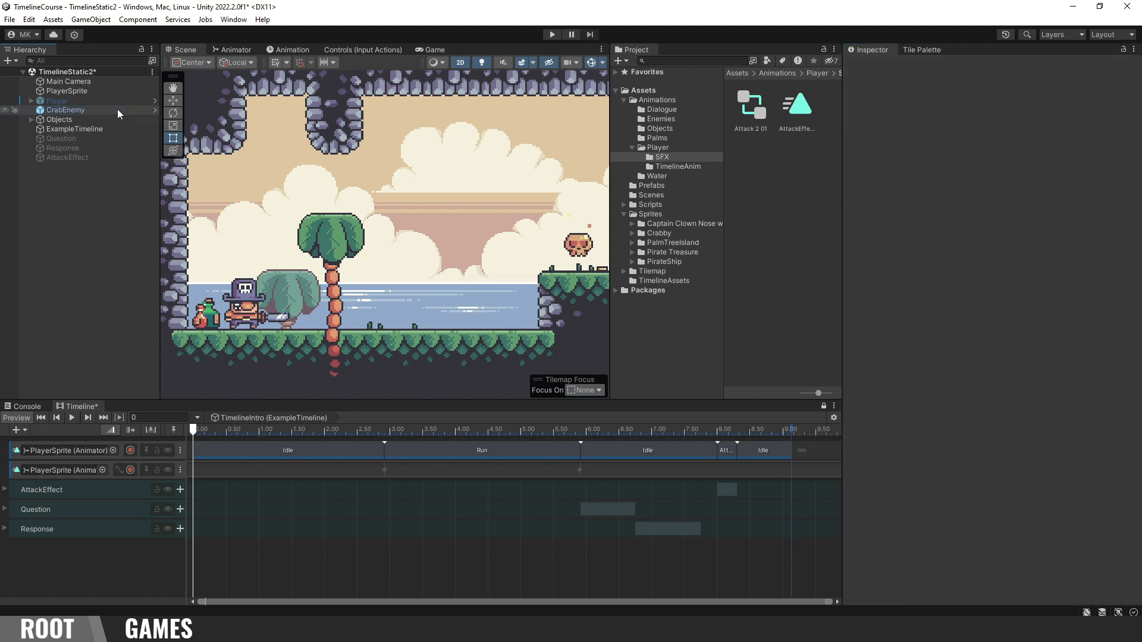
# Step: Place the Idle 01 sprite from Crabby's 01-Idle folder in the scene and paste the copied position onto its Transform
pyautogui.click(633, 232)
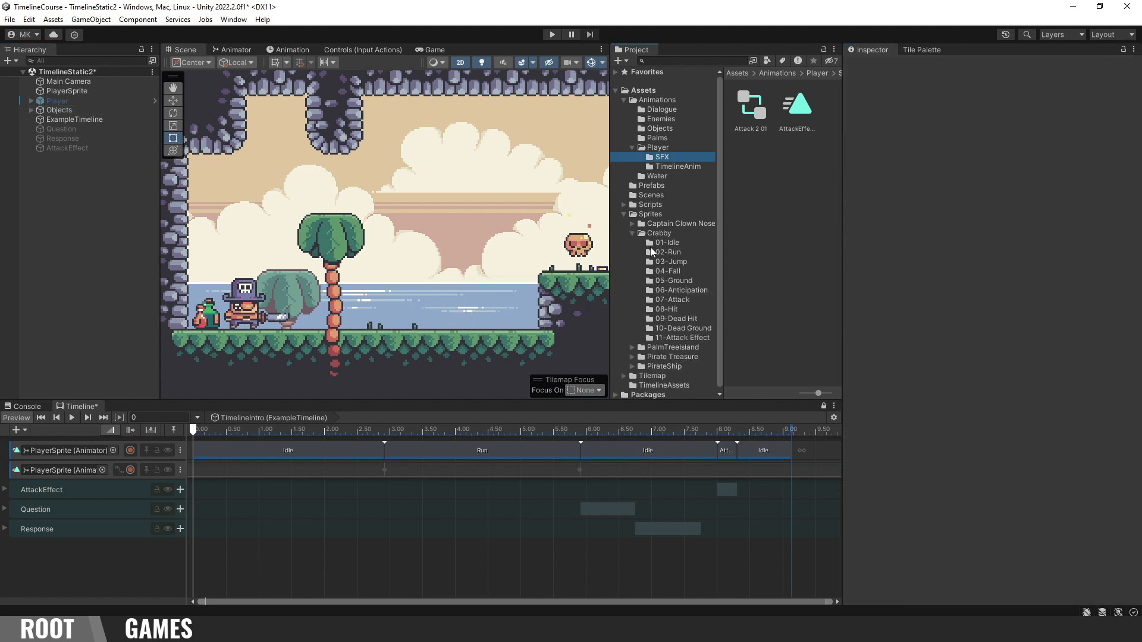
pyautogui.click(655, 241)
pyautogui.moveTo(763, 106); pyautogui.dragTo(469, 276)
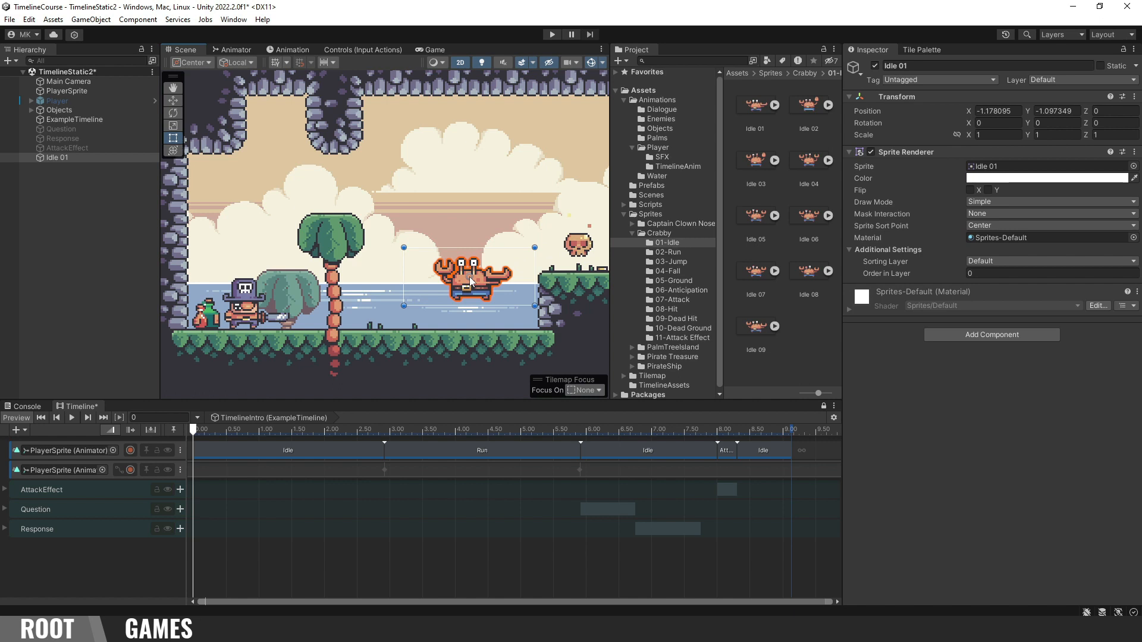
pyautogui.click(1135, 96)
pyautogui.moveTo(1047, 204)
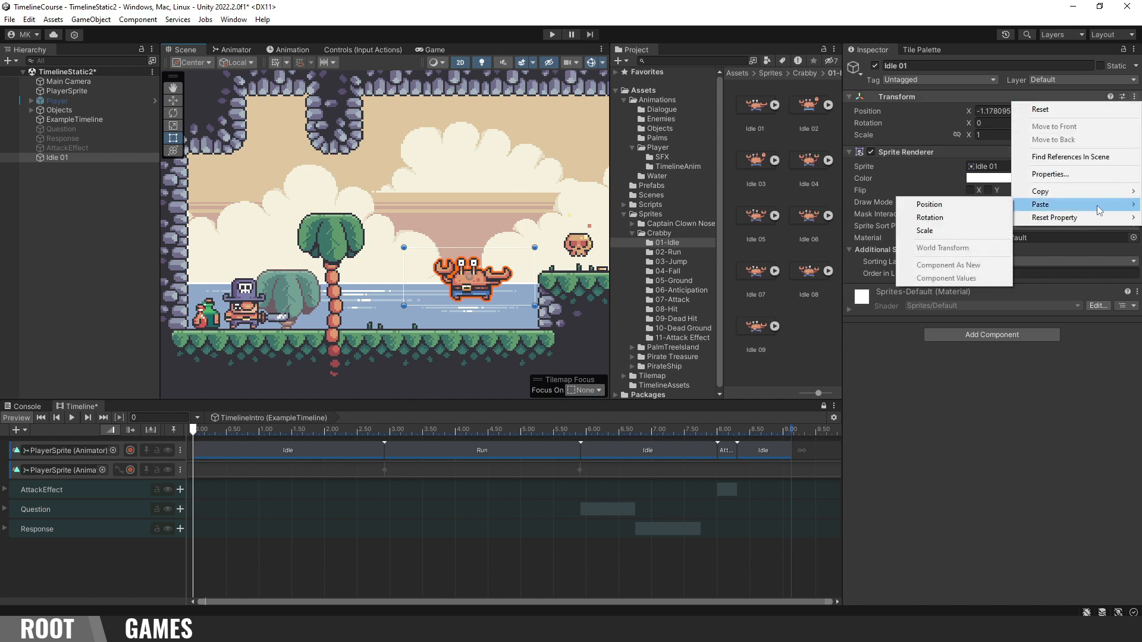
pyautogui.click(982, 212)
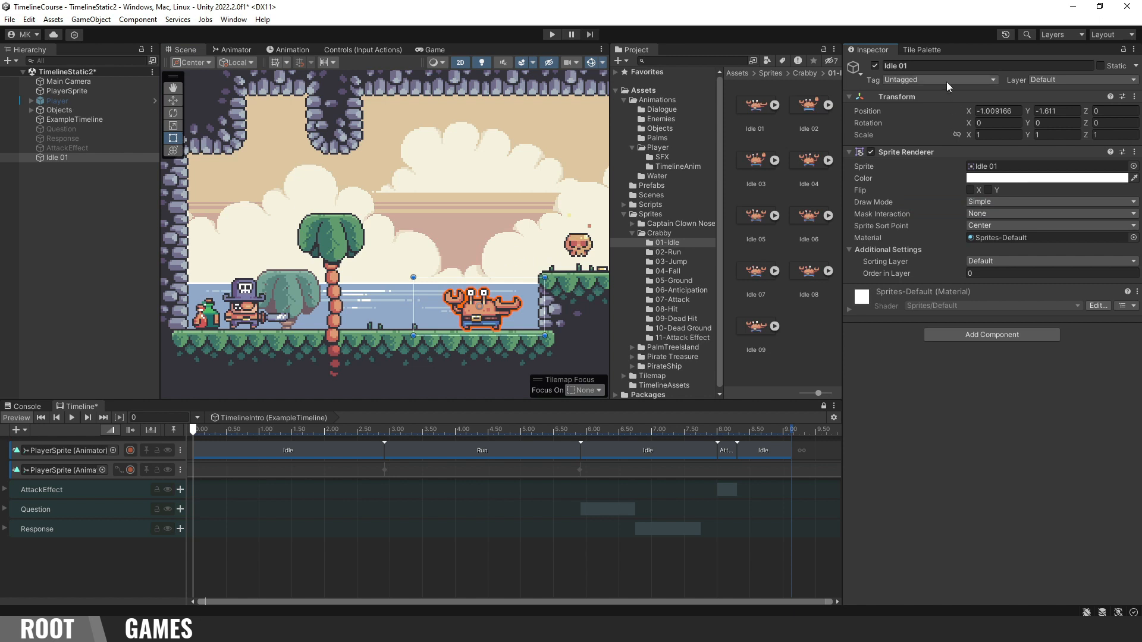
# Step: Rename the new crab sprite object as Crabby
pyautogui.click(943, 66)
pyautogui.write('Crabby')
pyautogui.press('Return')
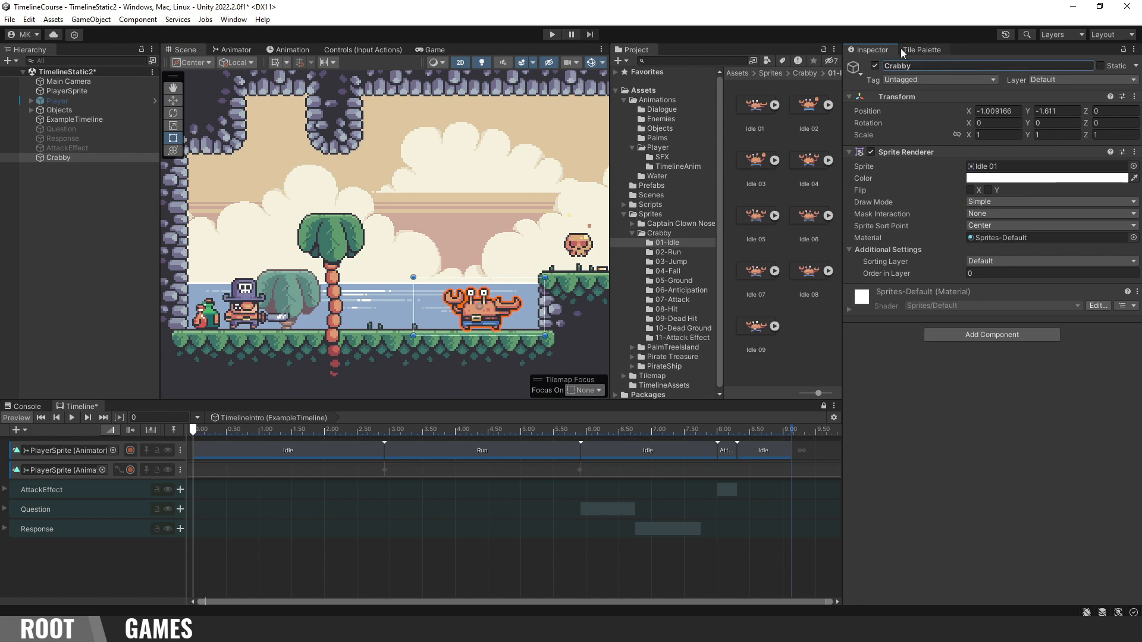
# Step: Add an animation track to the timeline and bind it to Crabby, creating an Animator on the object
pyautogui.rightClick(49, 553)
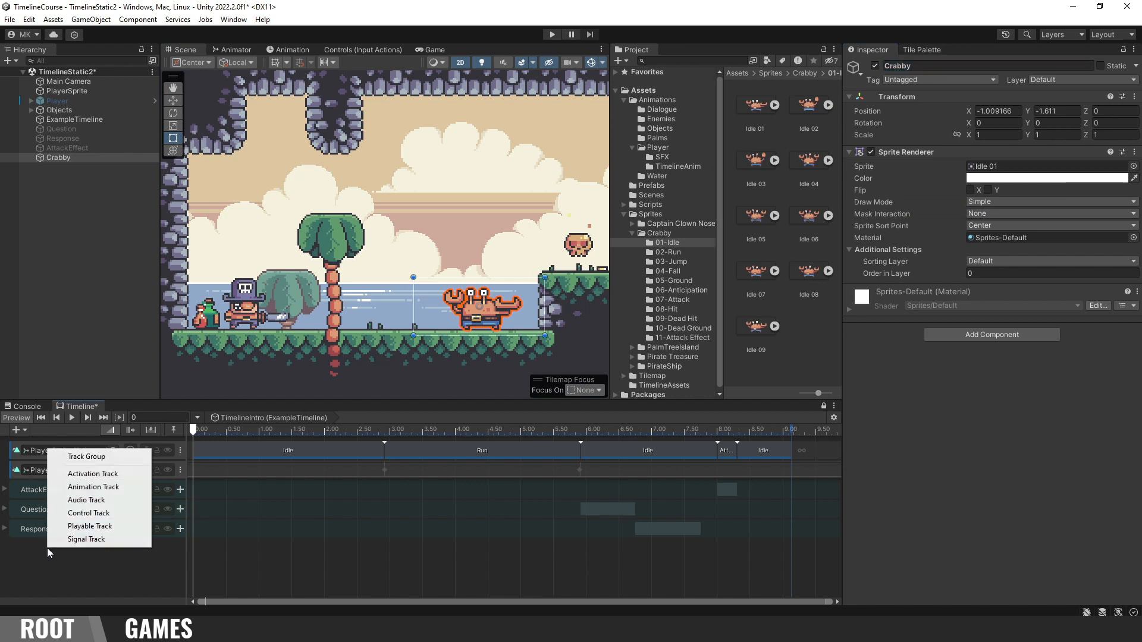
pyautogui.click(92, 487)
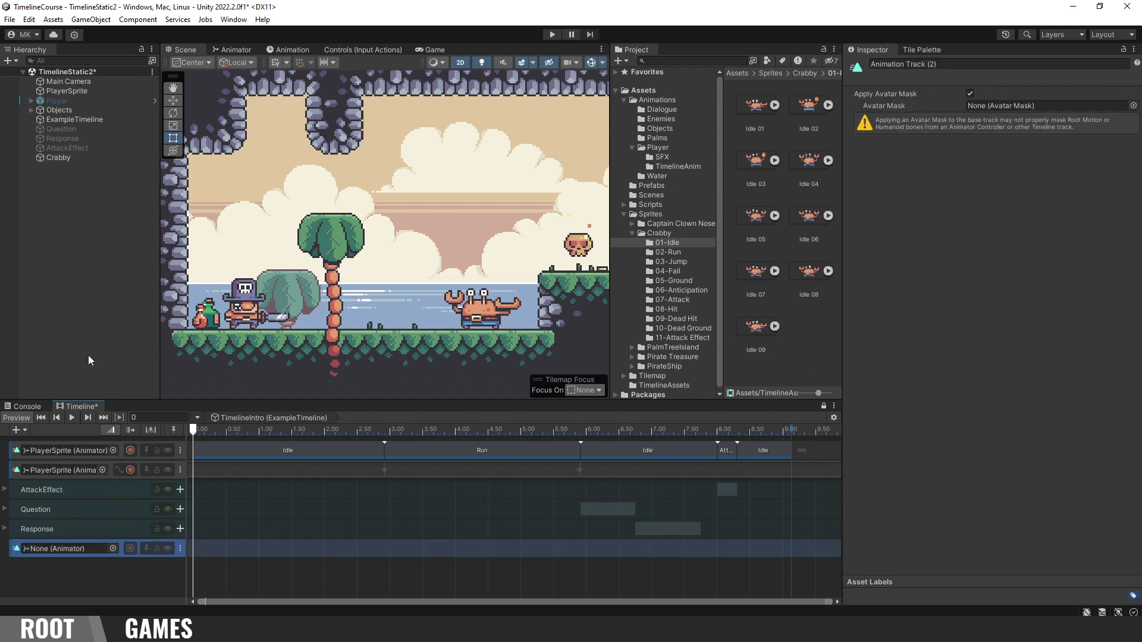
pyautogui.moveTo(67, 158); pyautogui.dragTo(81, 552)
pyautogui.click(125, 554)
# Step: Add the CrabDeath animation from the Enemies folder to the Crabby track and start the clip at about 8.12 s, mid-attack
pyautogui.click(669, 119)
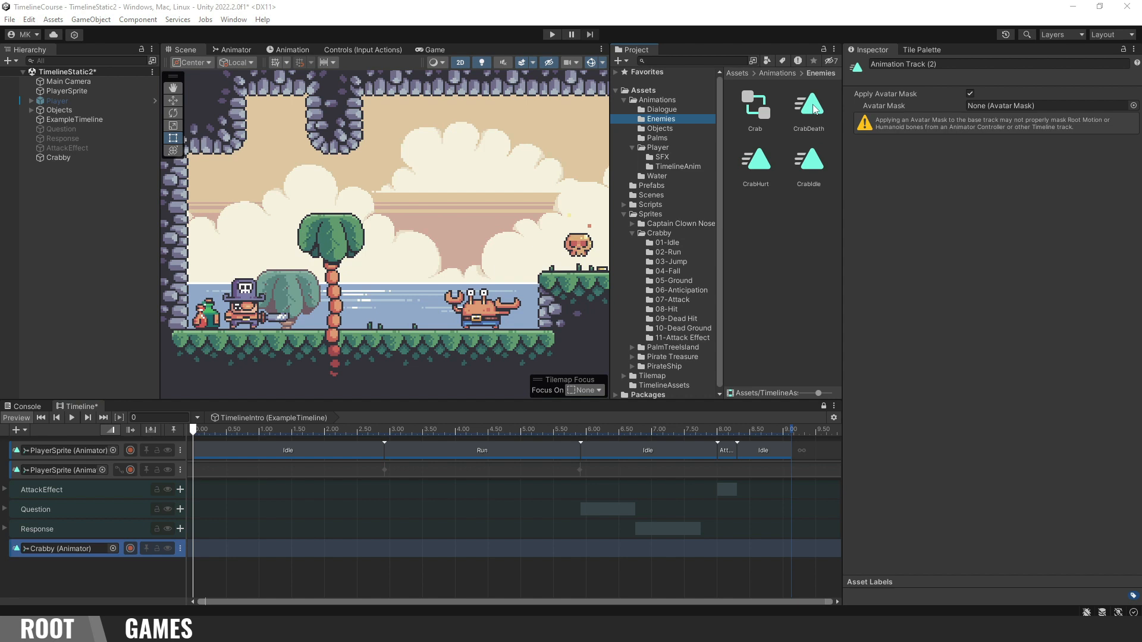
pyautogui.moveTo(813, 109); pyautogui.dragTo(742, 549)
pyautogui.scroll(8, 771, 520)
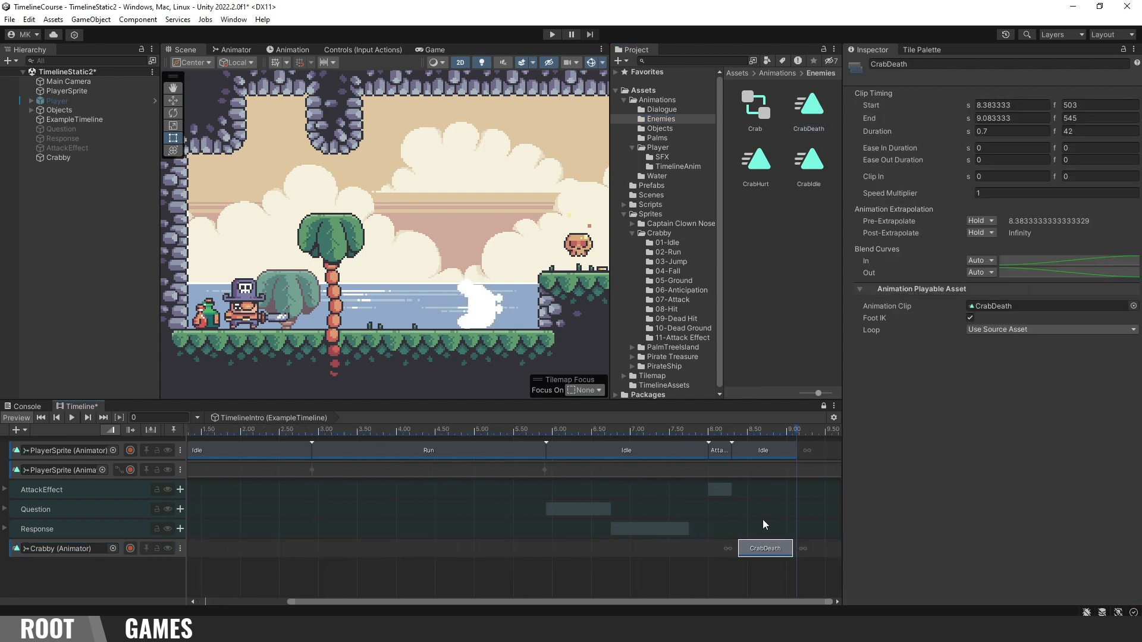
pyautogui.moveTo(775, 518); pyautogui.dragTo(700, 512, button='middle')
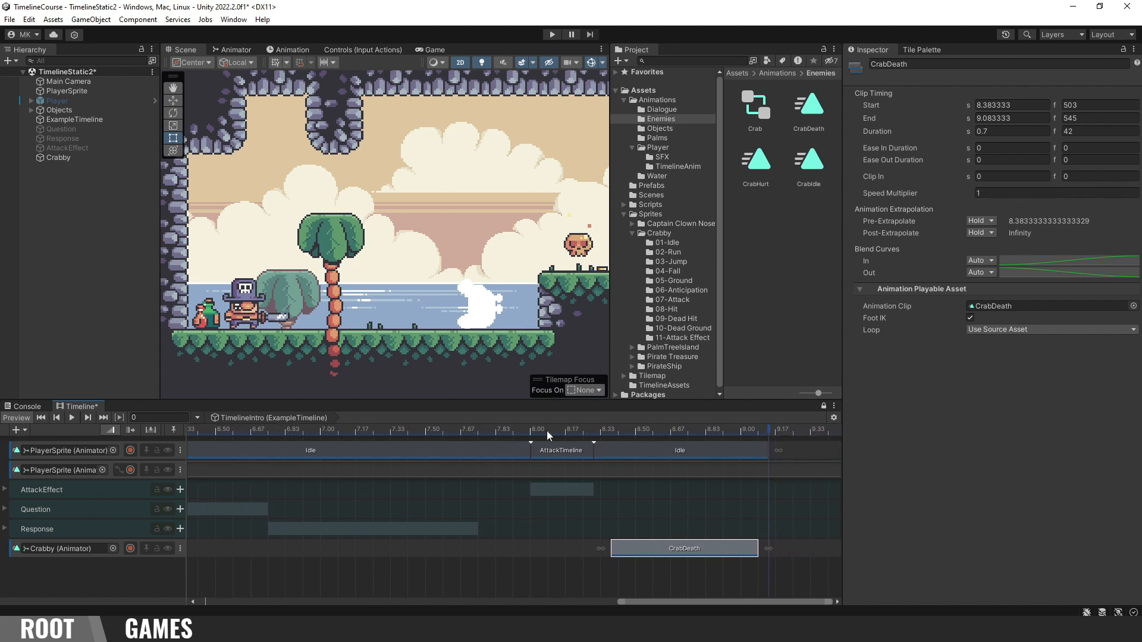
pyautogui.moveTo(532, 431); pyautogui.dragTo(557, 435)
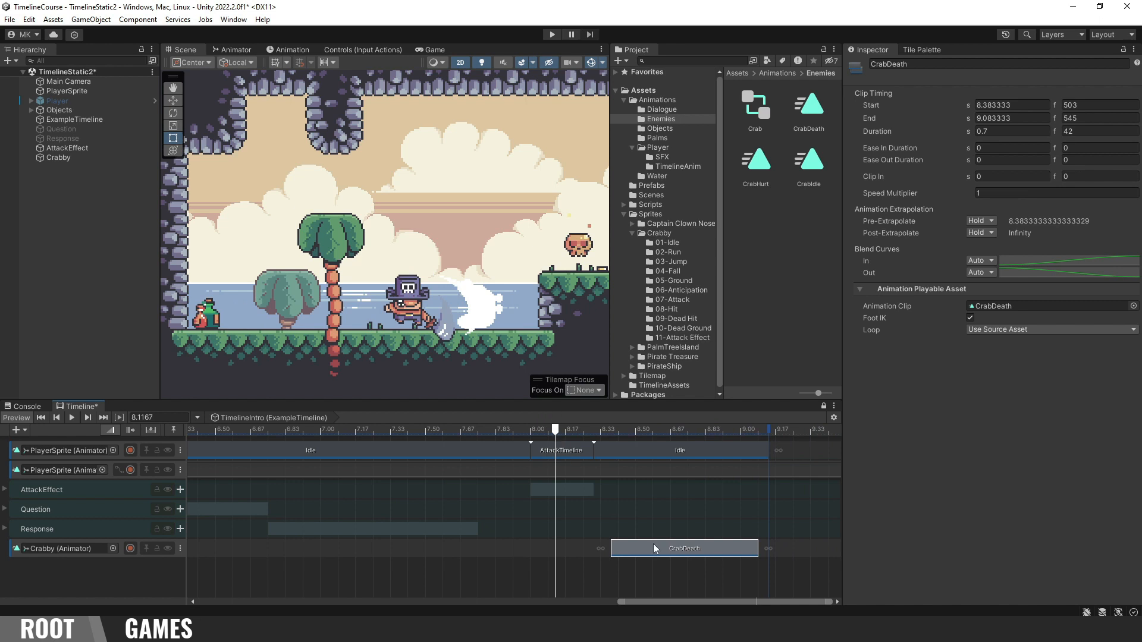
pyautogui.moveTo(674, 552); pyautogui.dragTo(616, 551)
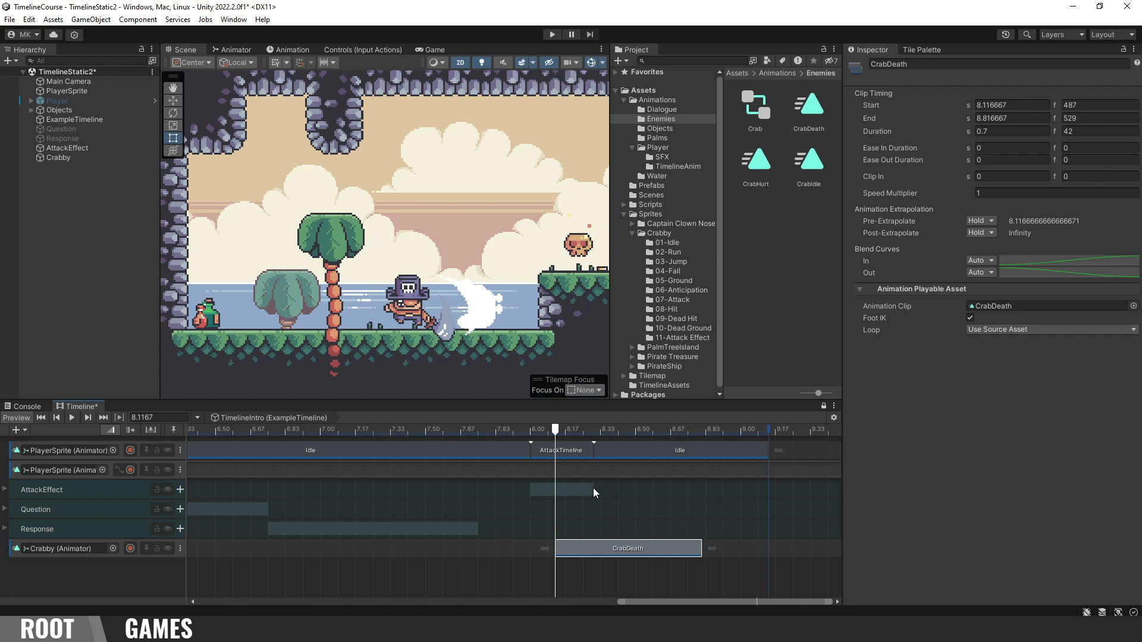
# Step: Scrub the timeline back to about 5.45 s and set the CrabDeath clip's Pre-Extrapolate to None
pyautogui.scroll(-5, 592, 487)
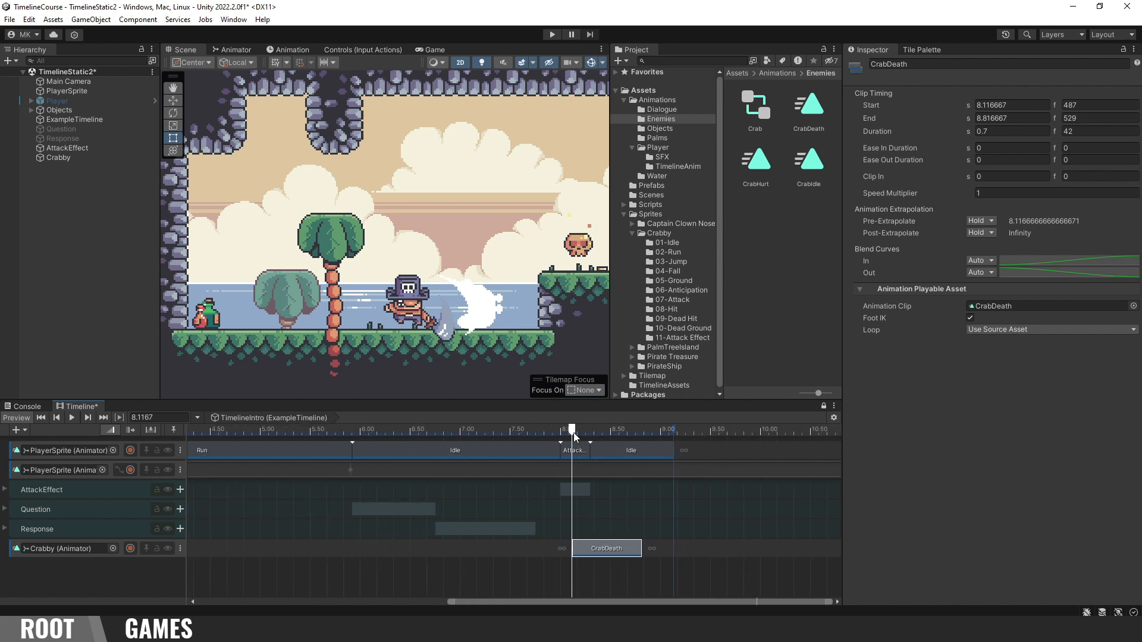
pyautogui.moveTo(574, 433); pyautogui.dragTo(305, 442)
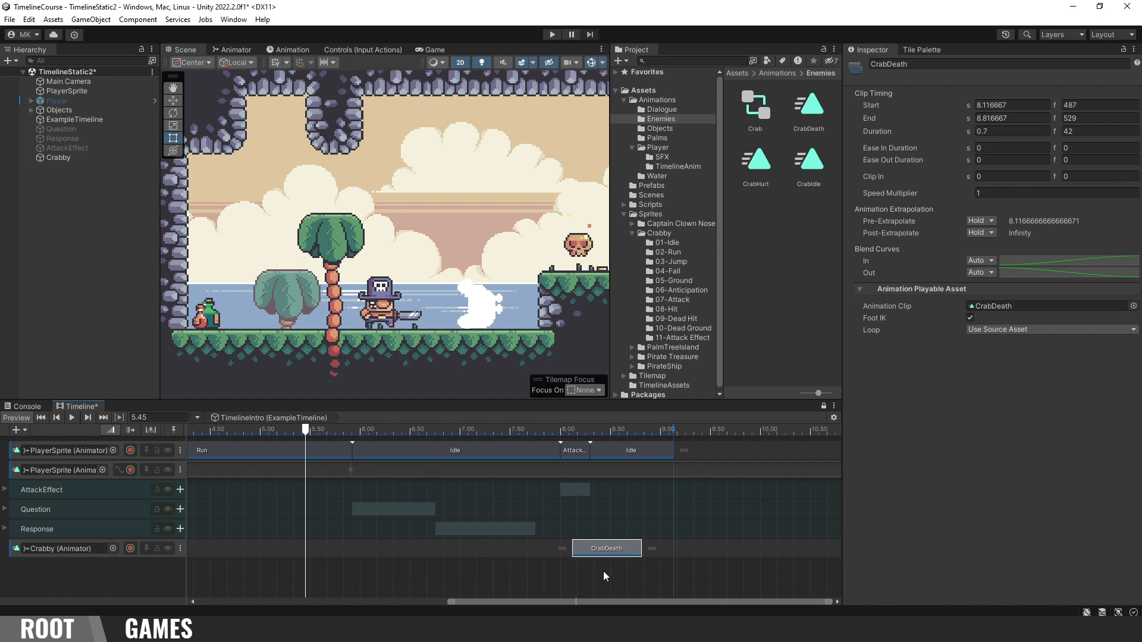
pyautogui.scroll(5, 578, 552)
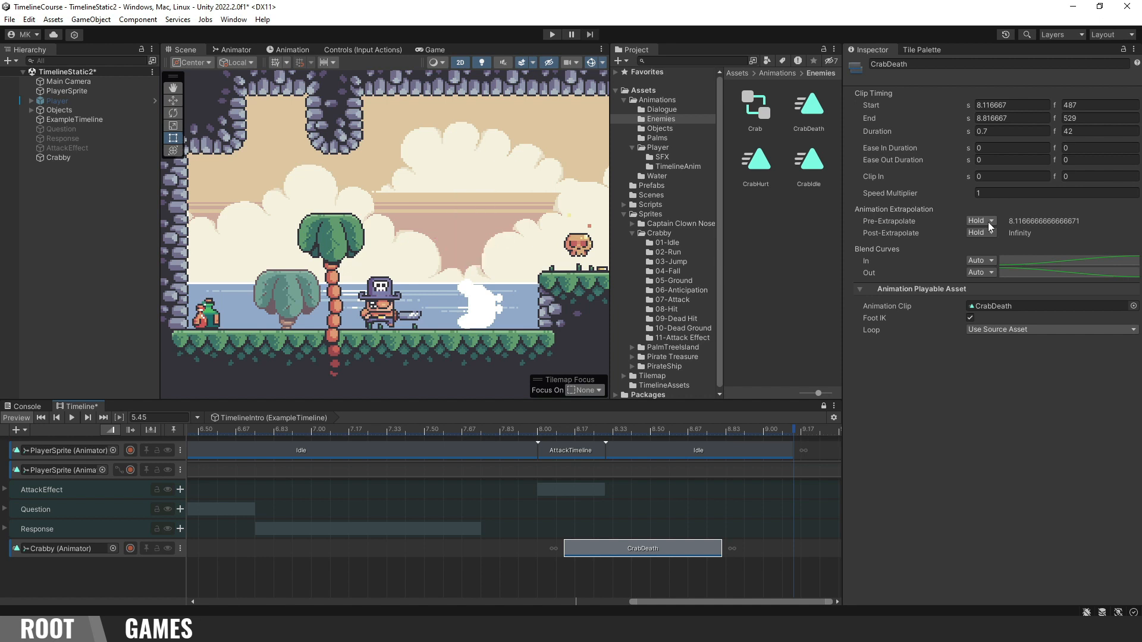
pyautogui.click(990, 225)
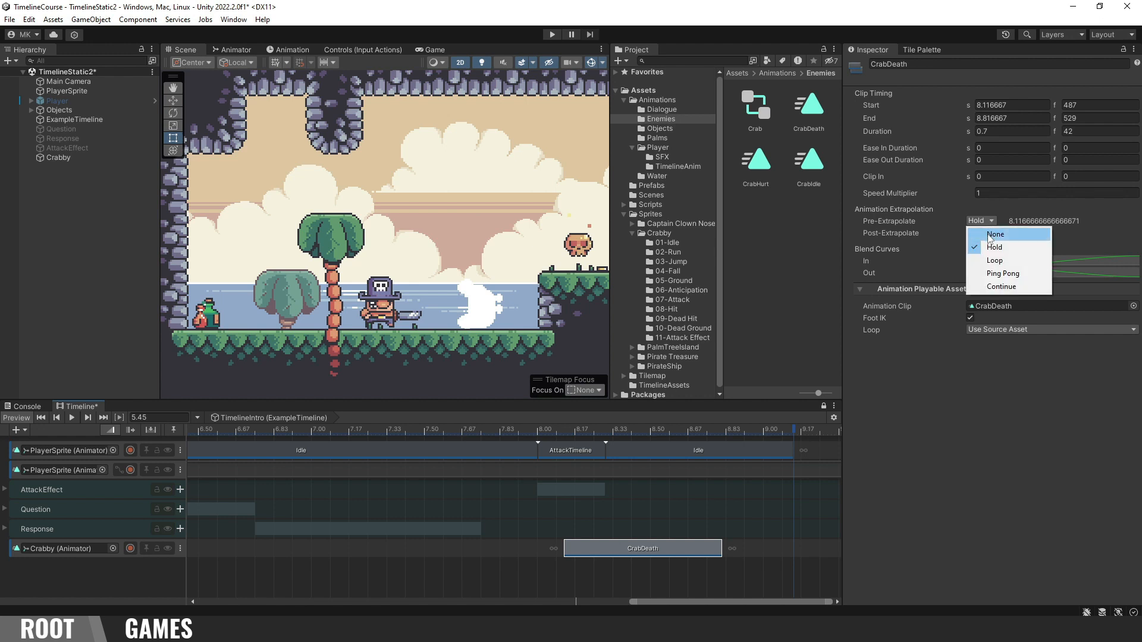
pyautogui.click(990, 235)
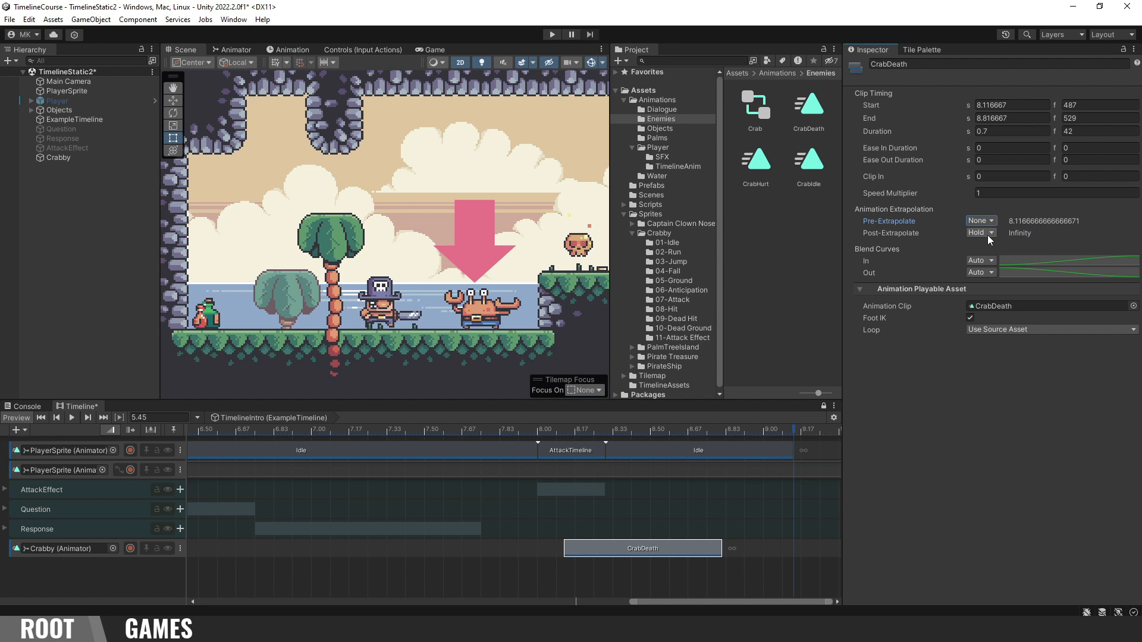
# Step: Inspect Crabby and its CrabDeath clip, scrub the timeline to about 8.88 s, and test the scene in Play mode
pyautogui.click(125, 157)
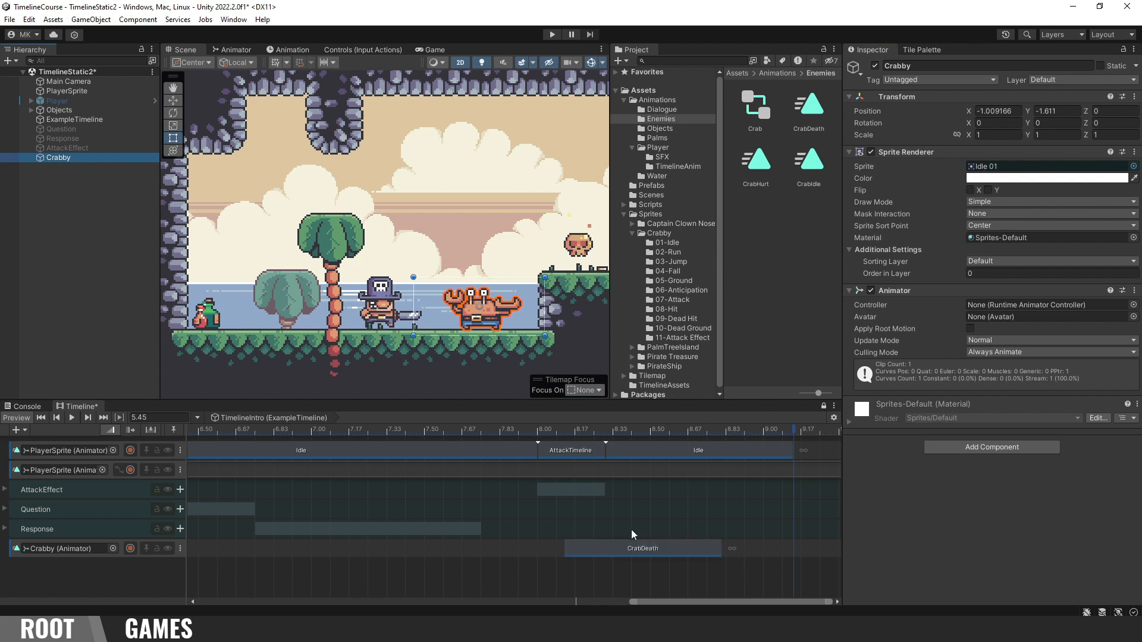
pyautogui.click(662, 552)
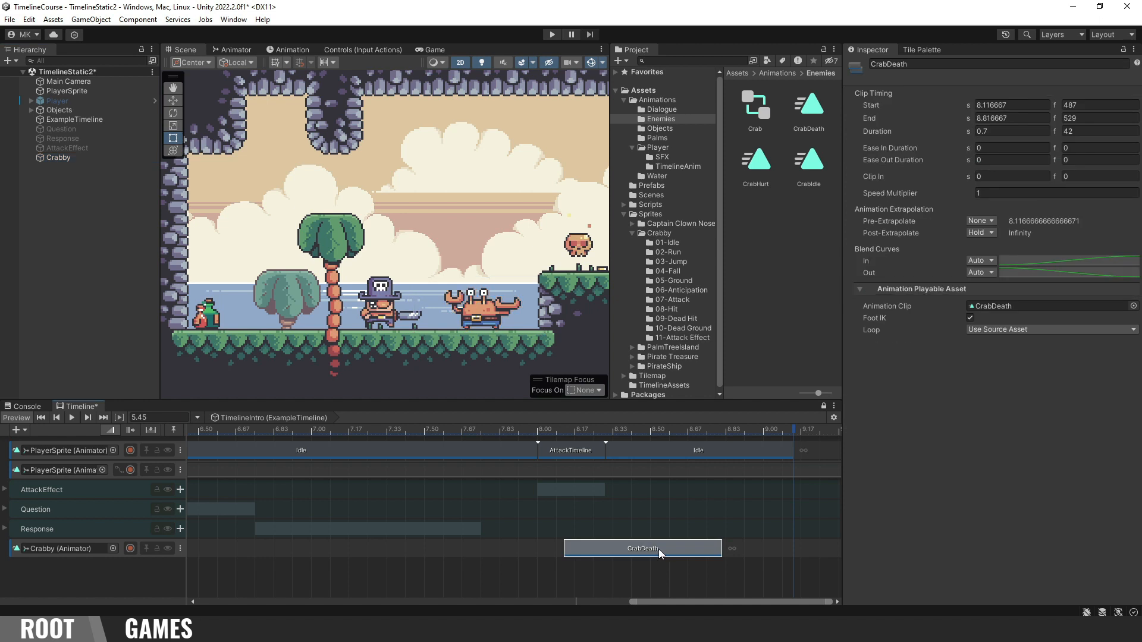
pyautogui.moveTo(626, 430); pyautogui.dragTo(738, 430)
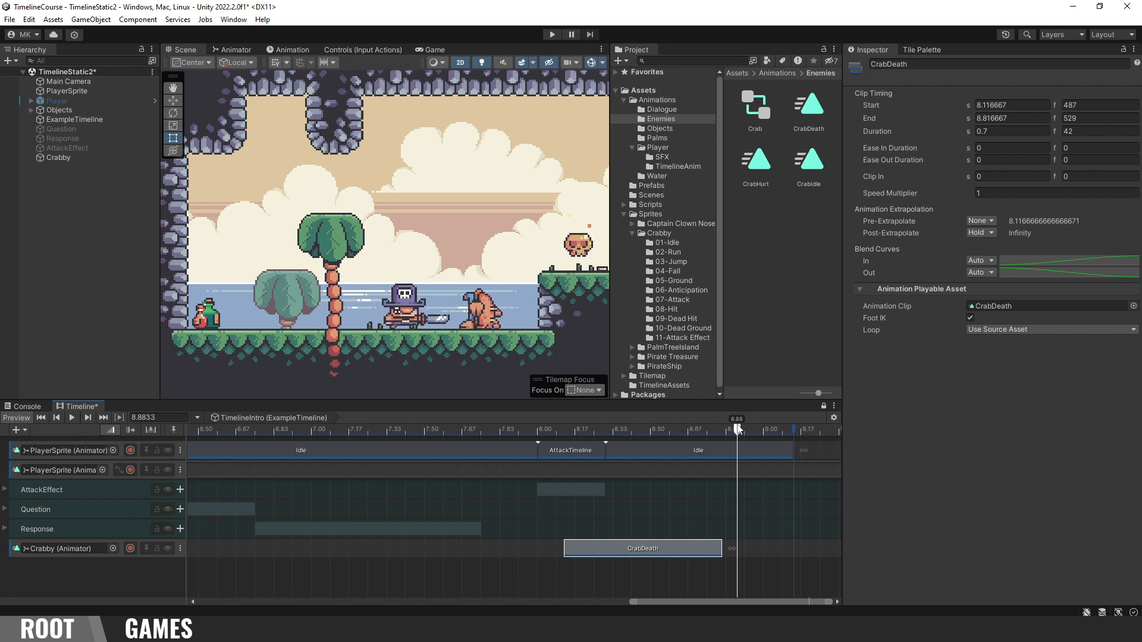
pyautogui.click(552, 34)
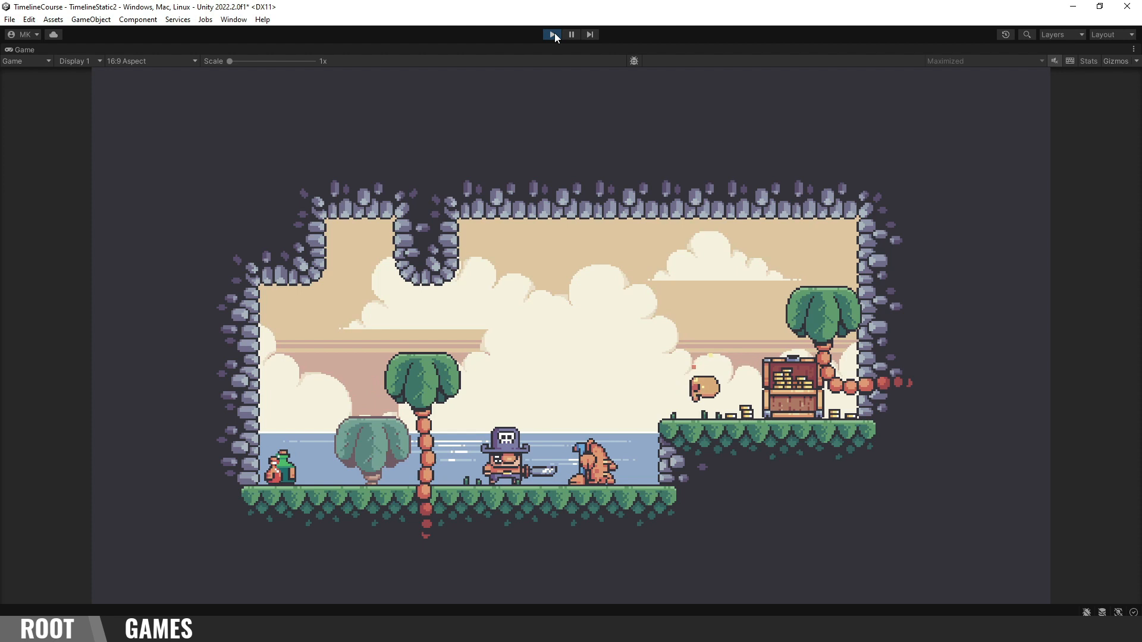
pyautogui.click(554, 34)
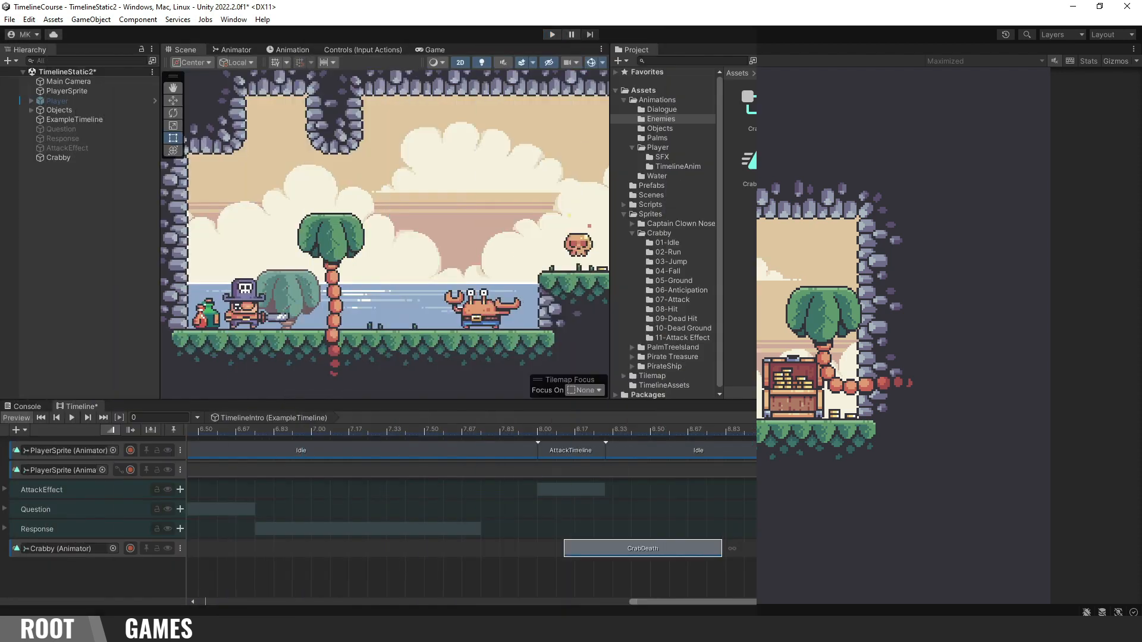
# Step: Add the CrabIdle clip to the Crabby track ahead of the CrabDeath clip, starting at about 6.77 s
pyautogui.moveTo(813, 162); pyautogui.dragTo(487, 458)
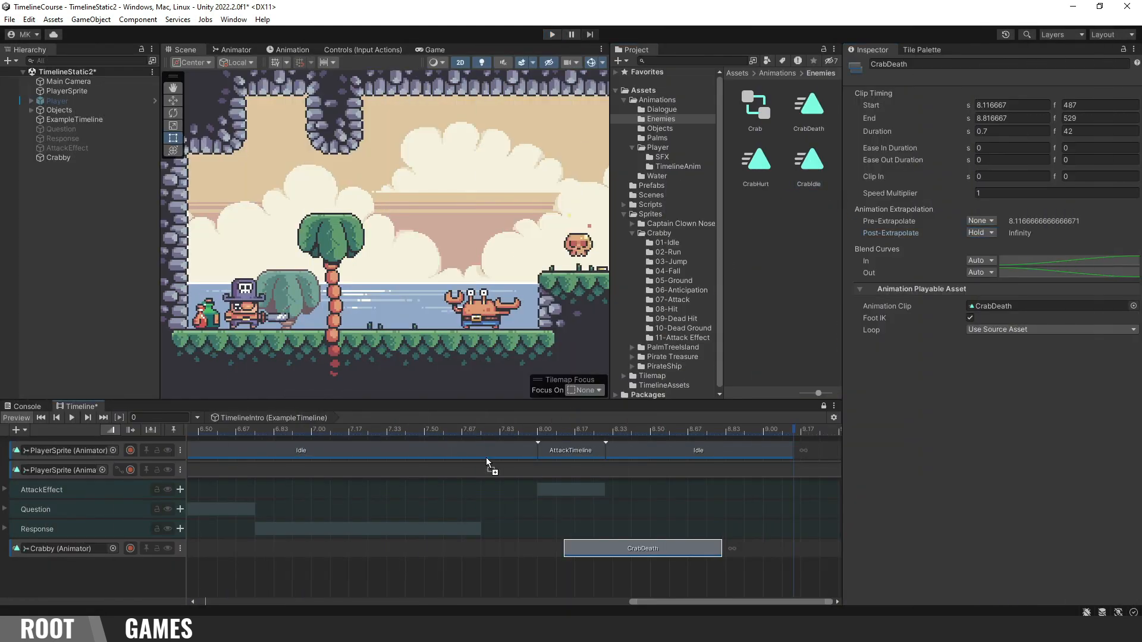
pyautogui.moveTo(323, 543); pyautogui.dragTo(324, 548)
pyautogui.moveTo(410, 549); pyautogui.dragTo(364, 548)
pyautogui.click(592, 549)
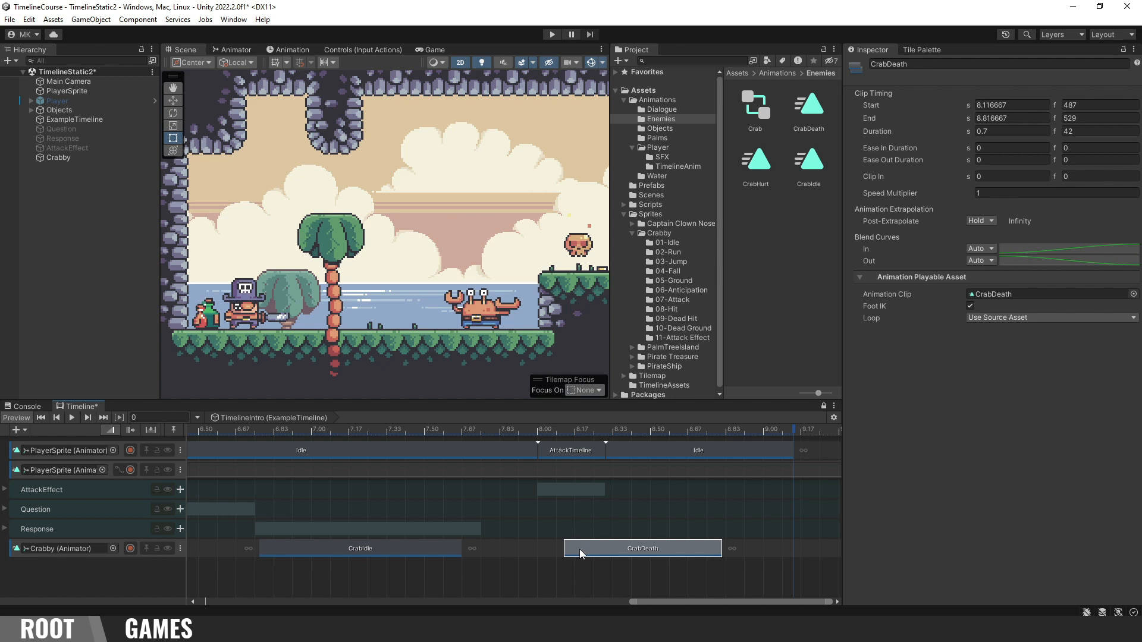
# Step: Set both Pre-Extrapolate and Post-Extrapolate of the CrabIdle clip to Loop
pyautogui.click(419, 549)
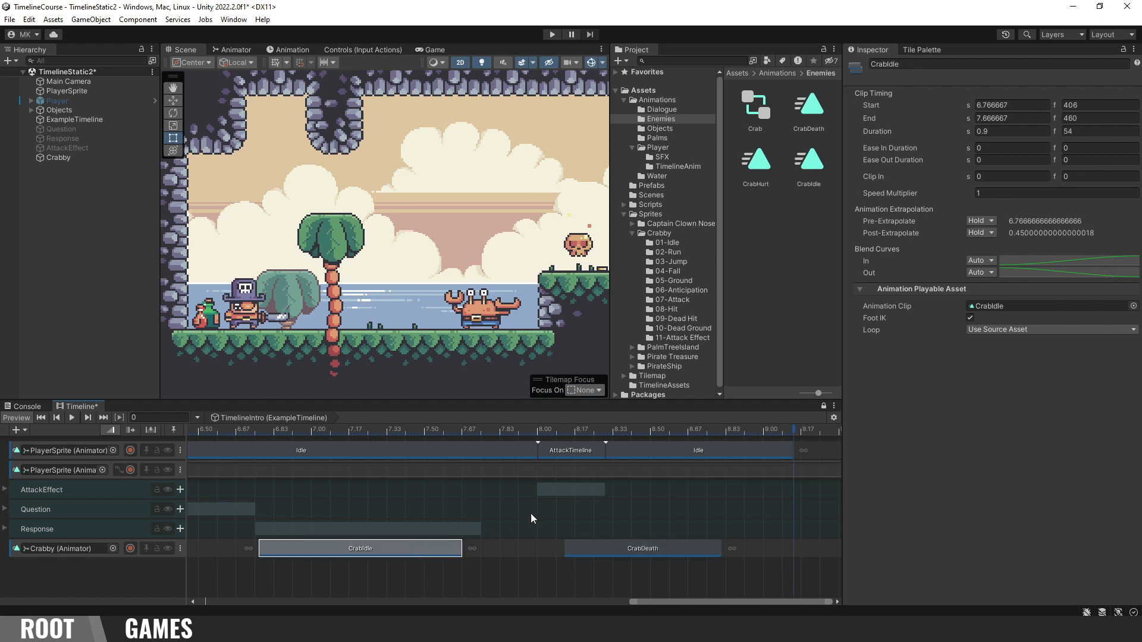
pyautogui.click(976, 220)
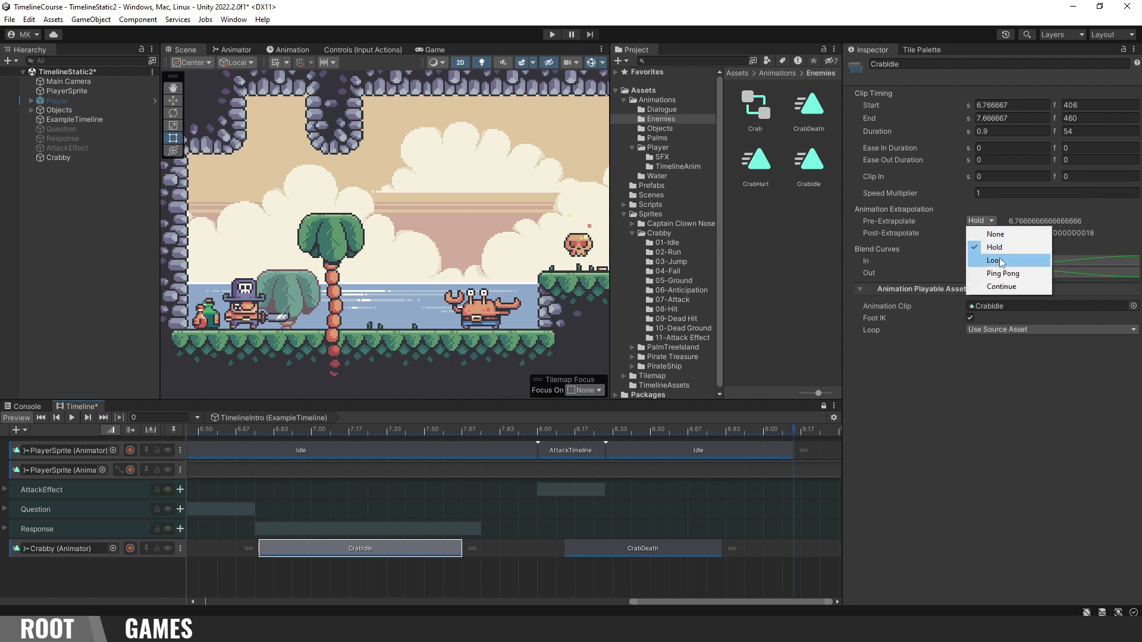
pyautogui.click(992, 259)
pyautogui.click(986, 232)
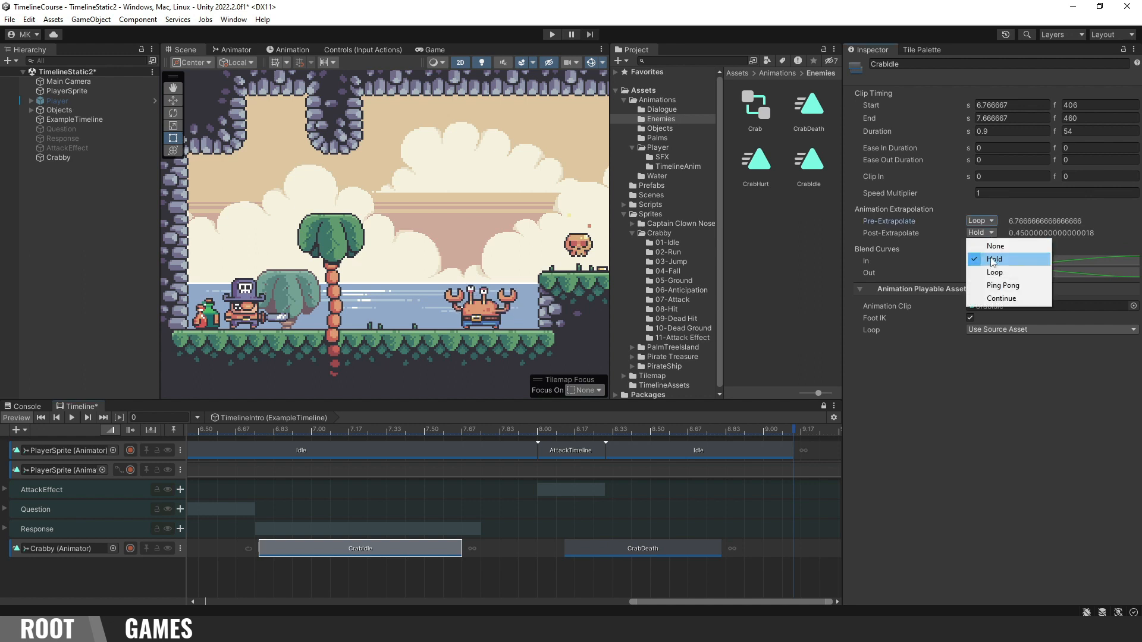
pyautogui.click(992, 272)
# Step: Preview the timeline from the beginning and move the CrabIdle clip earlier on the Crabby track, to about 3.7 s
pyautogui.scroll(-6, 445, 501)
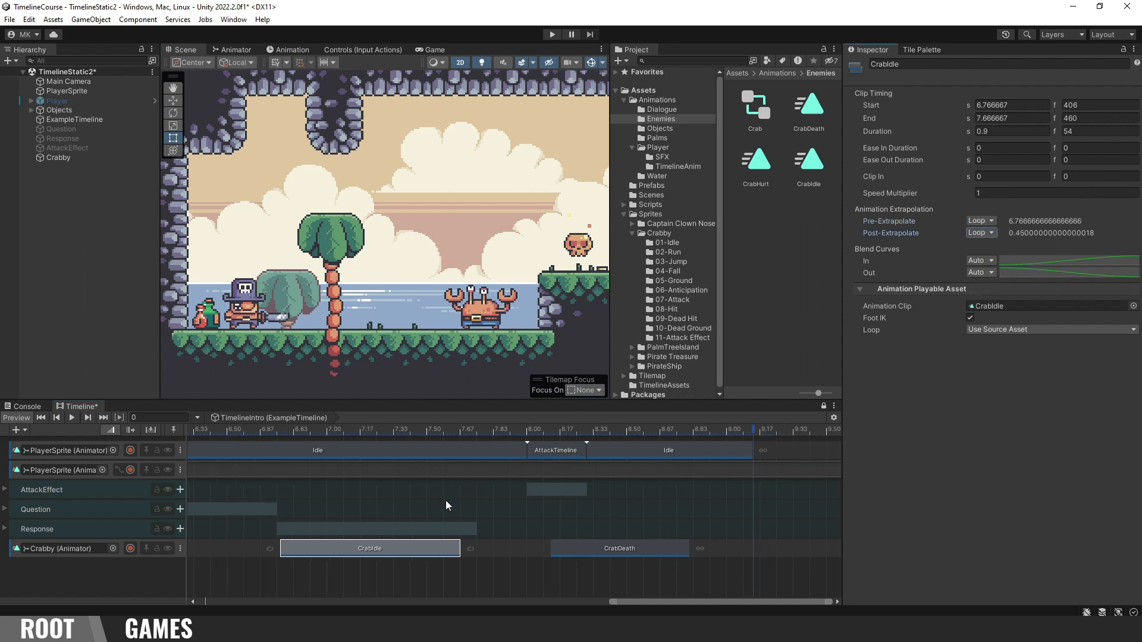
pyautogui.moveTo(382, 476); pyautogui.dragTo(587, 461, button='middle')
pyautogui.scroll(-8, 506, 467)
pyautogui.scroll(-3, 483, 470)
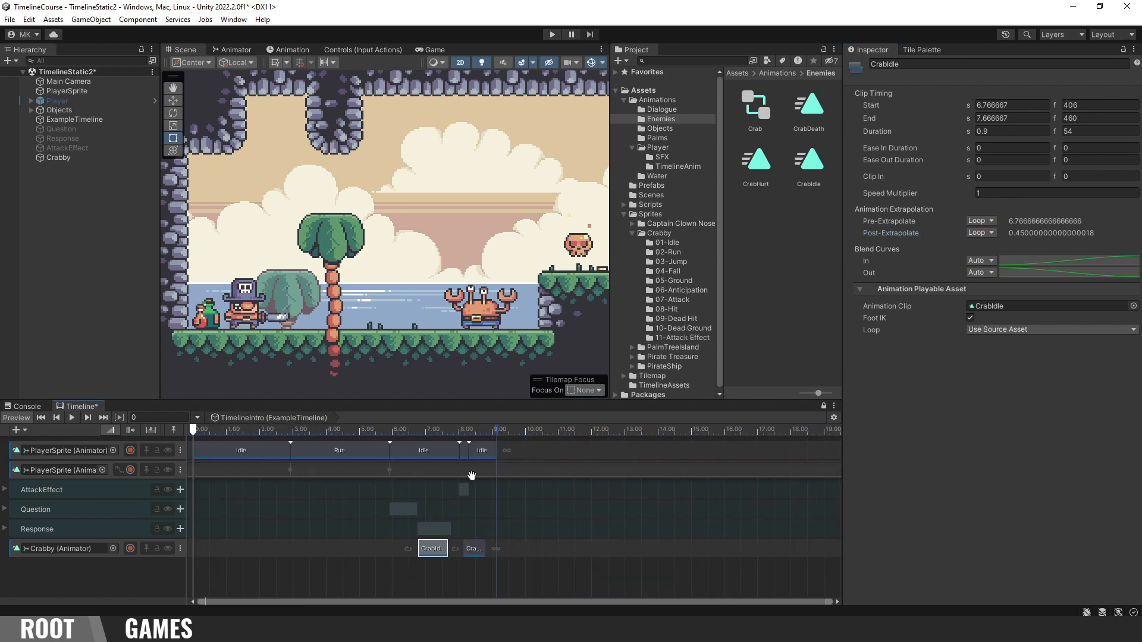
pyautogui.click(68, 418)
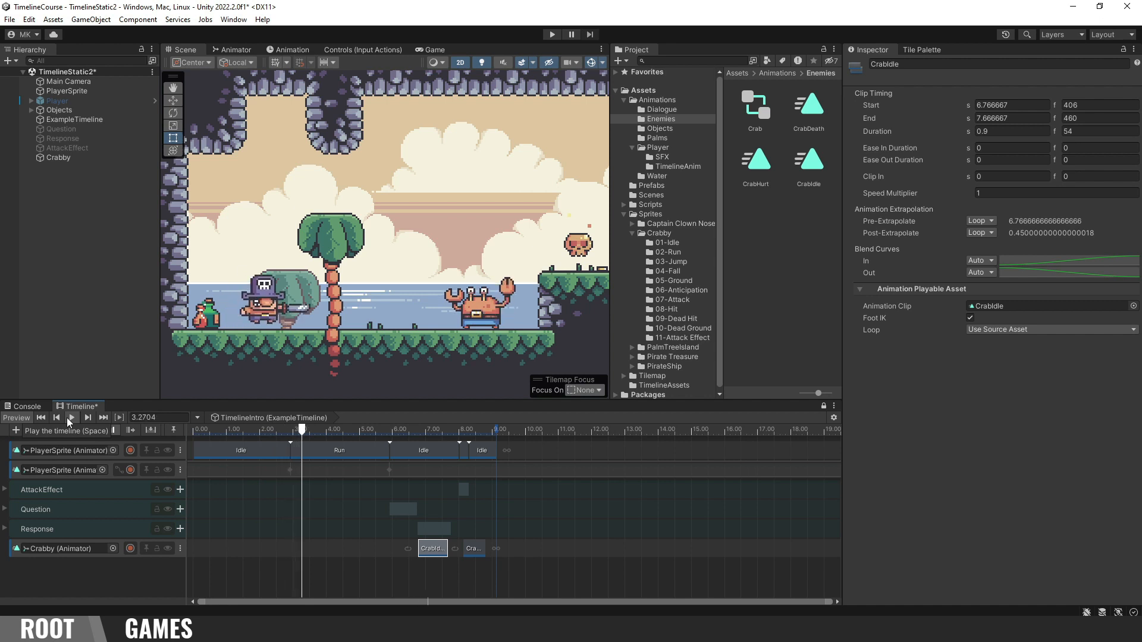
pyautogui.click(66, 417)
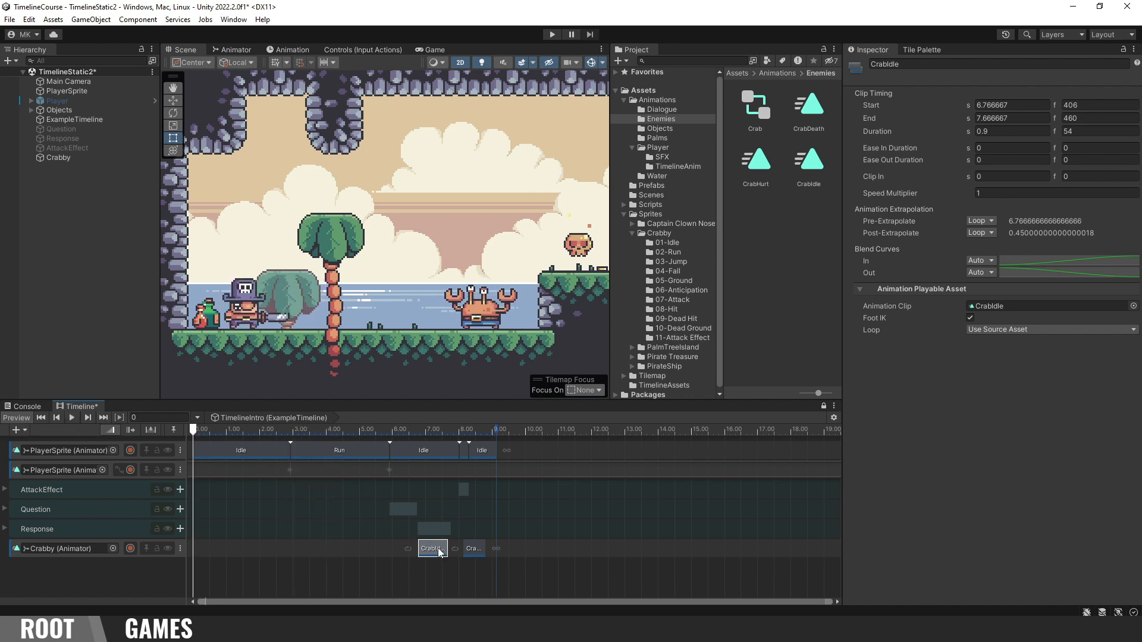
pyautogui.moveTo(435, 552); pyautogui.dragTo(332, 542)
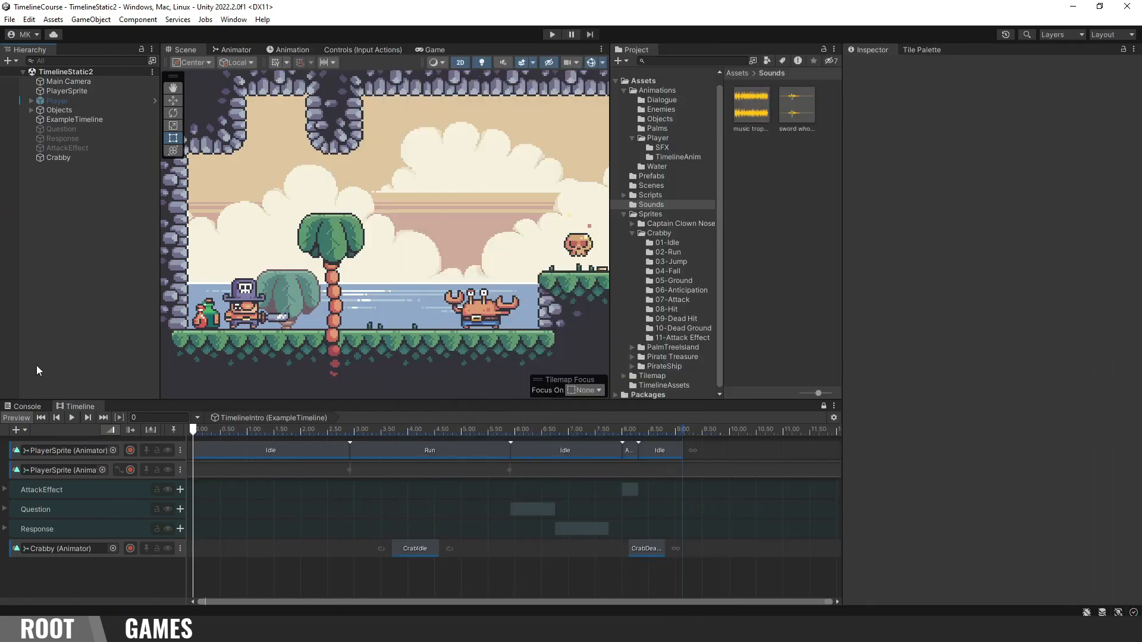
# Step: Add an Audio Track to the TimelineIntro timeline
pyautogui.click(21, 432)
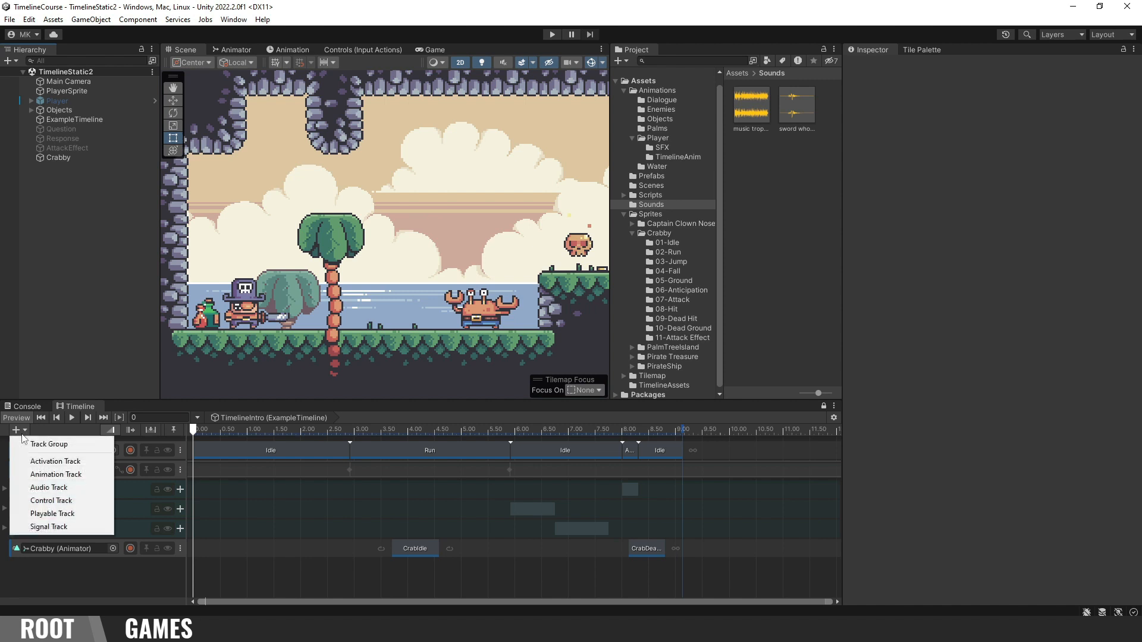
pyautogui.click(74, 489)
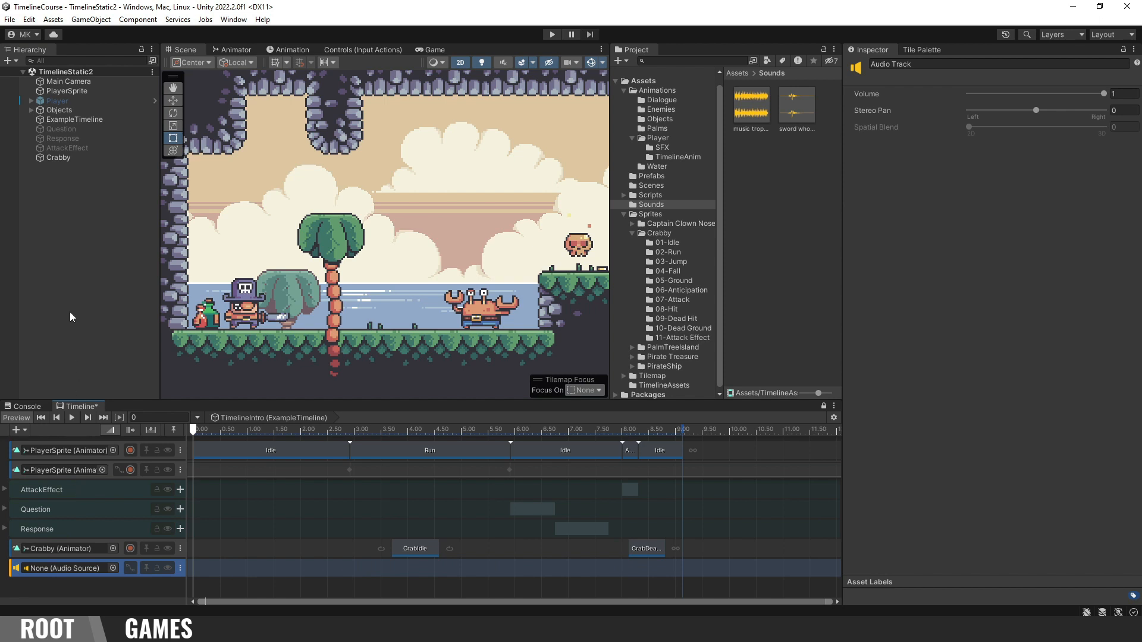
# Step: Create an empty GameObject named SoundTest in the scene and give it an Audio Source component
pyautogui.rightClick(73, 180)
pyautogui.click(126, 323)
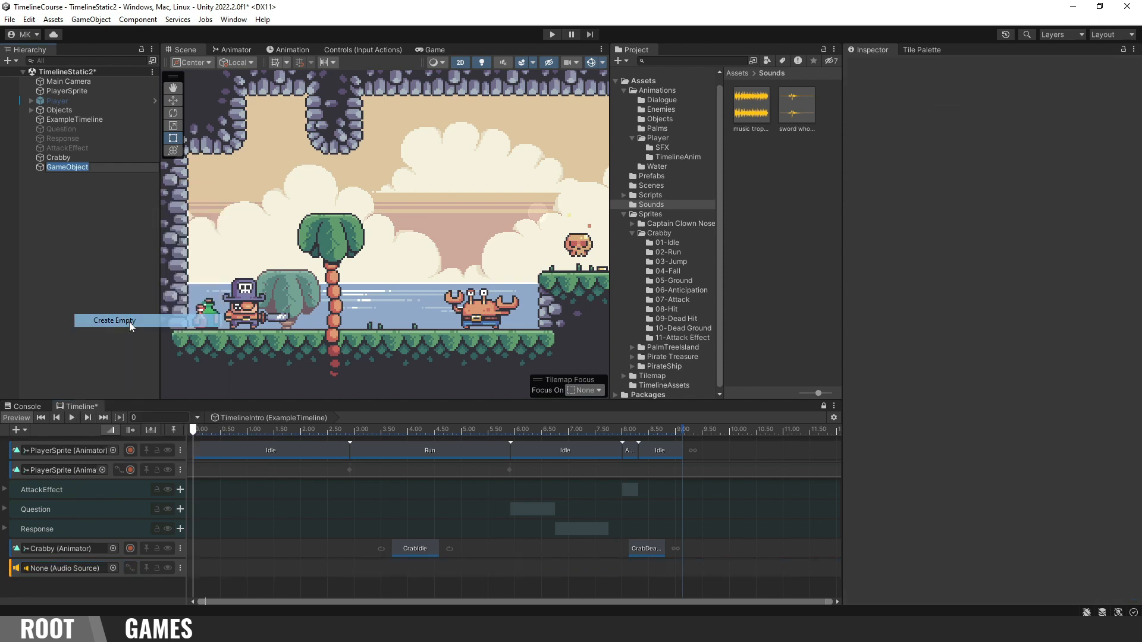
pyautogui.write('SoundTest')
pyautogui.press('Return')
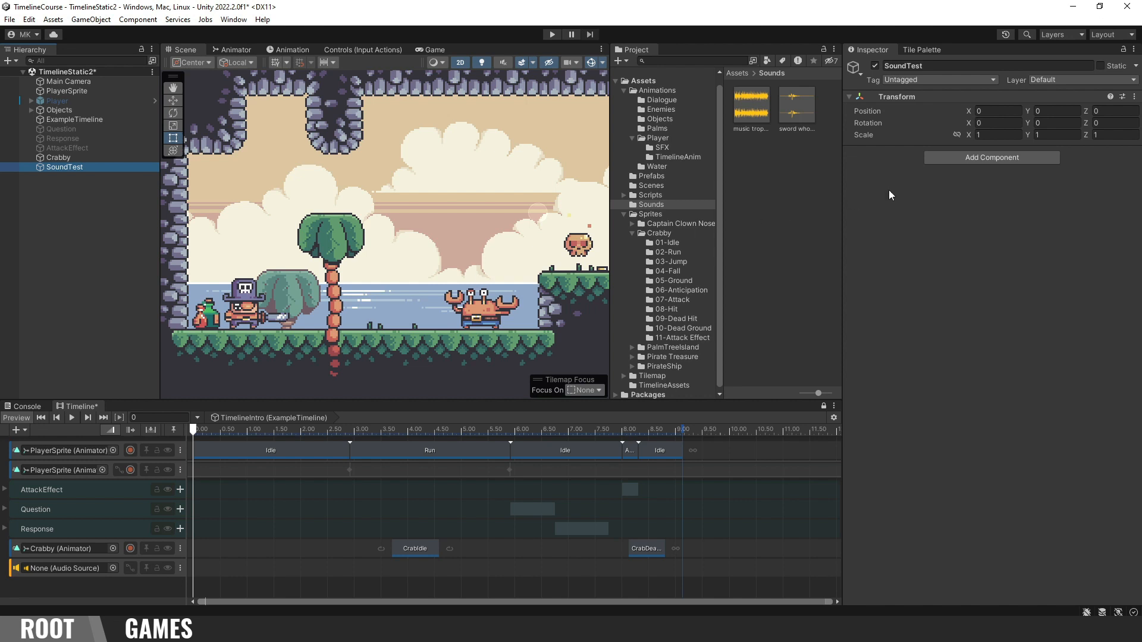
pyautogui.click(969, 159)
pyautogui.click(979, 198)
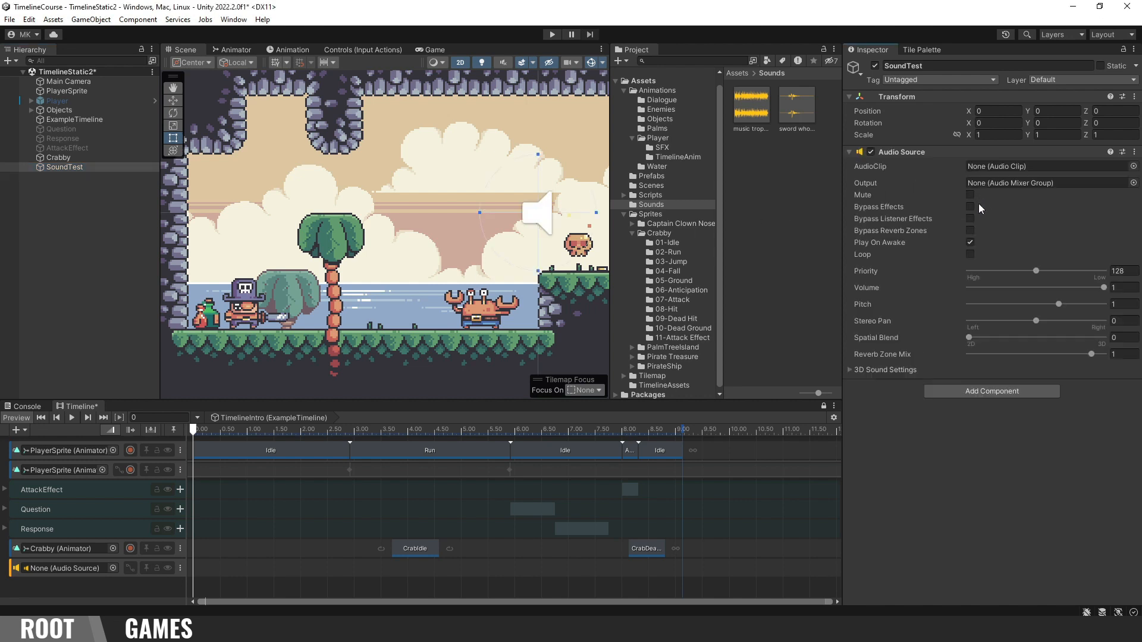
# Step: Bind SoundTest to the new audio track and place the music tropical clip on it, starting at about 2.28 s
pyautogui.moveTo(66, 167); pyautogui.dragTo(59, 569)
pyautogui.click(753, 111)
pyautogui.moveTo(754, 110); pyautogui.dragTo(316, 571)
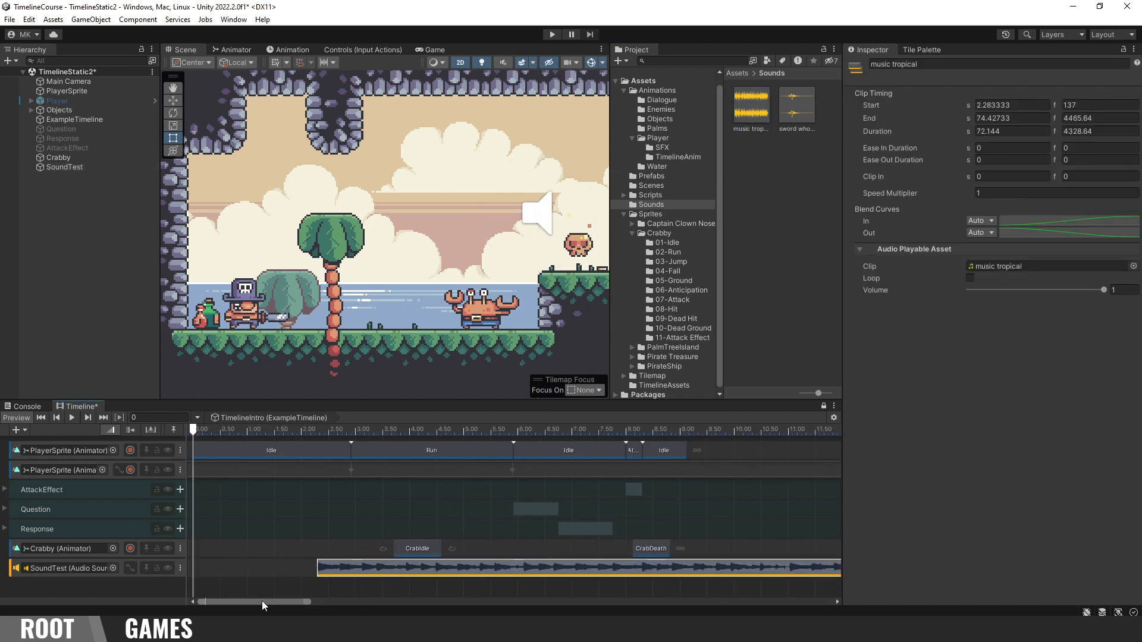
# Step: Preview the timeline from about 1.88 s, show the Game view, and test the music in Play mode
pyautogui.click(295, 431)
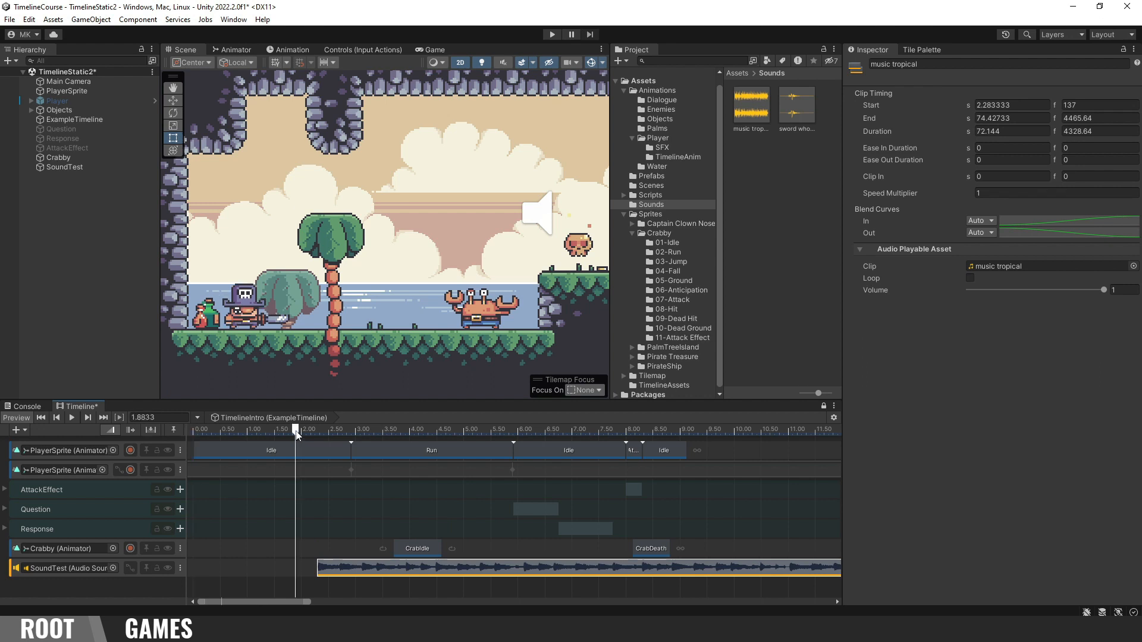
pyautogui.click(72, 418)
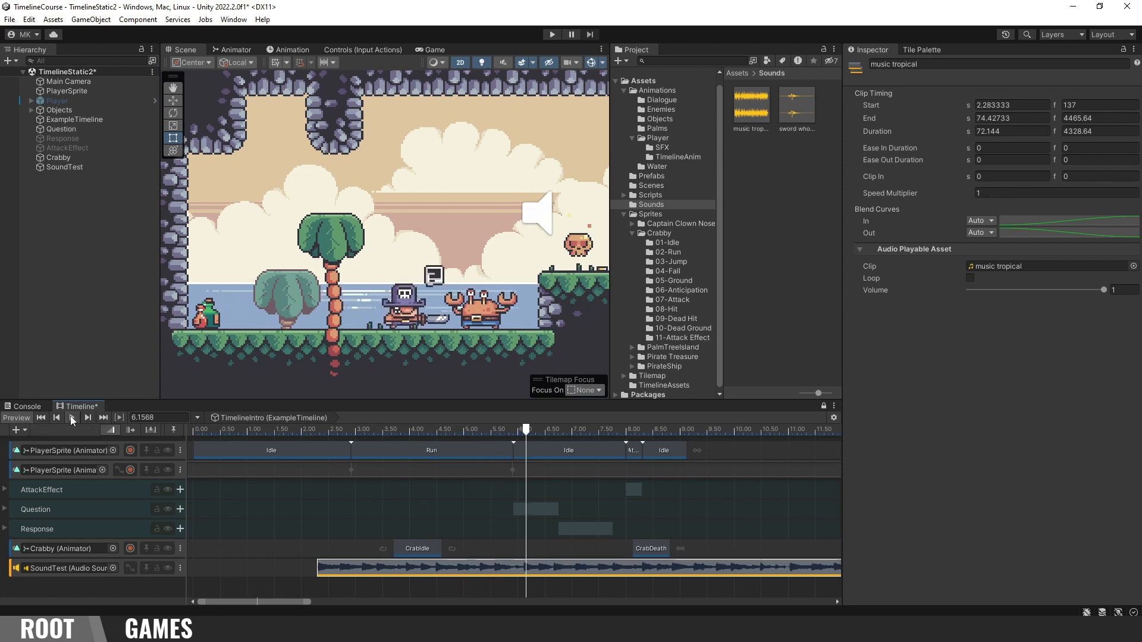
pyautogui.click(440, 50)
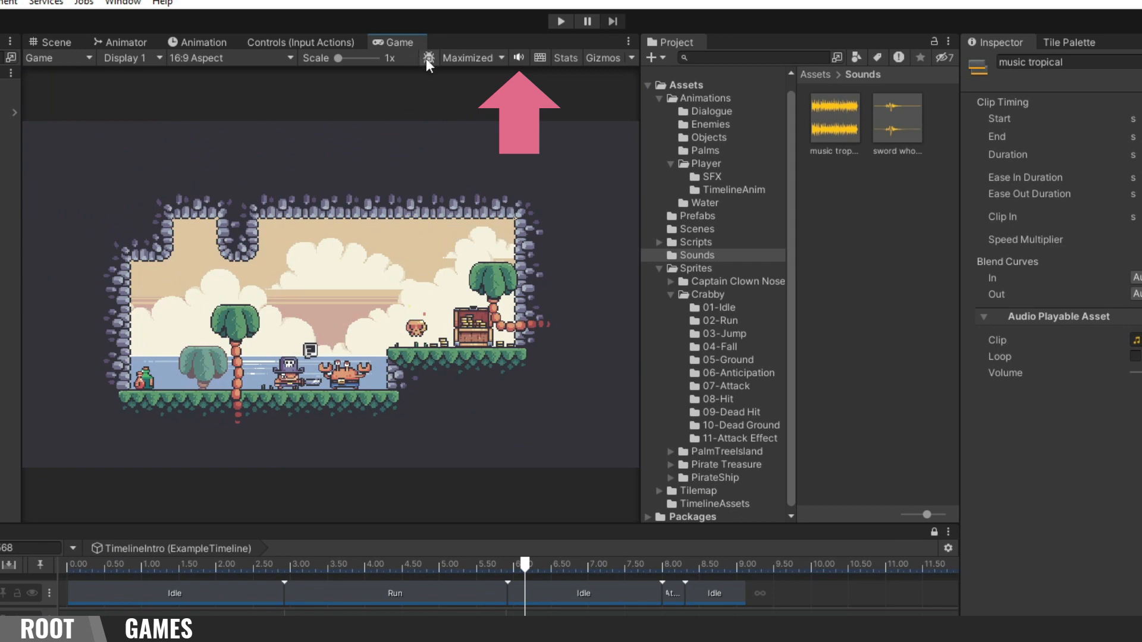
pyautogui.click(561, 22)
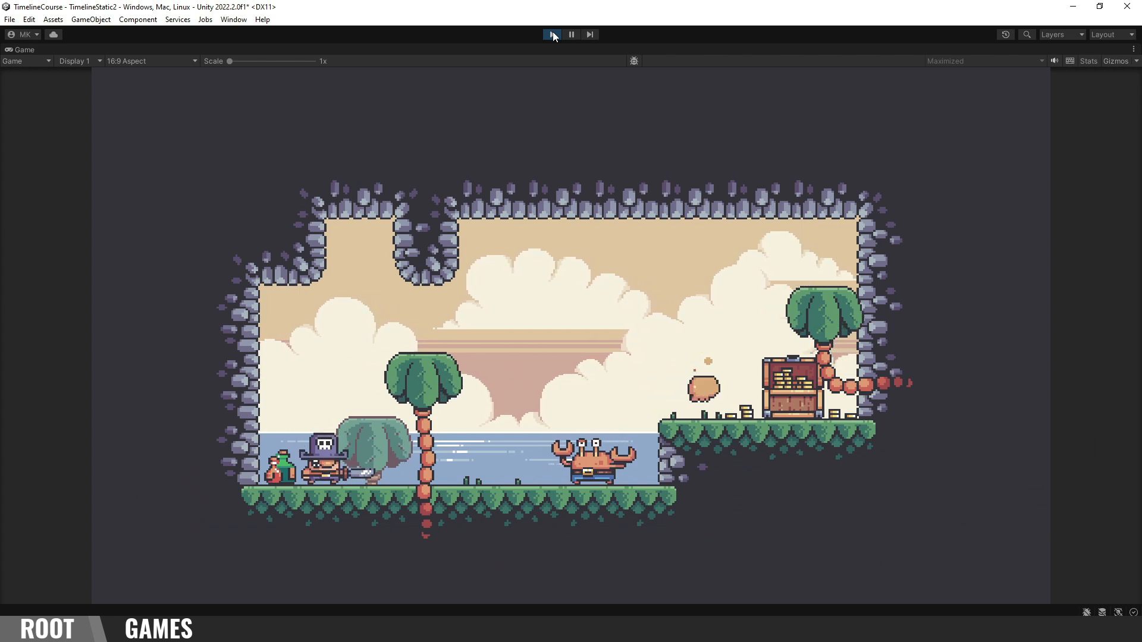
pyautogui.click(552, 34)
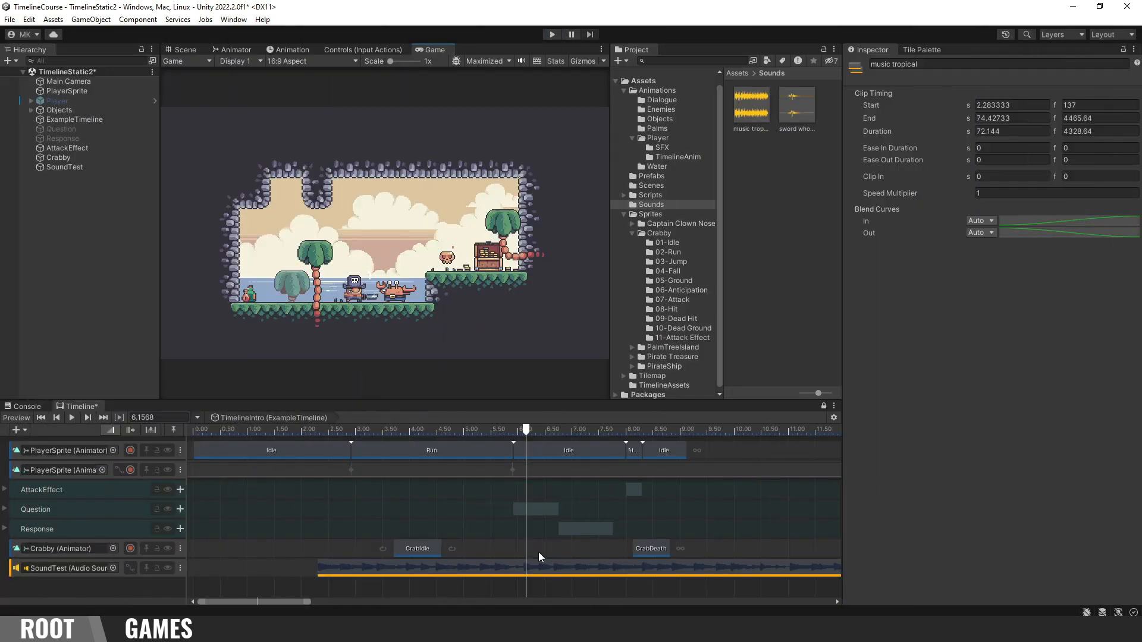
# Step: Lower the music tropical clip's volume to about 0.749
pyautogui.click(548, 566)
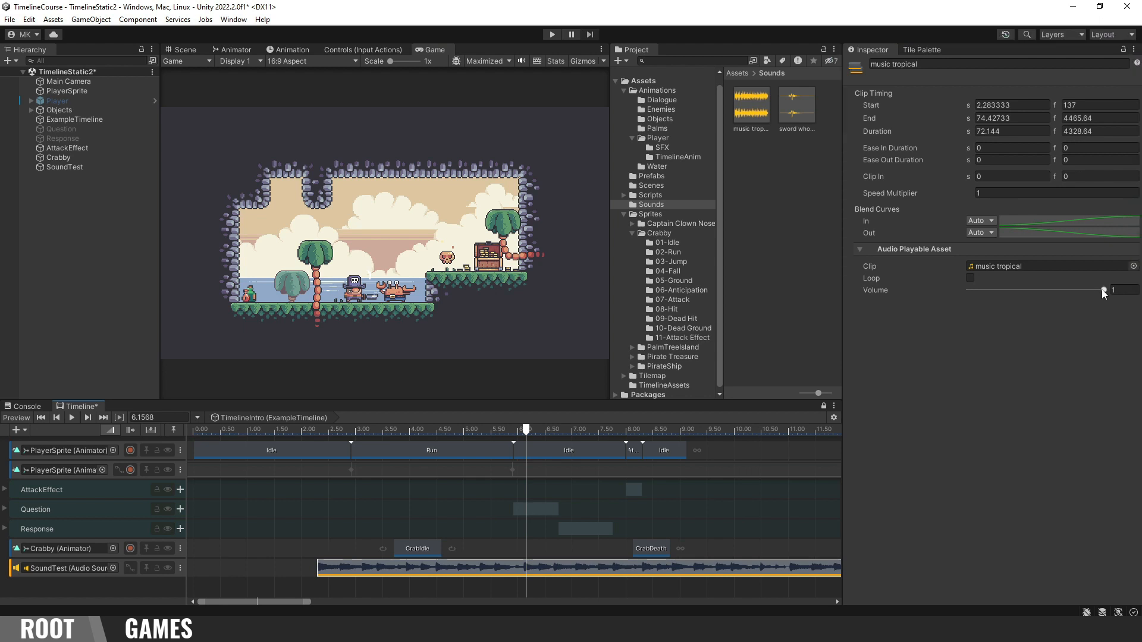
pyautogui.moveTo(1104, 291); pyautogui.dragTo(1068, 291)
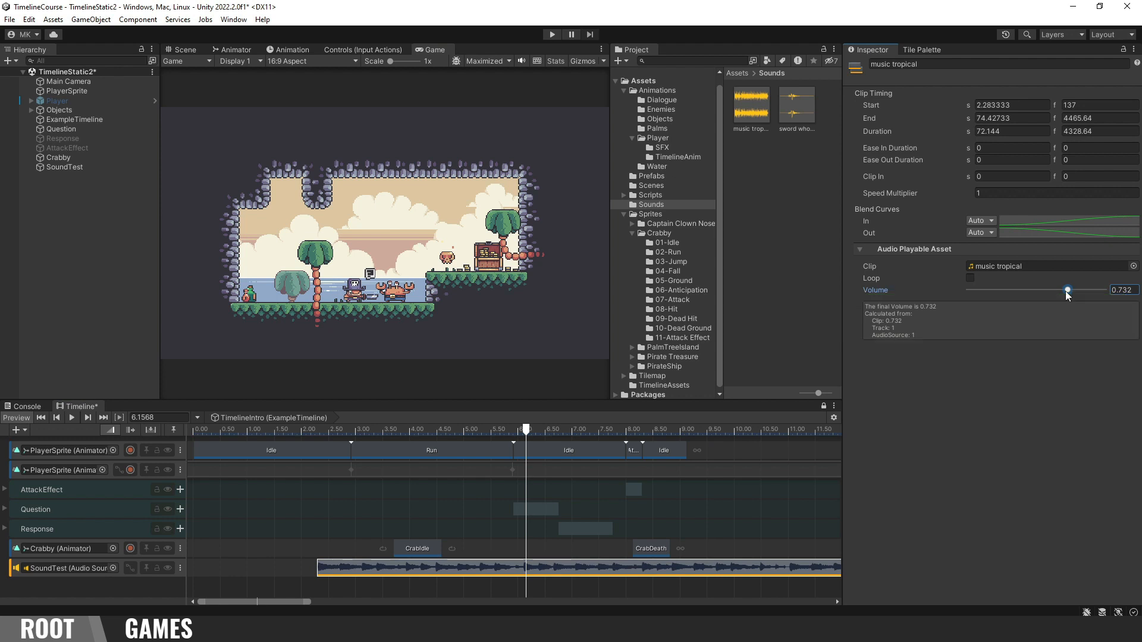
pyautogui.moveTo(1067, 291); pyautogui.dragTo(1069, 292)
# Step: Lower the audio track's volume to about 0.912 and the SoundTest Audio Source volume to about 0.793
pyautogui.click(251, 573)
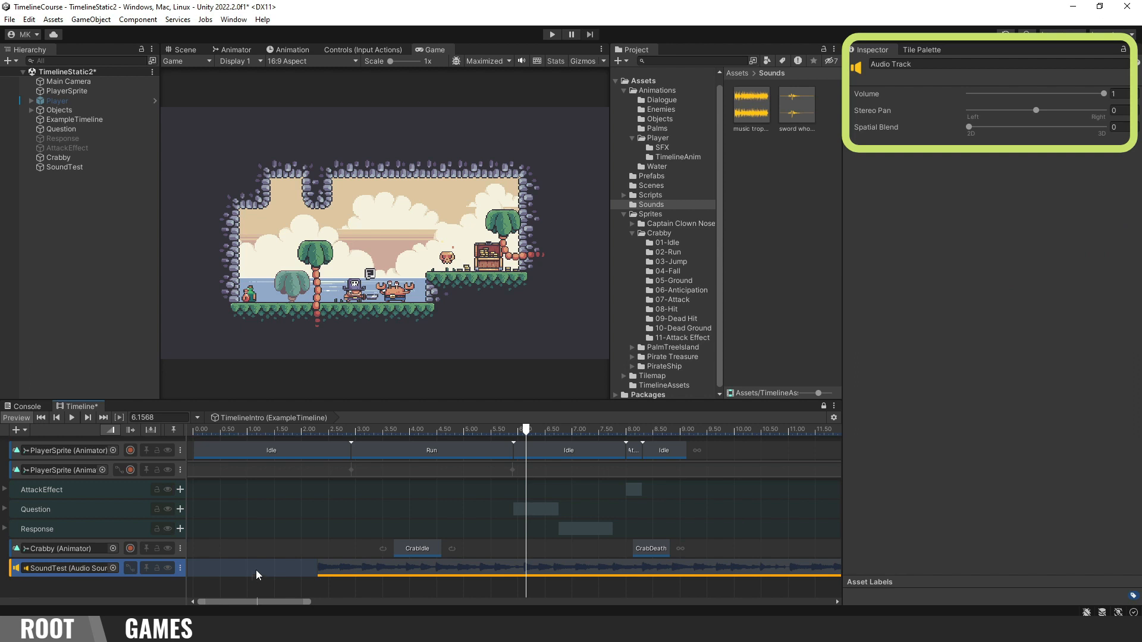
pyautogui.moveTo(1098, 95); pyautogui.dragTo(1094, 94)
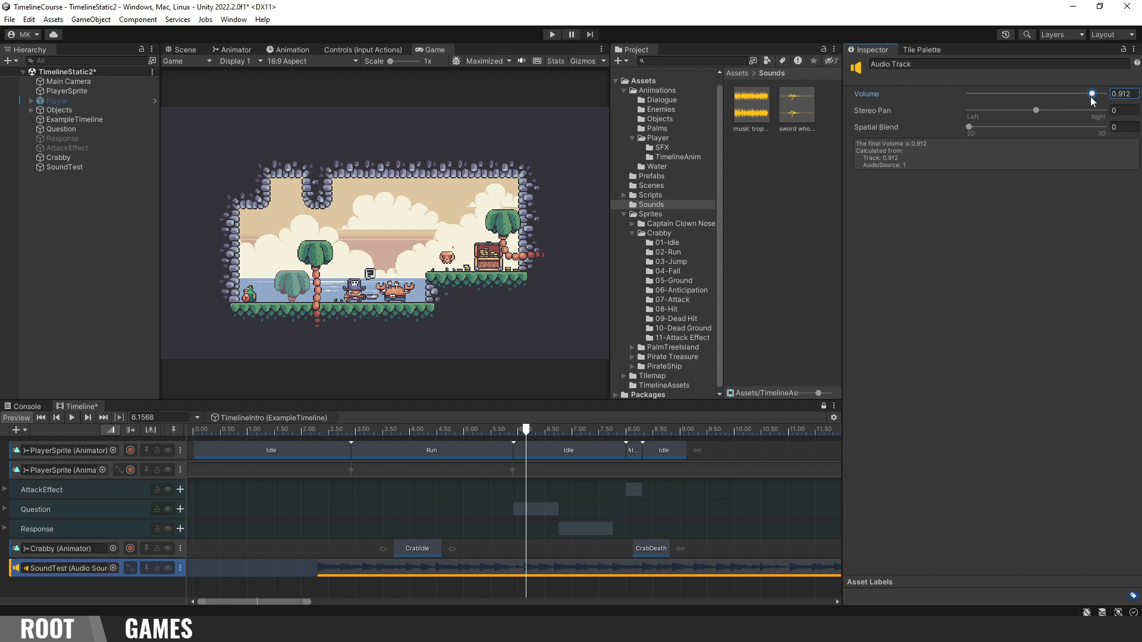
pyautogui.click(112, 167)
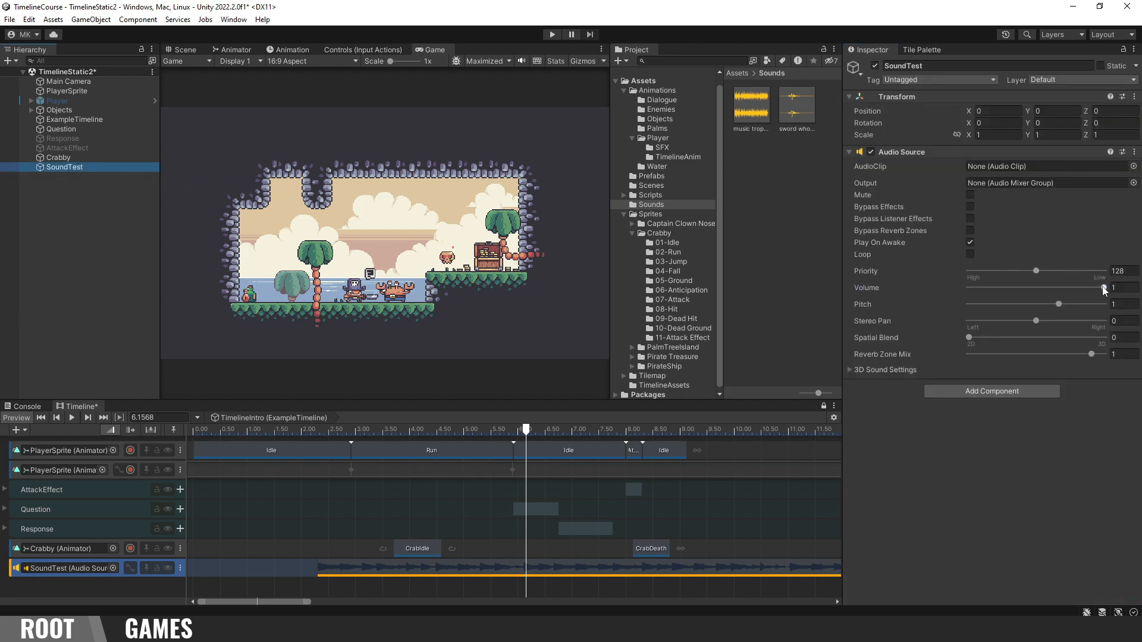
pyautogui.moveTo(1104, 287); pyautogui.dragTo(1076, 290)
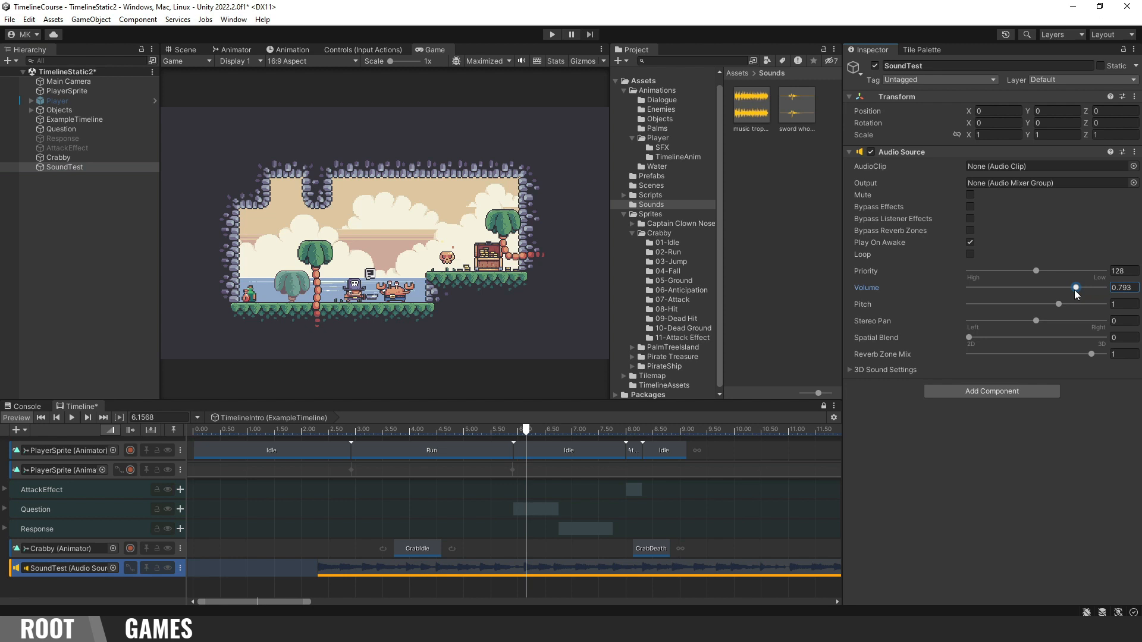
# Step: Set the music tropical clip's Ease In Duration to 1.45 s and place the playhead at about 1.87 s
pyautogui.click(562, 567)
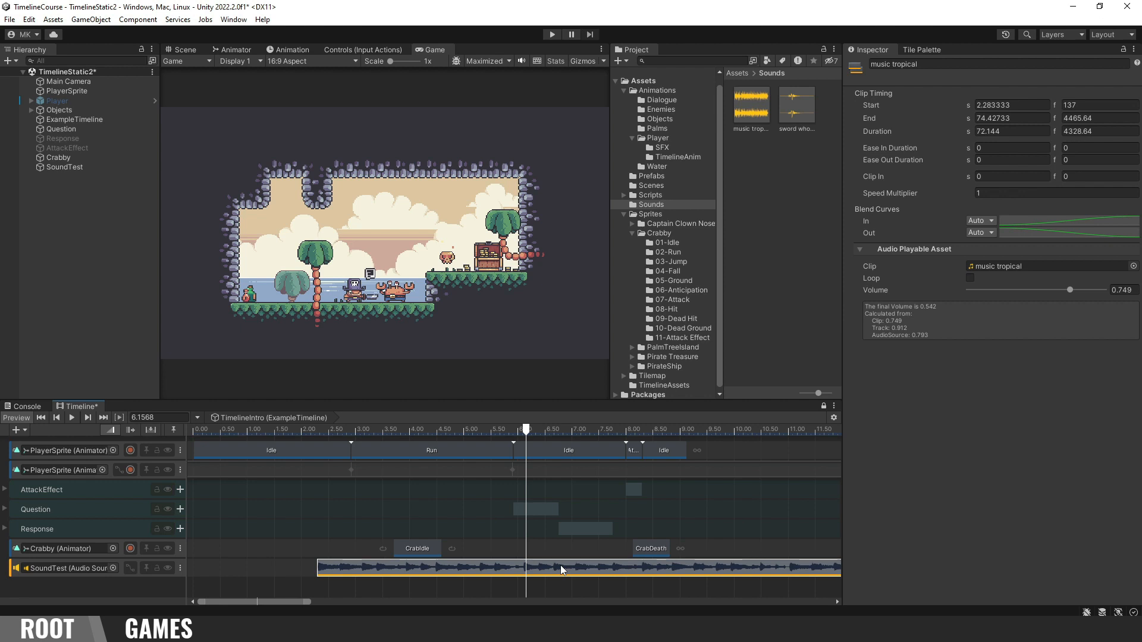
pyautogui.click(987, 148)
pyautogui.write('0.87')
pyautogui.press('Return')
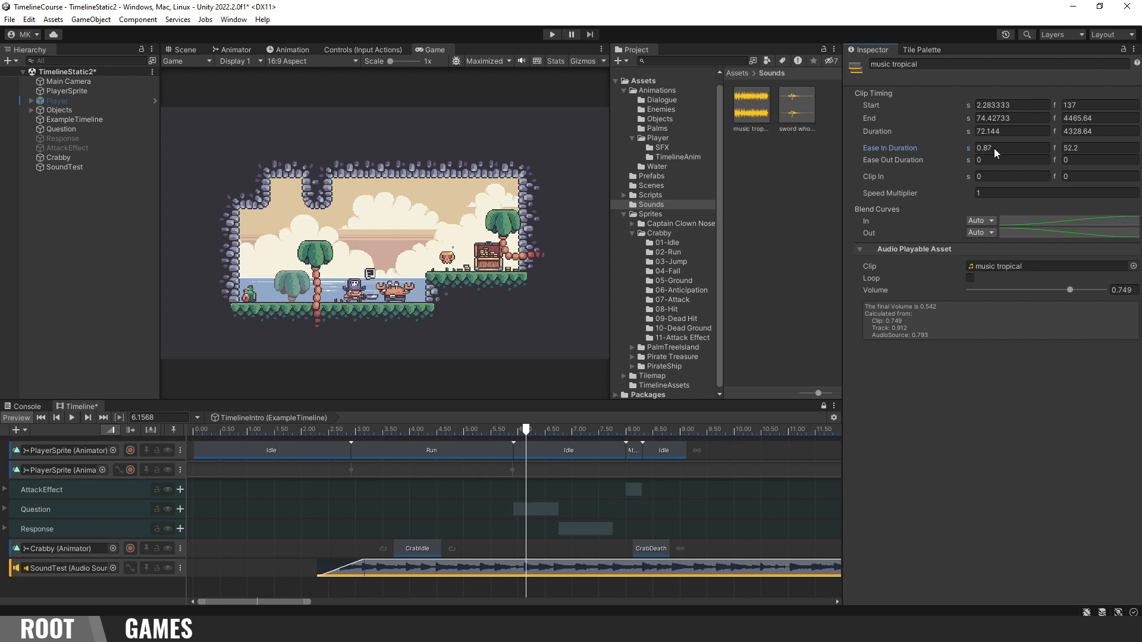
pyautogui.click(1005, 150)
pyautogui.write('1.45')
pyautogui.click(294, 430)
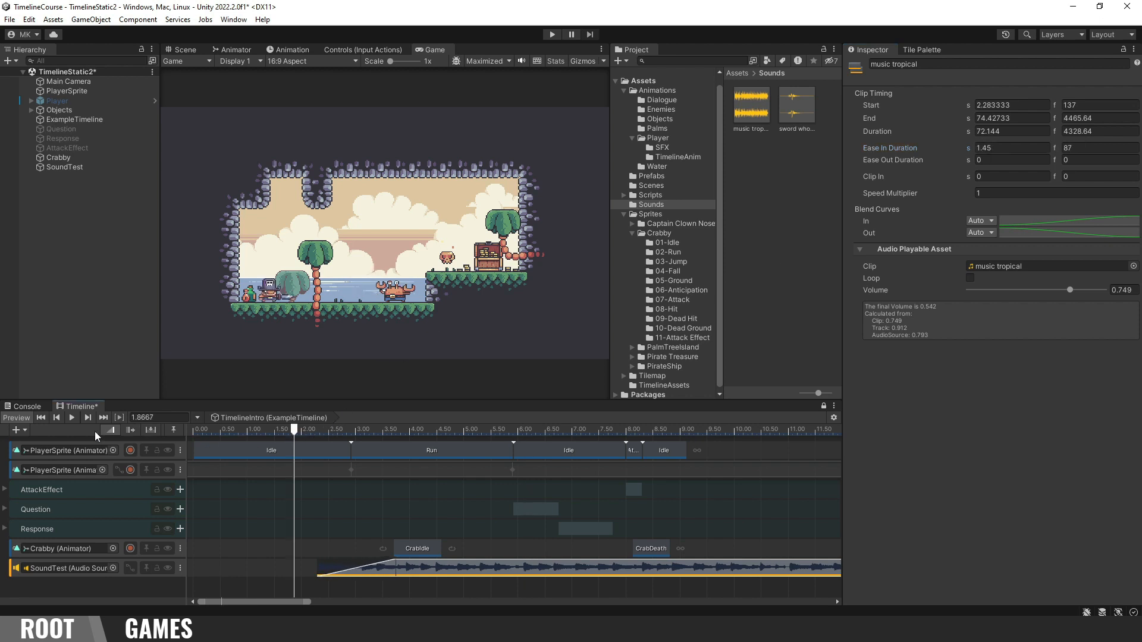
# Step: Preview the timeline's music fade-in, then move the music tropical clip so it starts at 0 s
pyautogui.click(70, 419)
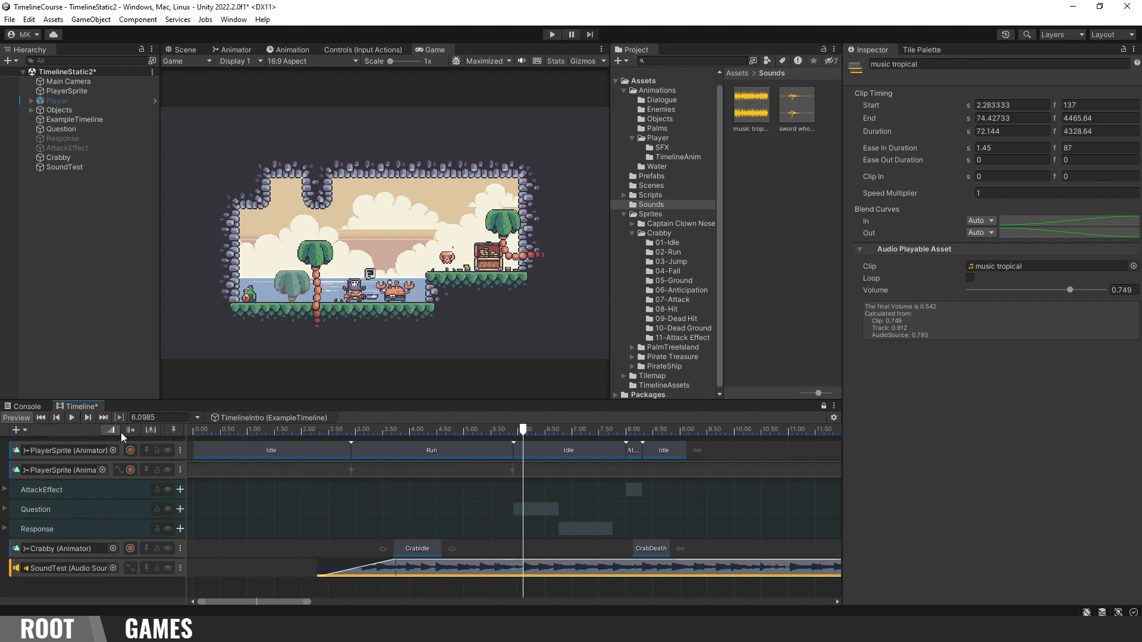
pyautogui.moveTo(473, 572); pyautogui.dragTo(339, 569)
# Step: Trim the end of the music tropical clip to about 10.37 s
pyautogui.scroll(-10, 639, 485)
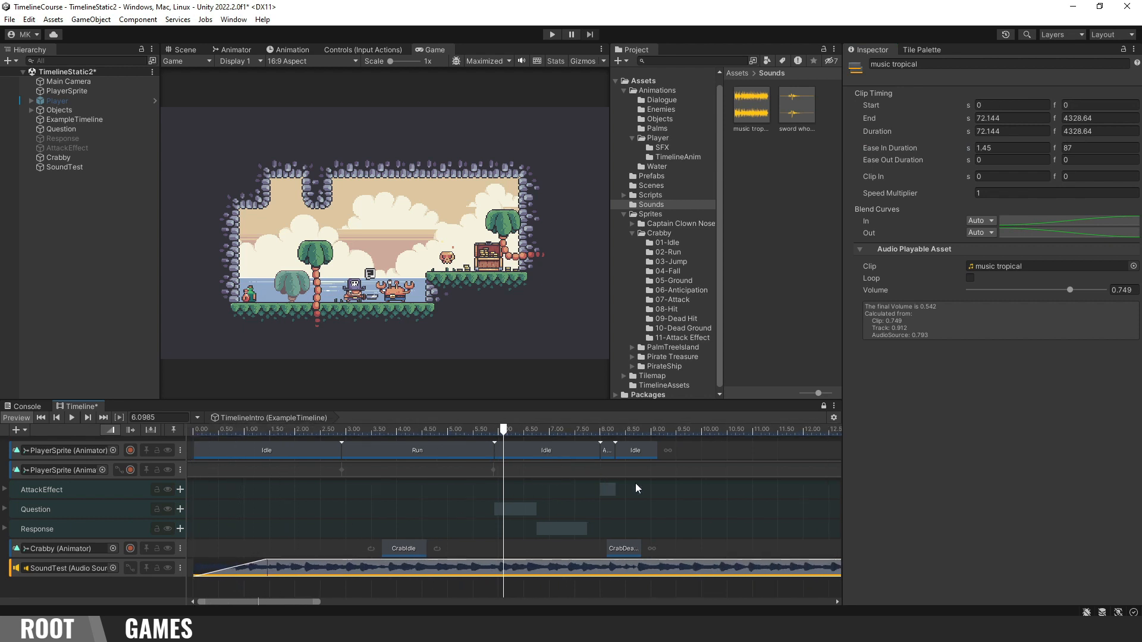
pyautogui.scroll(-5, 639, 490)
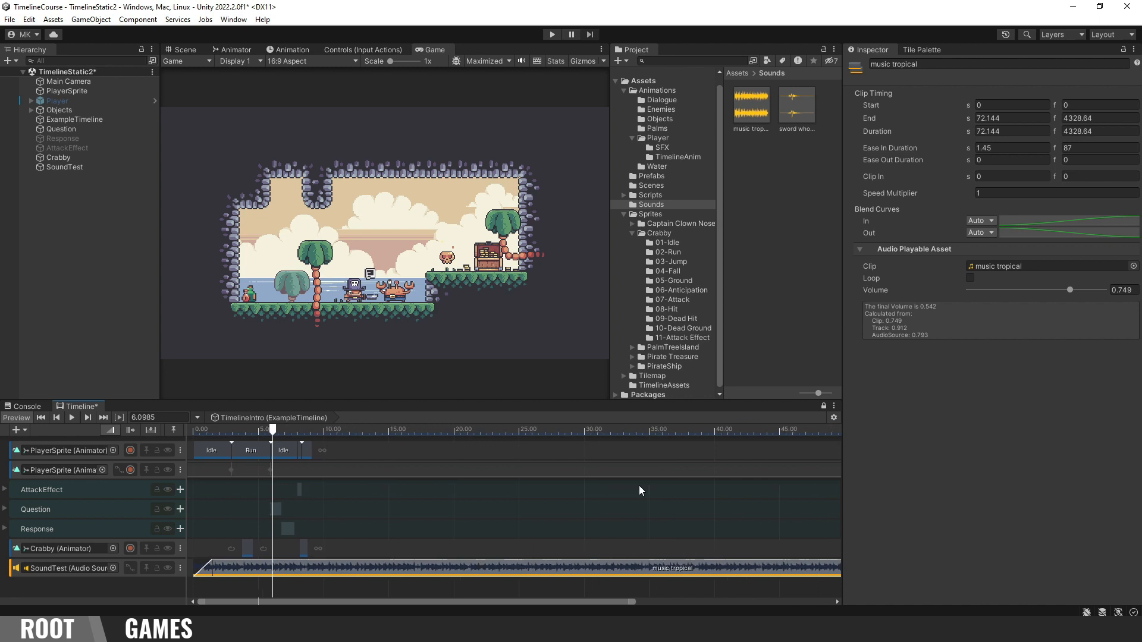
pyautogui.moveTo(762, 572); pyautogui.dragTo(276, 571)
pyautogui.scroll(15, 263, 491)
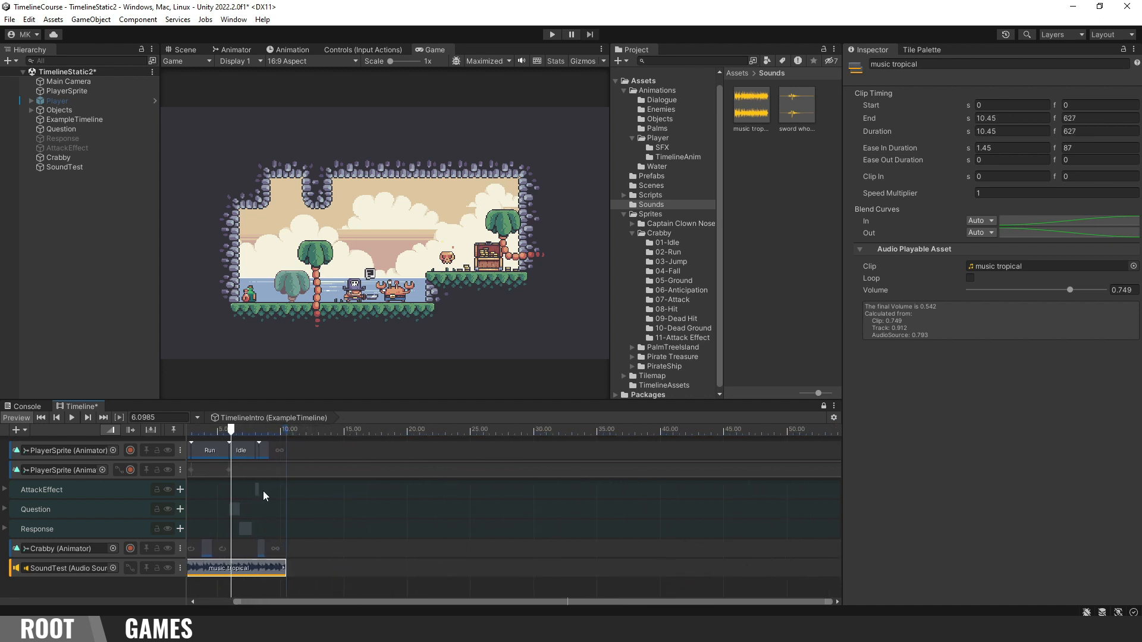
pyautogui.moveTo(501, 601); pyautogui.dragTo(430, 603)
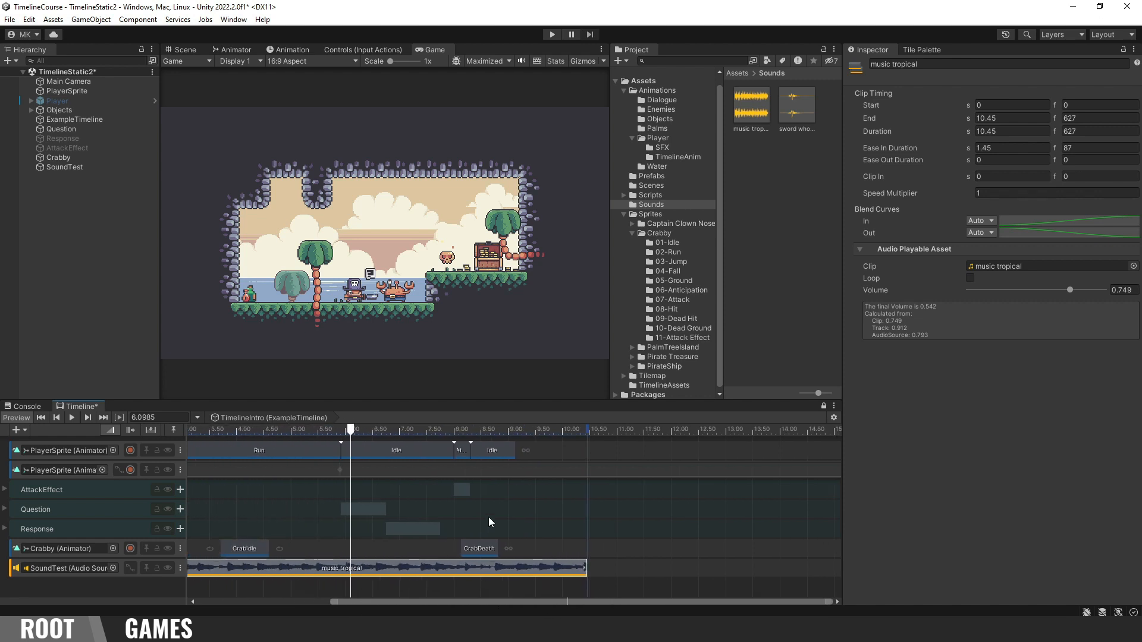
pyautogui.scroll(3, 488, 516)
pyautogui.moveTo(627, 569); pyautogui.dragTo(621, 571)
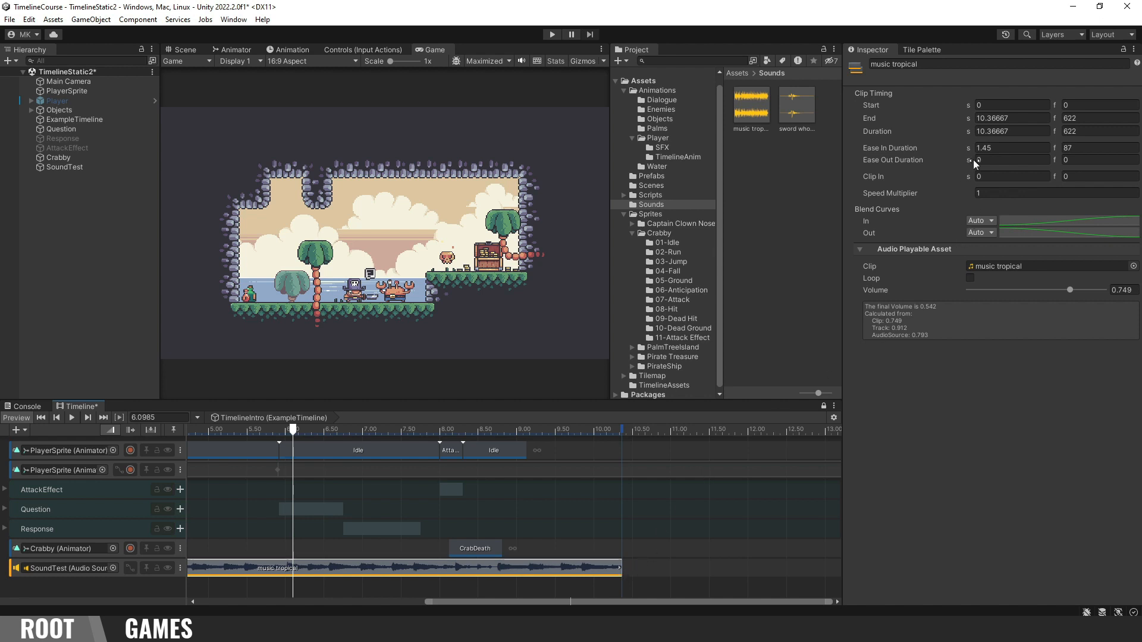
# Step: Set the music tropical clip's Ease Out Duration to 1.37 s, preview the fade-out from about 7.87 s, and save the scene
pyautogui.moveTo(973, 160); pyautogui.dragTo(1004, 162)
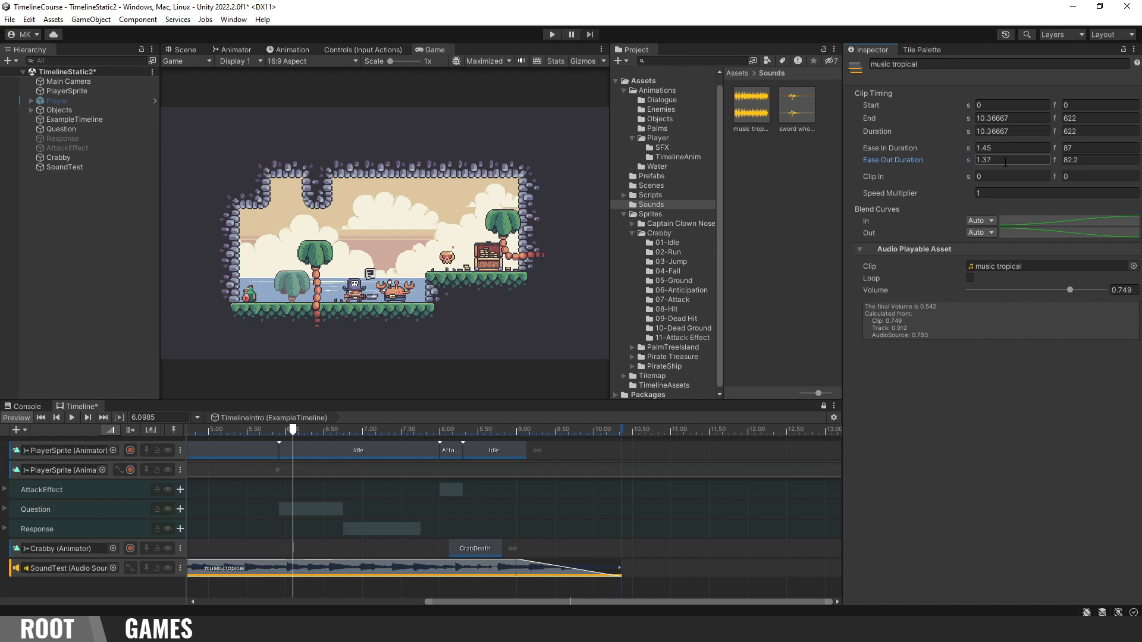
pyautogui.click(427, 430)
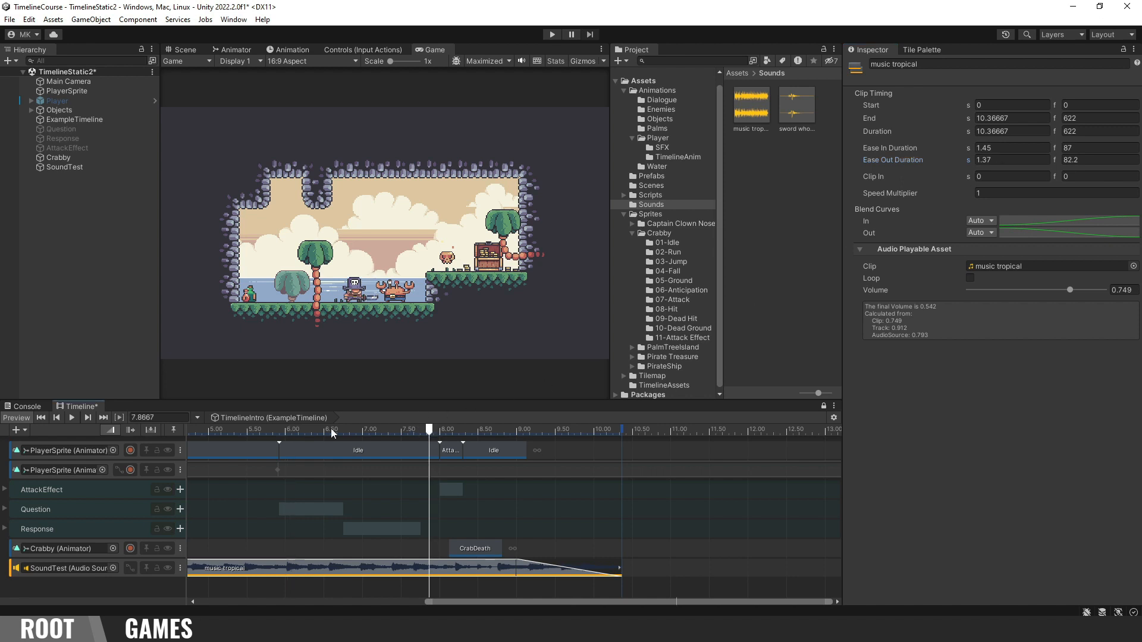
pyautogui.click(73, 417)
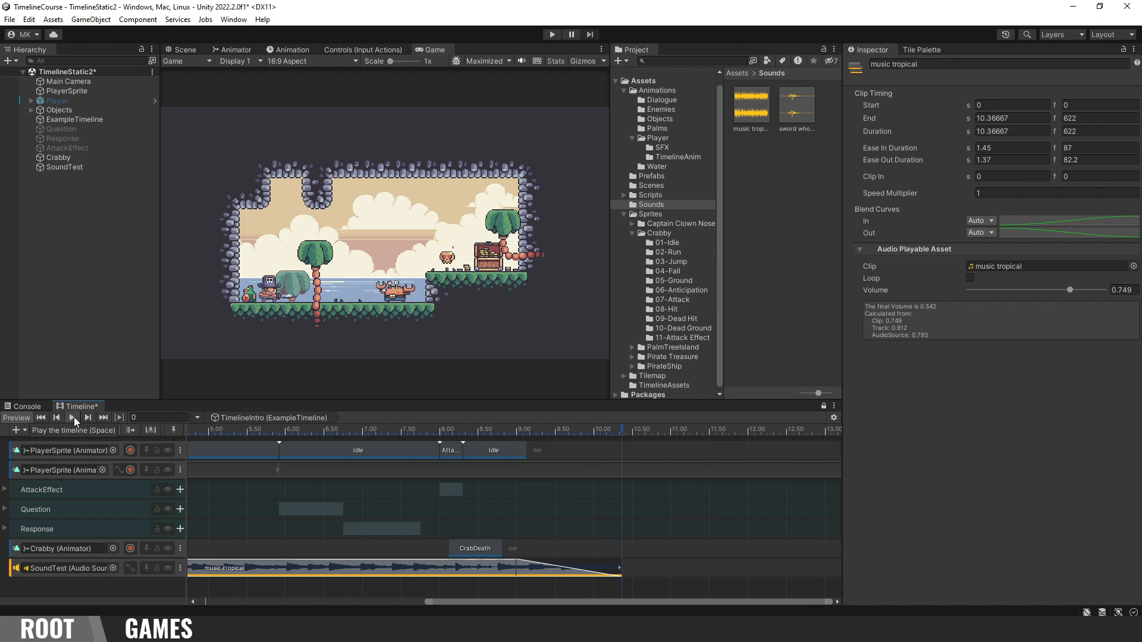
pyautogui.hotkey('ctrl', 's')
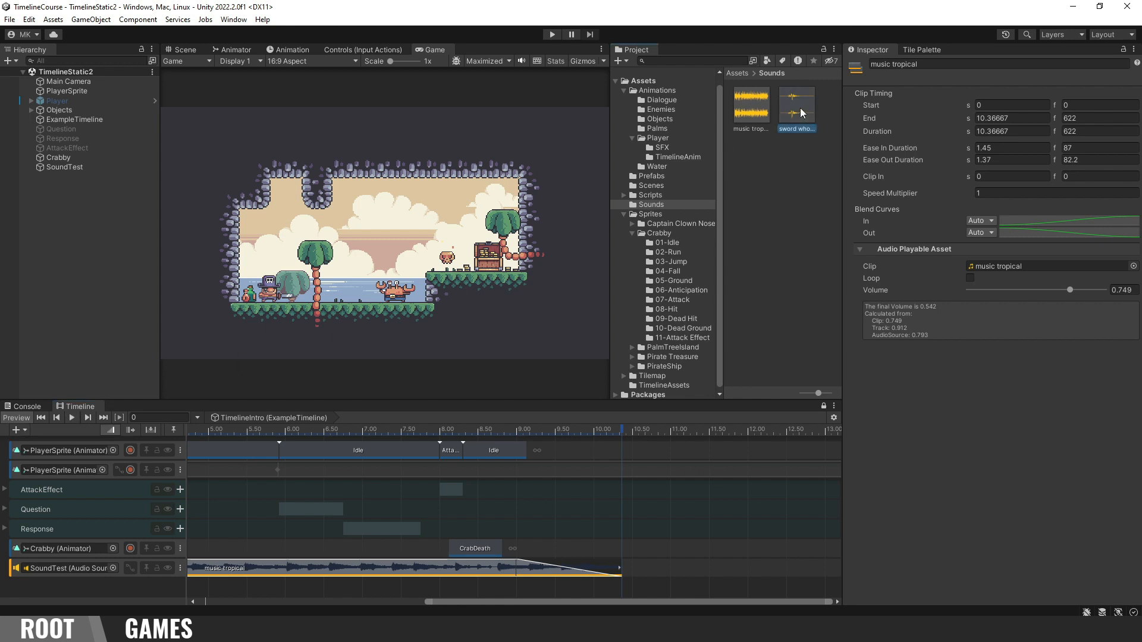
# Step: Add the sword whoosh sound as a clip on a new audio track and bind that track to SoundTest
pyautogui.moveTo(801, 108); pyautogui.dragTo(475, 588)
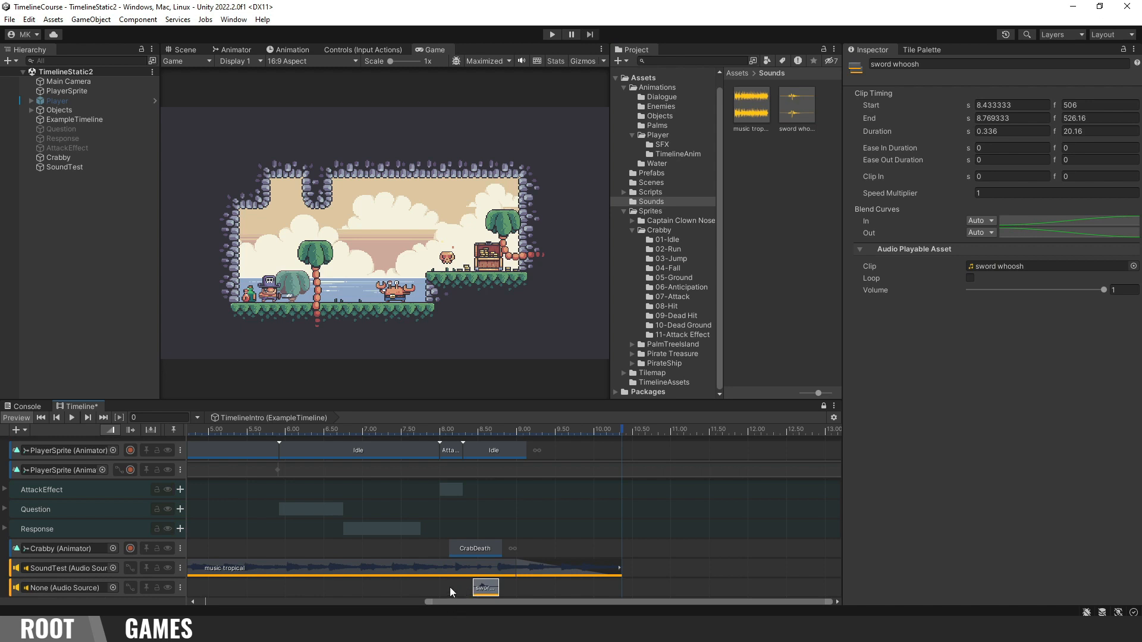
pyautogui.moveTo(77, 167); pyautogui.dragTo(83, 584)
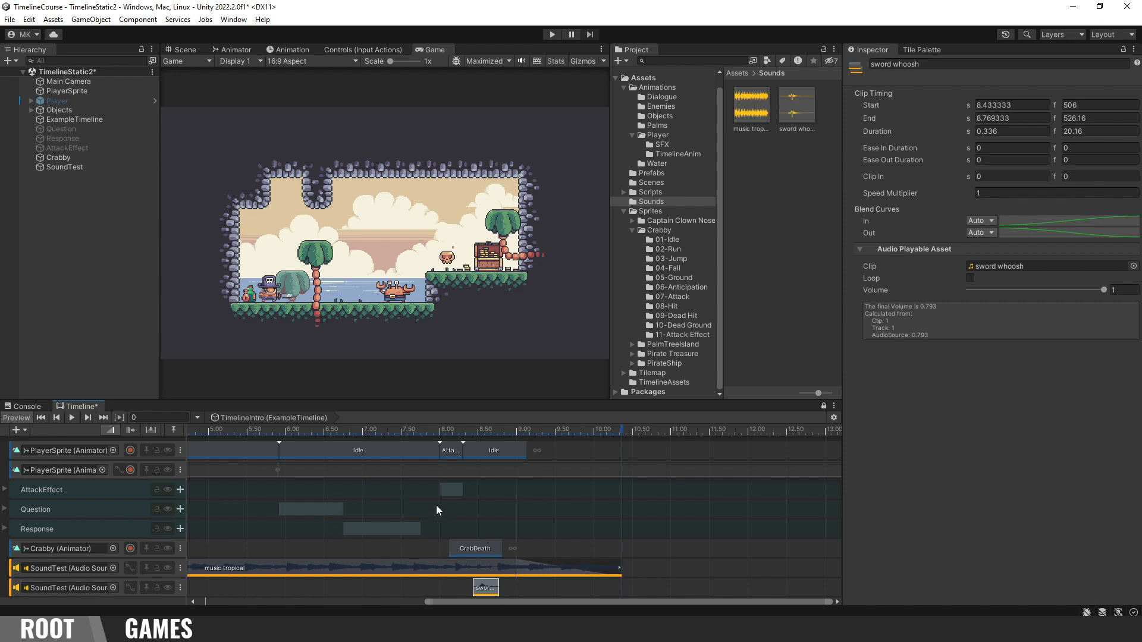
# Step: Move the sword whoosh clip to start at 8.05 s, near the beginning of the AttackTimeline clip
pyautogui.scroll(2, 444, 516)
pyautogui.scroll(4, 442, 515)
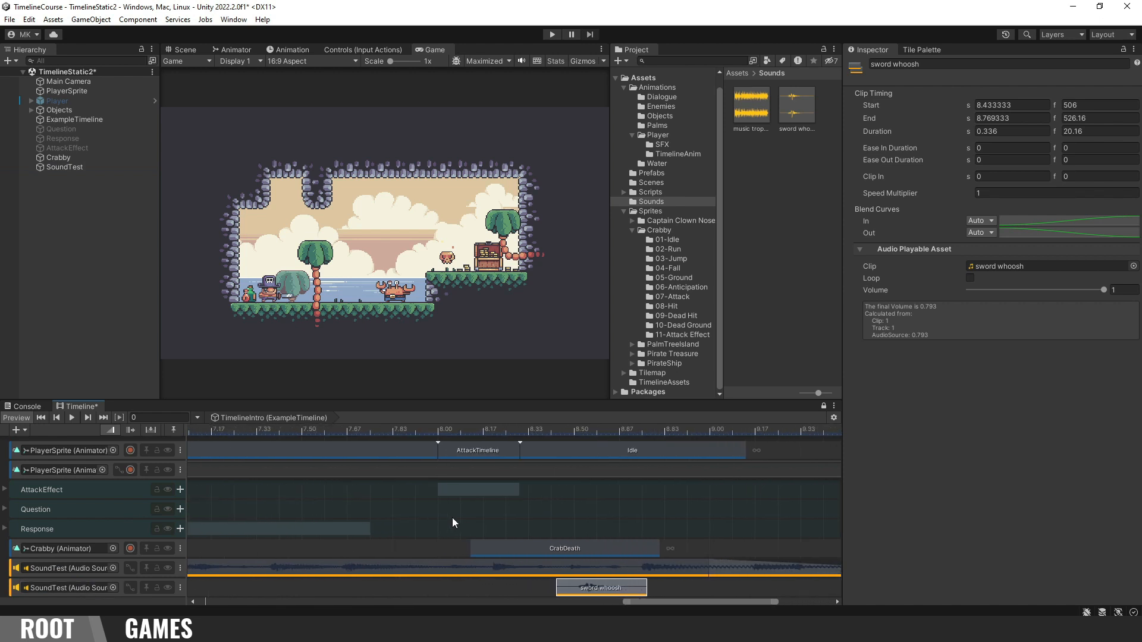
pyautogui.scroll(1, 467, 529)
pyautogui.moveTo(635, 593); pyautogui.dragTo(498, 588)
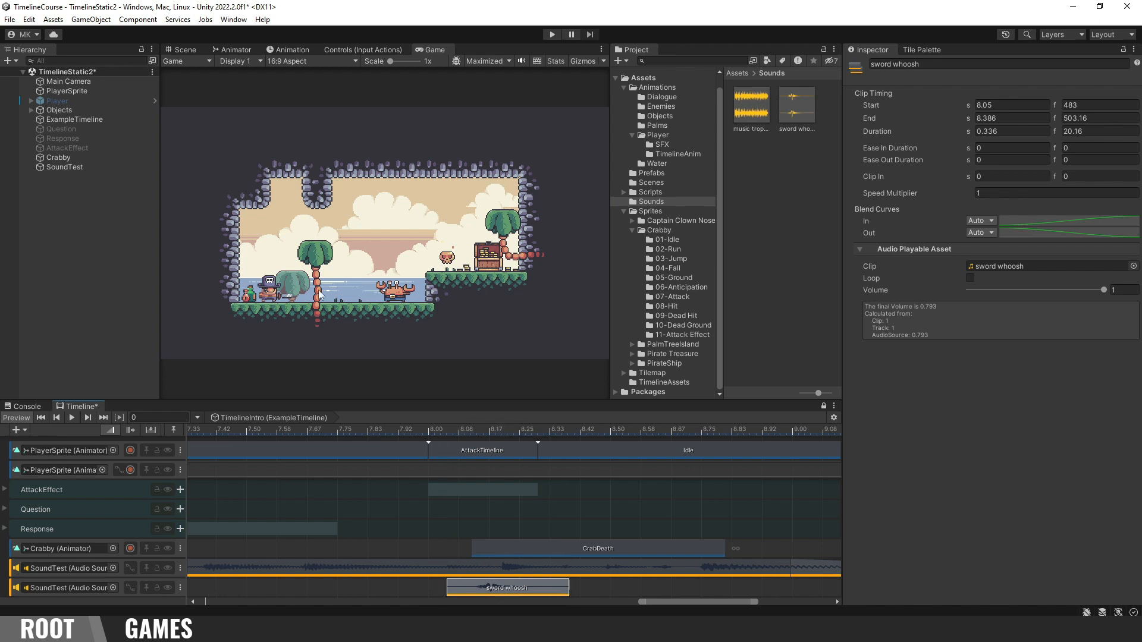
# Step: Preview the sword whoosh timing in the Scene view and test the cutscene in Play mode
pyautogui.click(193, 50)
pyautogui.moveTo(401, 431); pyautogui.dragTo(320, 436)
pyautogui.click(70, 420)
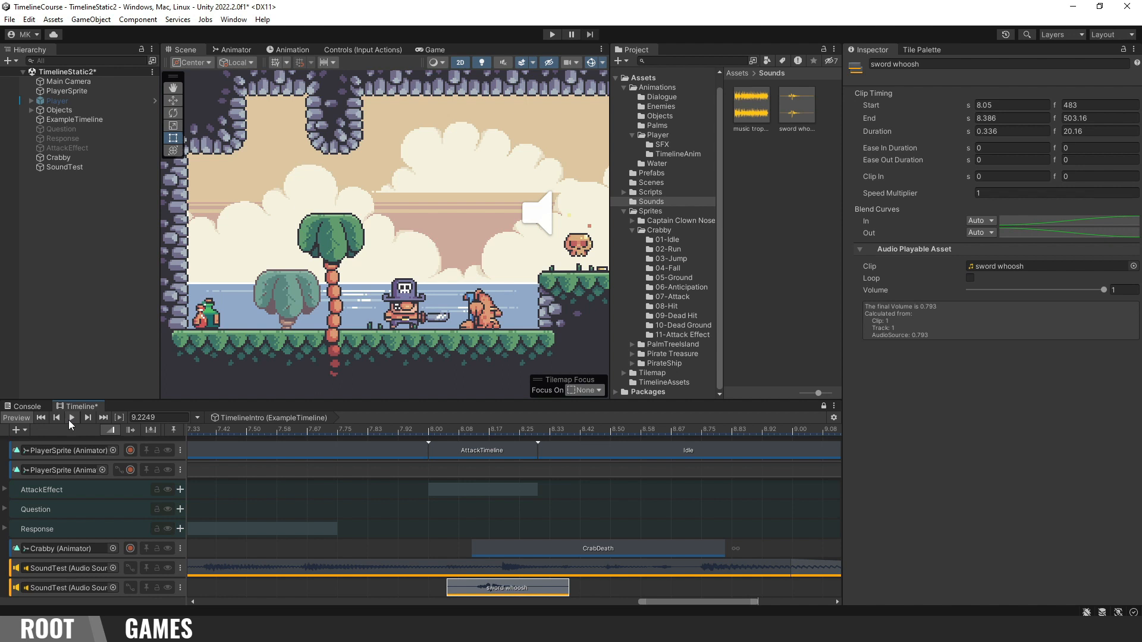
pyautogui.click(552, 34)
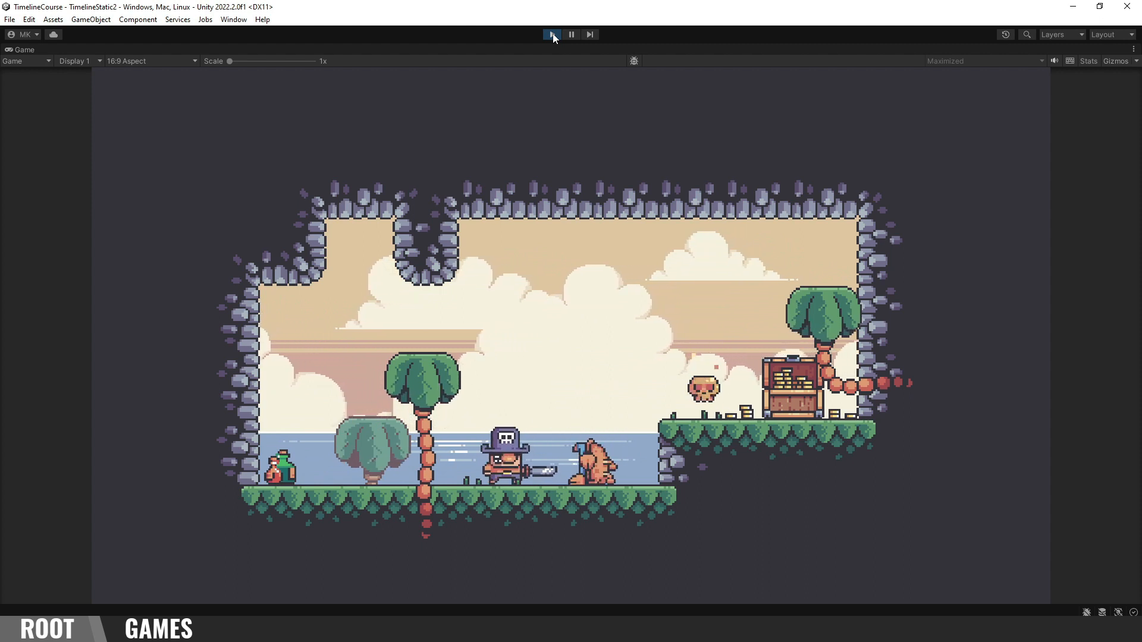
pyautogui.click(552, 34)
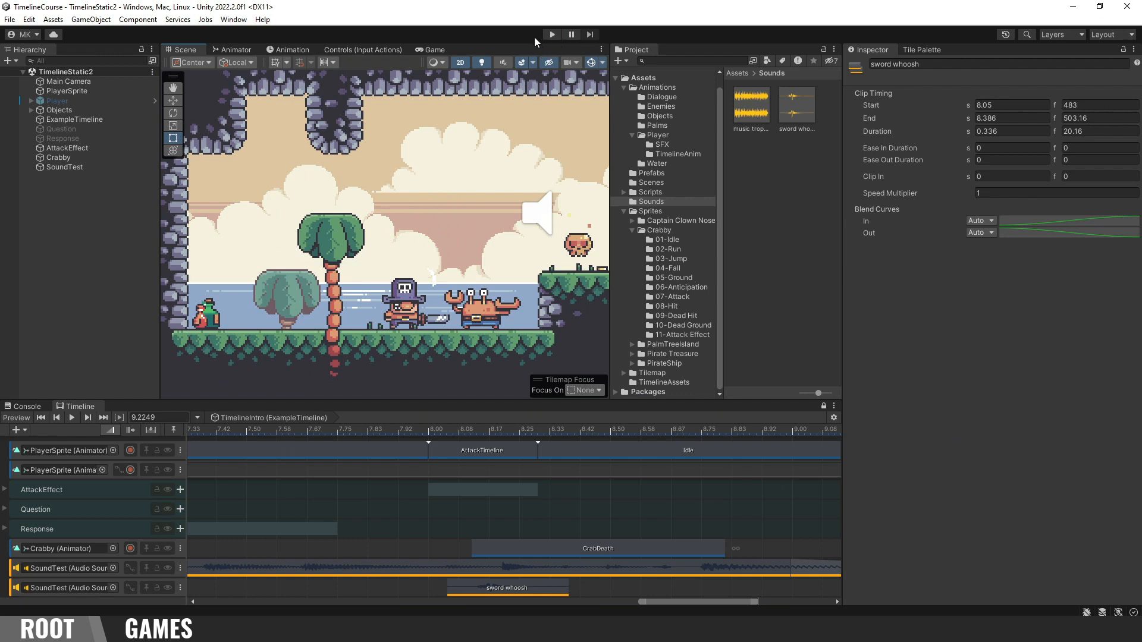
# Step: Add a track group to the timeline and name it Sound
pyautogui.click(16, 429)
pyautogui.click(36, 441)
pyautogui.doubleClick(62, 589)
pyautogui.write('S')
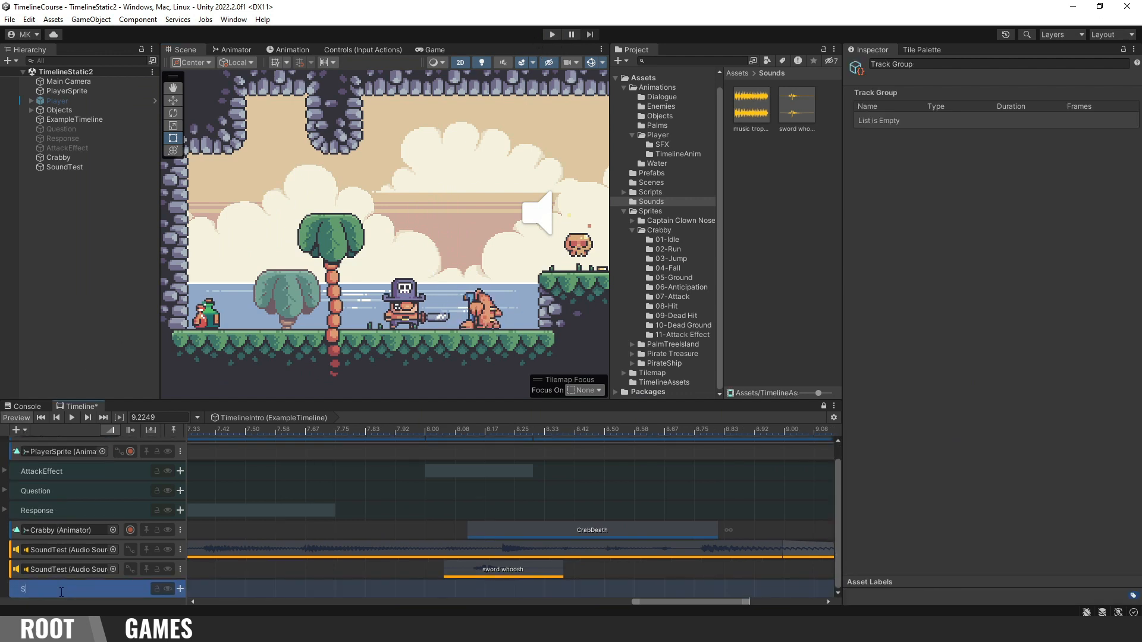
pyautogui.write('ound')
pyautogui.press('Return')
# Step: Move both SoundTest audio tracks into the Sound group and end the Play mode test
pyautogui.click(10, 552)
pyautogui.keyDown('shift'); pyautogui.click(11, 569); pyautogui.keyUp('shift')
pyautogui.moveTo(16, 550); pyautogui.dragTo(34, 592)
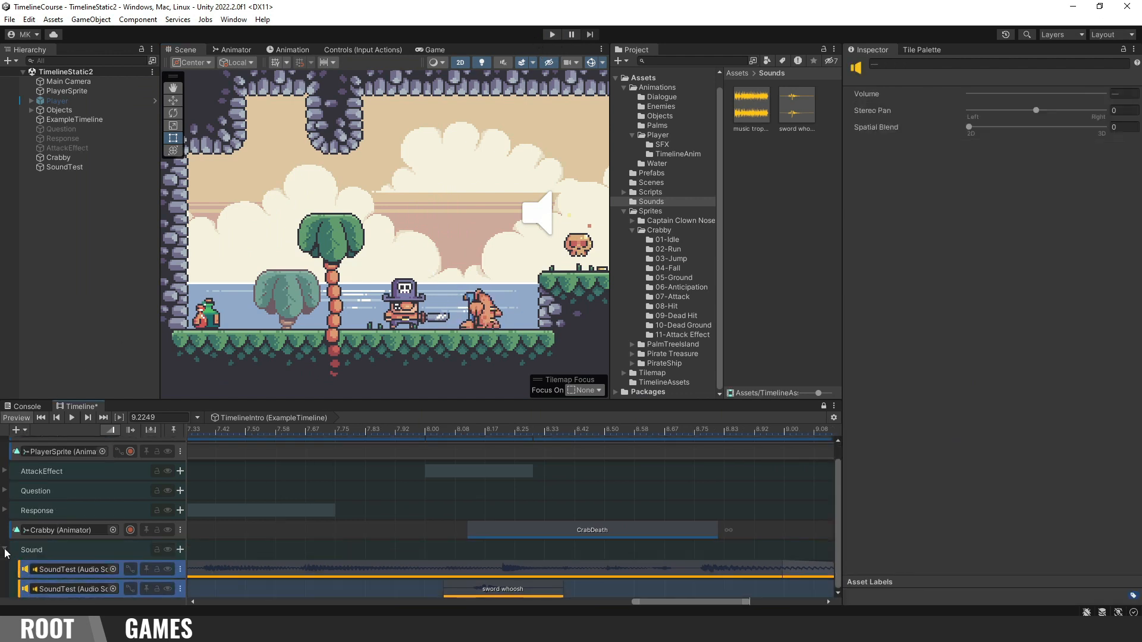
pyautogui.click(5, 552)
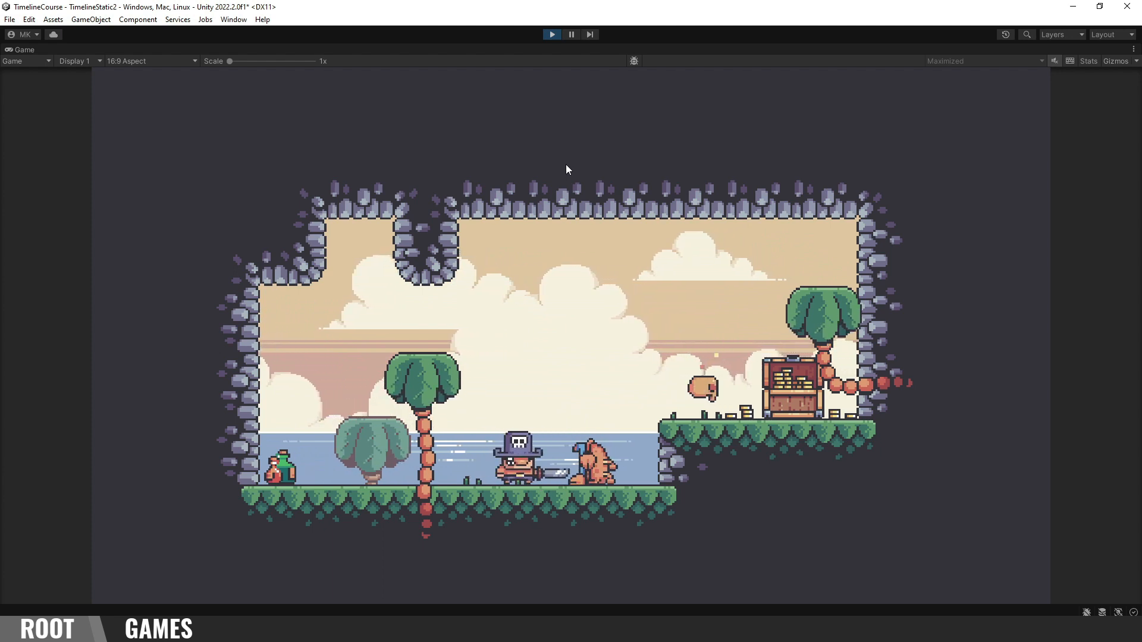
pyautogui.hotkey('ctrl', 'p')
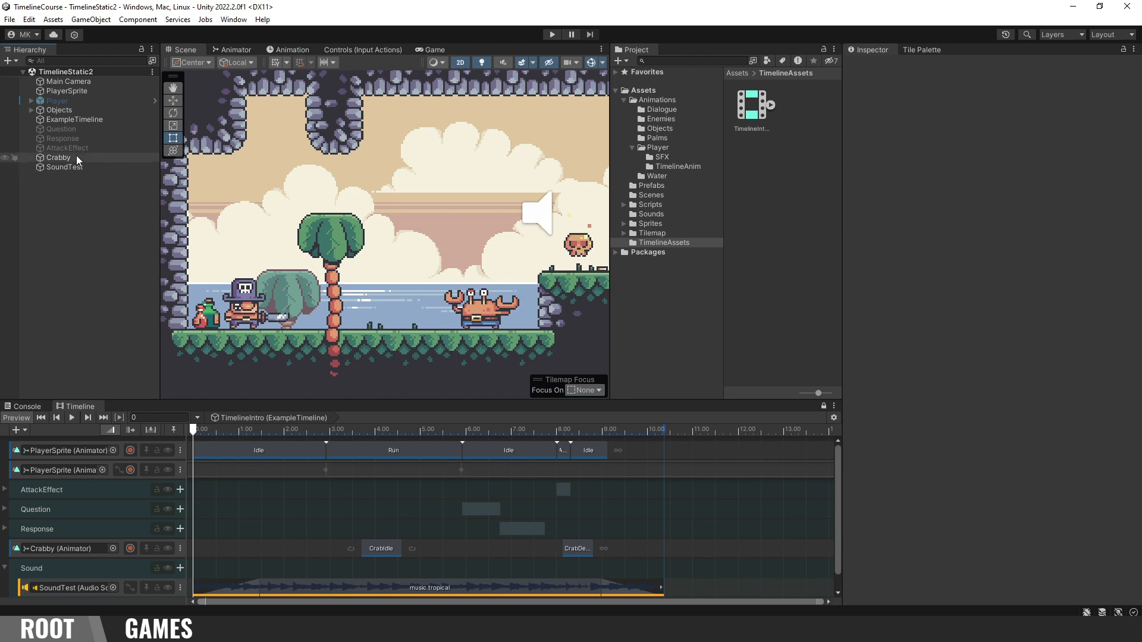
# Step: Deactivate the PlayerSprite object and activate the Player object
pyautogui.click(84, 92)
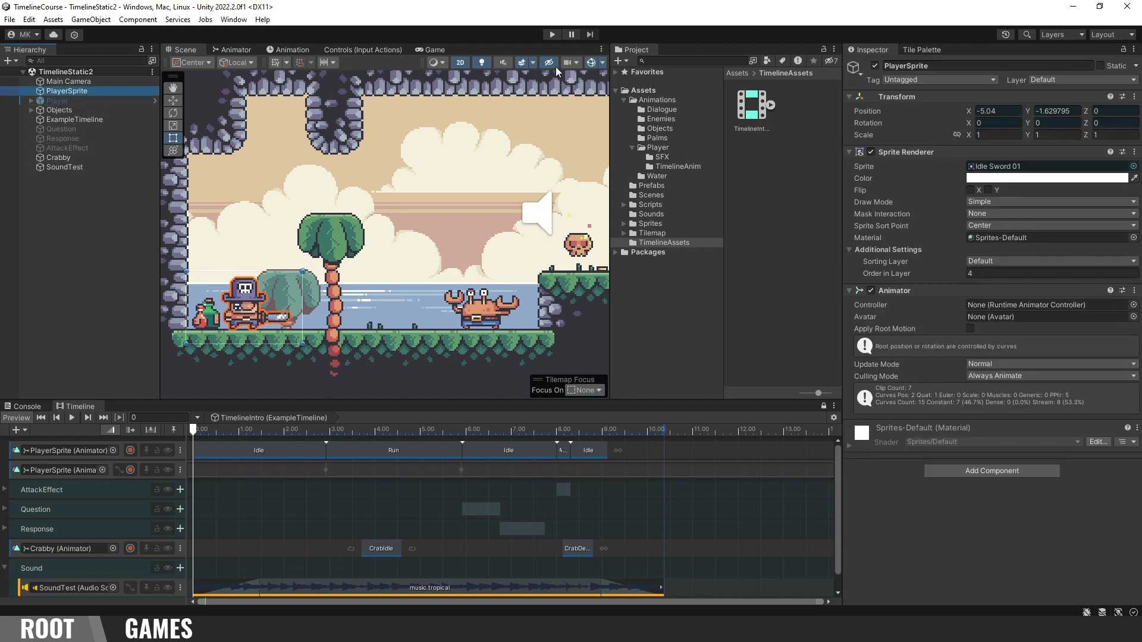
pyautogui.click(875, 66)
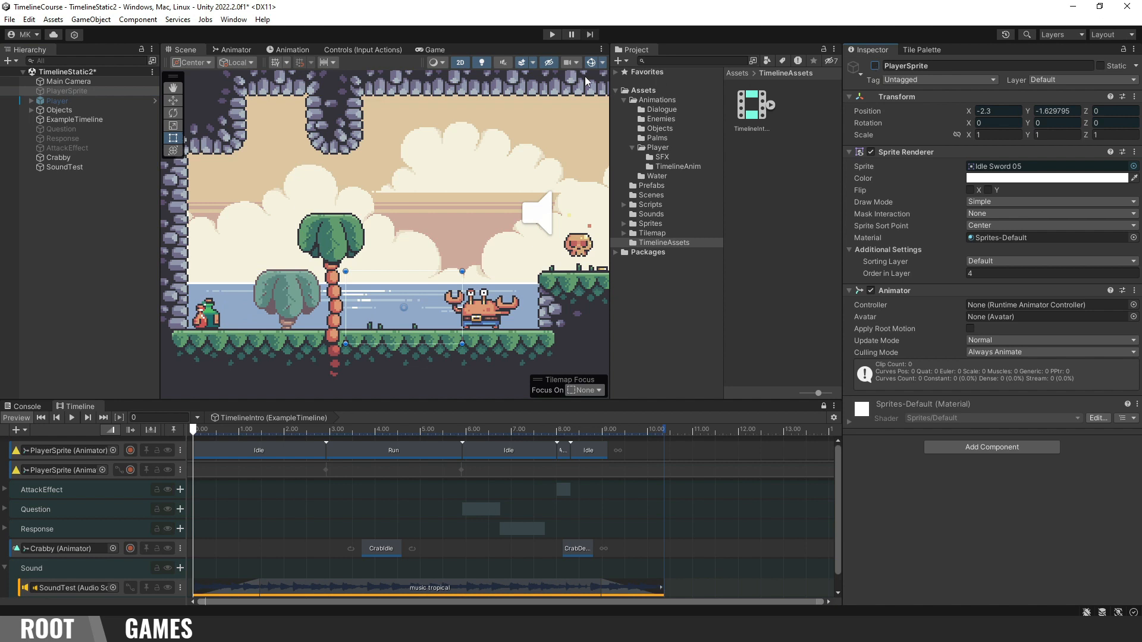
pyautogui.click(125, 101)
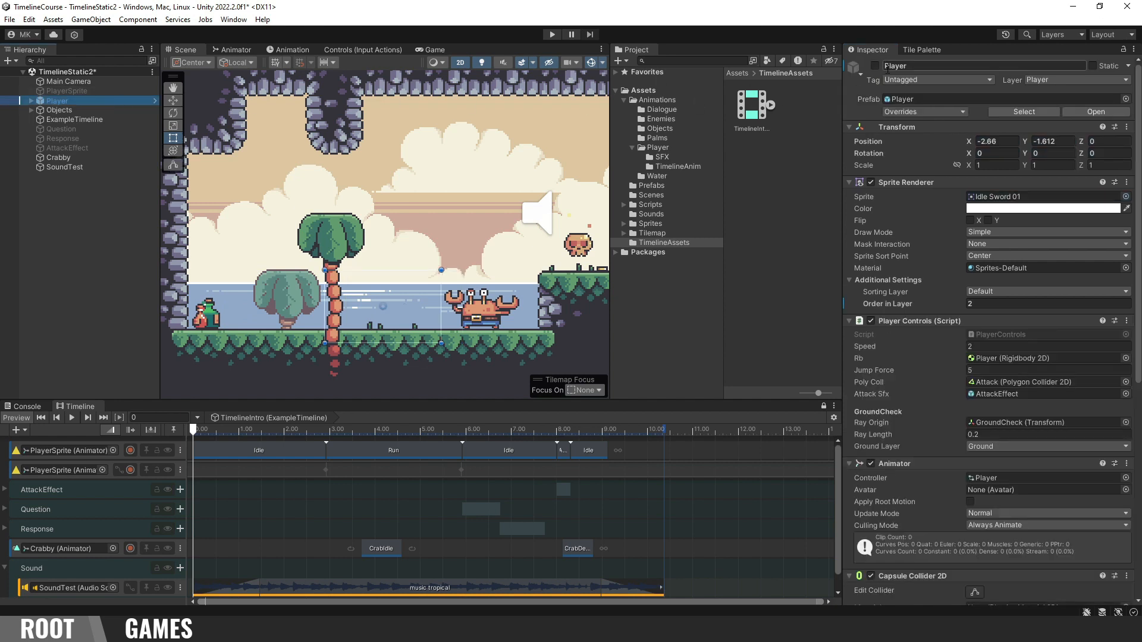
pyautogui.click(876, 66)
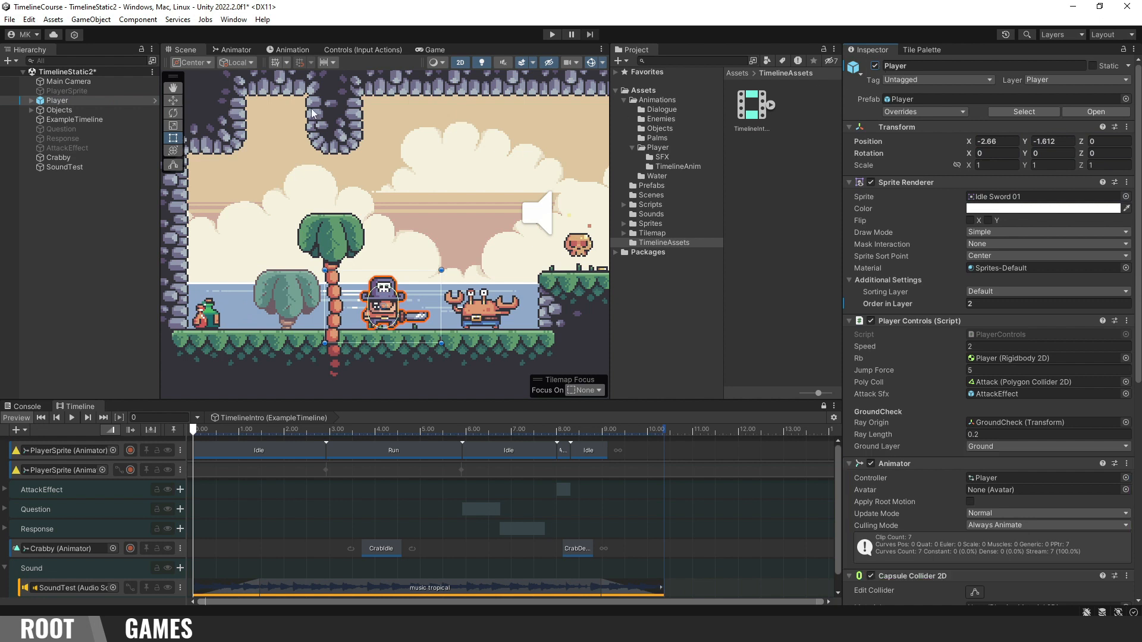
# Step: Bind the Player object to both animation tracks that use PlayerSprite
pyautogui.moveTo(94, 101); pyautogui.dragTo(77, 453)
pyautogui.moveTo(83, 100); pyautogui.dragTo(61, 469)
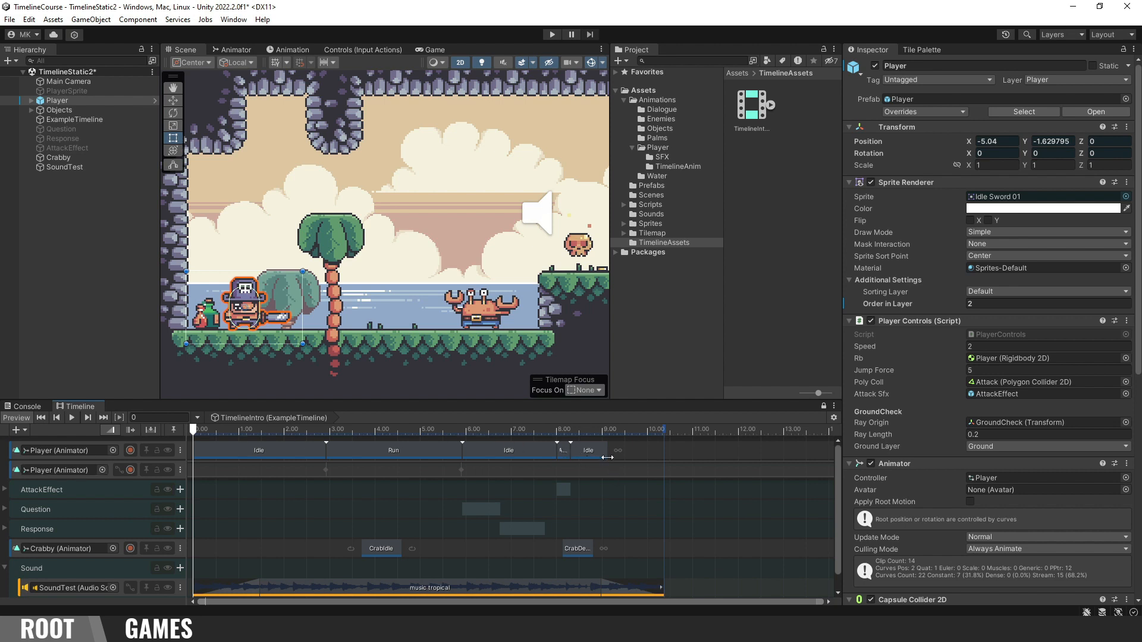
# Step: Extend the last player Idle clip to the end of the music and test the cutscene in Play mode
pyautogui.moveTo(607, 451); pyautogui.dragTo(660, 453)
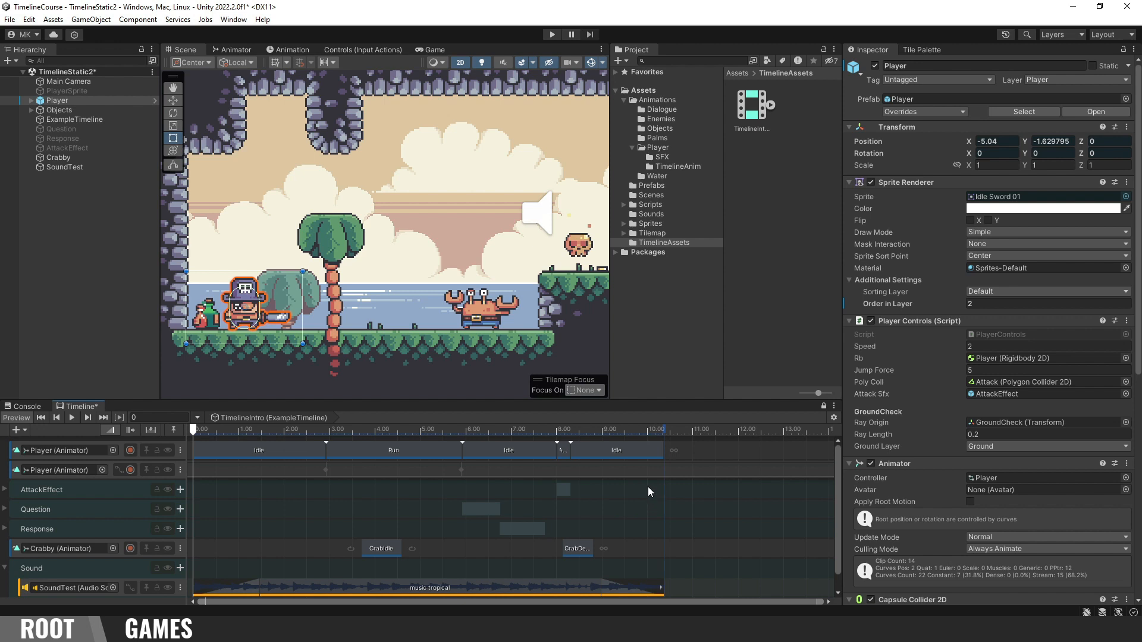
pyautogui.hotkey('ctrl', 'p')
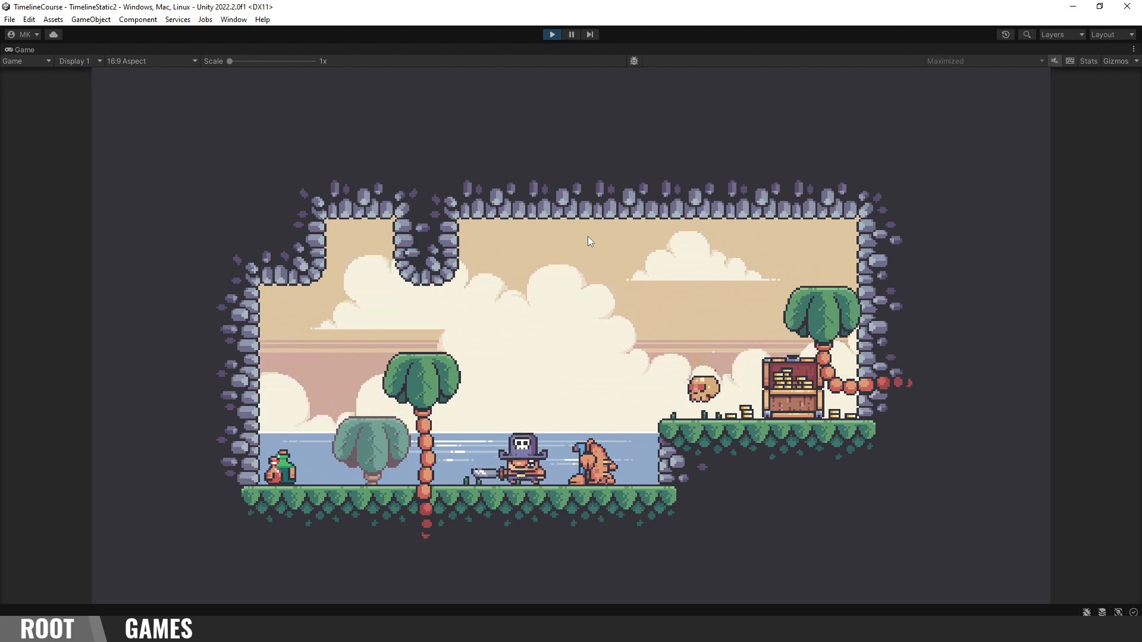
pyautogui.click(553, 34)
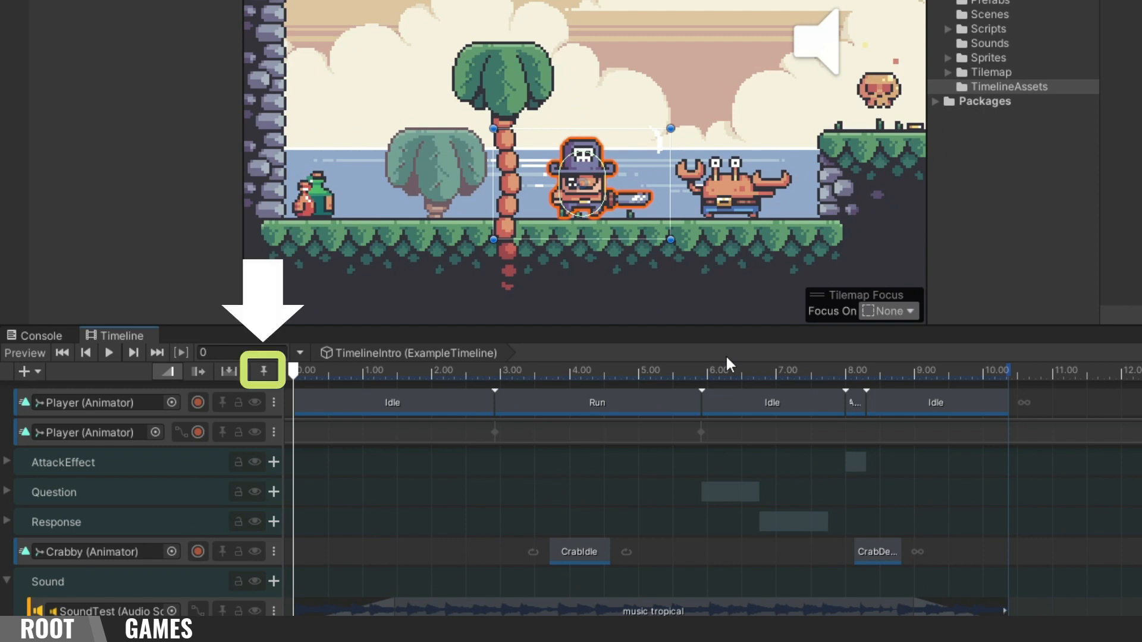
# Step: Show the timeline's Markers track and add a Signal Emitter at about 4.02 s
pyautogui.rightClick(594, 373)
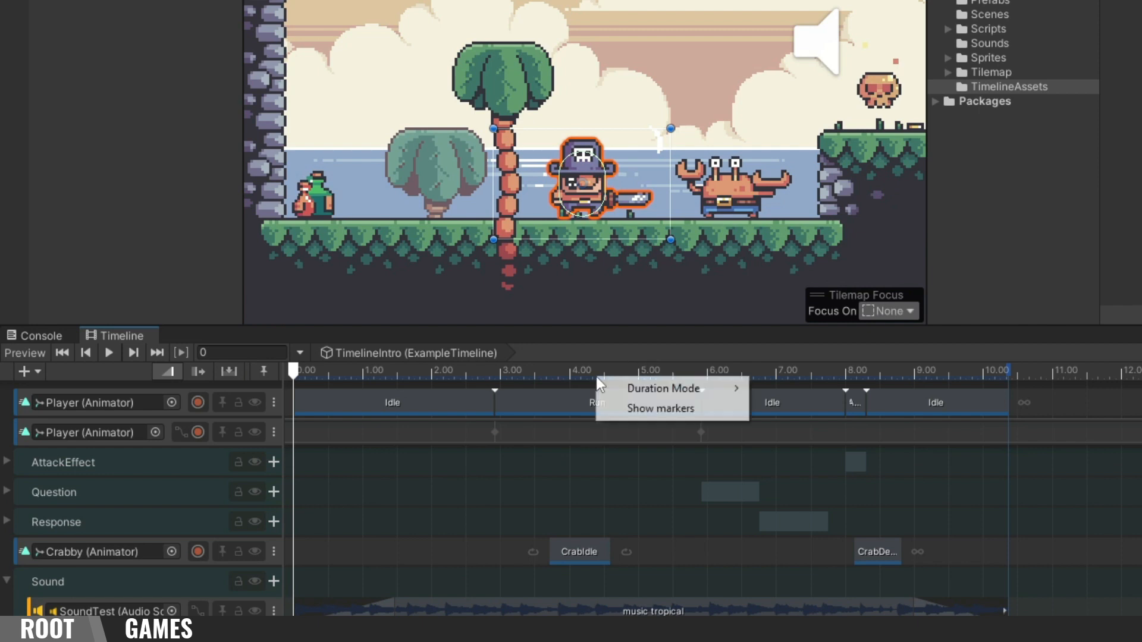
pyautogui.click(652, 408)
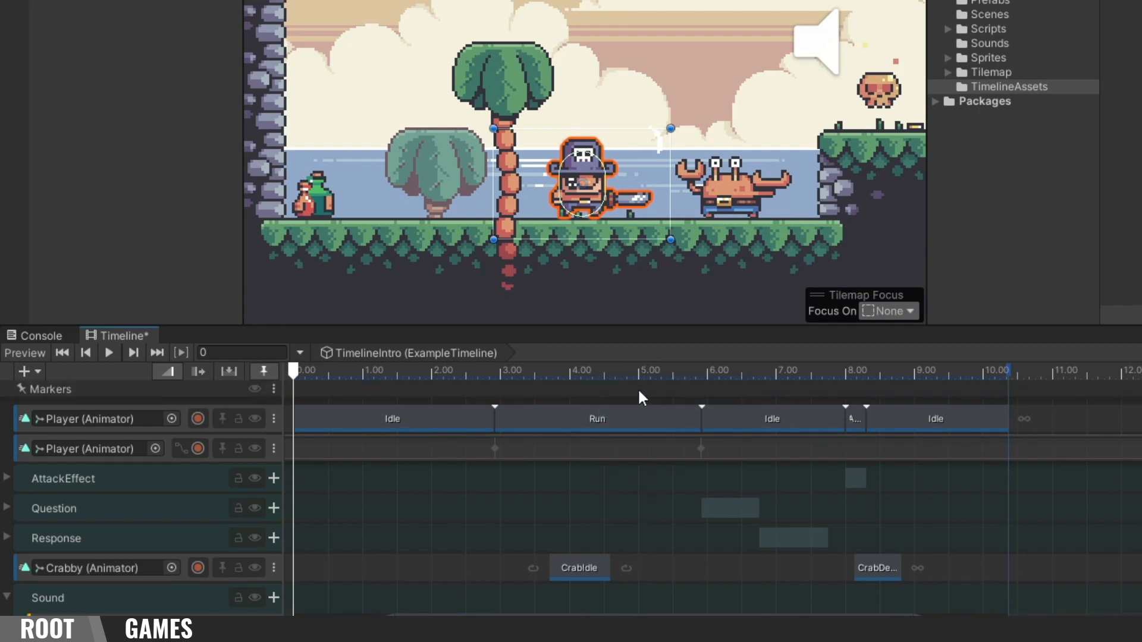
pyautogui.click(638, 392)
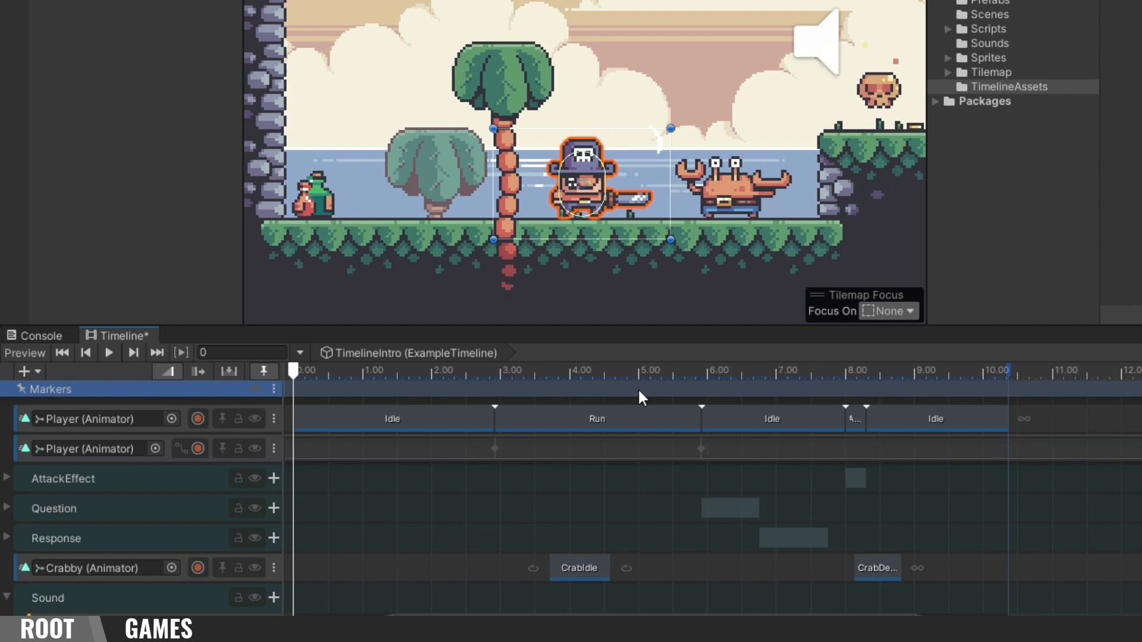
pyautogui.rightClick(571, 390)
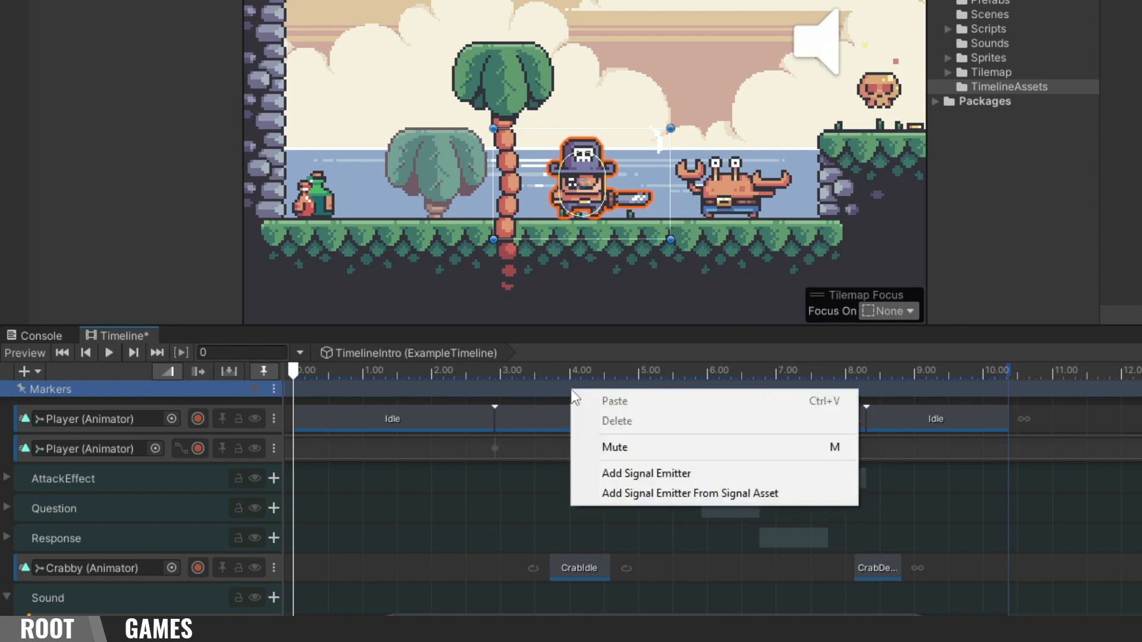
pyautogui.click(712, 474)
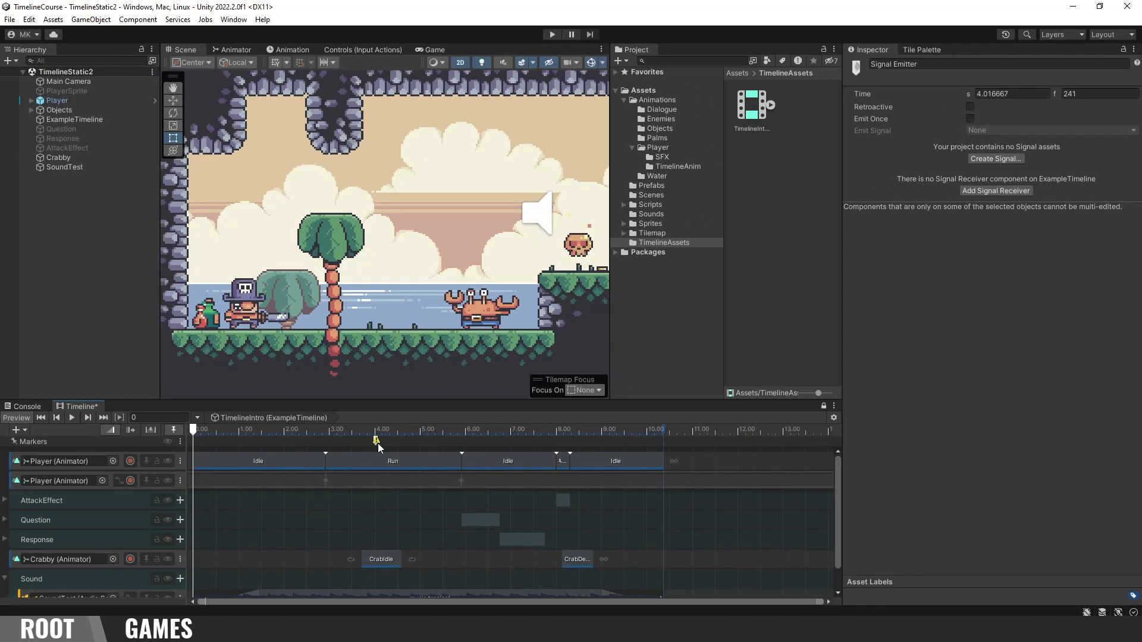
# Step: Move the Signal Emitter to 5.1 s and add a Signal Receiver component to ExampleTimeline
pyautogui.moveTo(377, 444)
pyautogui.mouseDown()
pyautogui.moveTo(455, 444)
pyautogui.moveTo(417, 444)
pyautogui.moveTo(427, 445)
pyautogui.mouseUp()
pyautogui.click(984, 191)
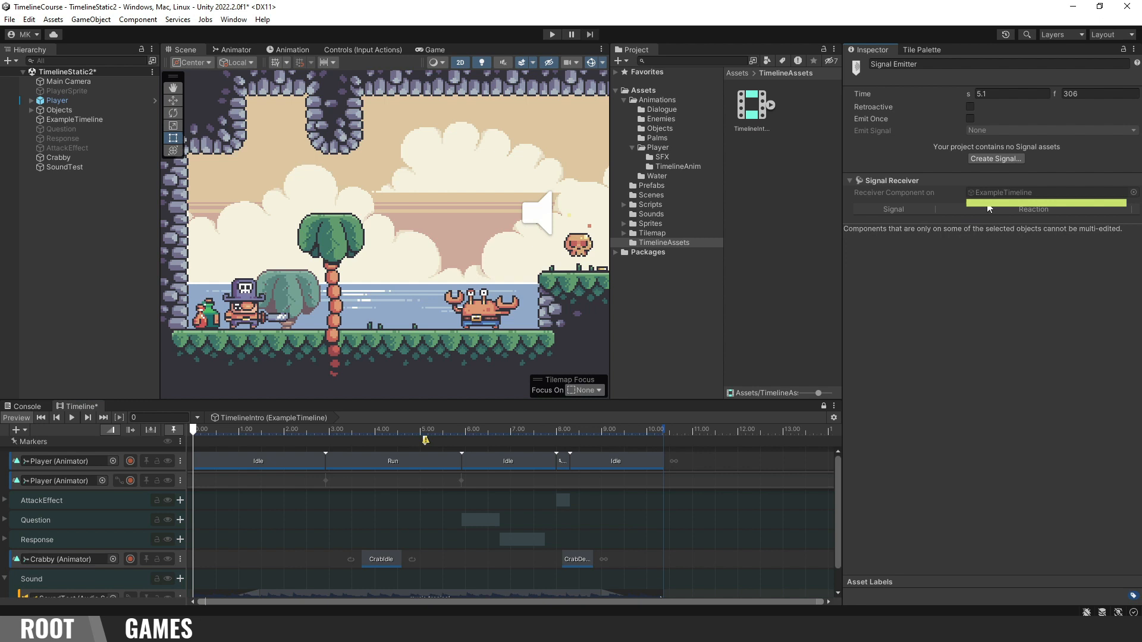
# Step: Create a signal asset named DisableSignal in the TimelineAssets folder for the Signal Emitter at 5.1 s and keep it as the emitted signal
pyautogui.click(99, 119)
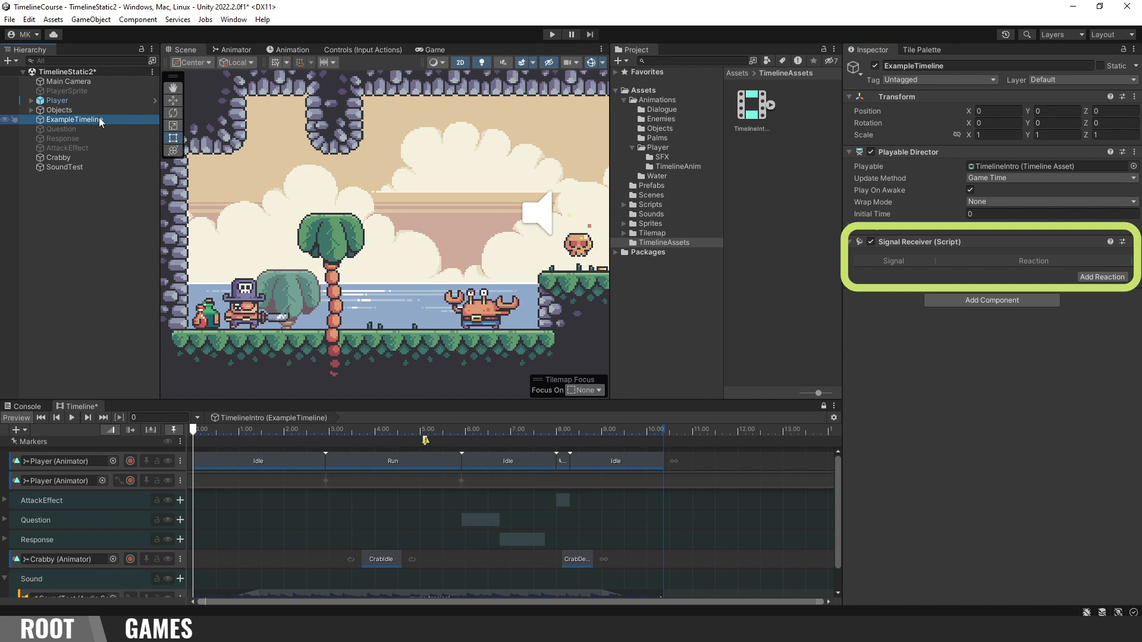
pyautogui.click(425, 441)
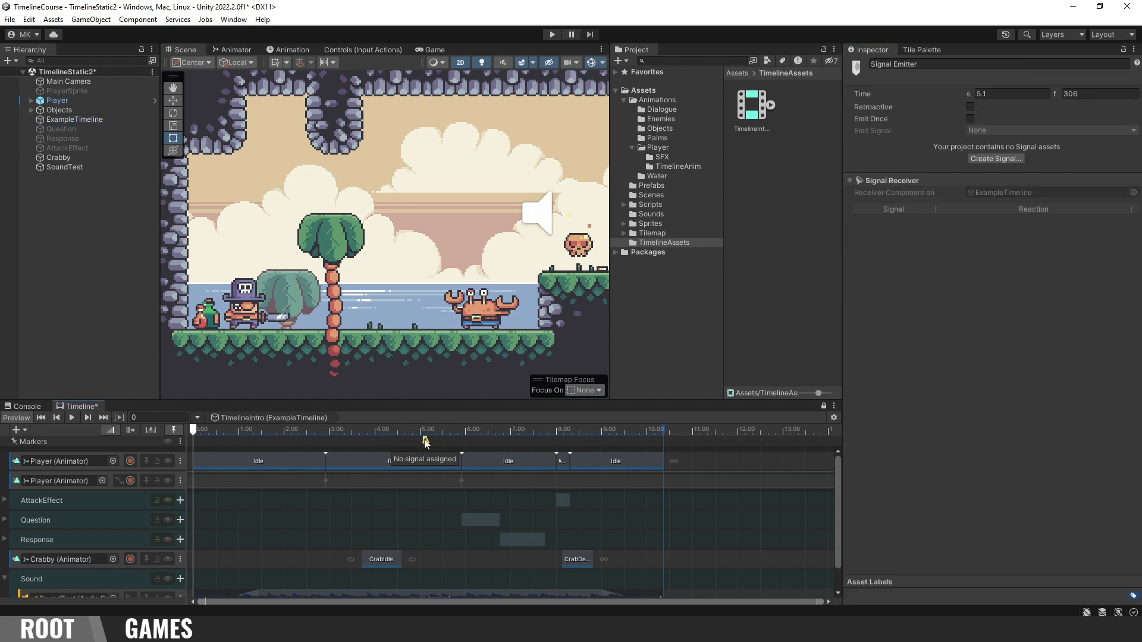
pyautogui.click(1005, 163)
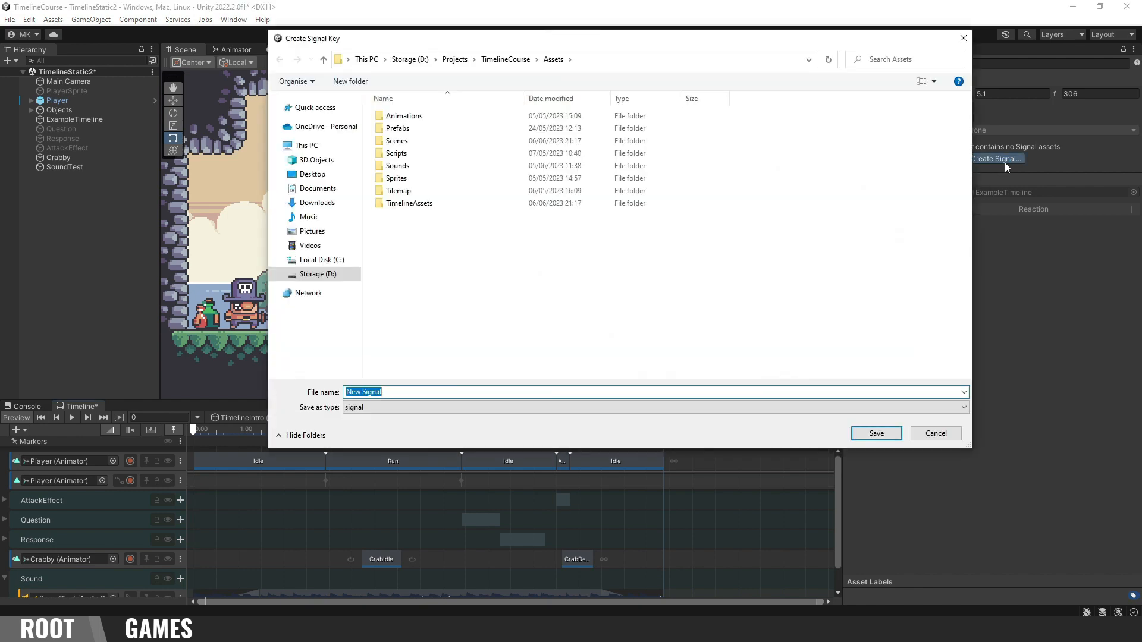
pyautogui.doubleClick(500, 203)
pyautogui.write('DisableSignal')
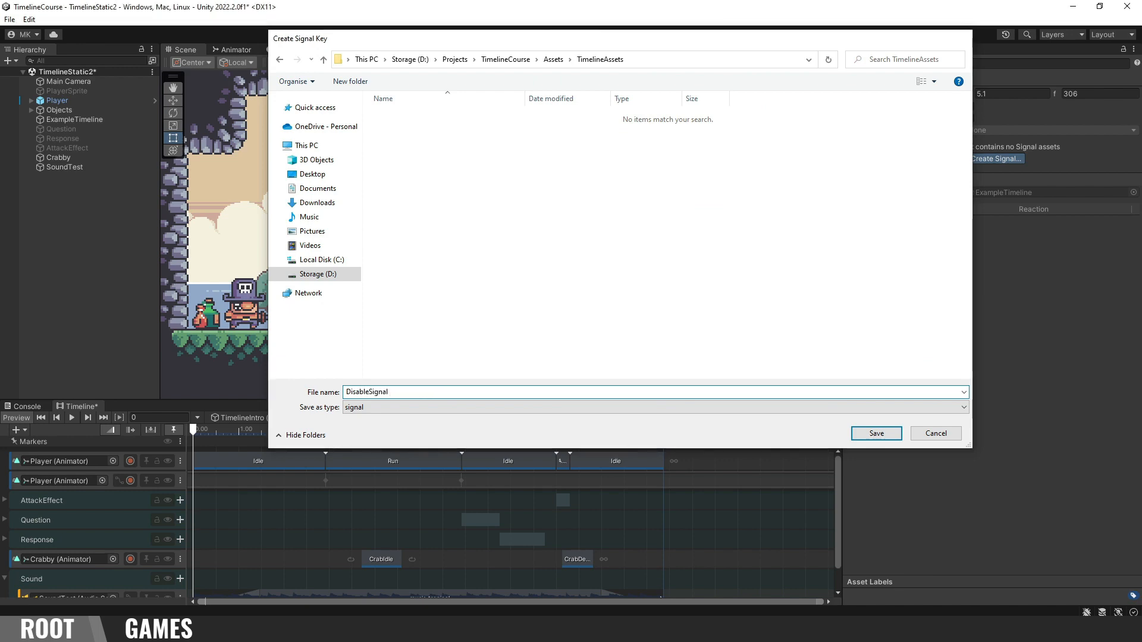
pyautogui.press('Return')
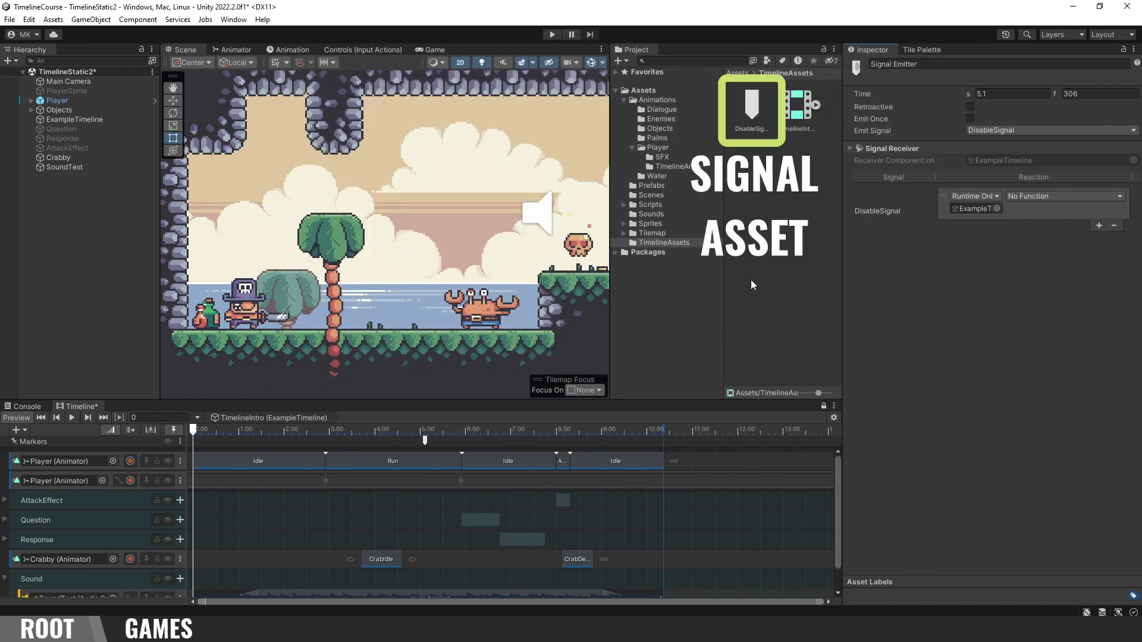
pyautogui.click(1020, 131)
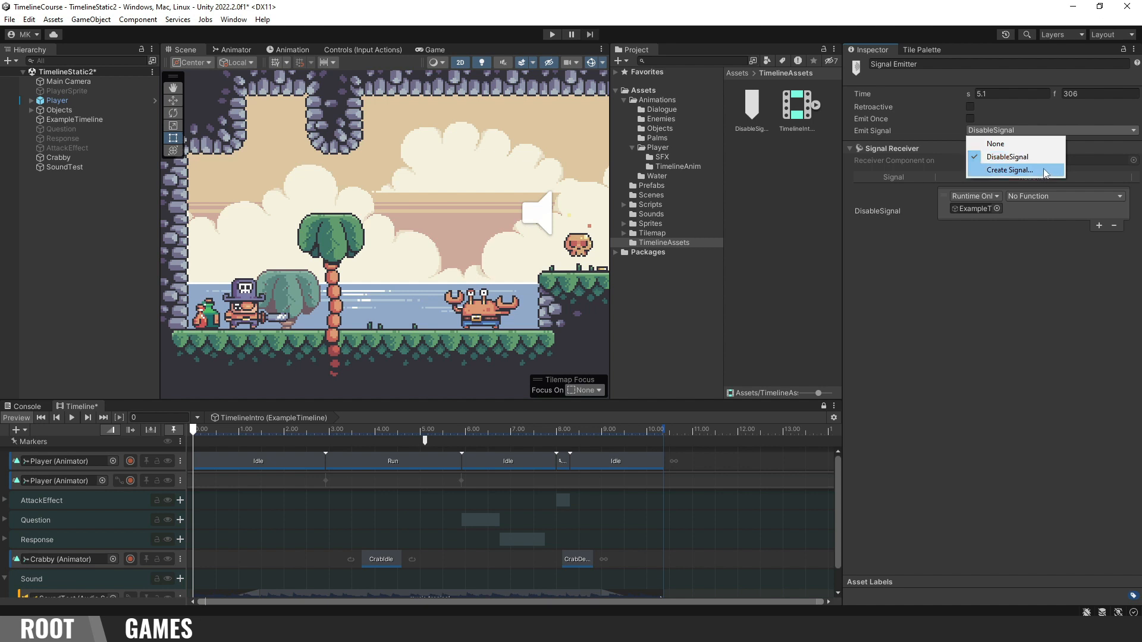
pyautogui.click(1046, 157)
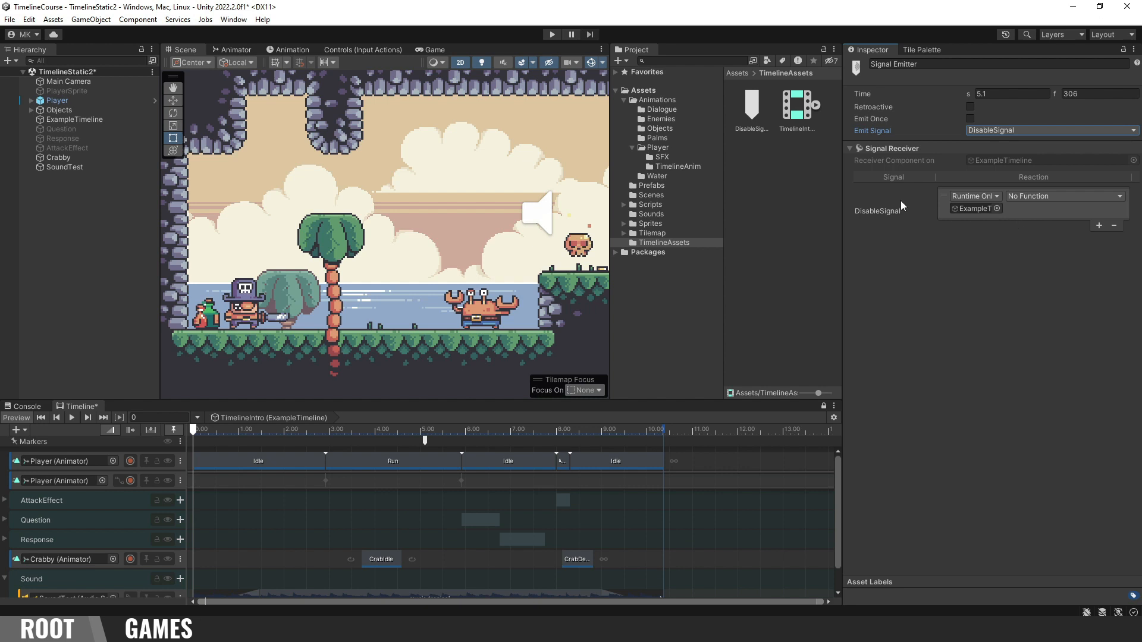
# Step: Assign the Player object as the target of the DisableSignal reaction and open the Player's PlayerControls script
pyautogui.moveTo(106, 100); pyautogui.dragTo(957, 208)
pyautogui.click(1064, 199)
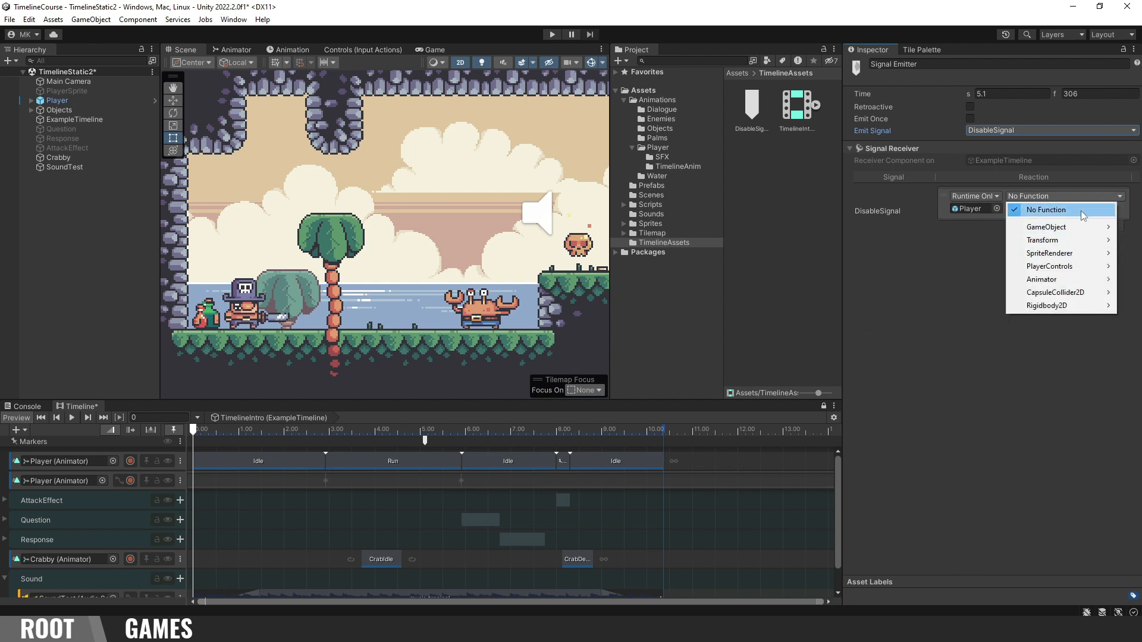
pyautogui.click(1080, 210)
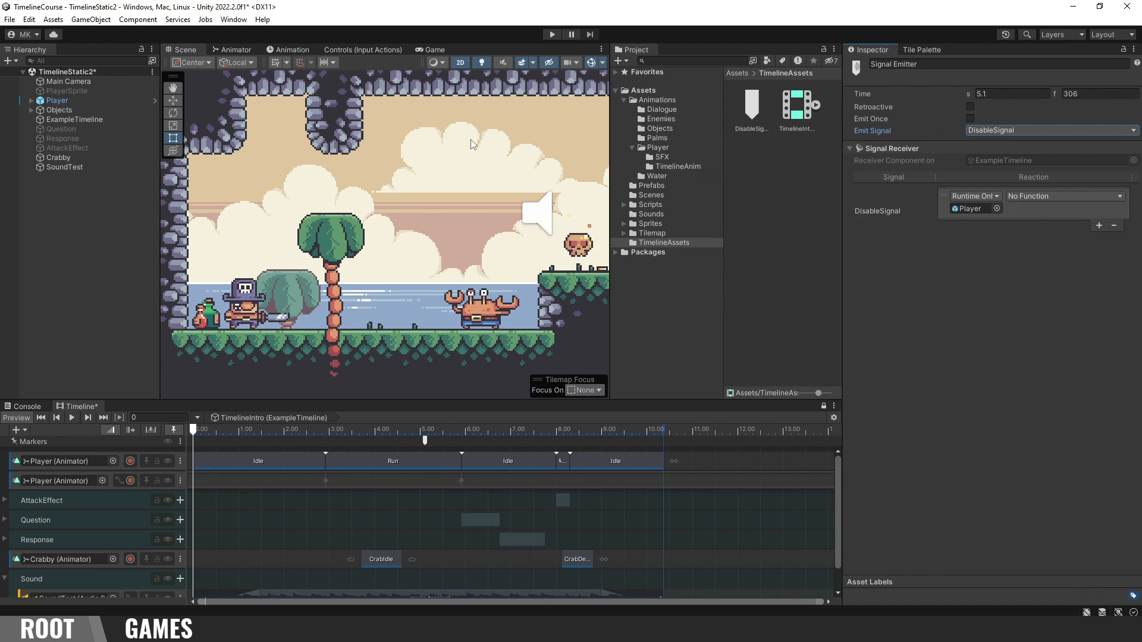
pyautogui.click(119, 99)
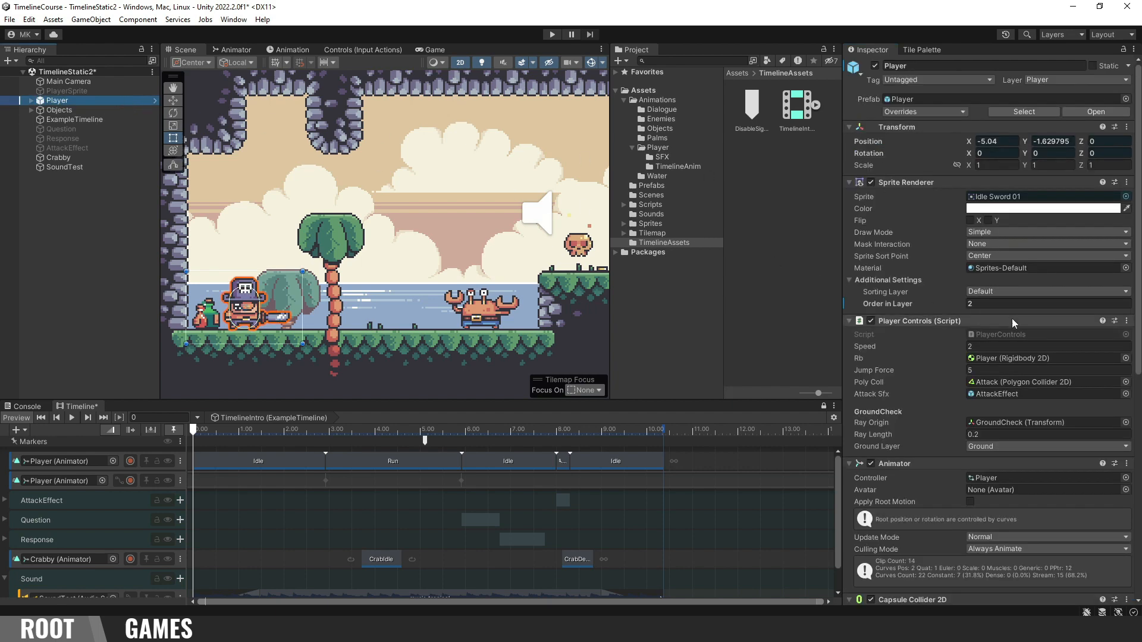
pyautogui.doubleClick(1043, 331)
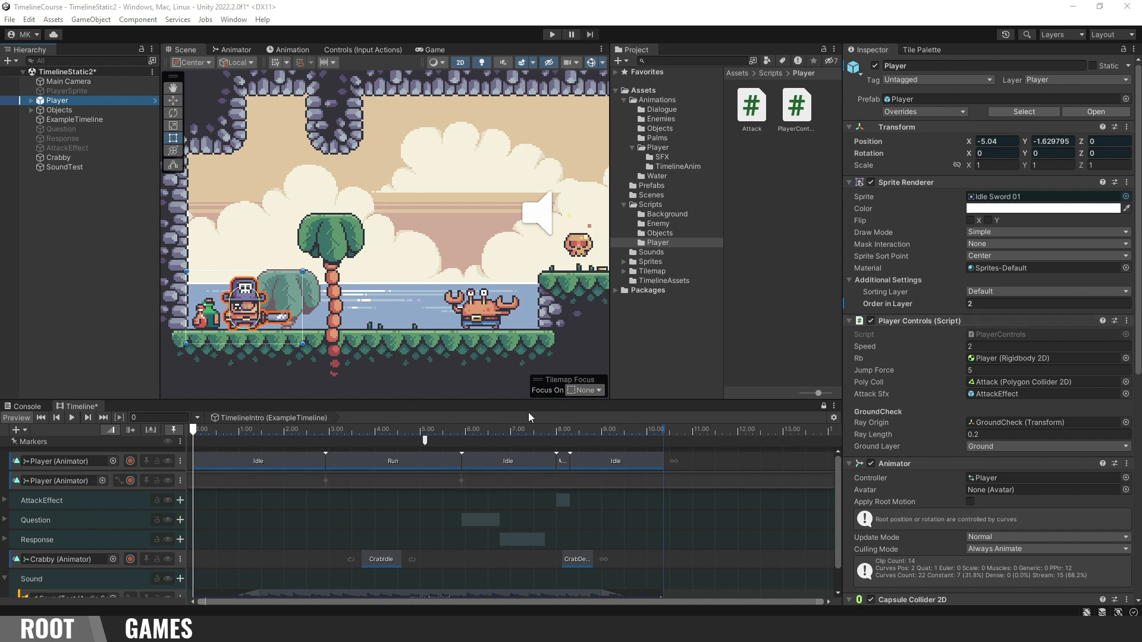
# Step: Set the DisableSignal reaction's function to PlayerControls.DisableControls
pyautogui.click(425, 442)
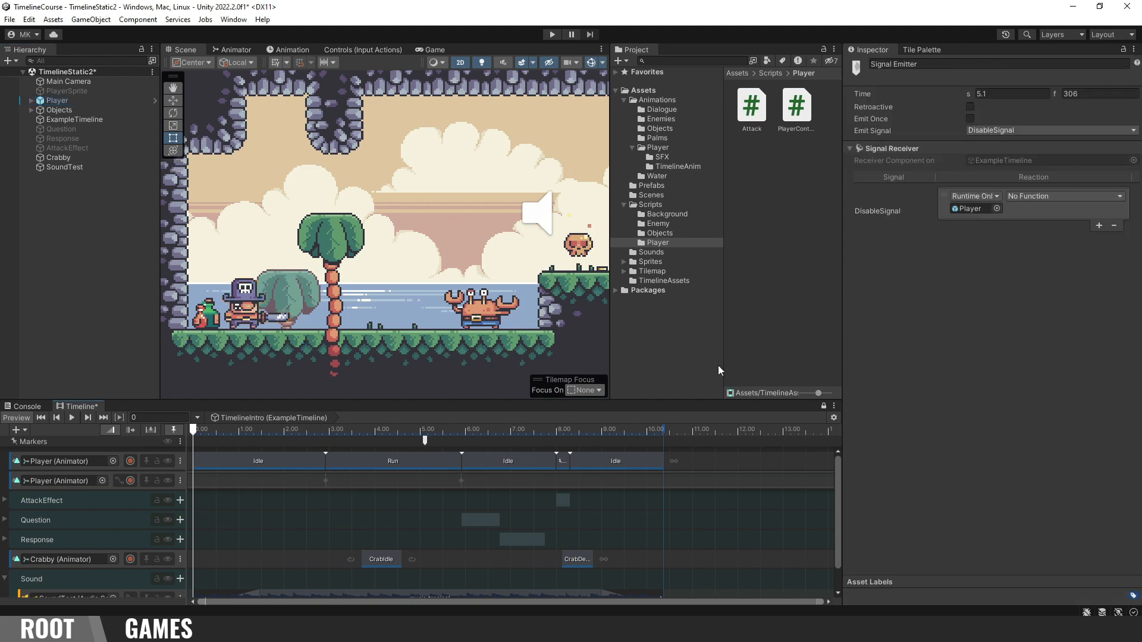
pyautogui.click(1064, 197)
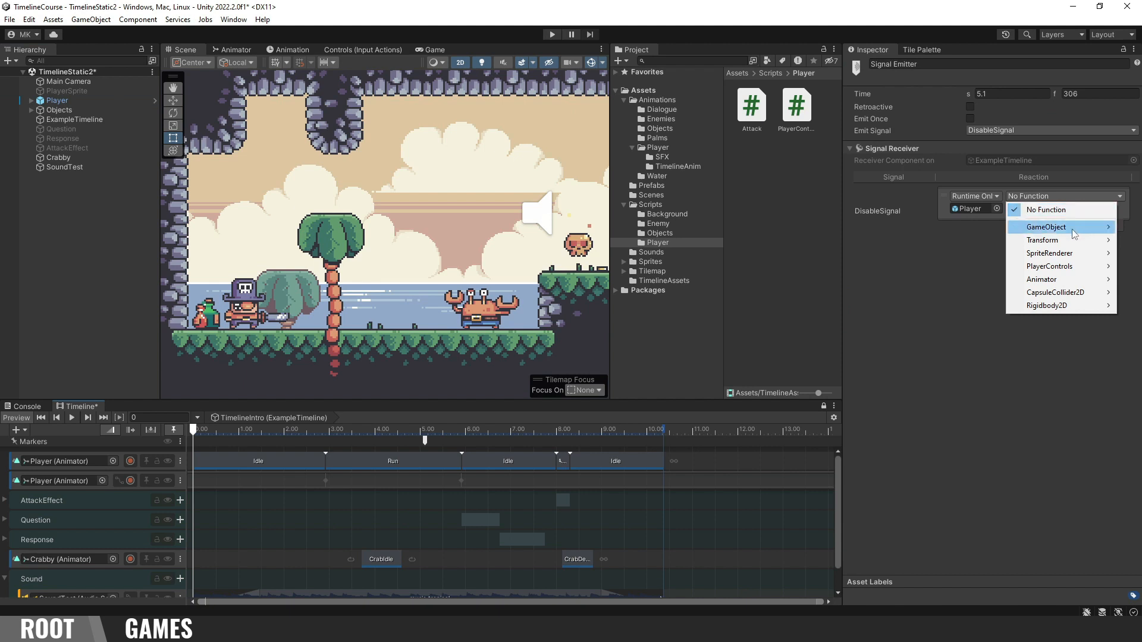
pyautogui.moveTo(1059, 266)
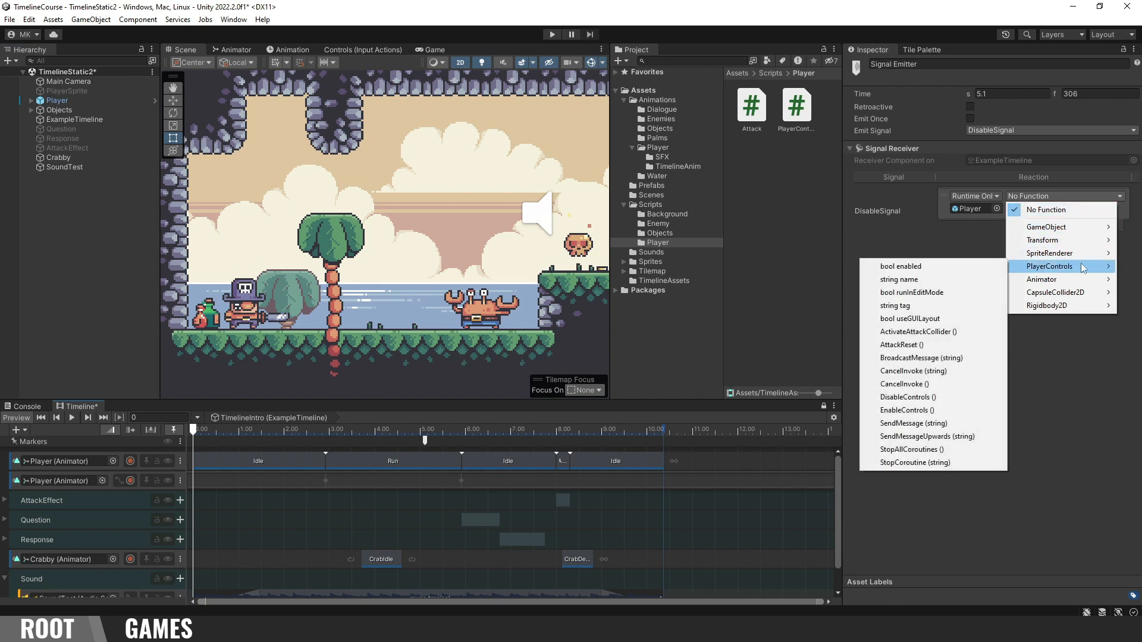
pyautogui.click(946, 397)
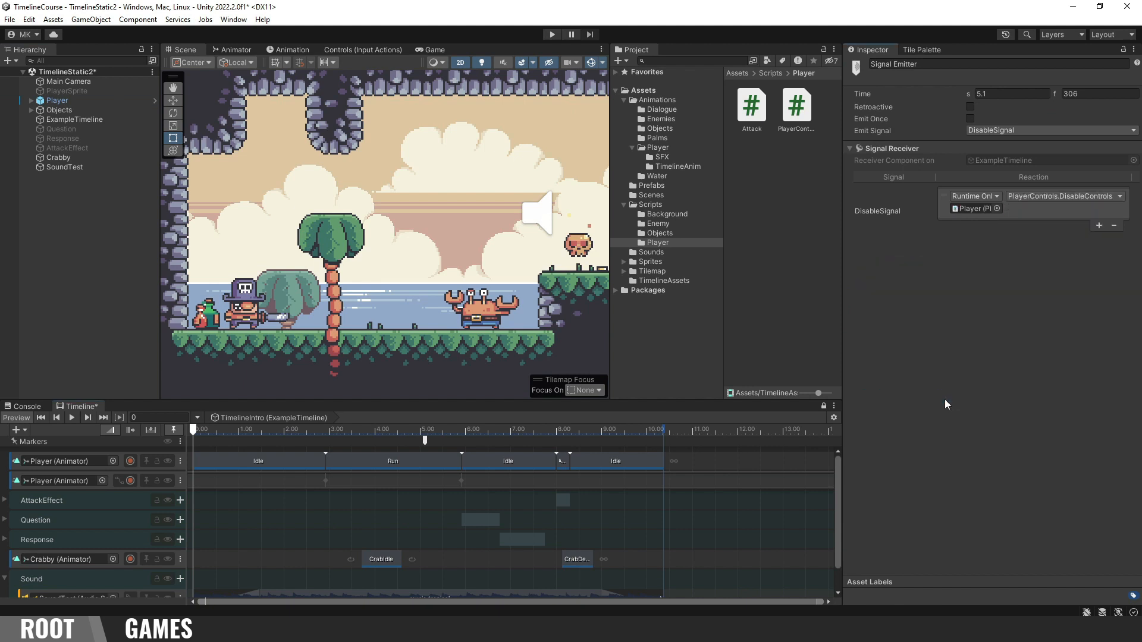
pyautogui.click(1100, 225)
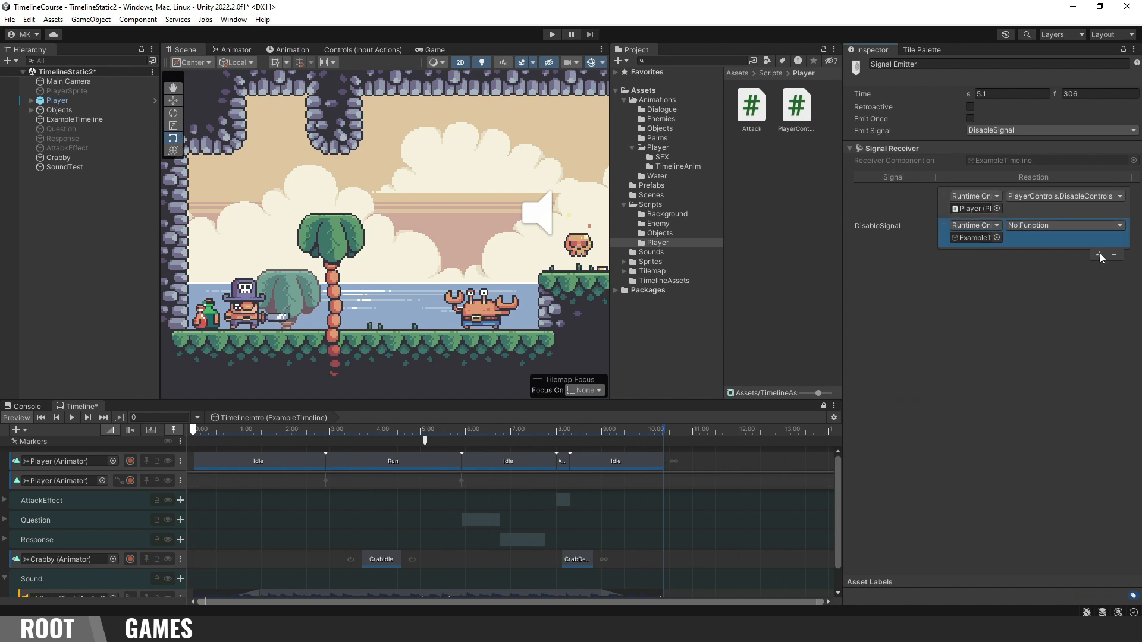
pyautogui.click(1099, 255)
pyautogui.click(1098, 283)
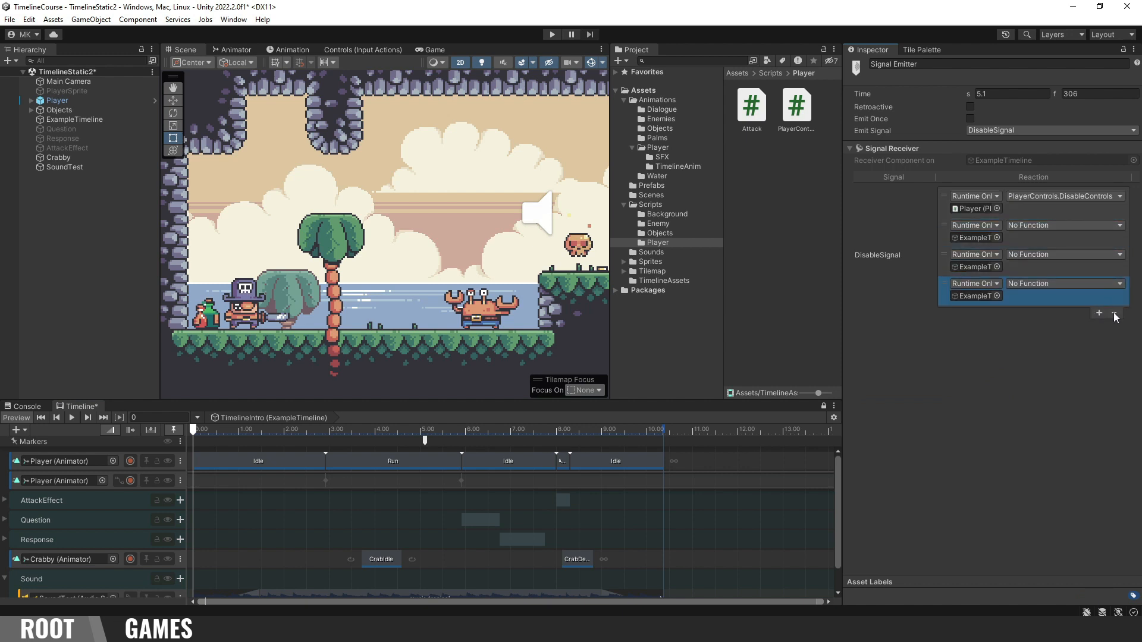
pyautogui.click(1114, 313)
pyautogui.click(1116, 283)
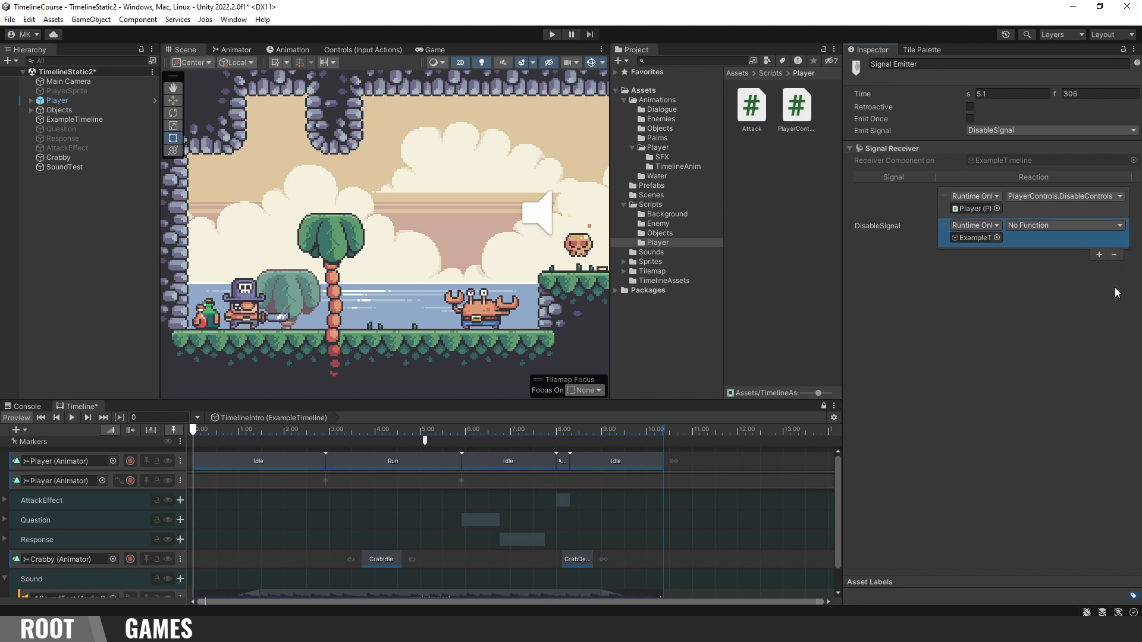
pyautogui.click(1114, 254)
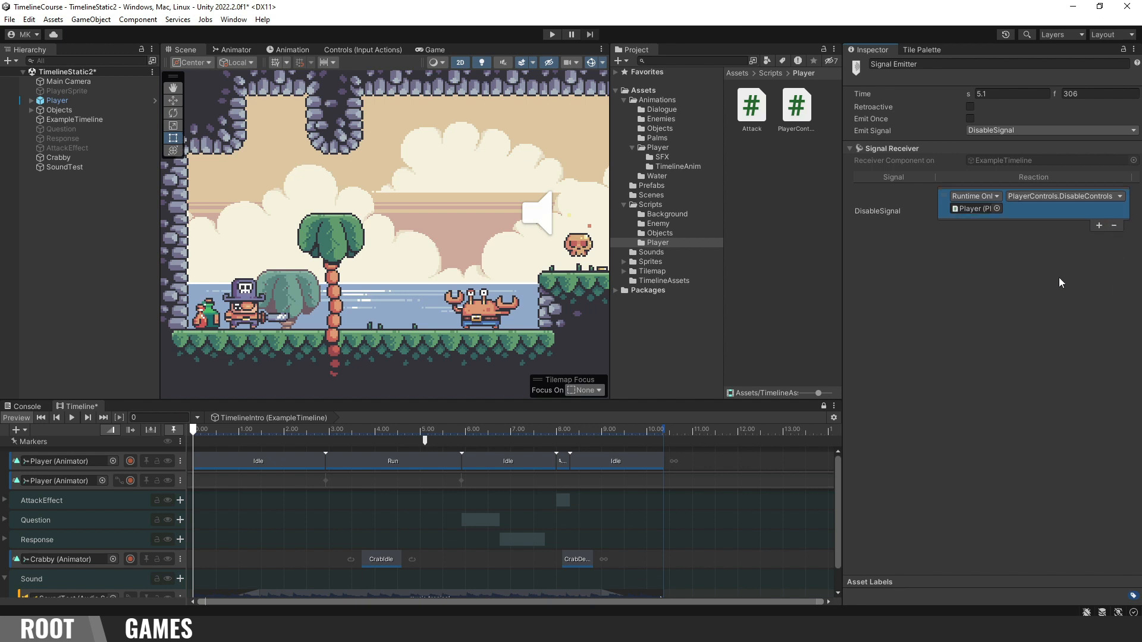
# Step: Move the DisableSignal emitter to 0 s and add a second Signal Emitter at 10.36667 s, where the last Idle clip ends
pyautogui.moveTo(424, 440)
pyautogui.mouseDown()
pyautogui.moveTo(191, 452)
pyautogui.moveTo(195, 433)
pyautogui.moveTo(211, 435)
pyautogui.mouseUp()
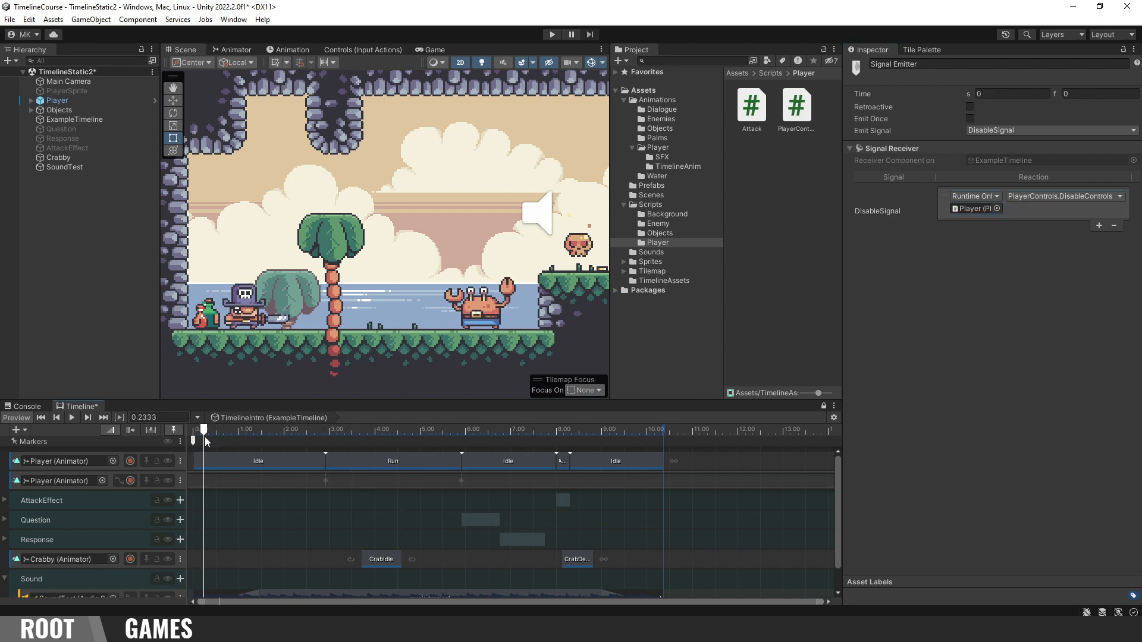
pyautogui.rightClick(481, 449)
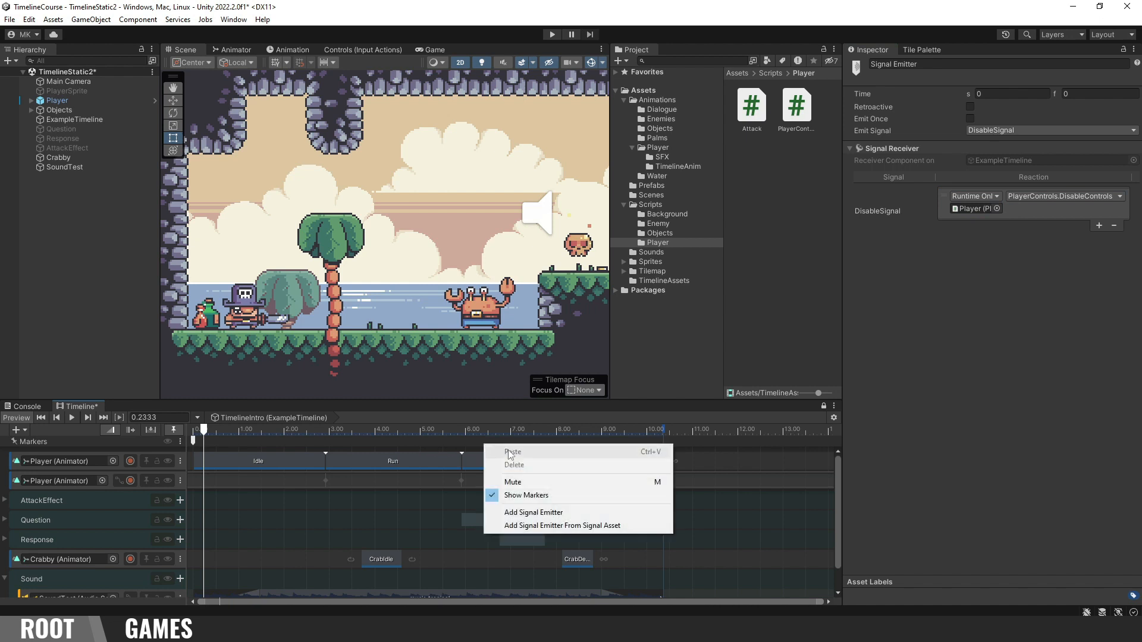
pyautogui.click(549, 512)
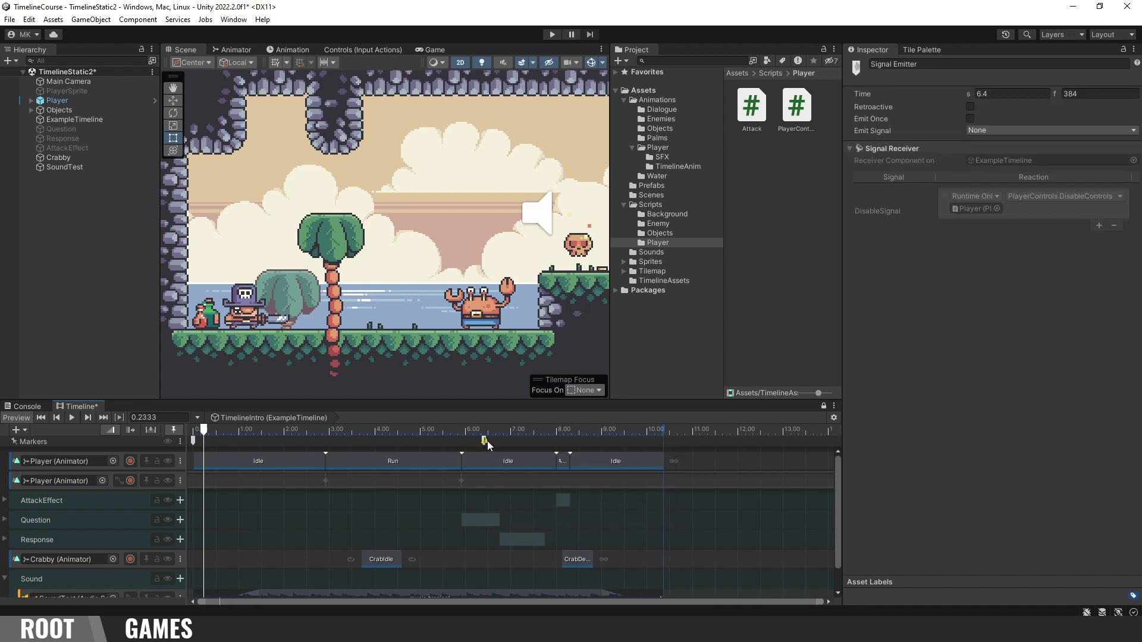
pyautogui.moveTo(487, 441); pyautogui.dragTo(662, 447)
# Step: Create a second signal asset named EnableSignal in the TimelineAssets folder
pyautogui.click(1012, 131)
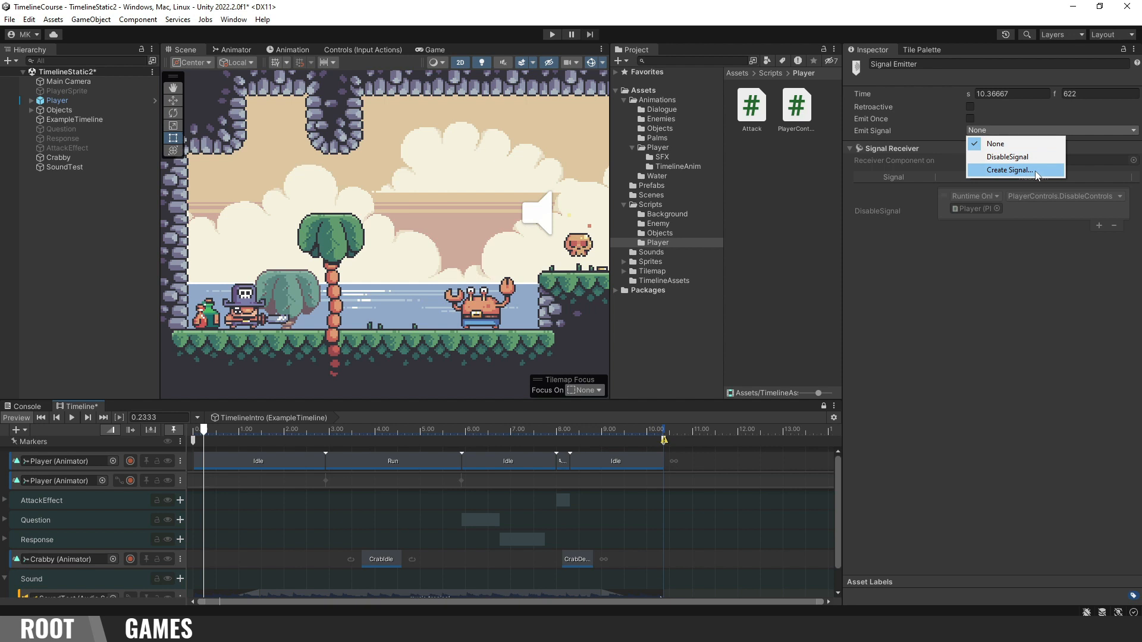
pyautogui.click(685, 280)
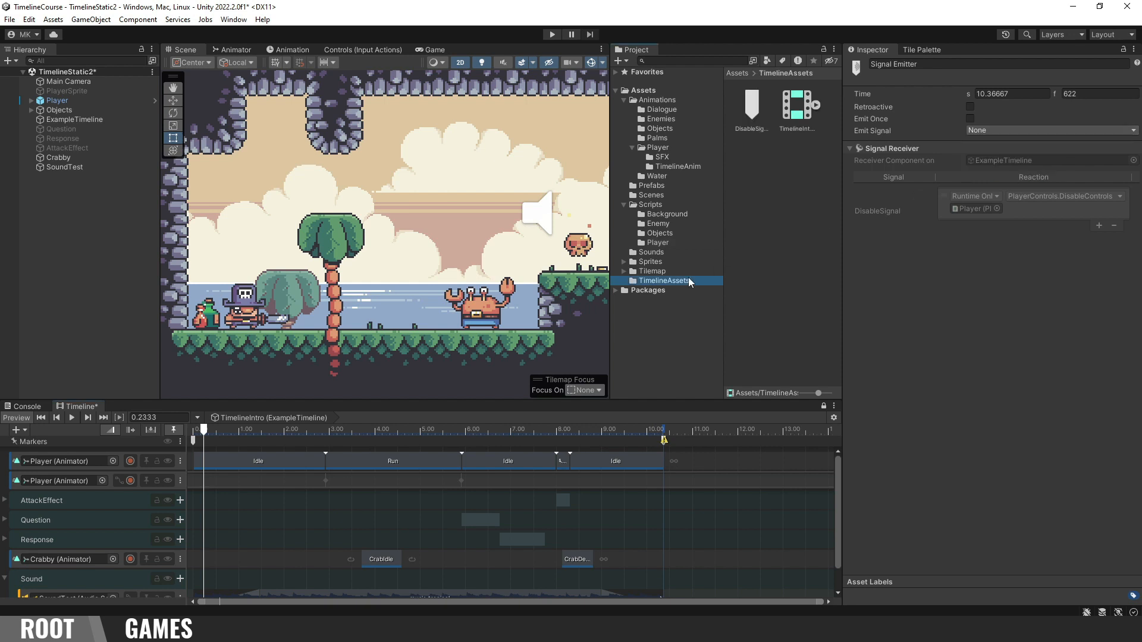
pyautogui.rightClick(789, 189)
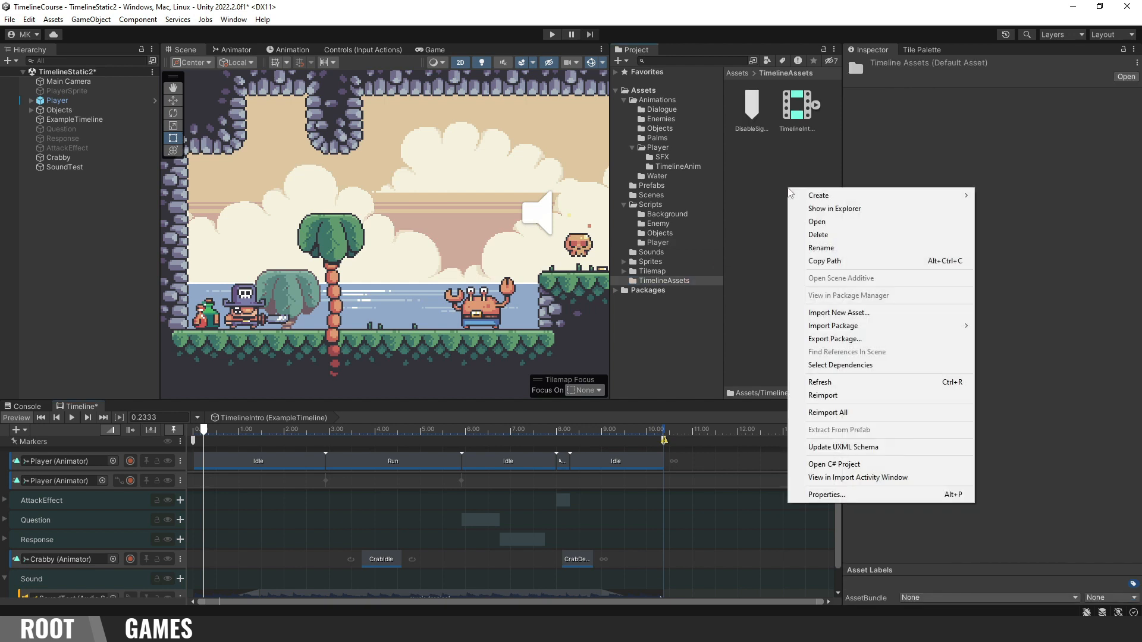
pyautogui.moveTo(816, 196)
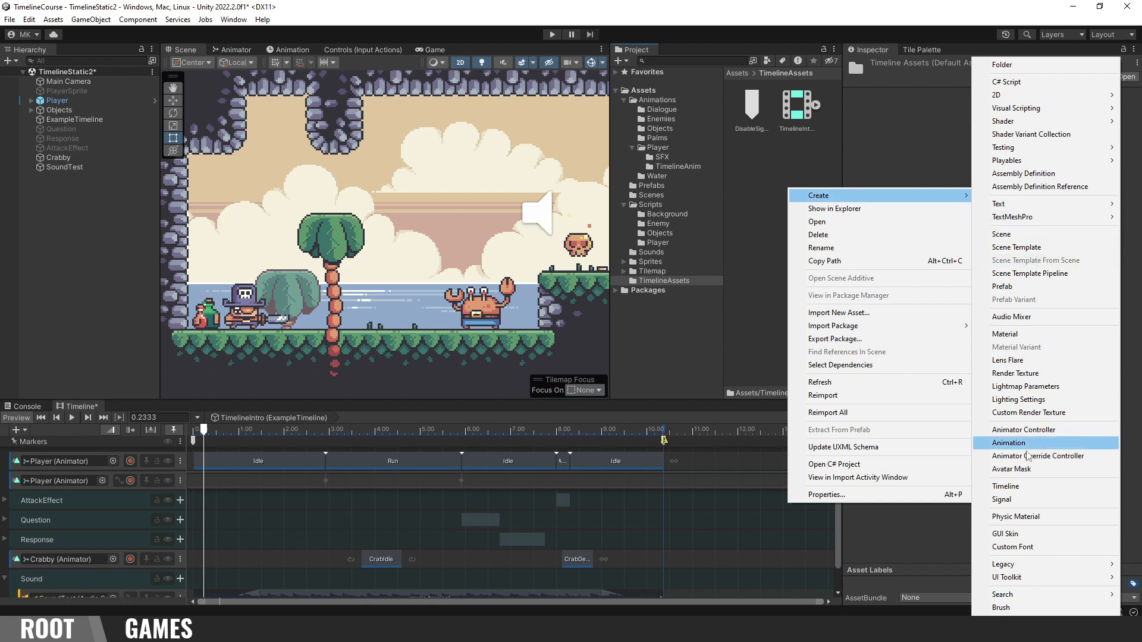
pyautogui.click(1035, 499)
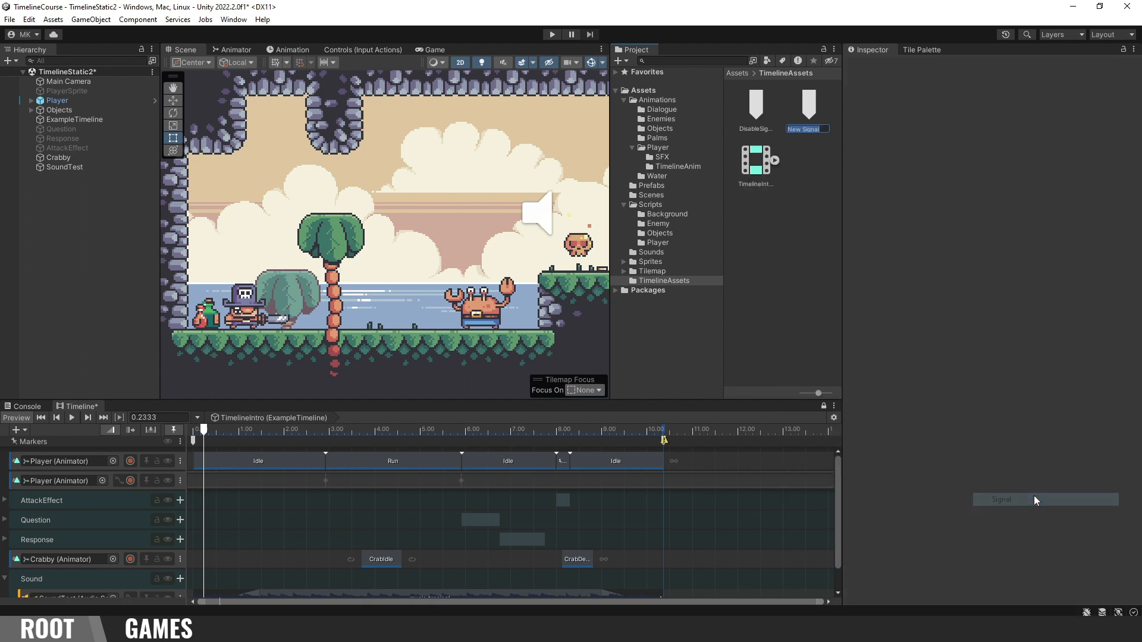
pyautogui.write('Enable Signal')
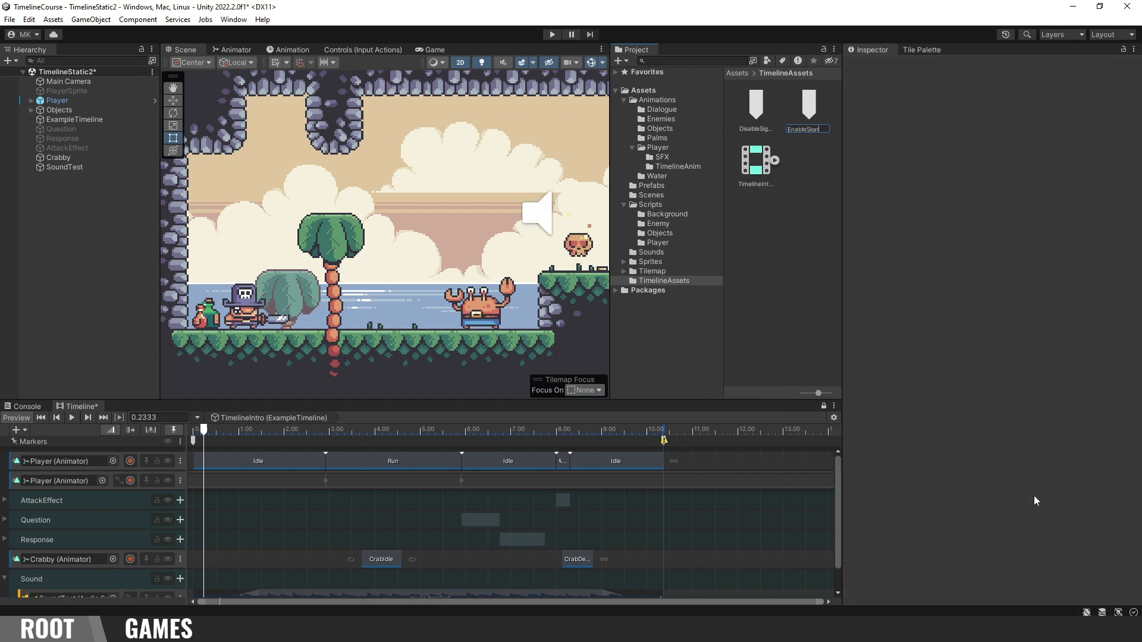
pyautogui.press('Return')
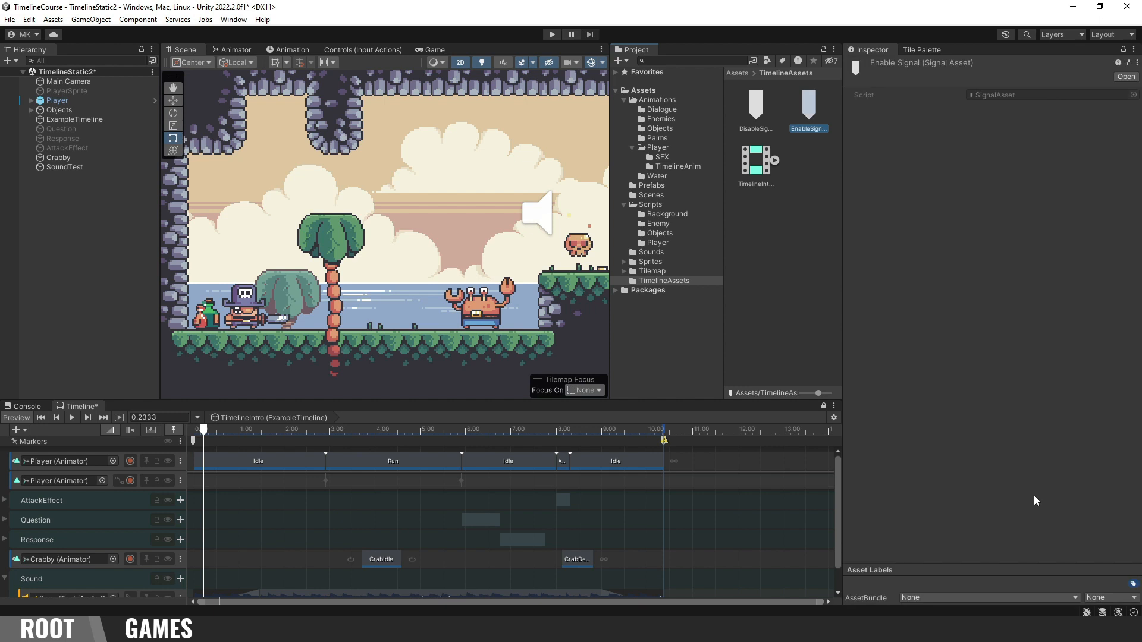
# Step: Assign EnableSignal as the emitted signal of the Signal Emitter at the end of the timeline
pyautogui.click(665, 441)
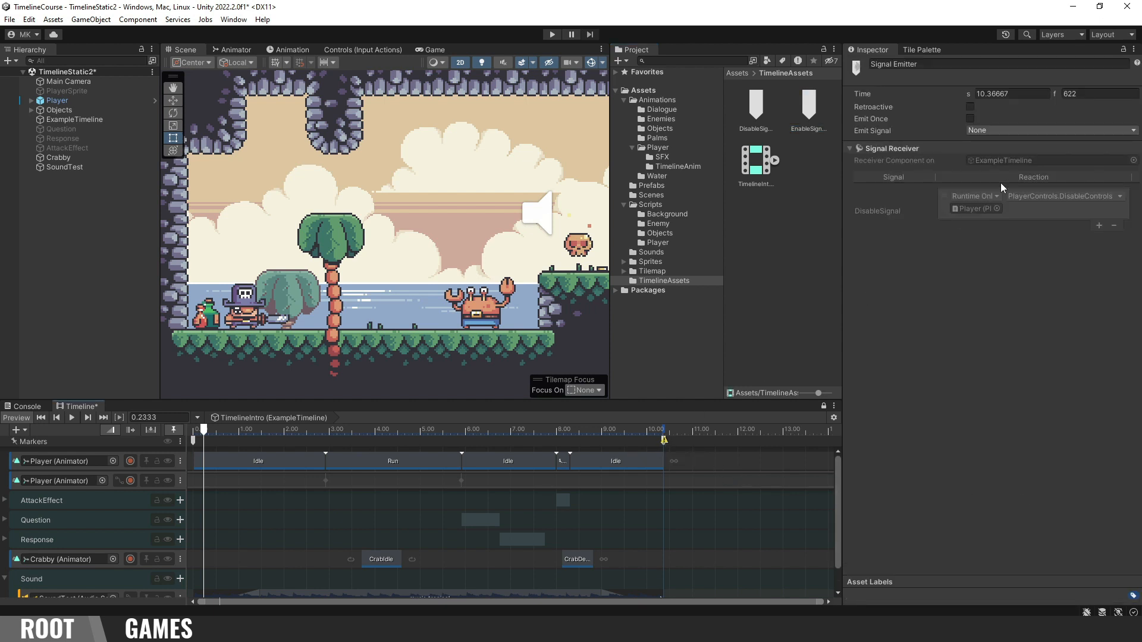
pyautogui.click(1063, 128)
pyautogui.click(1037, 169)
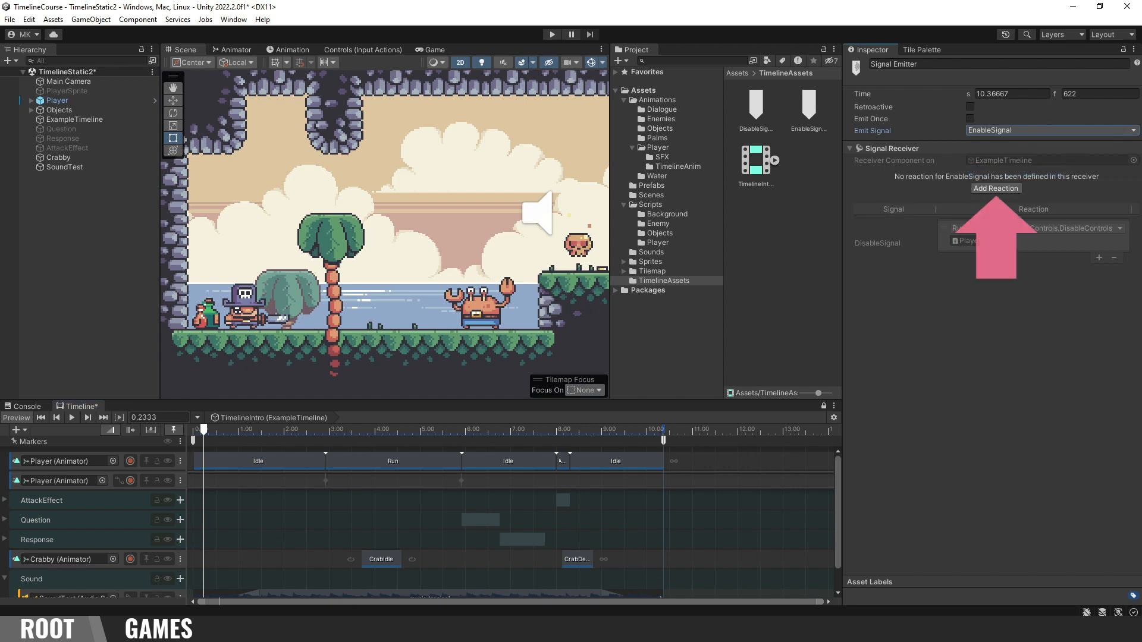
# Step: Add an EnableSignal reaction with one event entry to ExampleTimeline's Signal Receiver
pyautogui.click(125, 119)
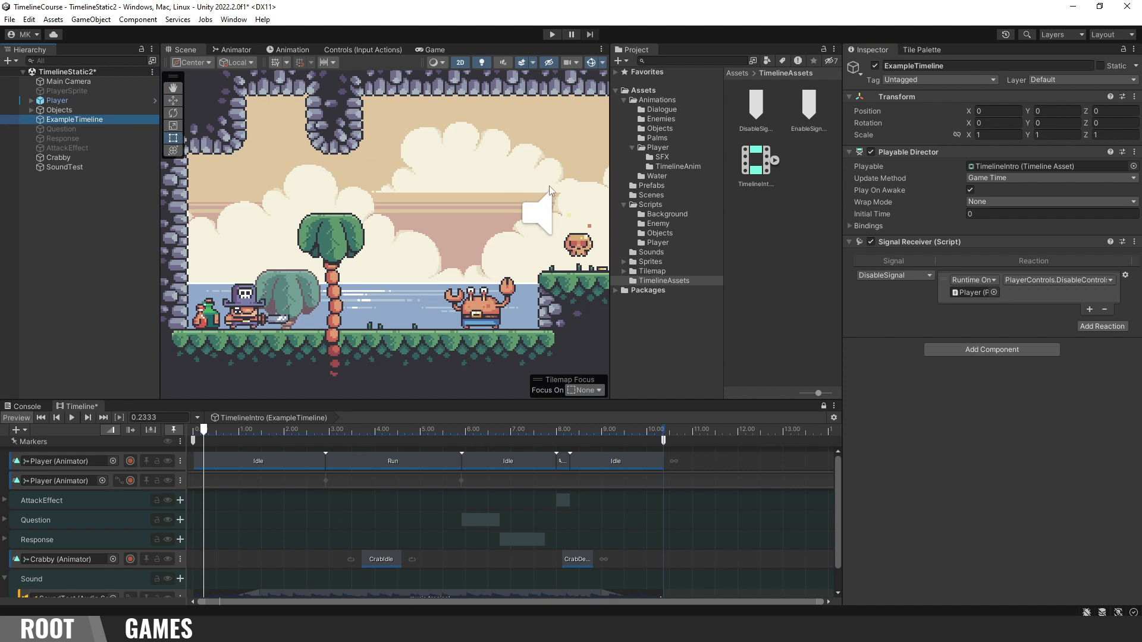
pyautogui.click(1101, 327)
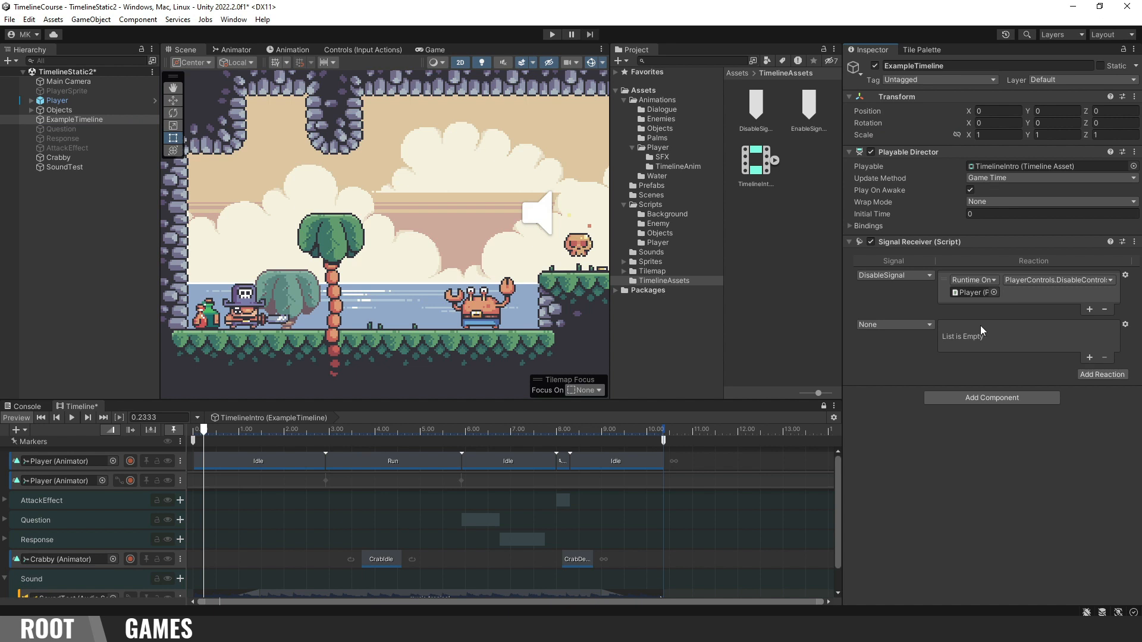
pyautogui.click(926, 326)
pyautogui.click(919, 357)
pyautogui.click(1089, 358)
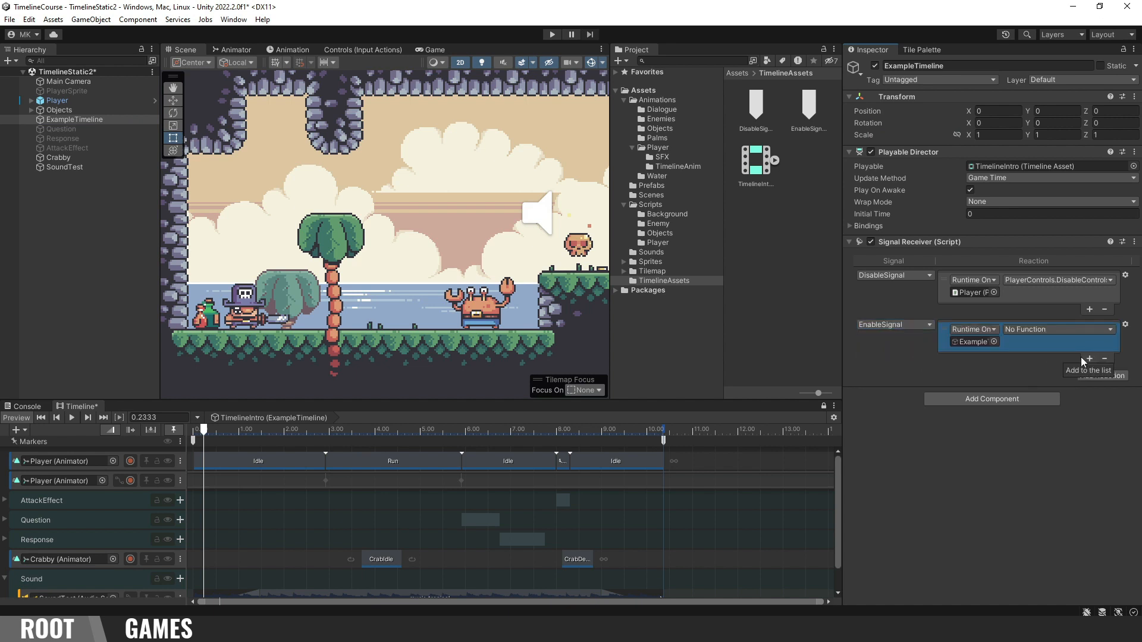
# Step: Assign Player as the EnableSignal reaction's object and set its function to PlayerControls.EnableControls
pyautogui.moveTo(135, 101); pyautogui.dragTo(975, 349)
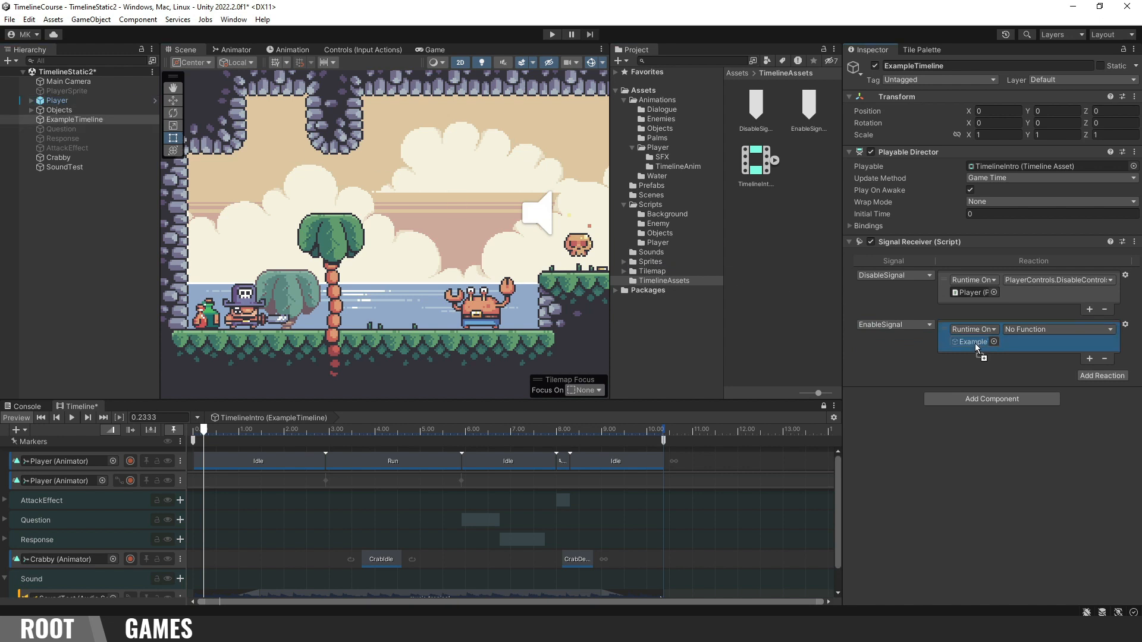
pyautogui.click(1024, 331)
pyautogui.moveTo(1066, 397)
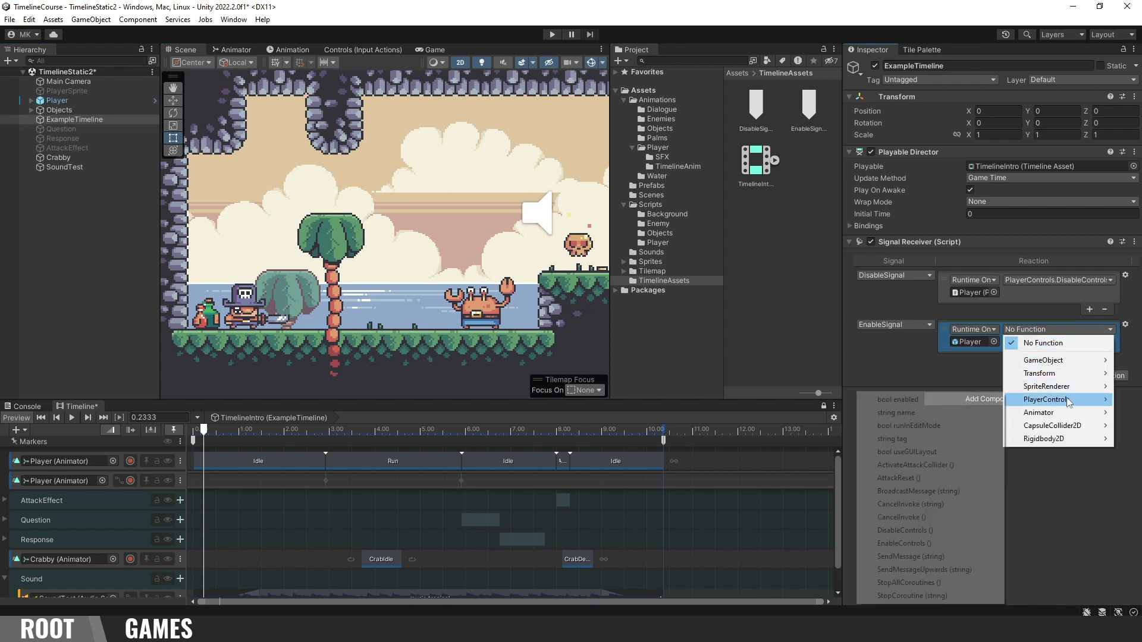
pyautogui.click(923, 544)
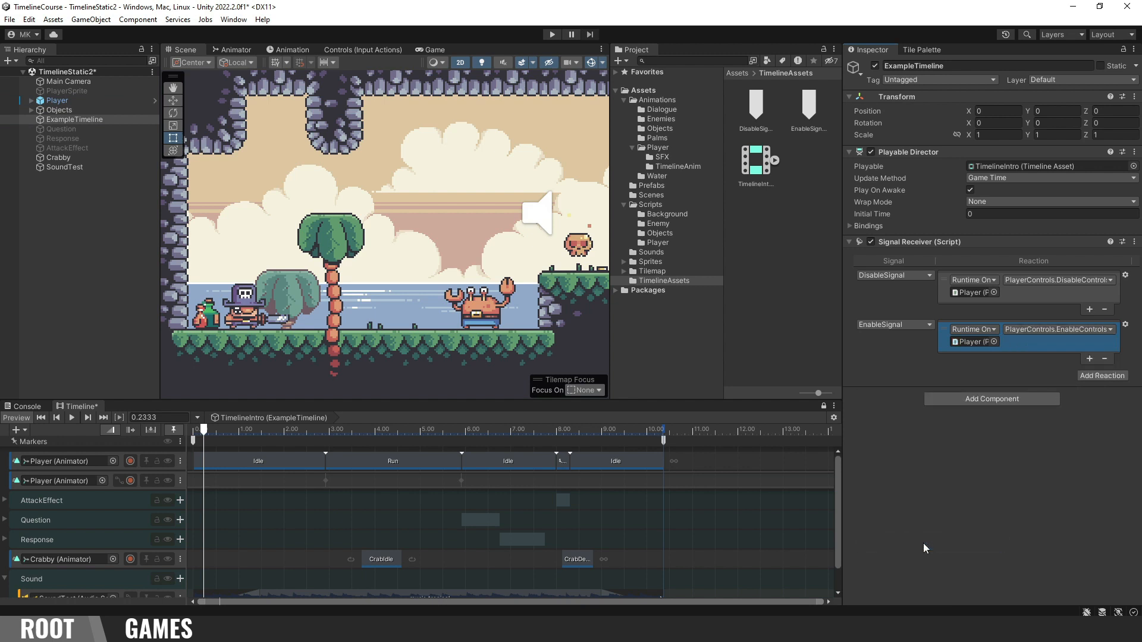
# Step: Check the reactions on the end-of-timeline Signal Emitter and play-test the cutscene with its control signals
pyautogui.click(664, 441)
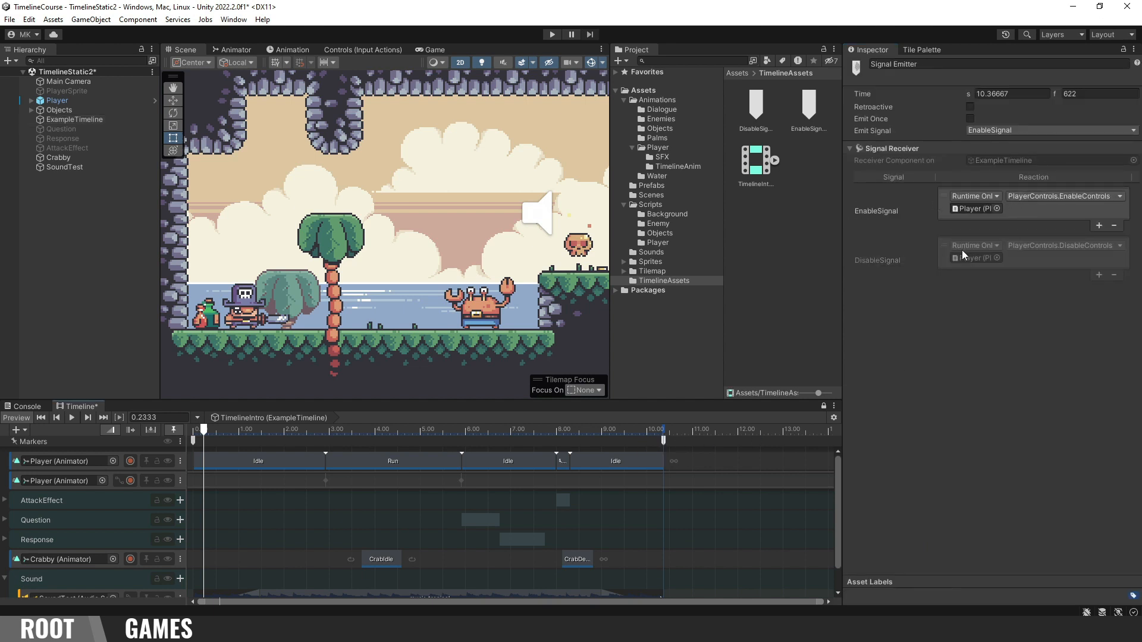
pyautogui.hotkey('ctrl', 'p')
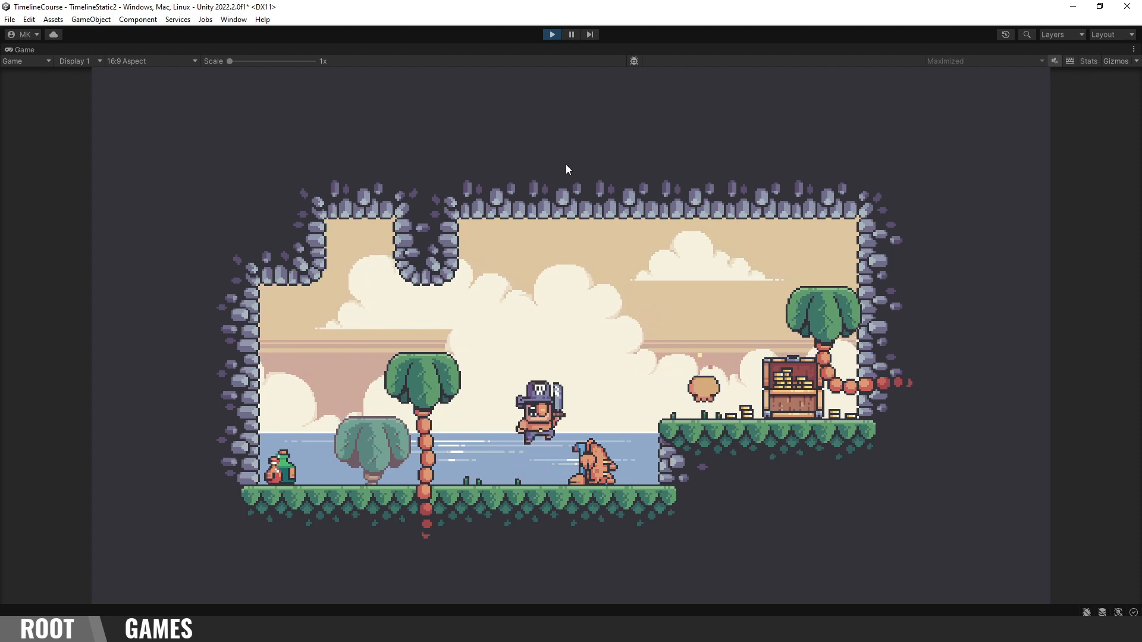
pyautogui.hotkey('ctrl', 'p')
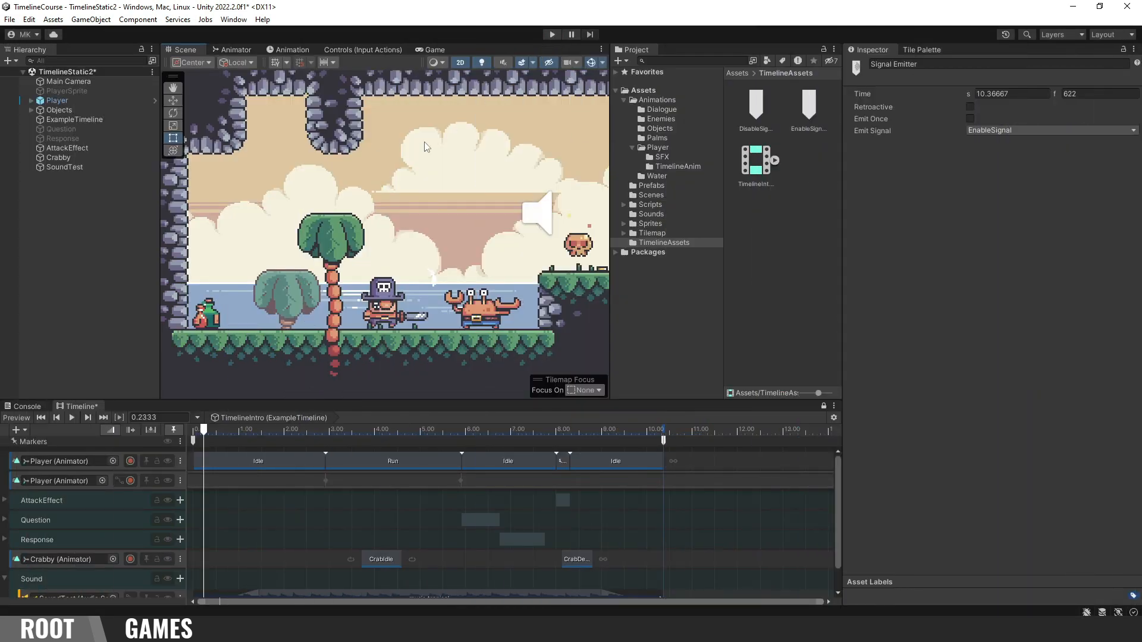
# Step: Collapse the Sound group and add a Signal Track below it in the timeline
pyautogui.click(5, 579)
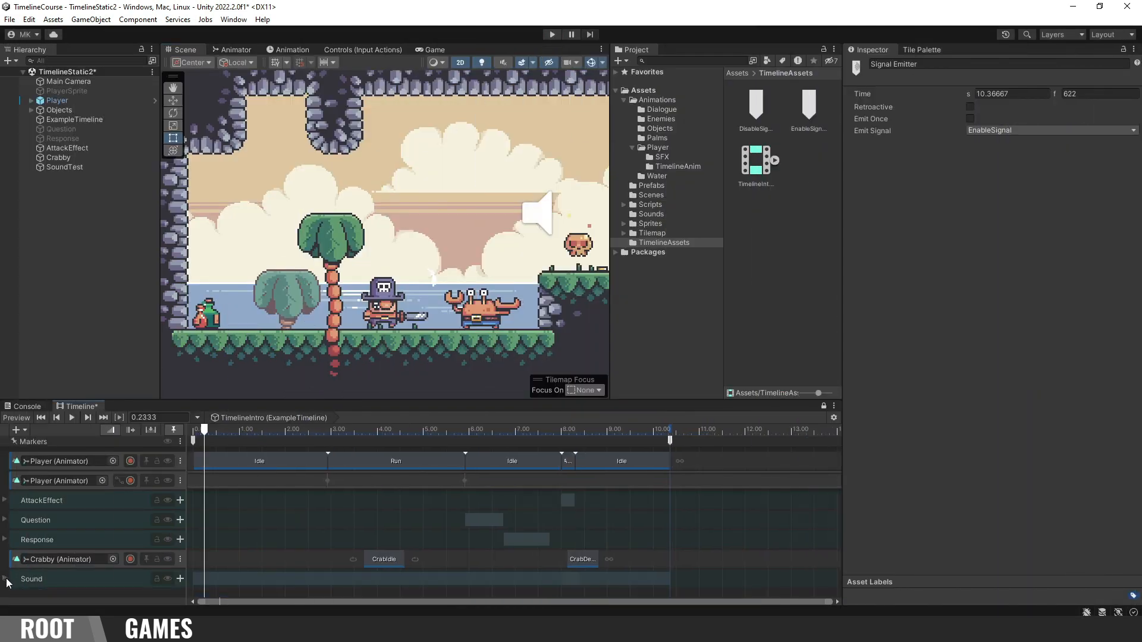
pyautogui.rightClick(72, 593)
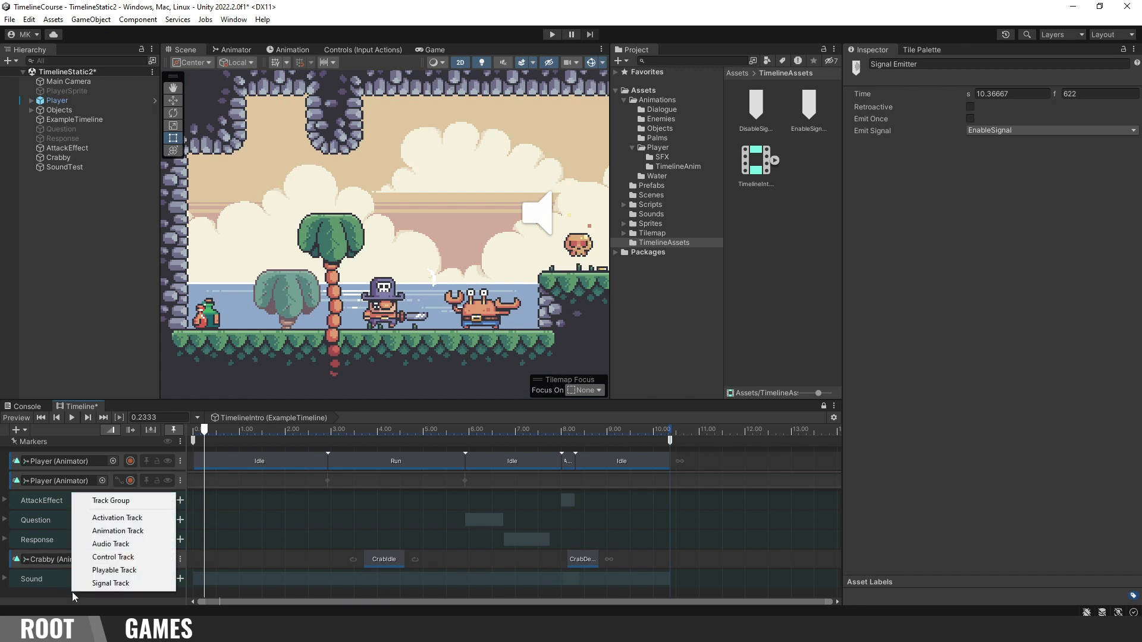
pyautogui.click(102, 583)
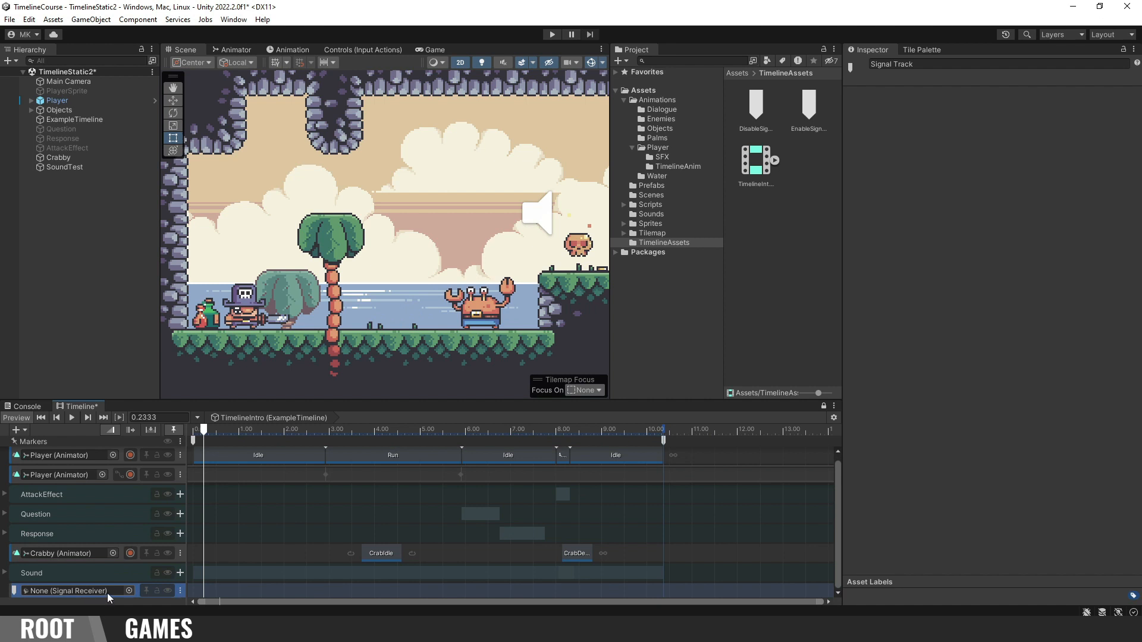
# Step: Create an empty GameObject in the scene and add a Signal Receiver component to it
pyautogui.rightClick(60, 180)
pyautogui.click(124, 323)
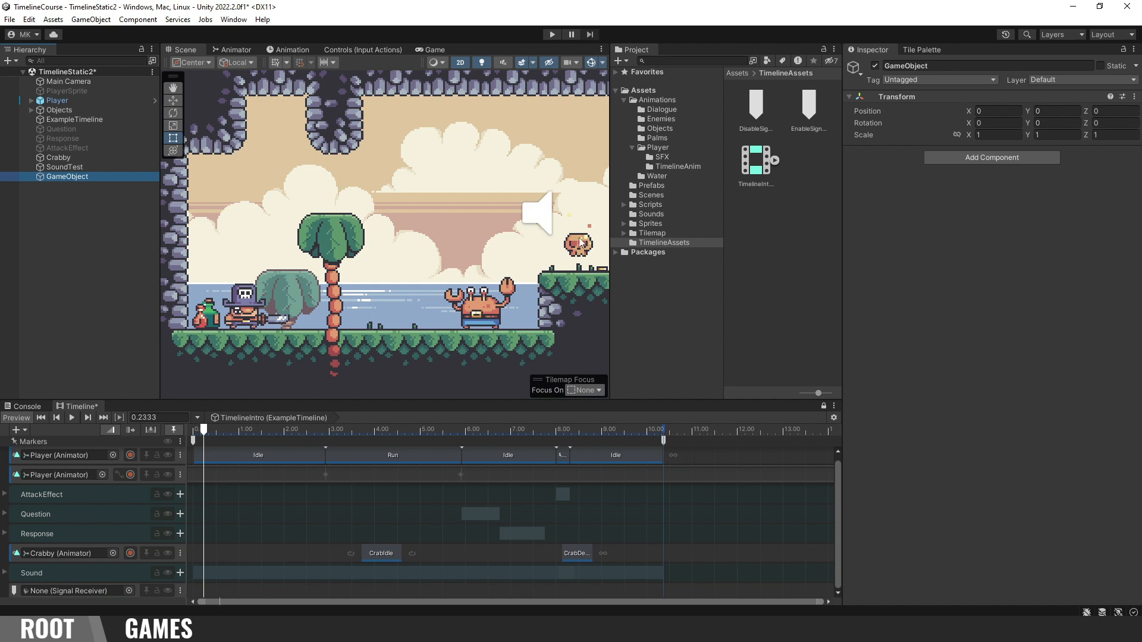
pyautogui.click(935, 156)
pyautogui.write('sig')
pyautogui.press('Return')
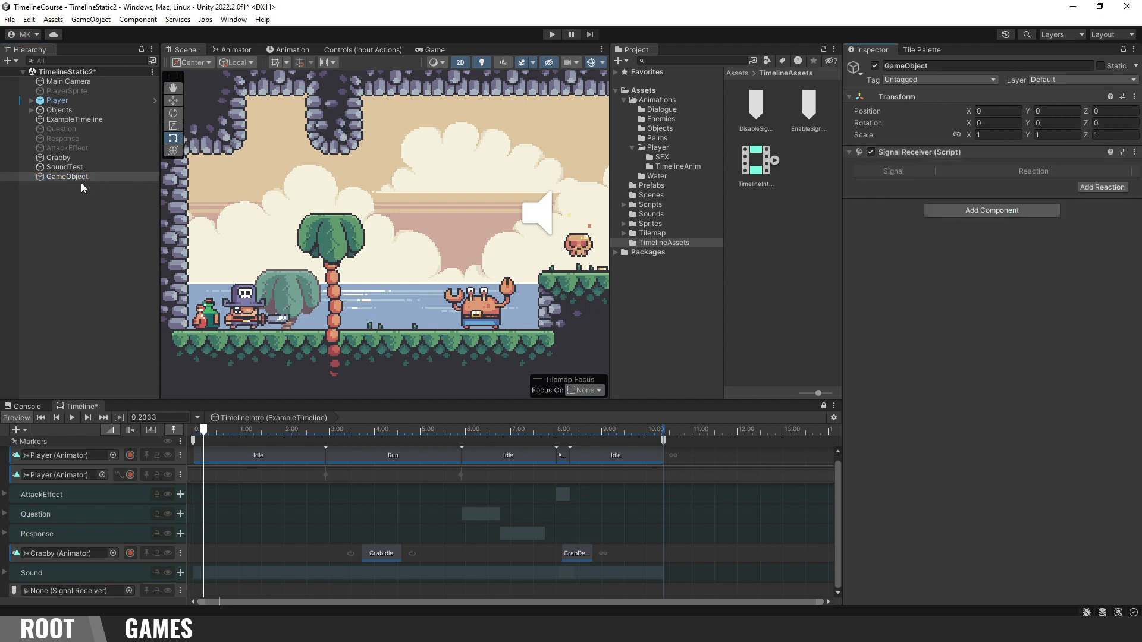
# Step: Bind the new GameObject to the Signal Track and place a Signal Emitter near the track's start
pyautogui.moveTo(76, 180); pyautogui.dragTo(80, 589)
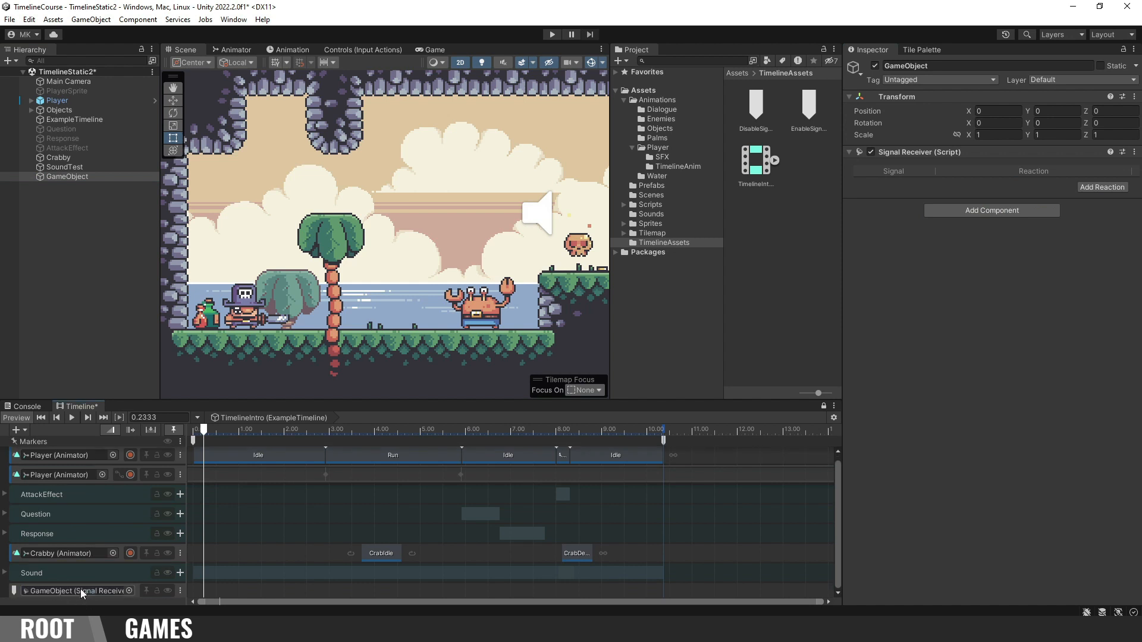
pyautogui.rightClick(210, 591)
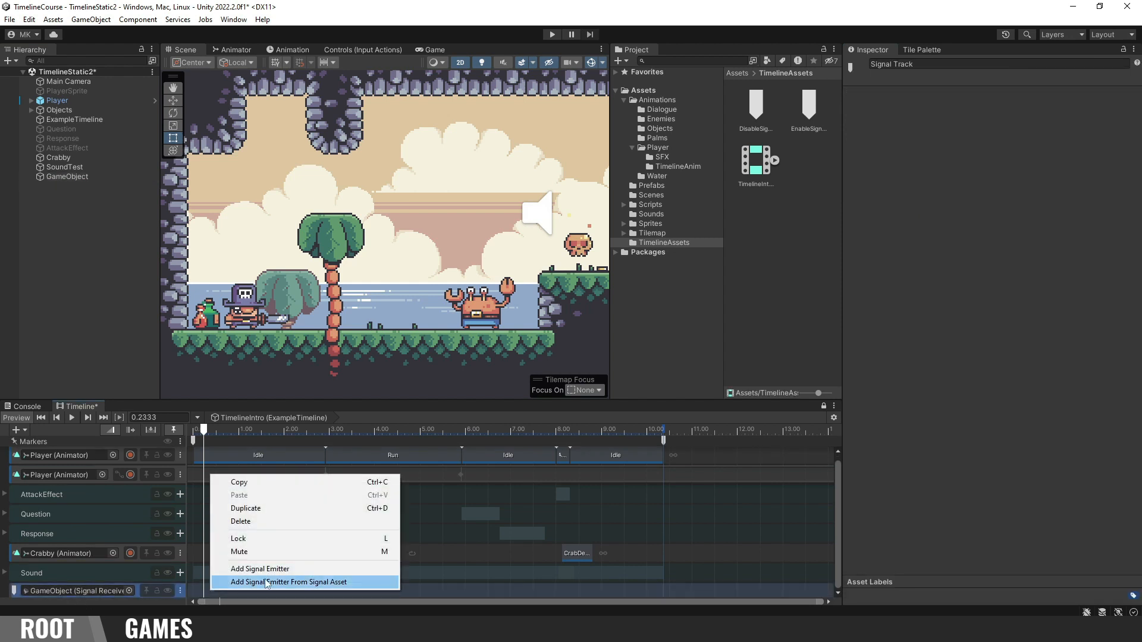
pyautogui.click(276, 570)
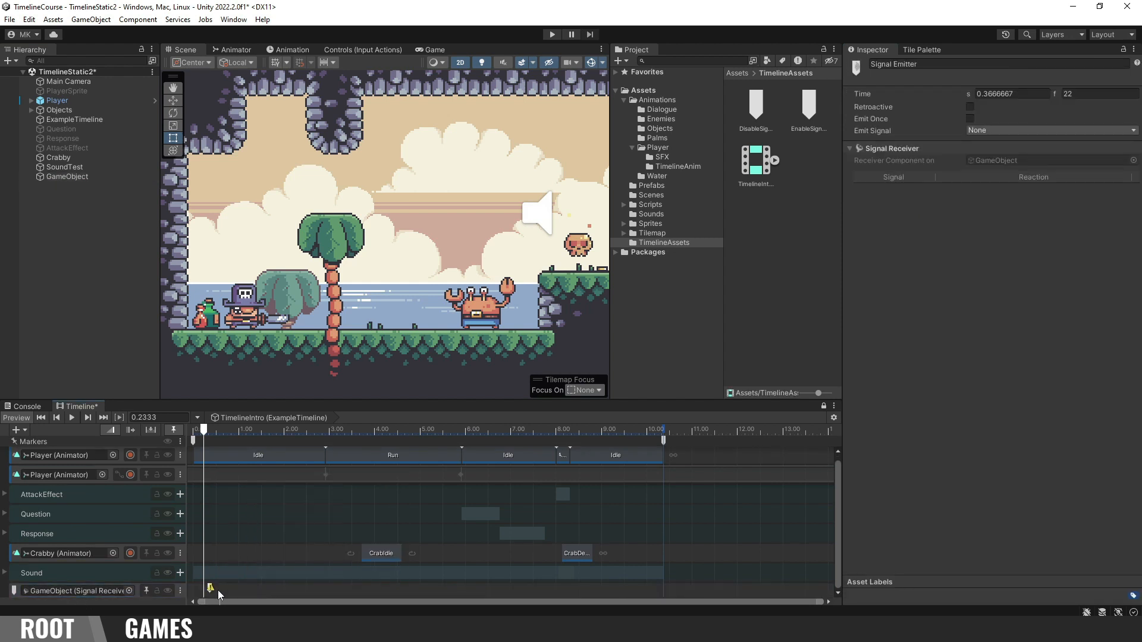
pyautogui.moveTo(220, 592); pyautogui.dragTo(245, 586)
pyautogui.scroll(-2, 290, 589)
pyautogui.scroll(2, 290, 590)
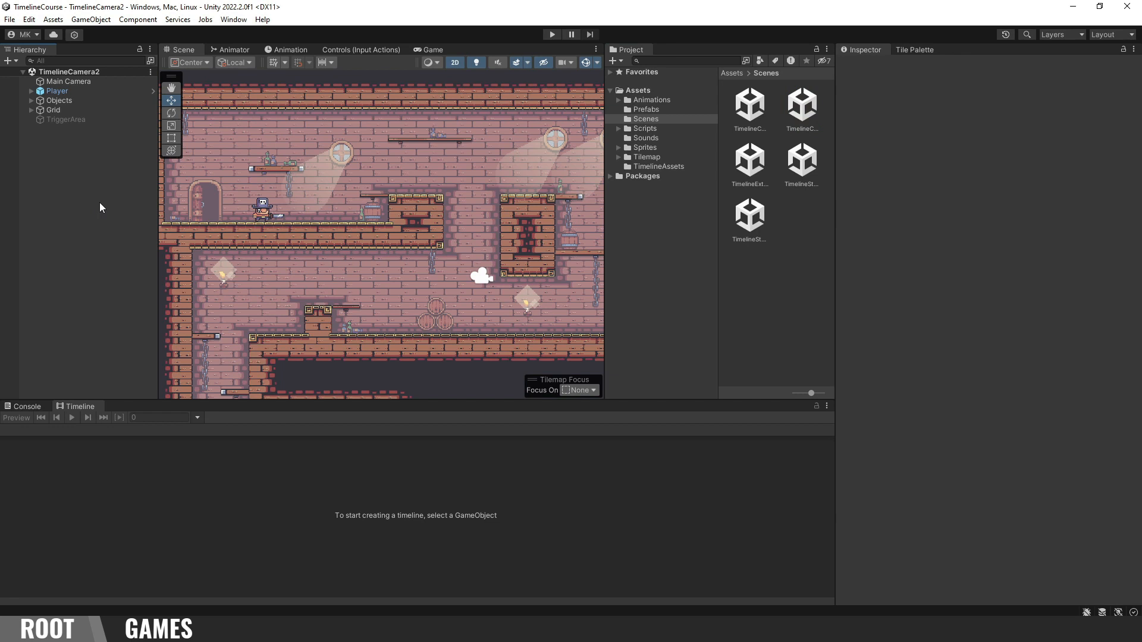
# Step: Play-test the TimelineCamera2 scene to see how the camera behaves around the player
pyautogui.click(552, 35)
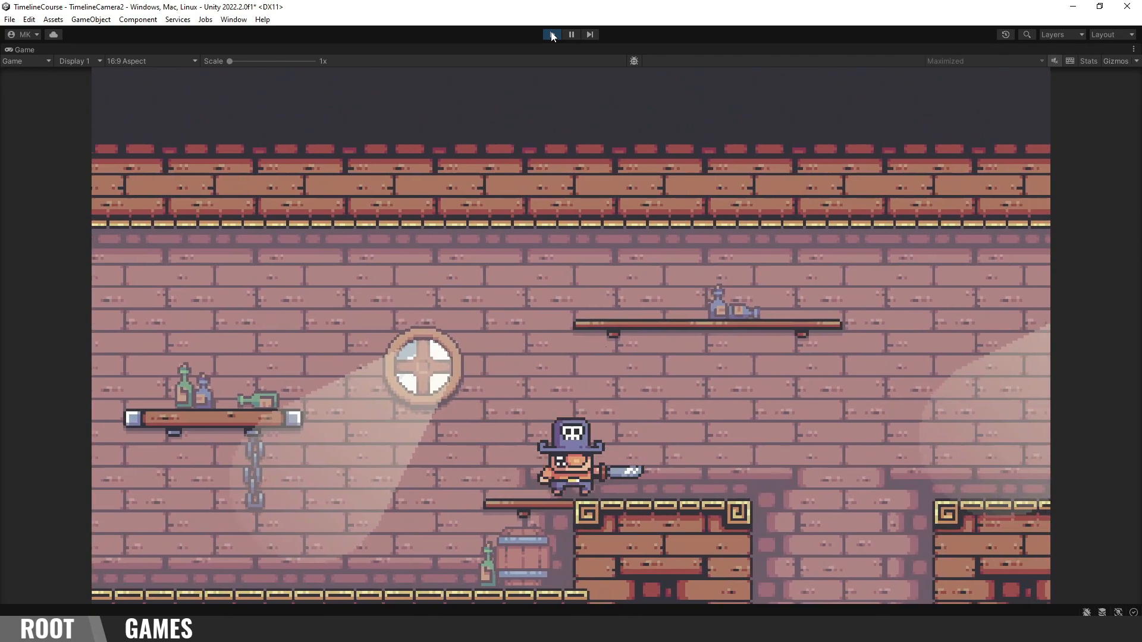
pyautogui.click(552, 35)
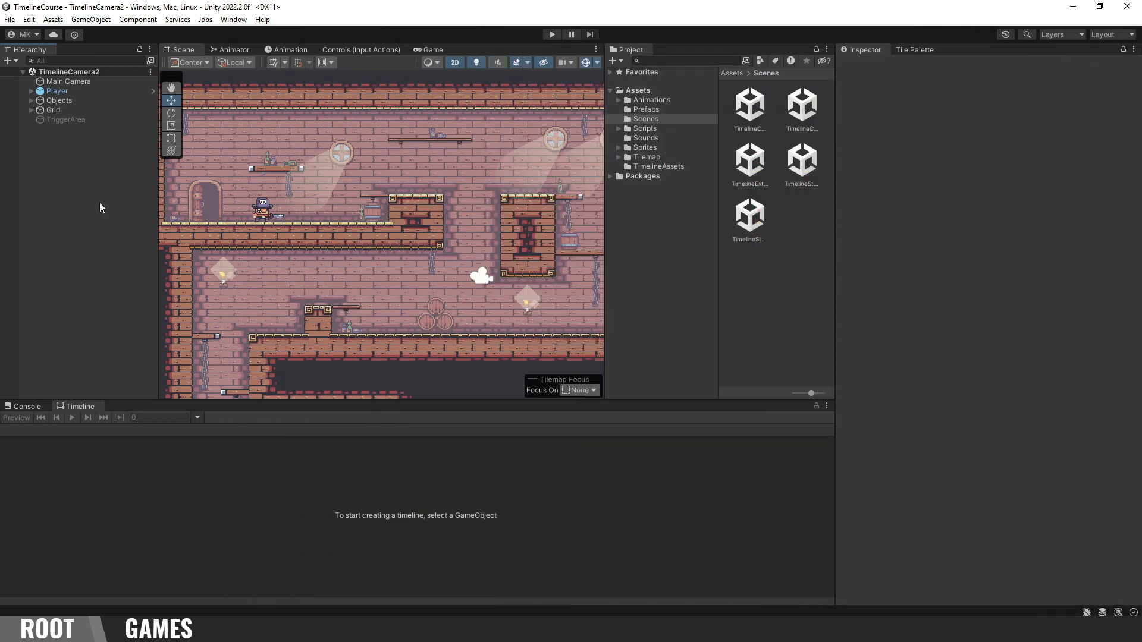
# Step: Find the Cinemachine package in the Unity Registry and install it
pyautogui.click(233, 19)
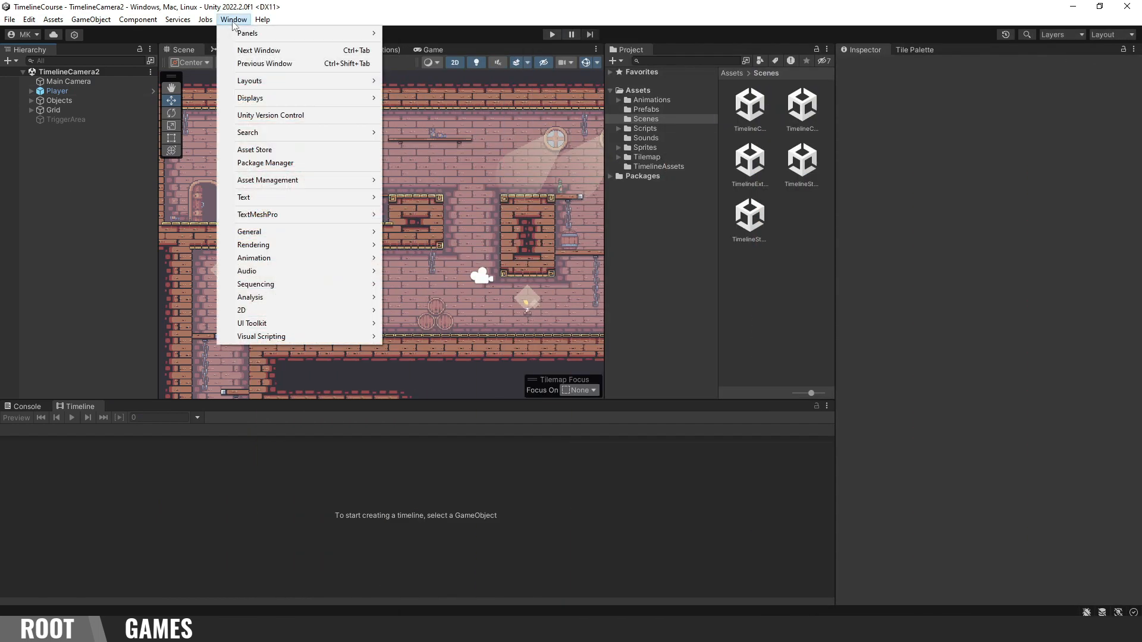
pyautogui.click(276, 163)
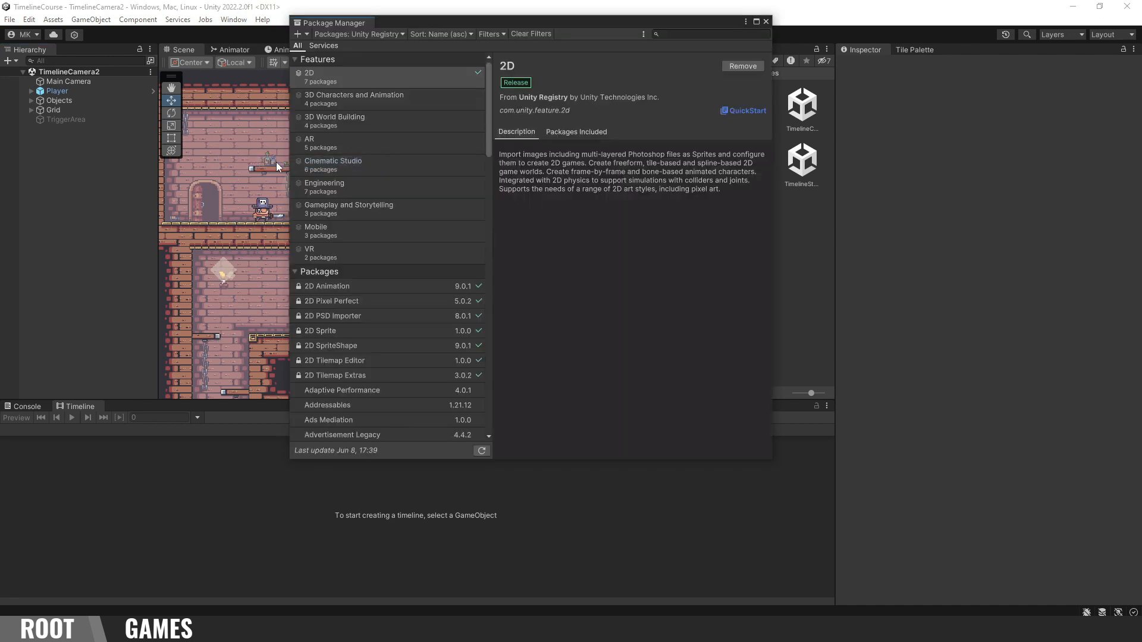
pyautogui.click(375, 34)
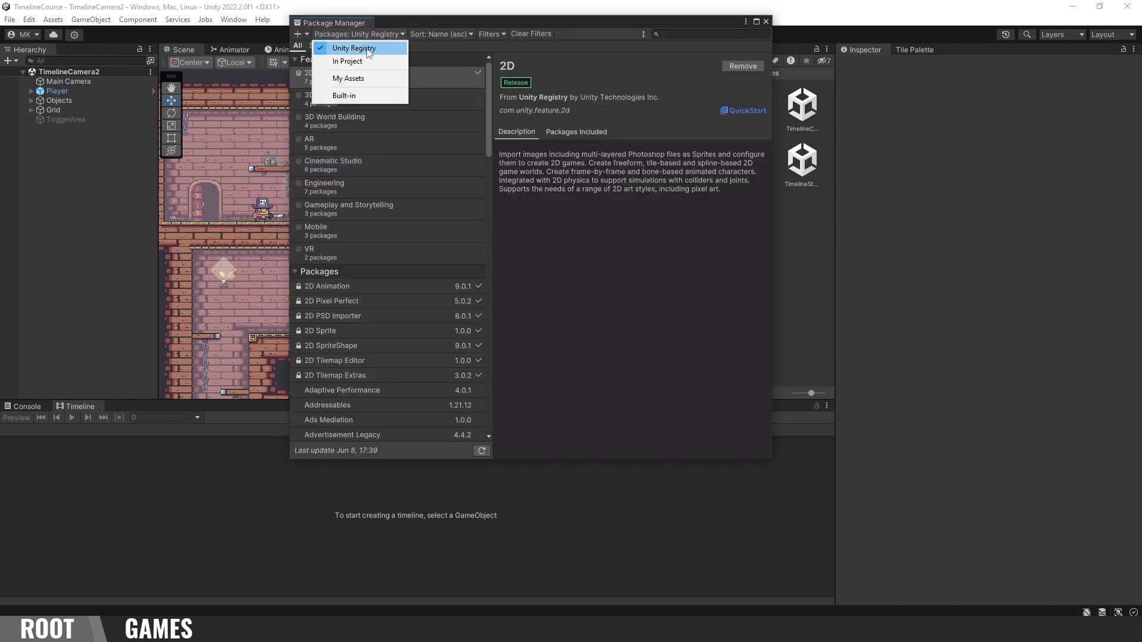
pyautogui.click(370, 48)
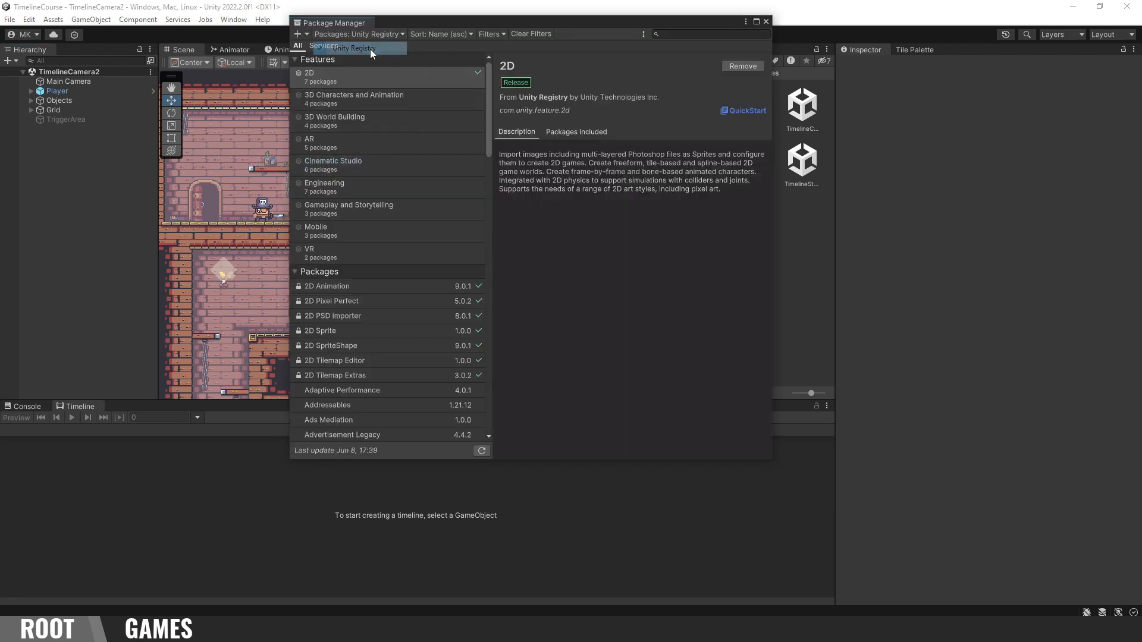
pyautogui.click(683, 34)
pyautogui.write('cinem')
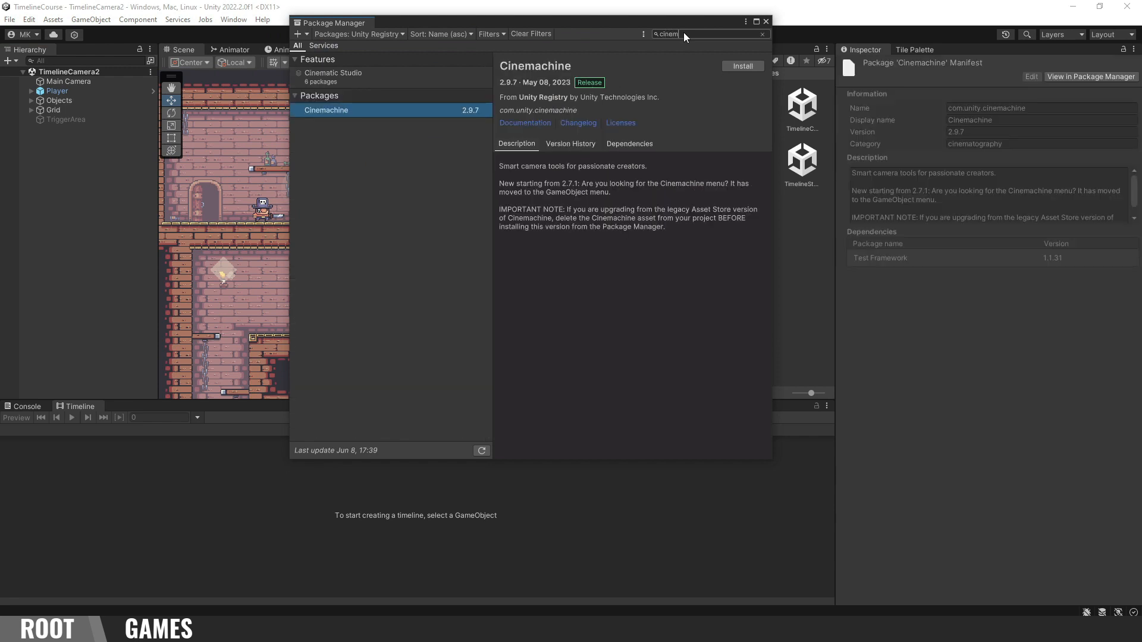
pyautogui.click(743, 66)
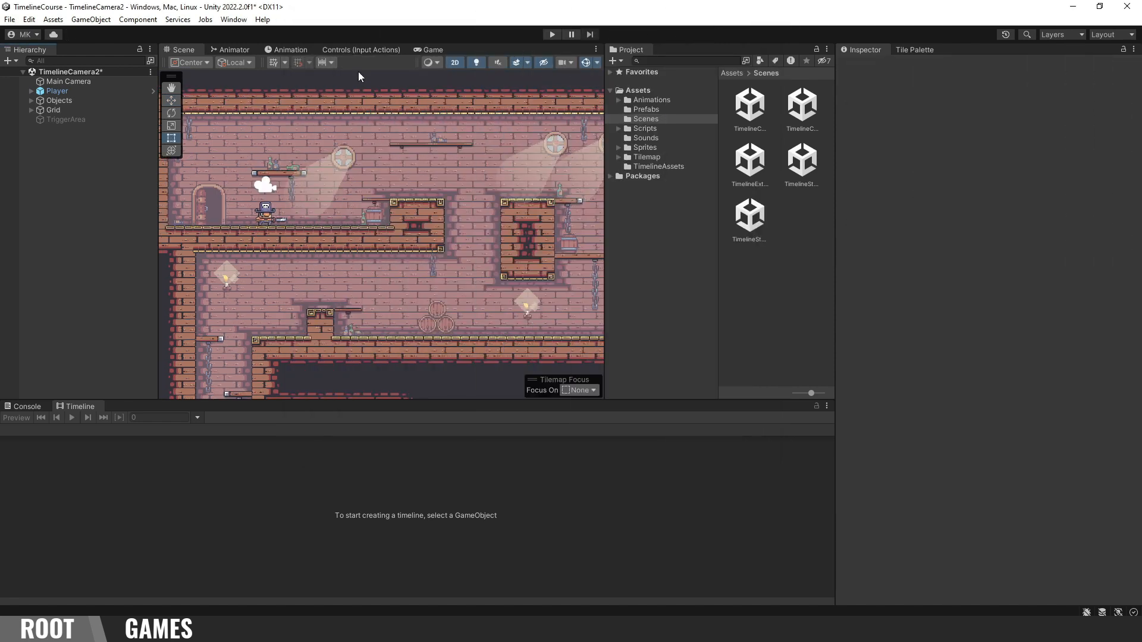
# Step: Add a Cinemachine 2D Camera to the scene and name it FollowCam
pyautogui.rightClick(95, 138)
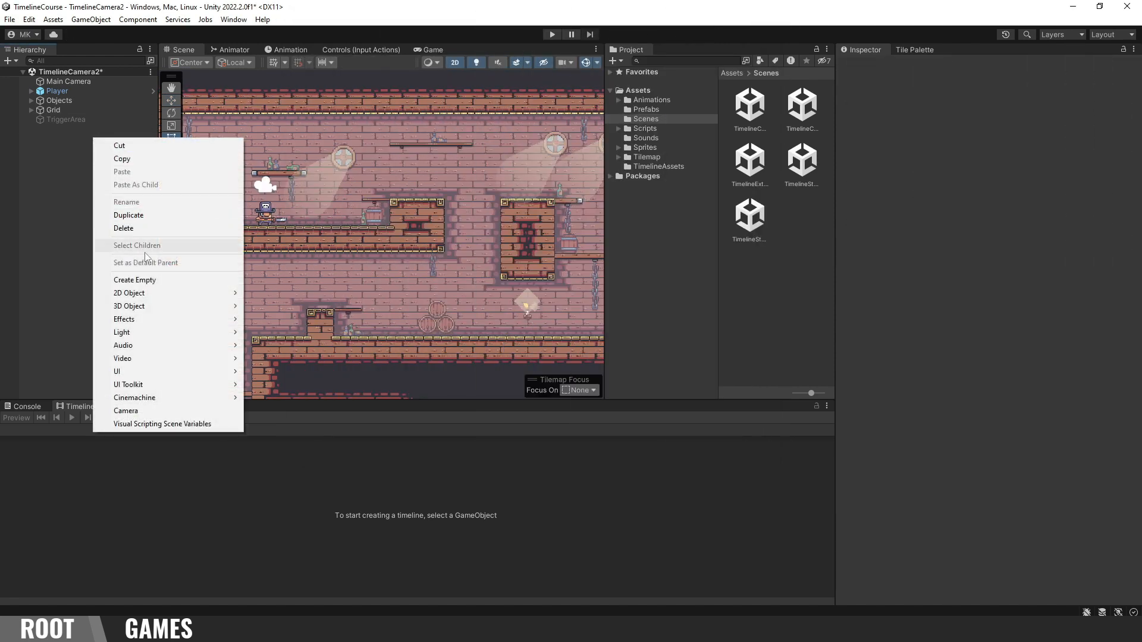
pyautogui.moveTo(215, 398)
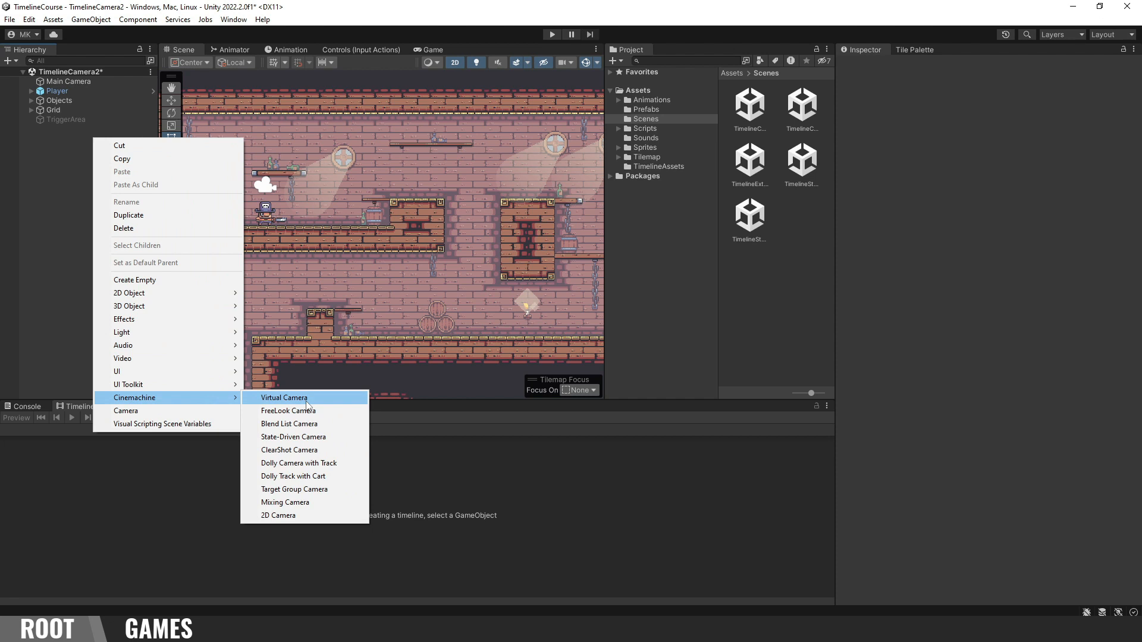
pyautogui.click(331, 515)
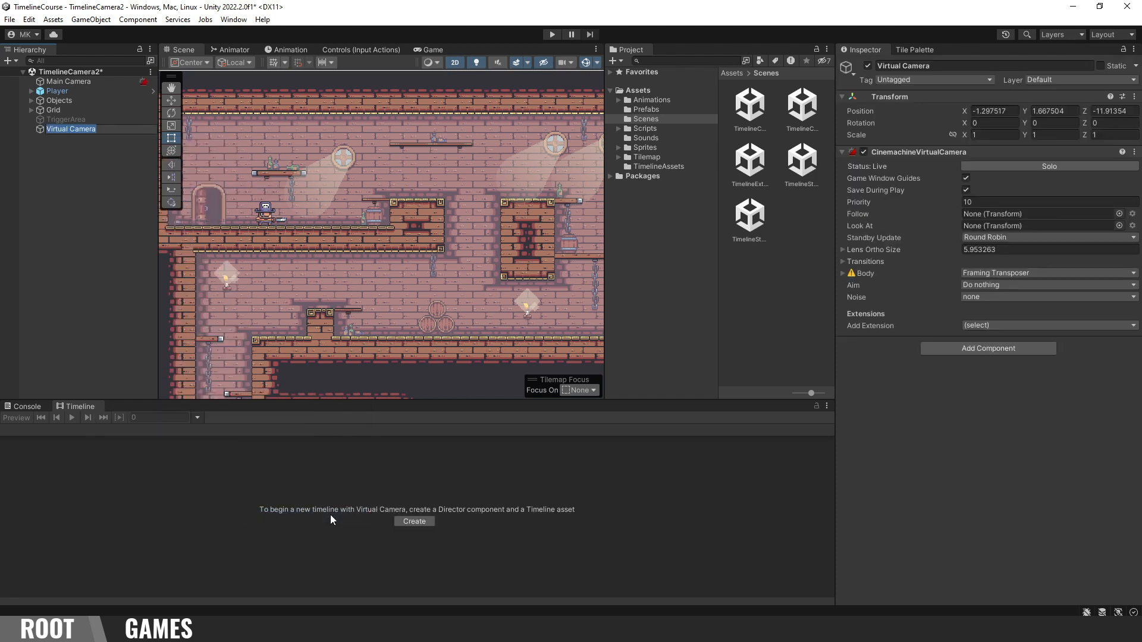
pyautogui.write('FollowCam')
pyautogui.press('Return')
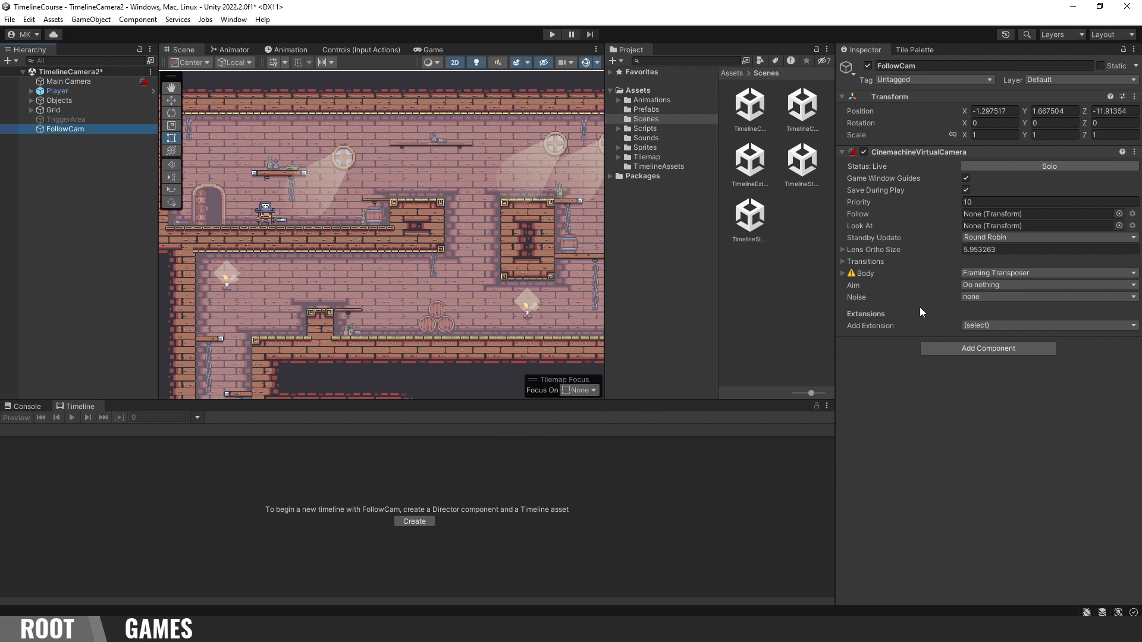
# Step: Set FollowCam's Lens Ortho Size to 3
pyautogui.moveTo(962, 250); pyautogui.dragTo(937, 248)
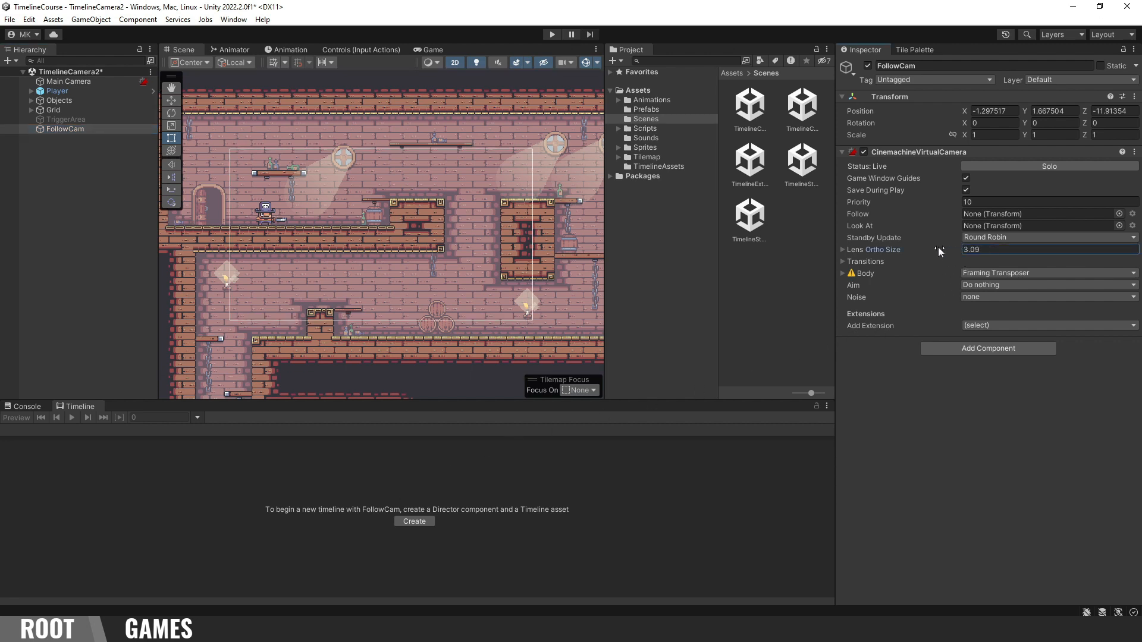
pyautogui.click(991, 250)
pyautogui.write('3')
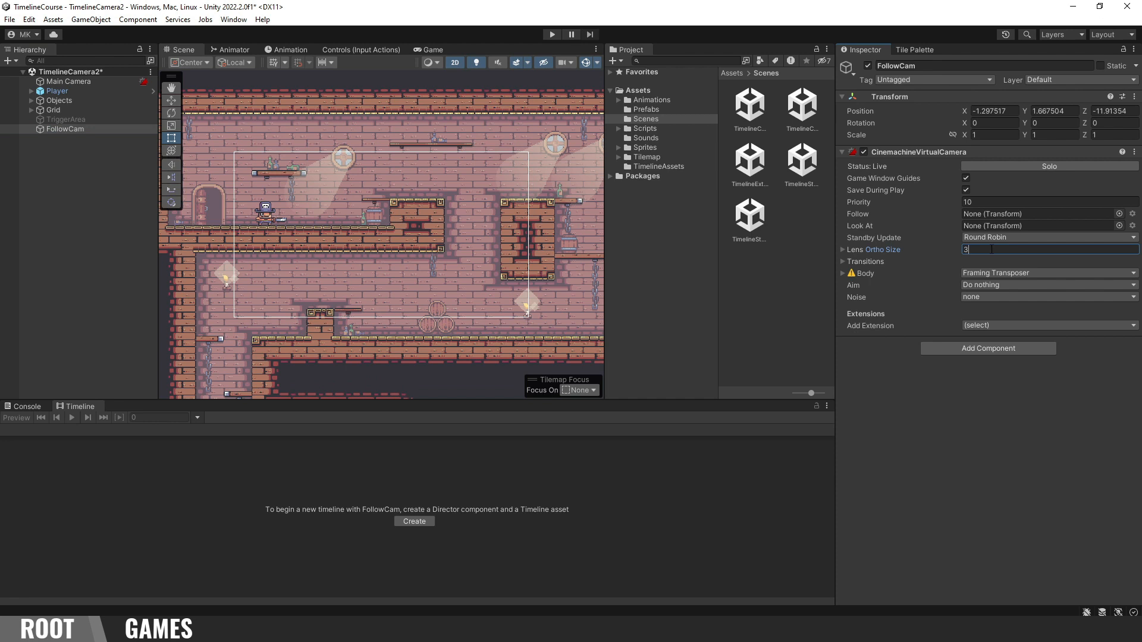
pyautogui.press('Return')
# Step: Assign Player as FollowCam's Follow target and expand the camera's Body settings
pyautogui.moveTo(428, 144); pyautogui.dragTo(981, 216)
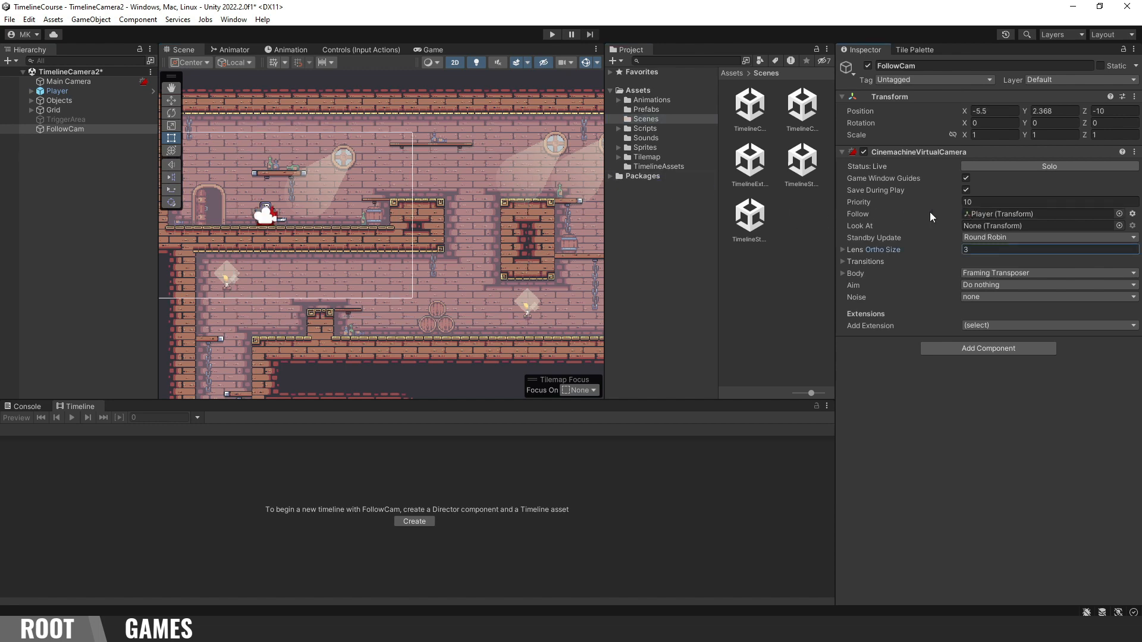
pyautogui.press('f')
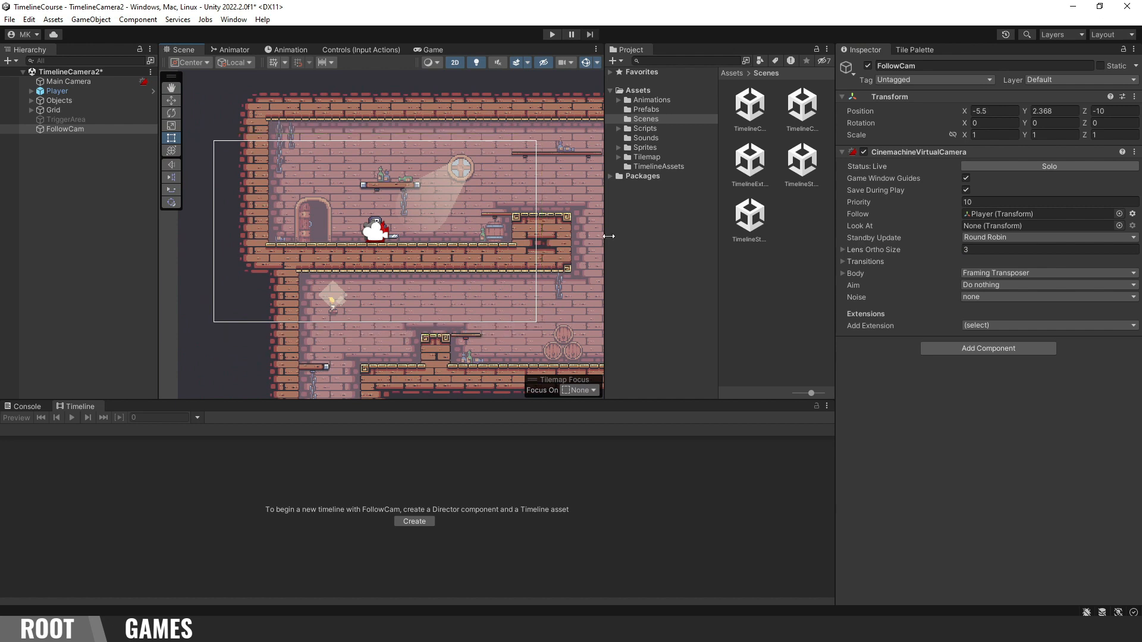
pyautogui.click(841, 274)
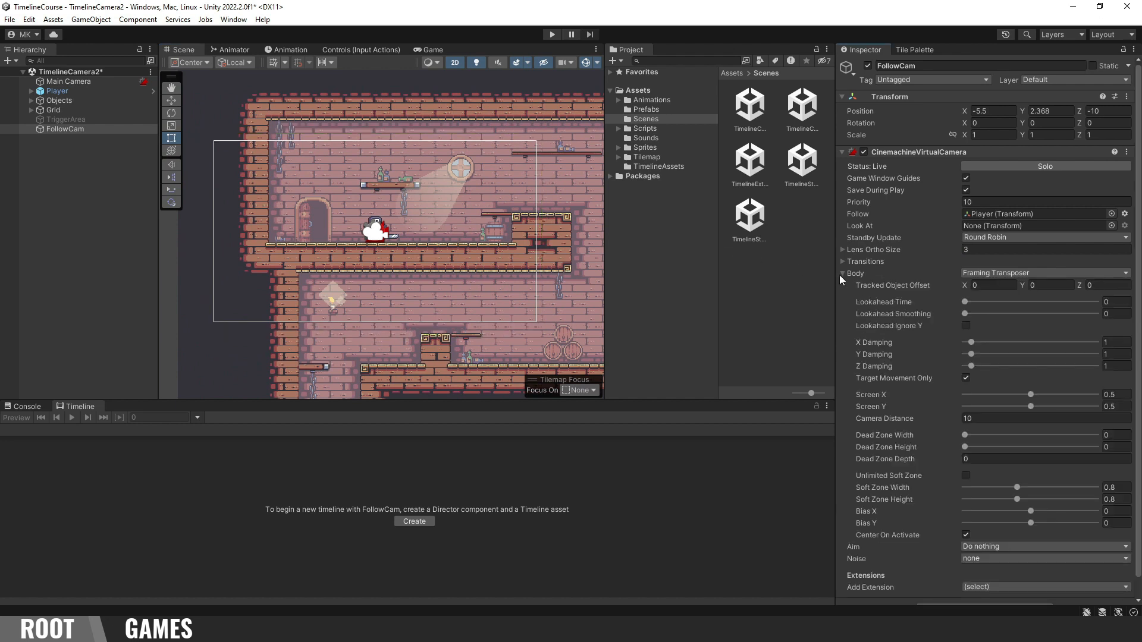
# Step: Set FollowCam's Tracked Object Offset Y to about 1.43 and reduce its X and Y Damping to the minimum
pyautogui.moveTo(1021, 287); pyautogui.dragTo(1037, 288)
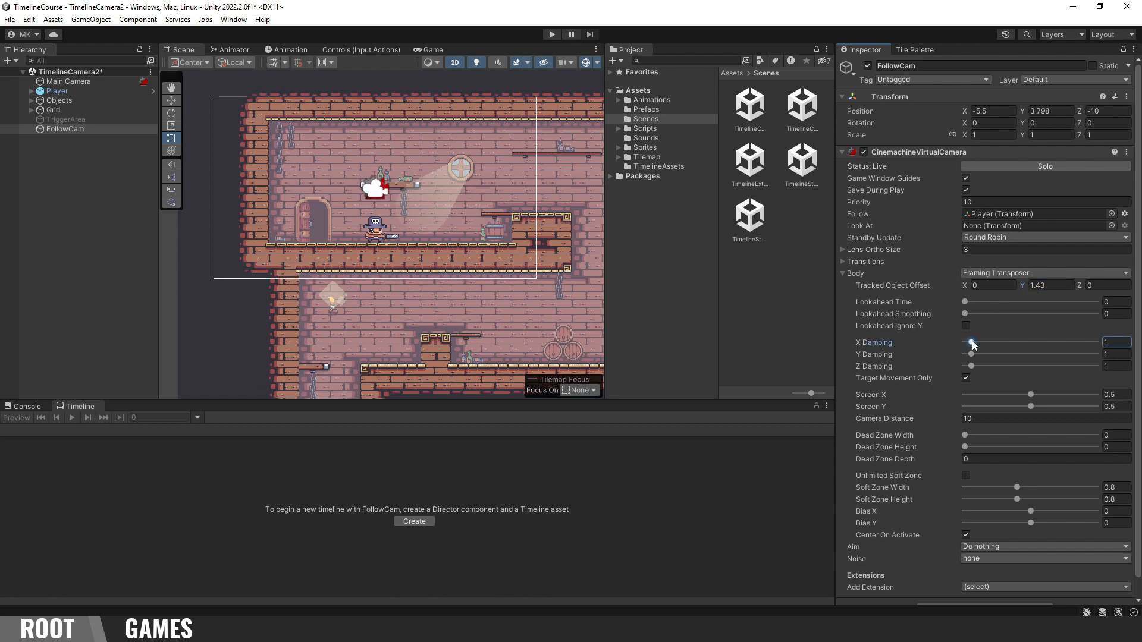
pyautogui.moveTo(971, 342); pyautogui.dragTo(959, 342)
pyautogui.moveTo(972, 353); pyautogui.dragTo(956, 368)
pyautogui.click(844, 273)
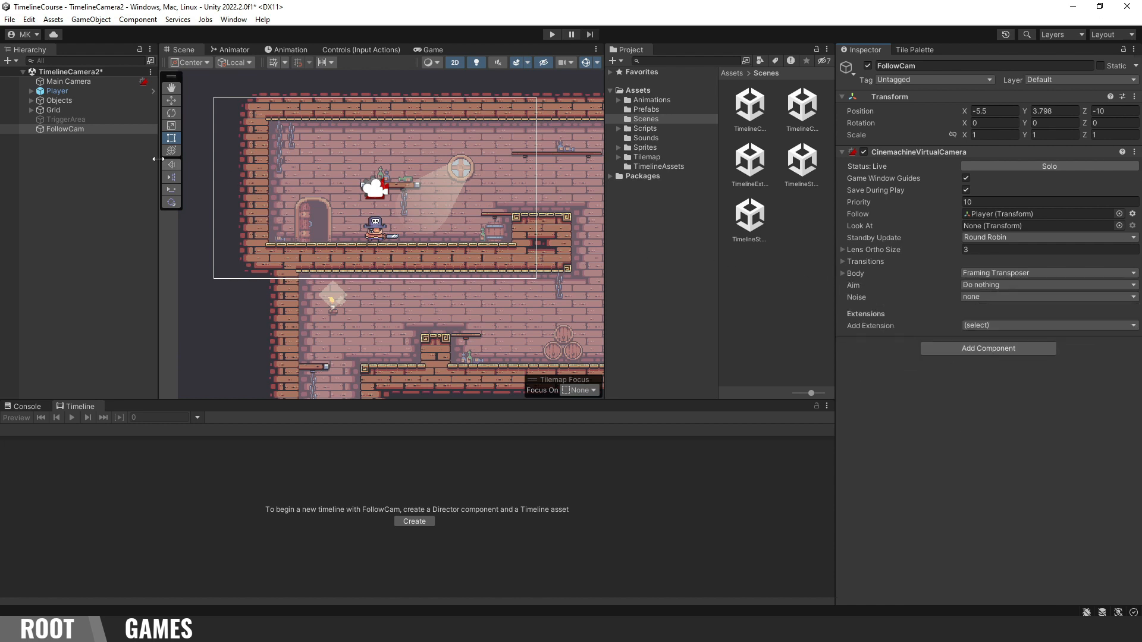
# Step: Add another Cinemachine 2D Camera to the scene and name it StaticCam
pyautogui.rightClick(66, 148)
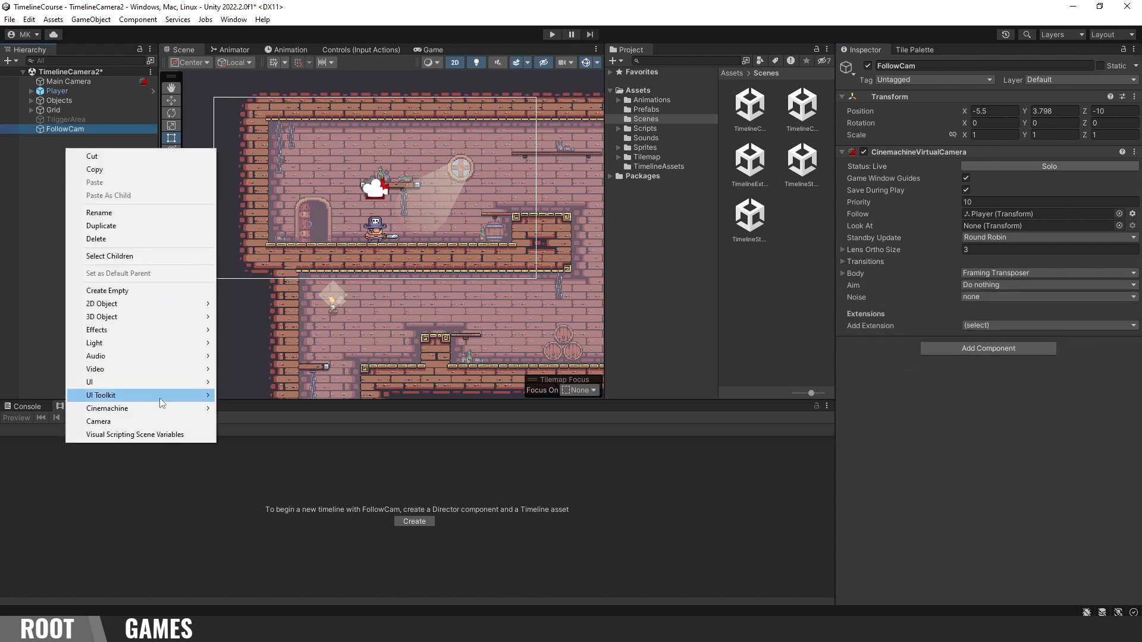
pyautogui.moveTo(193, 409)
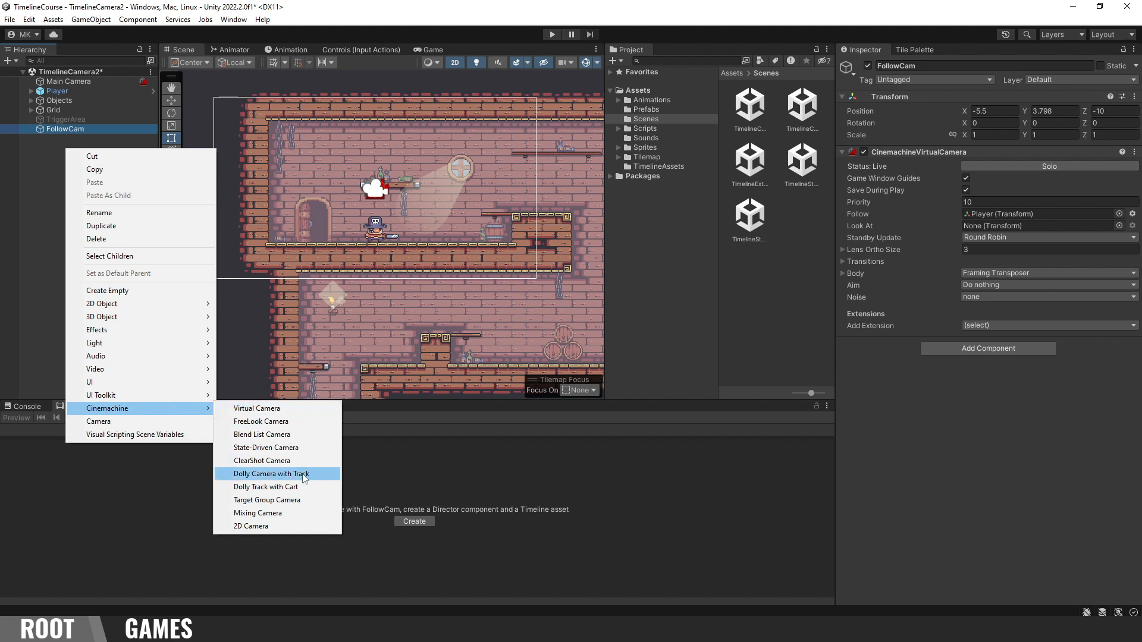
pyautogui.click(304, 526)
pyautogui.write('StaticCam')
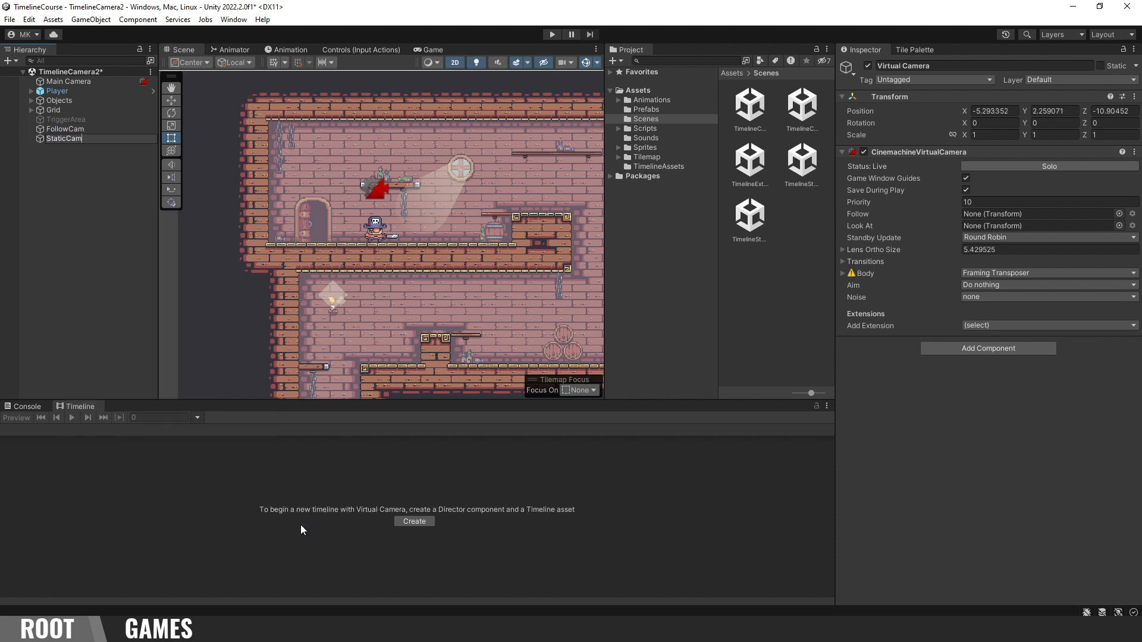
pyautogui.press('Return')
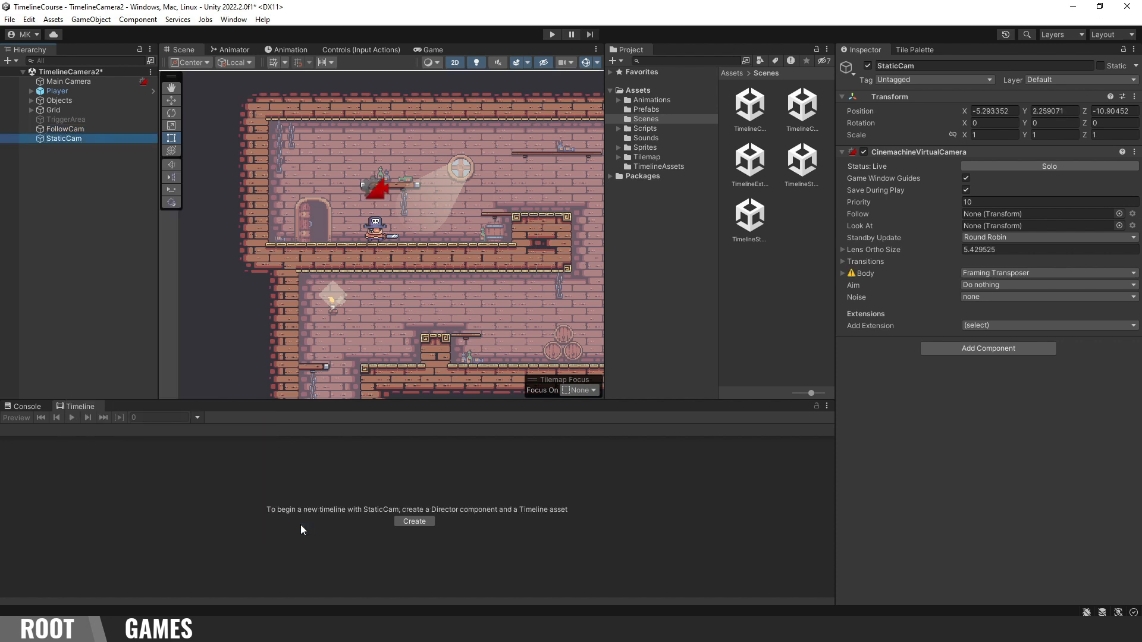
# Step: Set StaticCam's Lens Ortho Size to 3 and its Body to Do nothing
pyautogui.click(1011, 249)
pyautogui.write('3')
pyautogui.click(1012, 272)
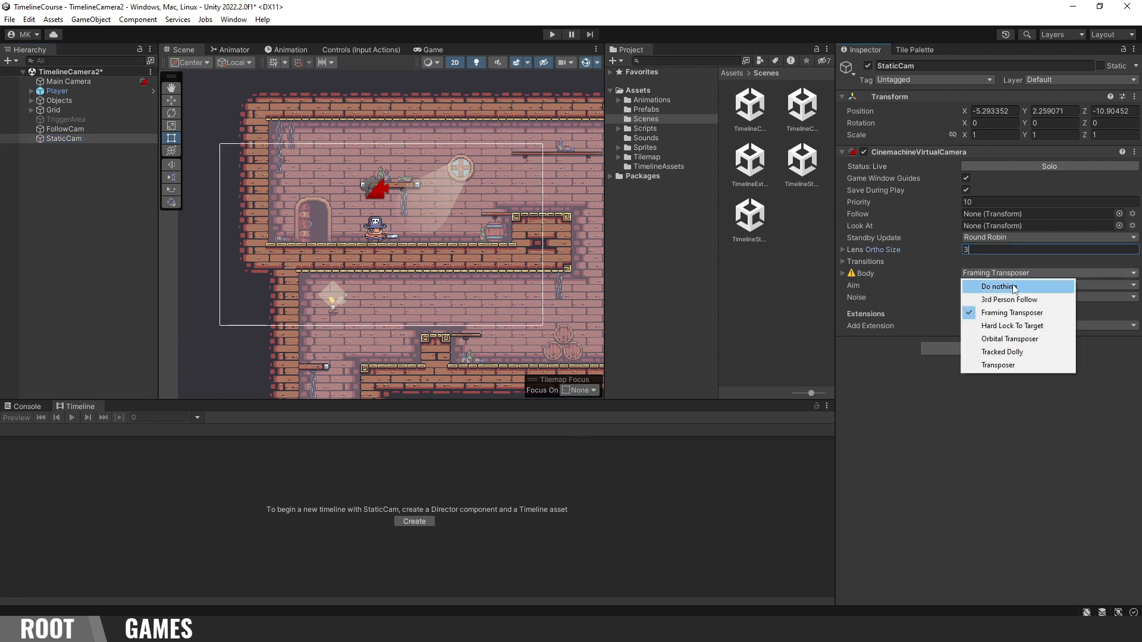
pyautogui.click(1009, 288)
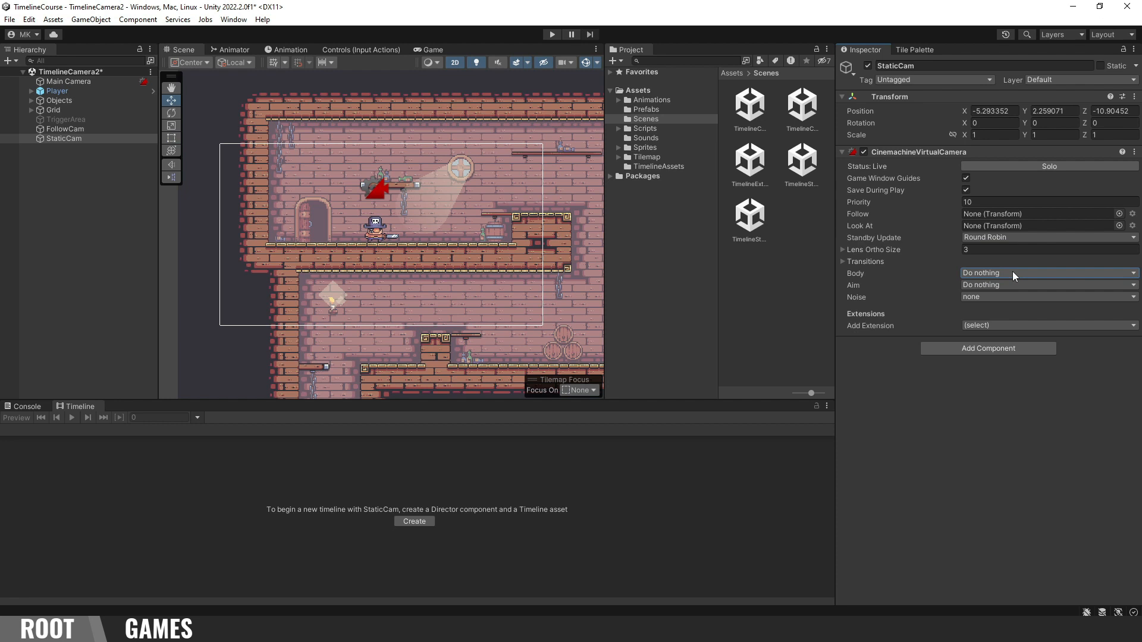
# Step: Set StaticCam's Z position to -10 and move it over the crab's room, at about X -4.33, Y -5.43
pyautogui.click(1123, 112)
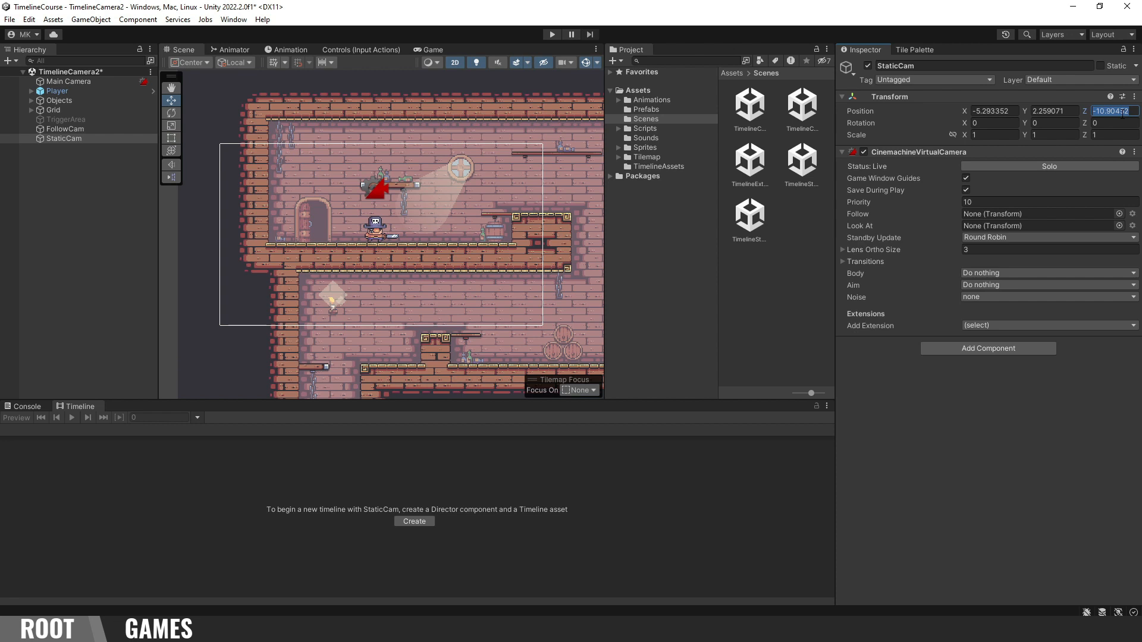
pyautogui.write('-10')
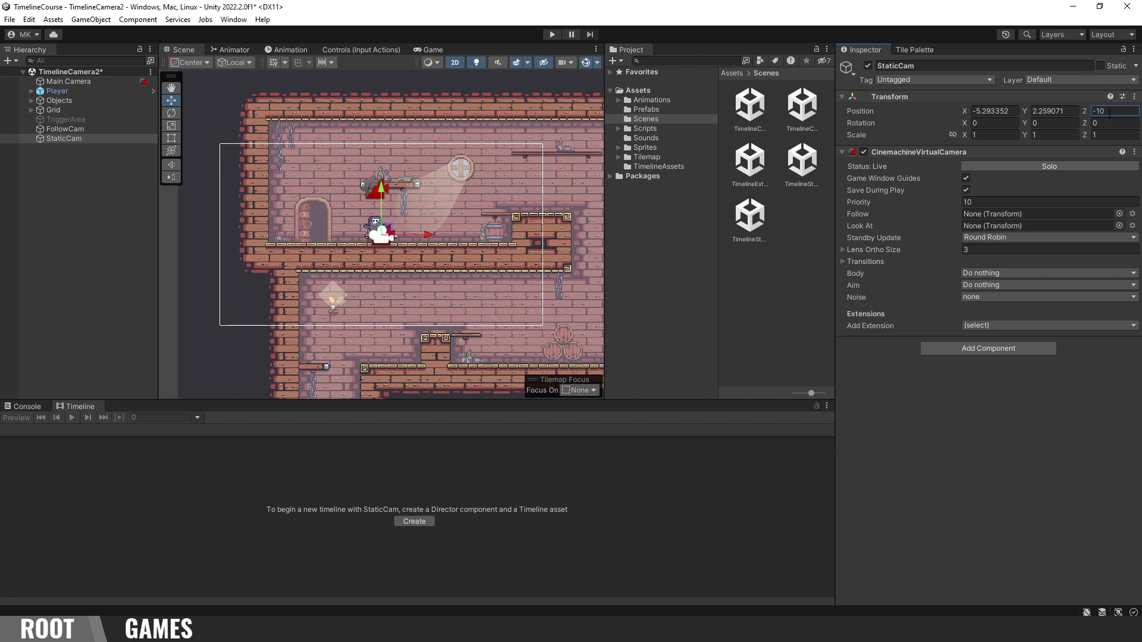
pyautogui.moveTo(385, 233); pyautogui.dragTo(423, 326)
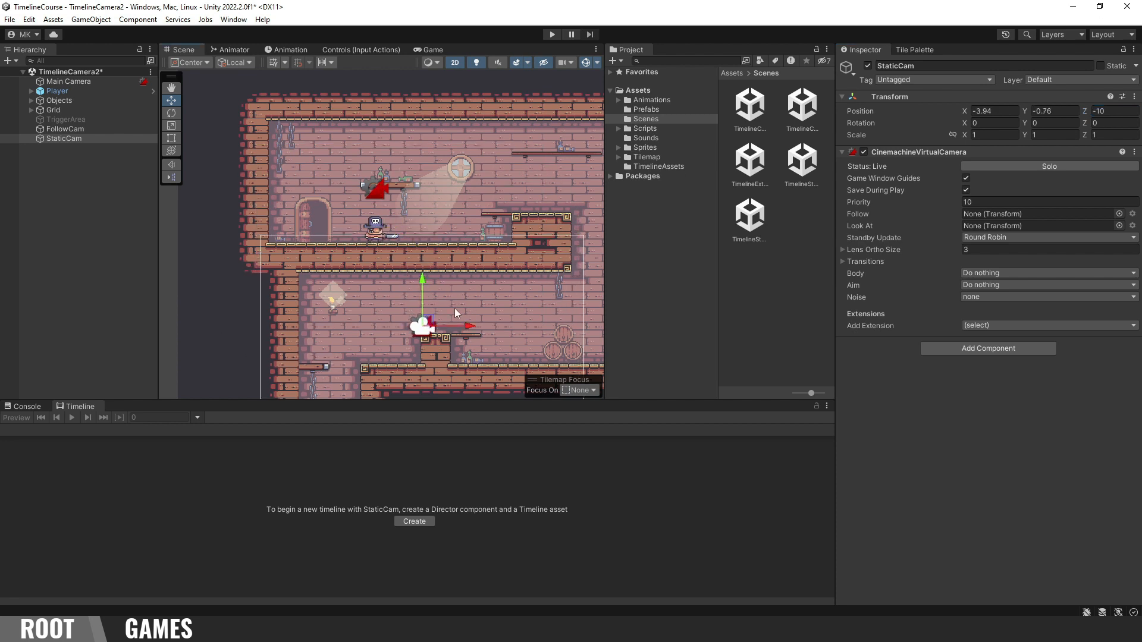
pyautogui.moveTo(424, 326); pyautogui.dragTo(393, 145, button='middle')
pyautogui.moveTo(394, 145); pyautogui.dragTo(382, 287)
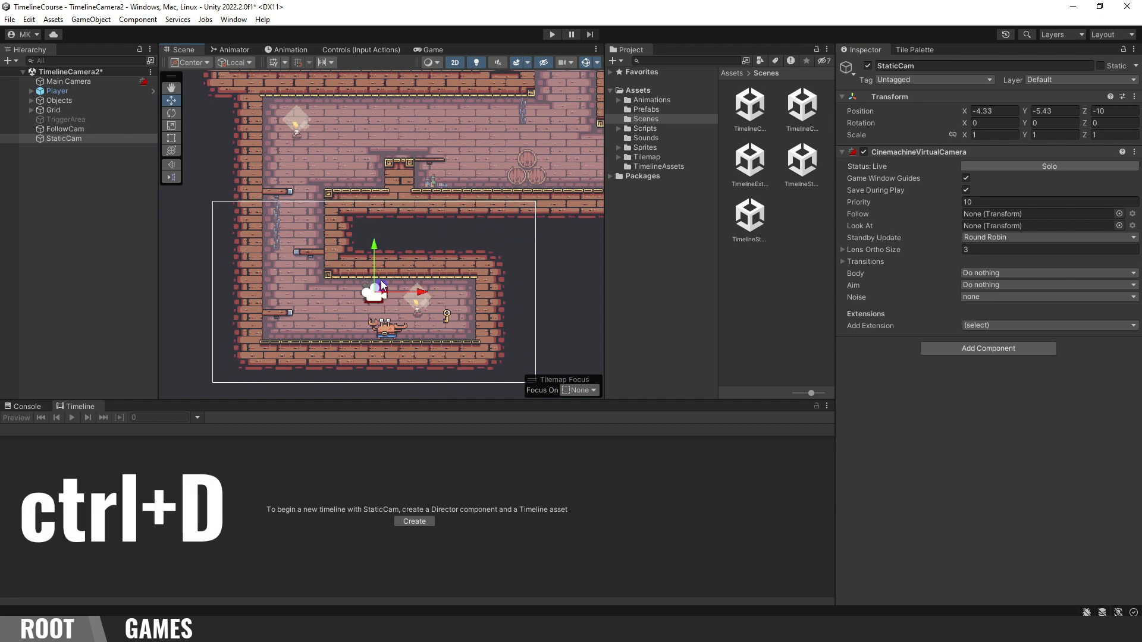
# Step: Duplicate StaticCam and rename the copy StaticCam2
pyautogui.hotkey('ctrl', 'd')
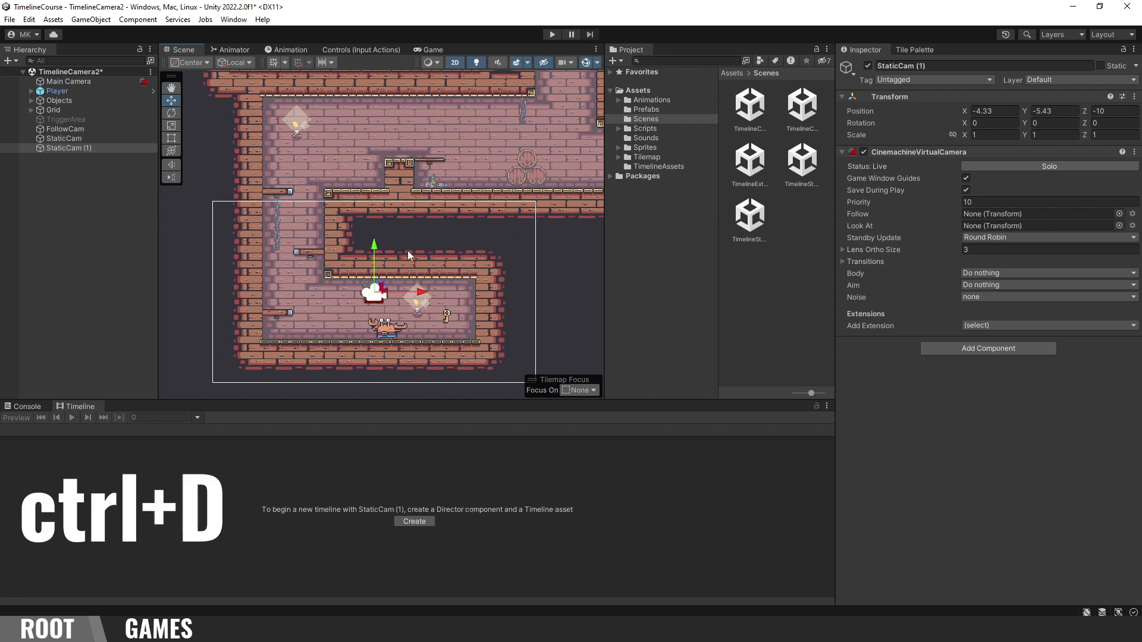
pyautogui.click(928, 66)
pyautogui.press('BackSpace')
pyautogui.press('BackSpace')
pyautogui.press('BackSpace')
pyautogui.press('BackSpace')
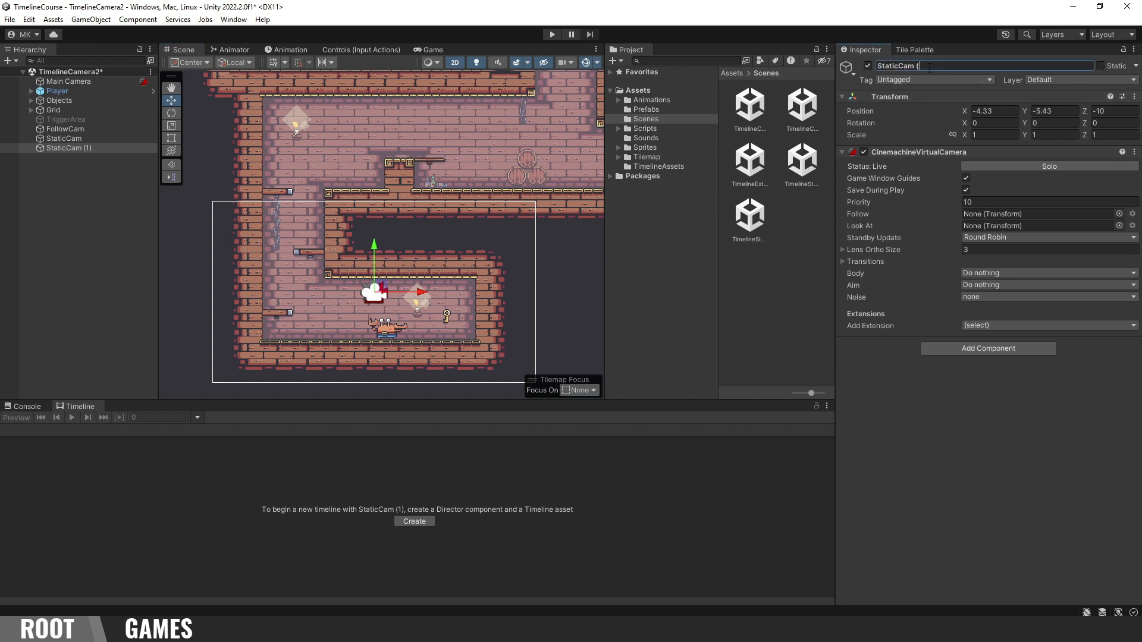
pyautogui.write('2')
pyautogui.press('Return')
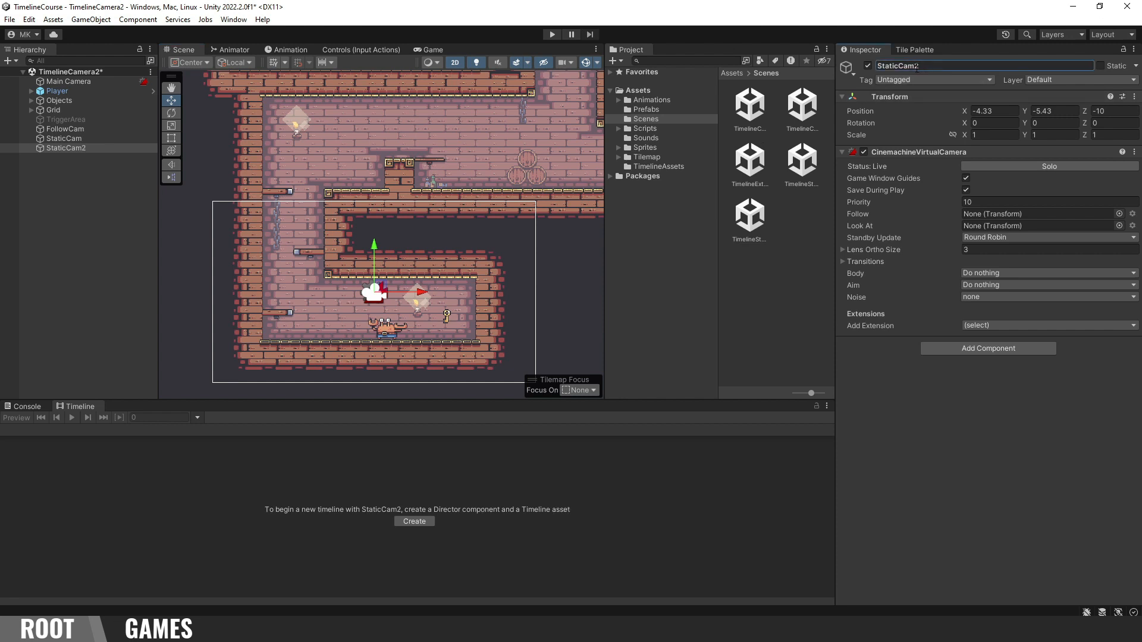
# Step: Move StaticCam2 over the door at the level's far right end, at about X 11.05, Y -0.64
pyautogui.moveTo(381, 290); pyautogui.dragTo(548, 219)
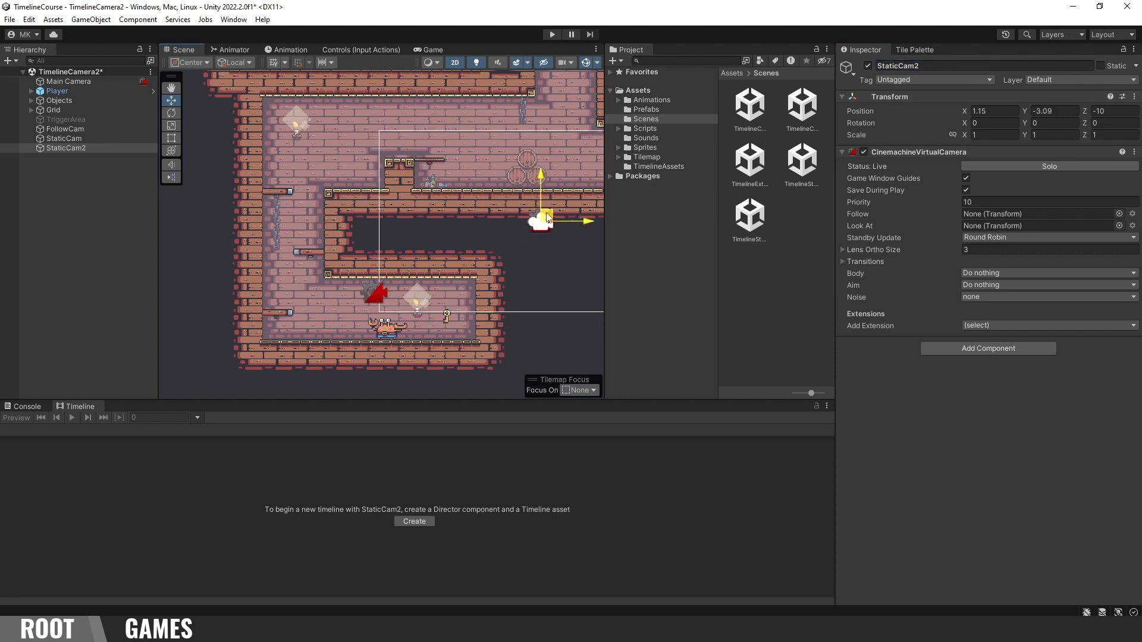
pyautogui.moveTo(546, 218); pyautogui.dragTo(311, 292, button='middle')
pyautogui.moveTo(310, 291); pyautogui.dragTo(535, 230)
pyautogui.moveTo(532, 228); pyautogui.dragTo(322, 275, button='middle')
pyautogui.moveTo(323, 277); pyautogui.dragTo(403, 264)
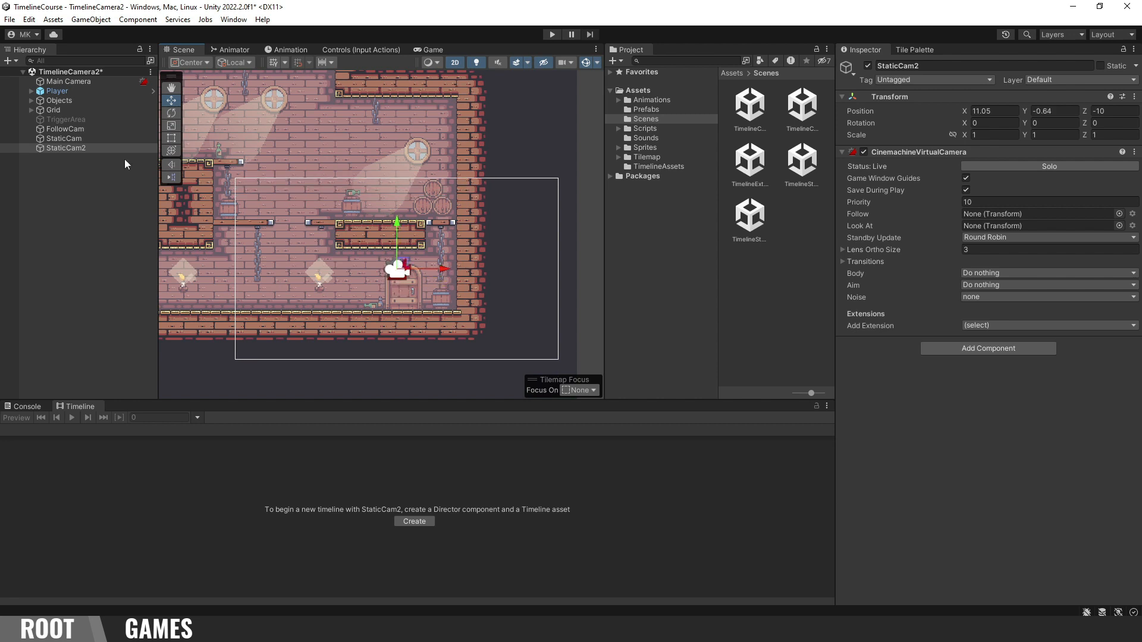
# Step: Set FollowCam's Priority to 11 and frame it in the scene
pyautogui.click(88, 129)
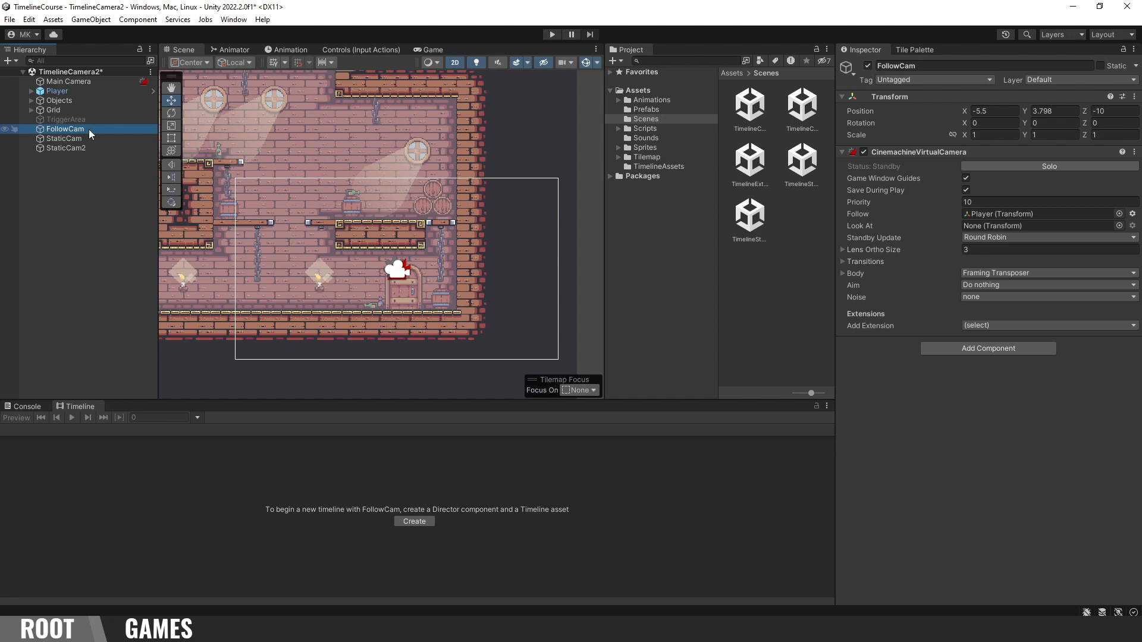
pyautogui.click(997, 203)
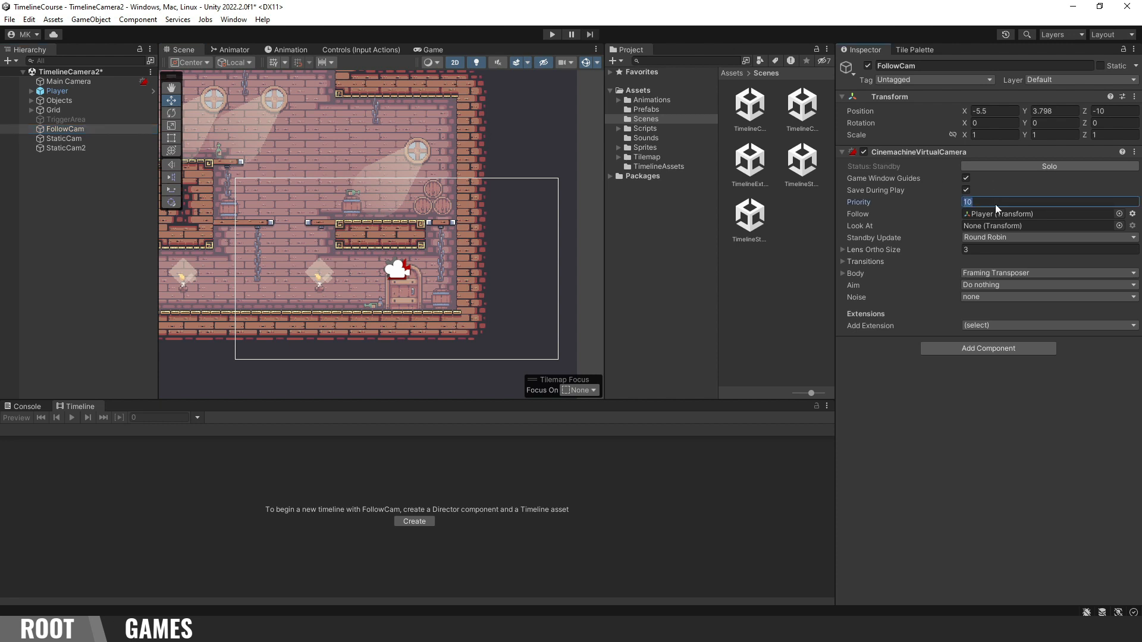
pyautogui.write('11f')
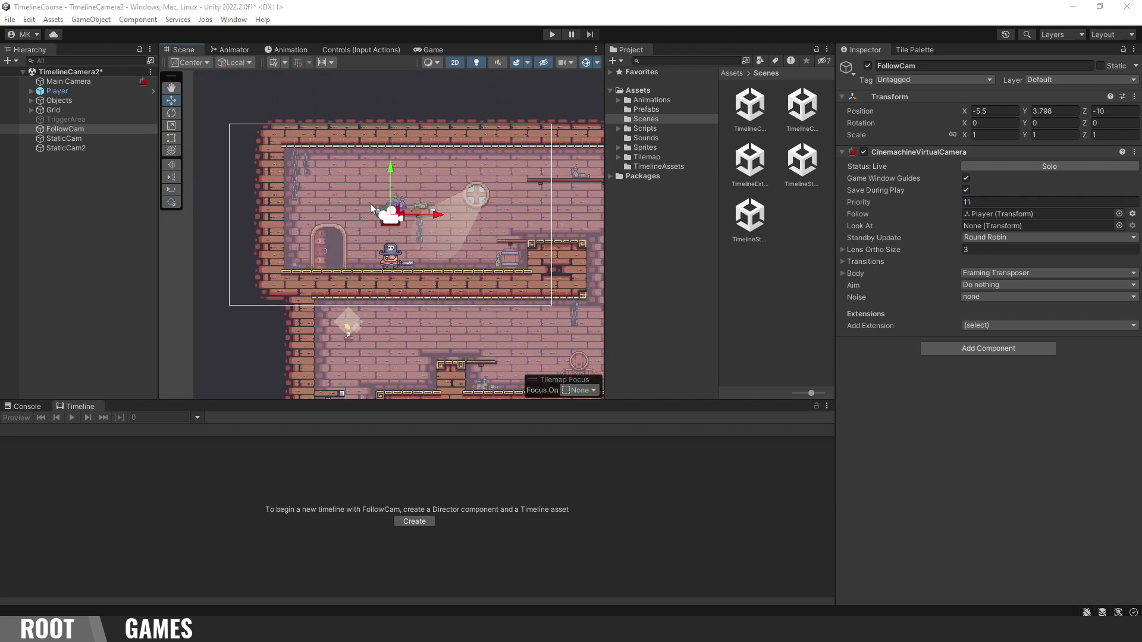
# Step: Create an empty game object named Timeline
pyautogui.rightClick(63, 192)
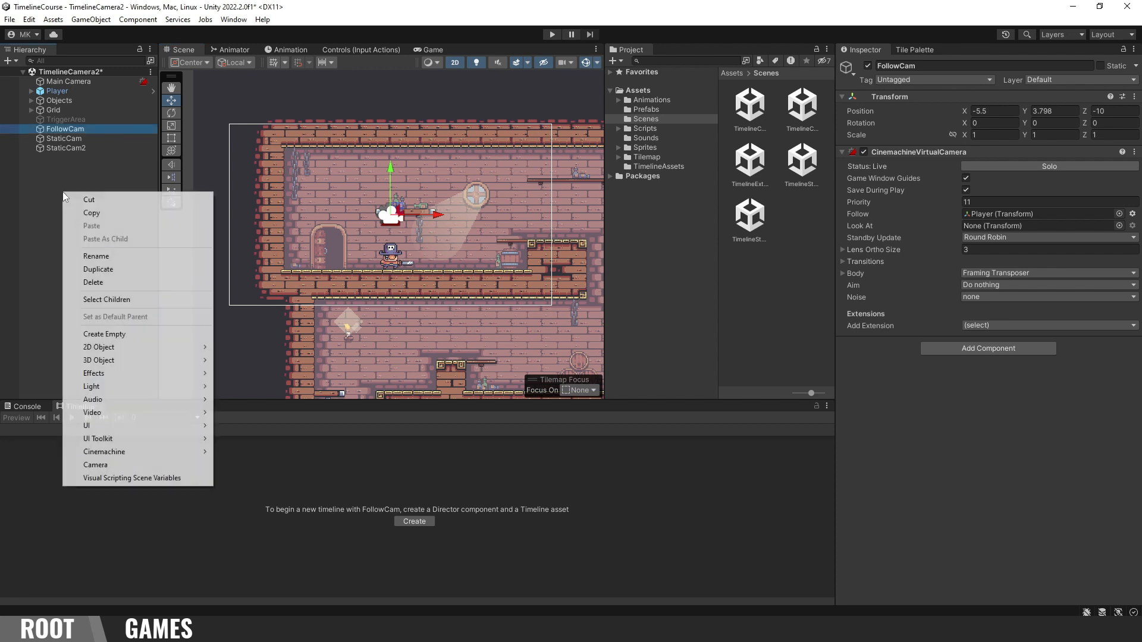
pyautogui.click(123, 334)
pyautogui.write('Timeline')
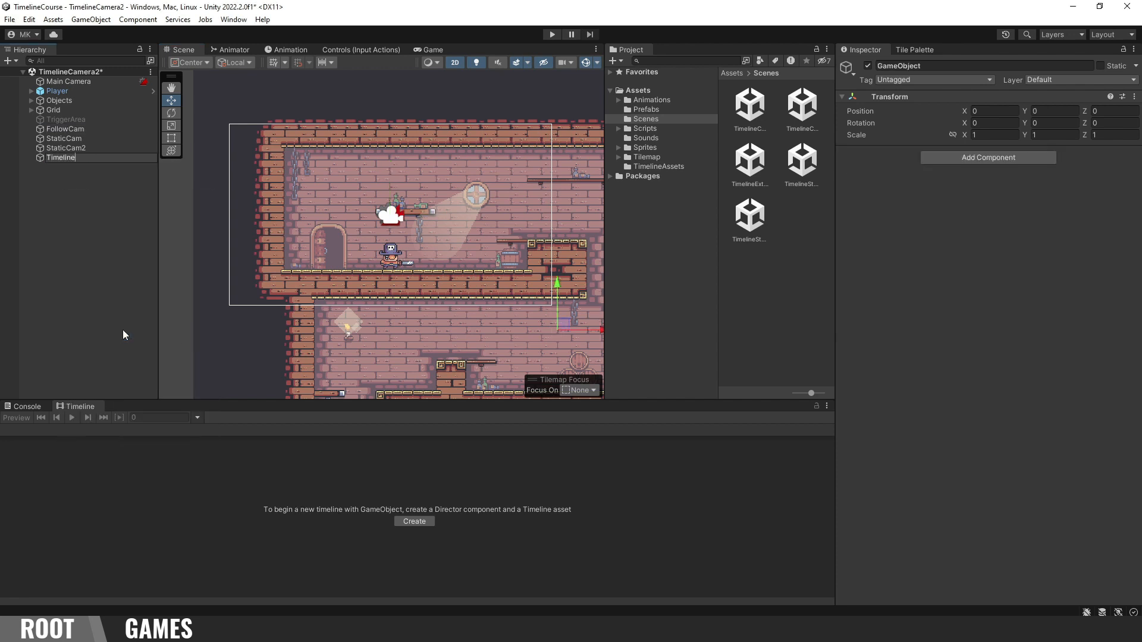
pyautogui.press('Return')
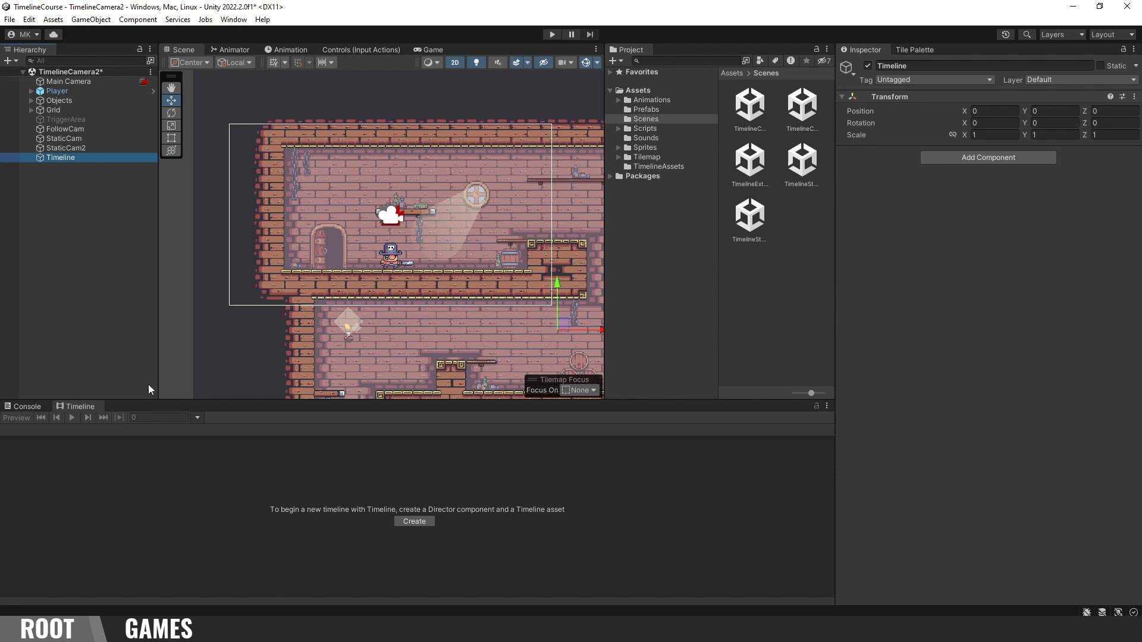
# Step: Create a timeline for the Timeline object, saved as CameraCutscene in the TimelineAssets folder
pyautogui.click(91, 408)
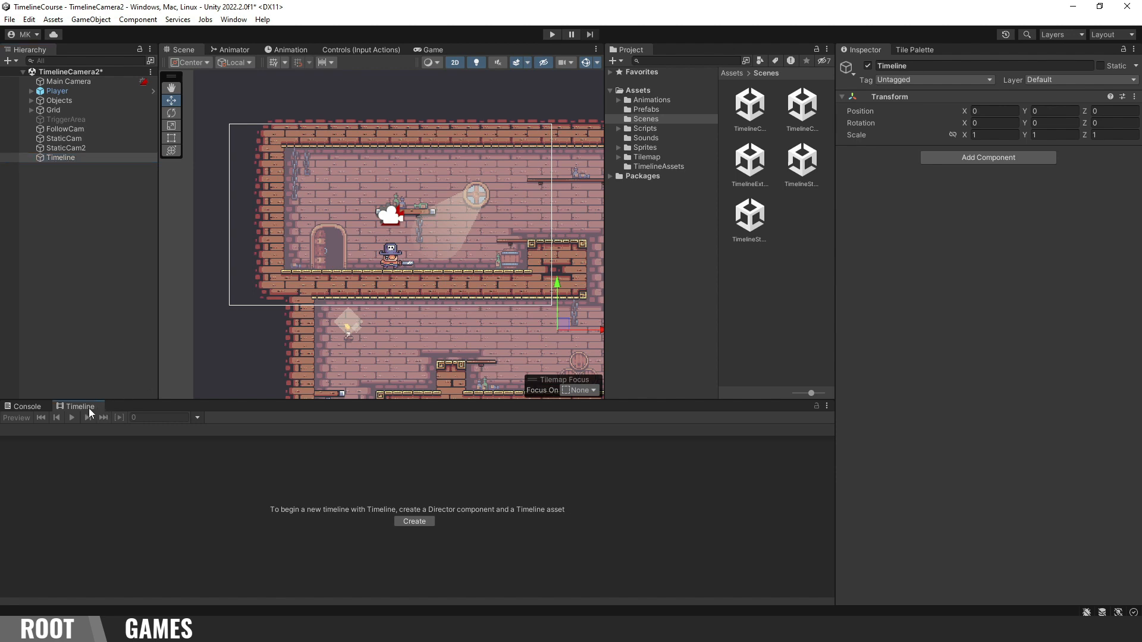
pyautogui.click(423, 522)
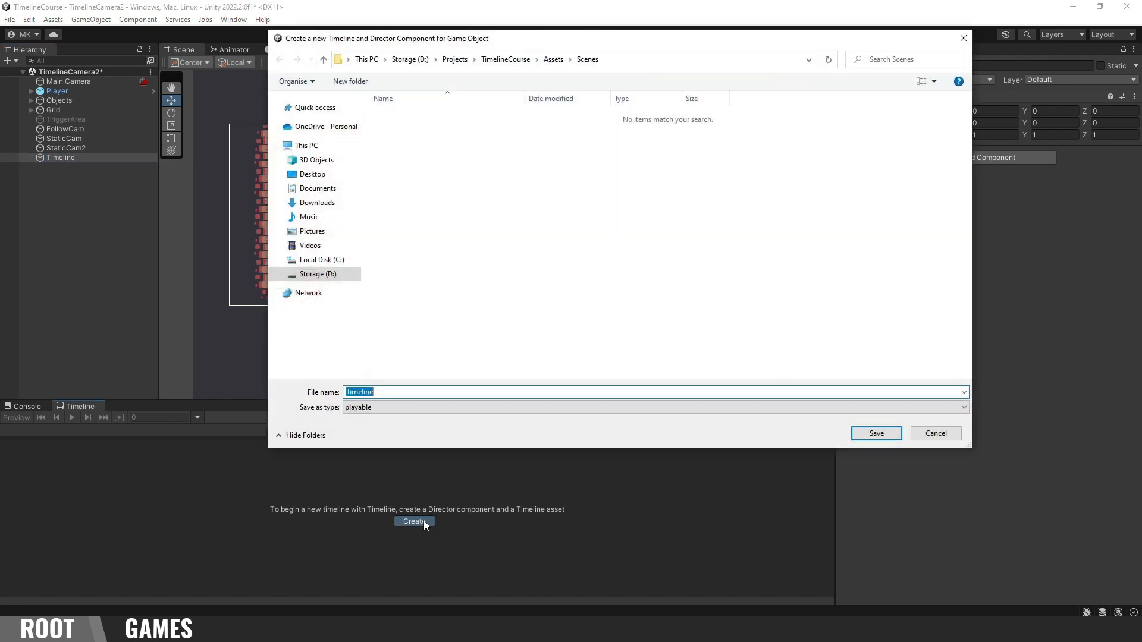
pyautogui.click(553, 59)
pyautogui.doubleClick(478, 205)
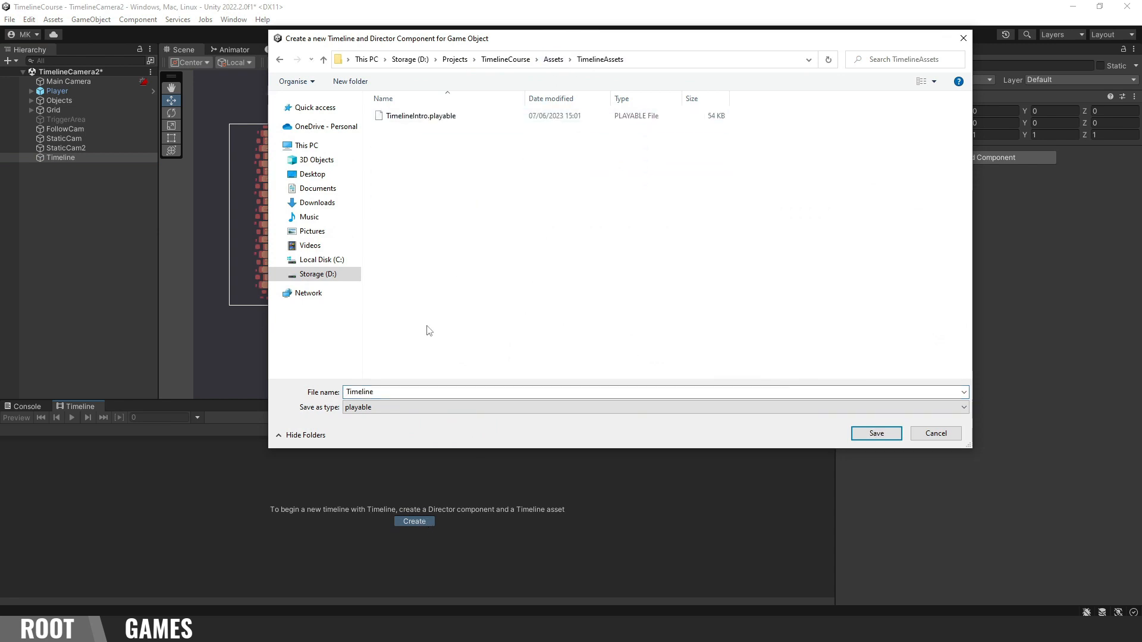
pyautogui.click(428, 393)
pyautogui.write('CameraCutscene')
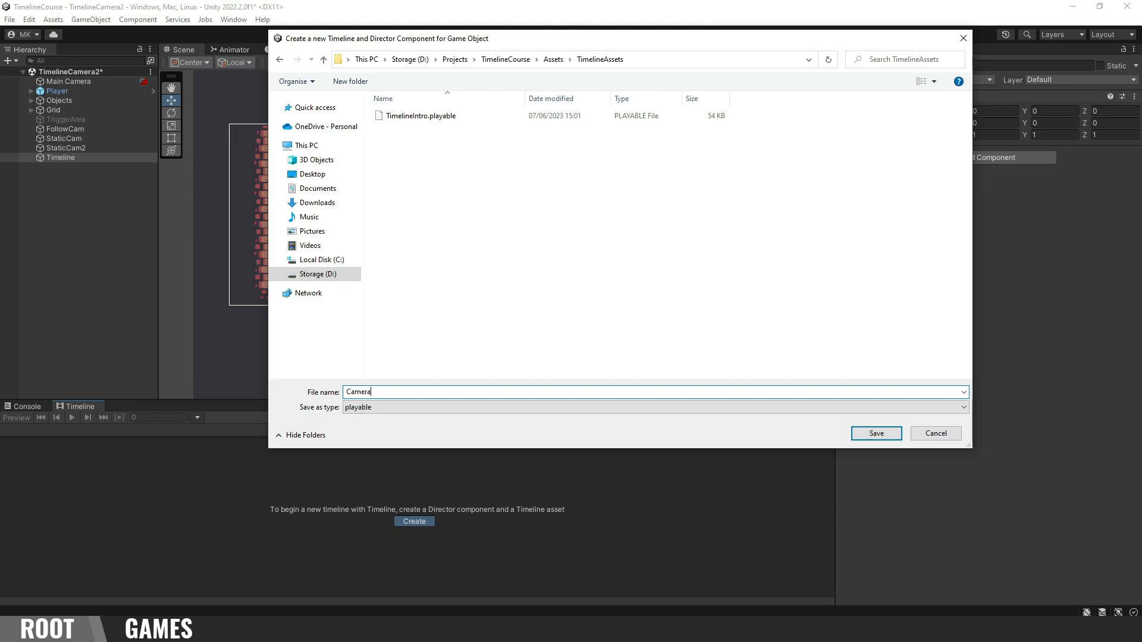
pyautogui.press('Return')
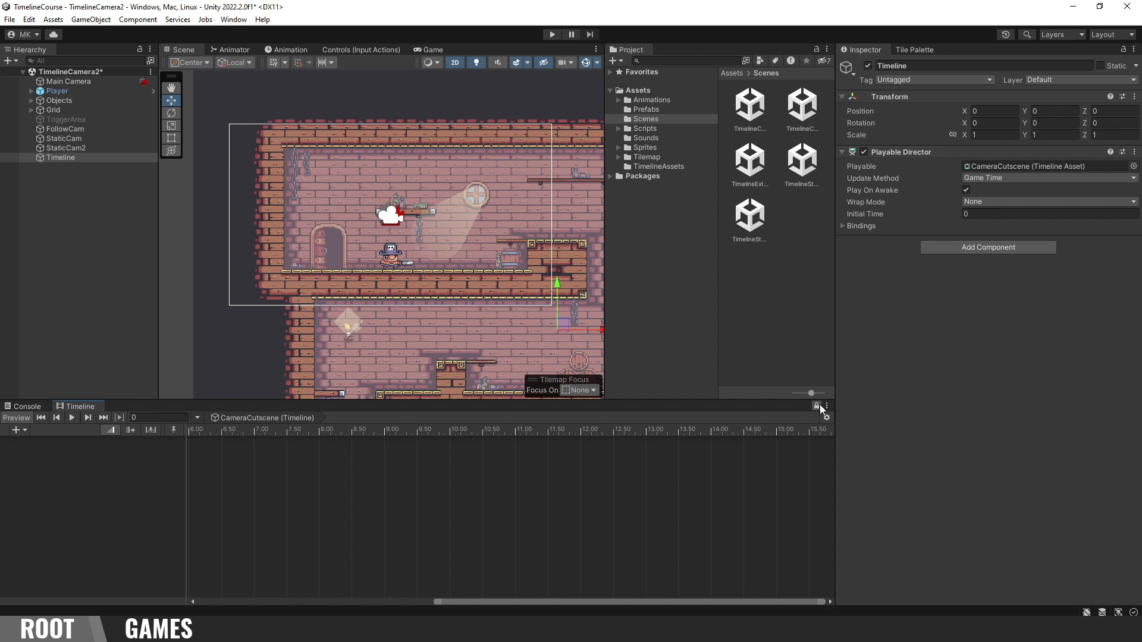
# Step: Add a Cinemachine Track to the CameraCutscene timeline and bind Main Camera to it
pyautogui.rightClick(43, 451)
pyautogui.click(117, 557)
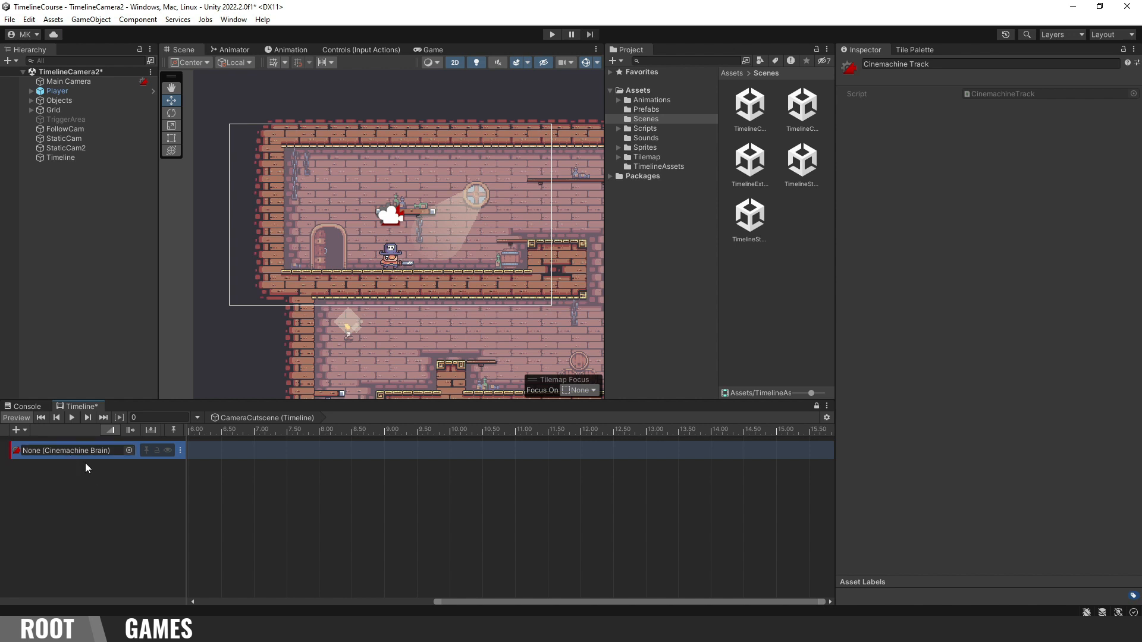
pyautogui.click(107, 82)
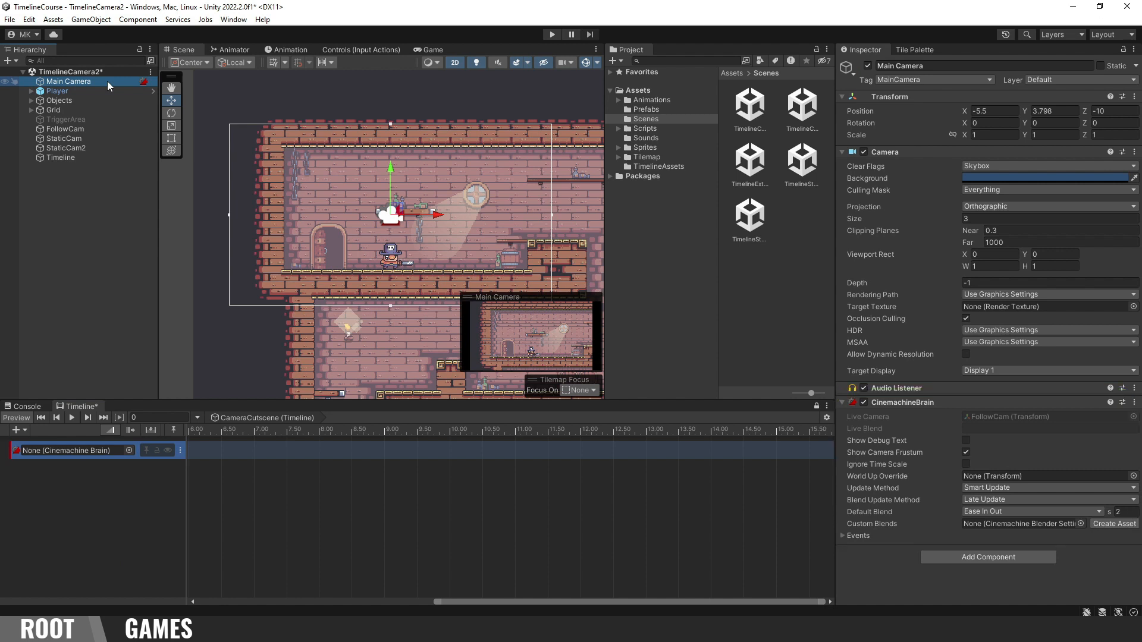
pyautogui.moveTo(87, 80); pyautogui.dragTo(68, 451)
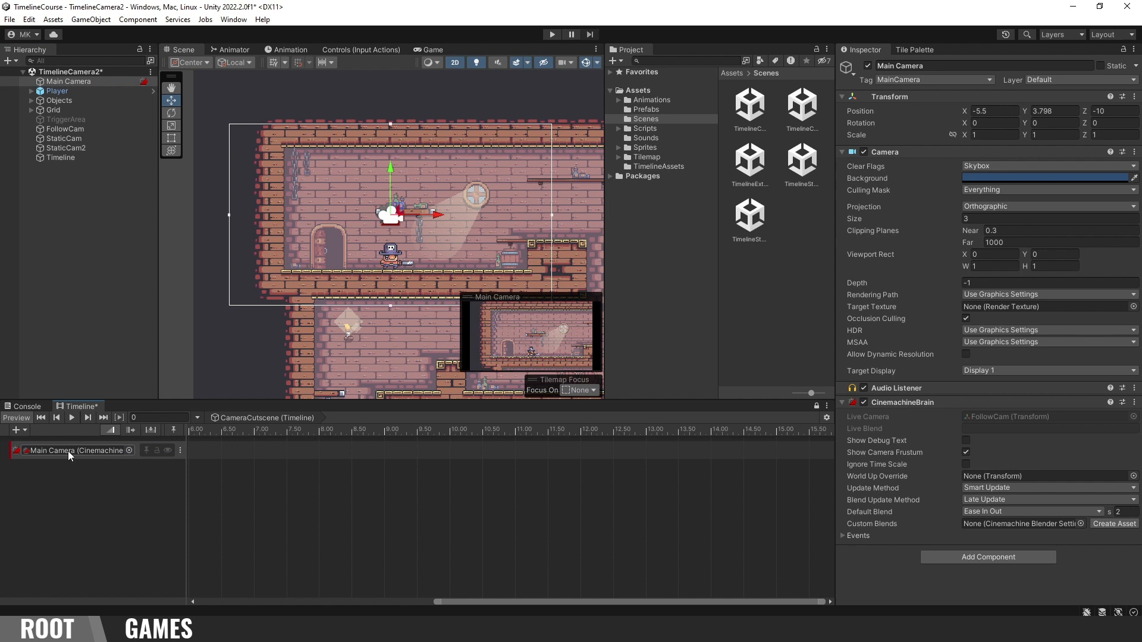
# Step: Add FollowCam as a shot on the Cinemachine track, starting at 0 and ending at 3 seconds
pyautogui.click(84, 130)
pyautogui.moveTo(84, 133); pyautogui.dragTo(238, 456)
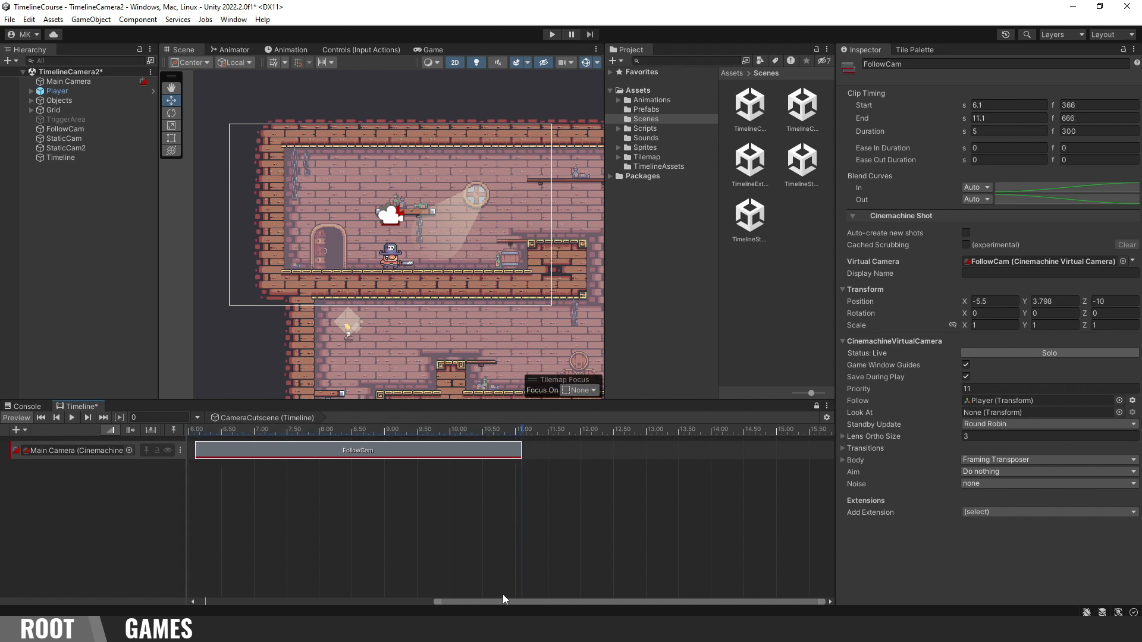
pyautogui.moveTo(502, 600); pyautogui.dragTo(257, 594)
pyautogui.moveTo(630, 450); pyautogui.dragTo(232, 447)
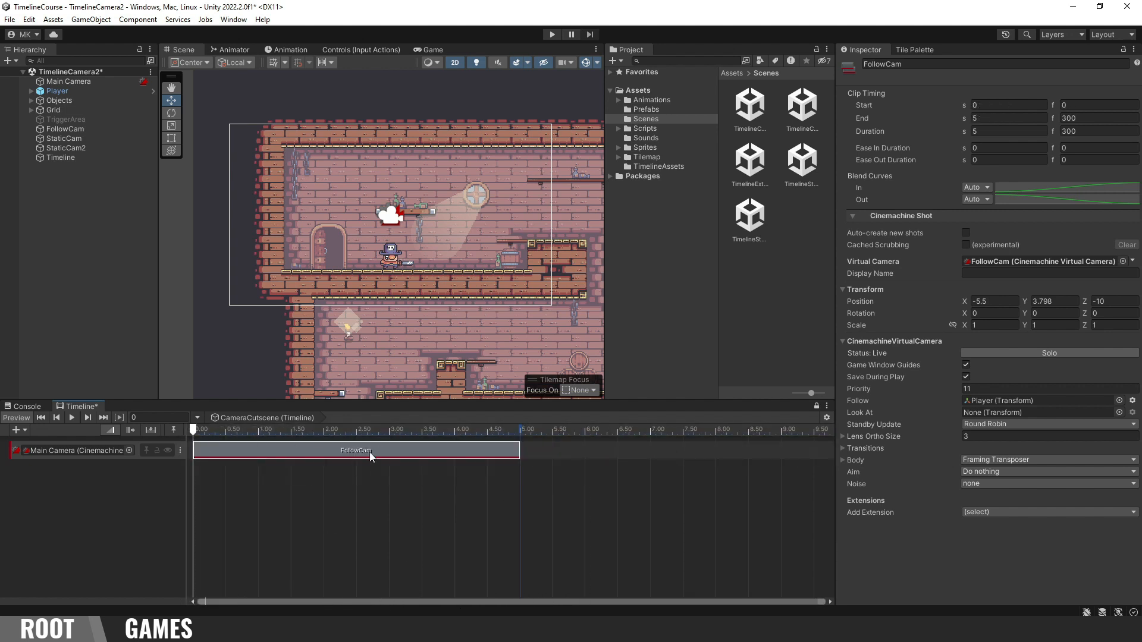
pyautogui.moveTo(519, 450); pyautogui.dragTo(387, 456)
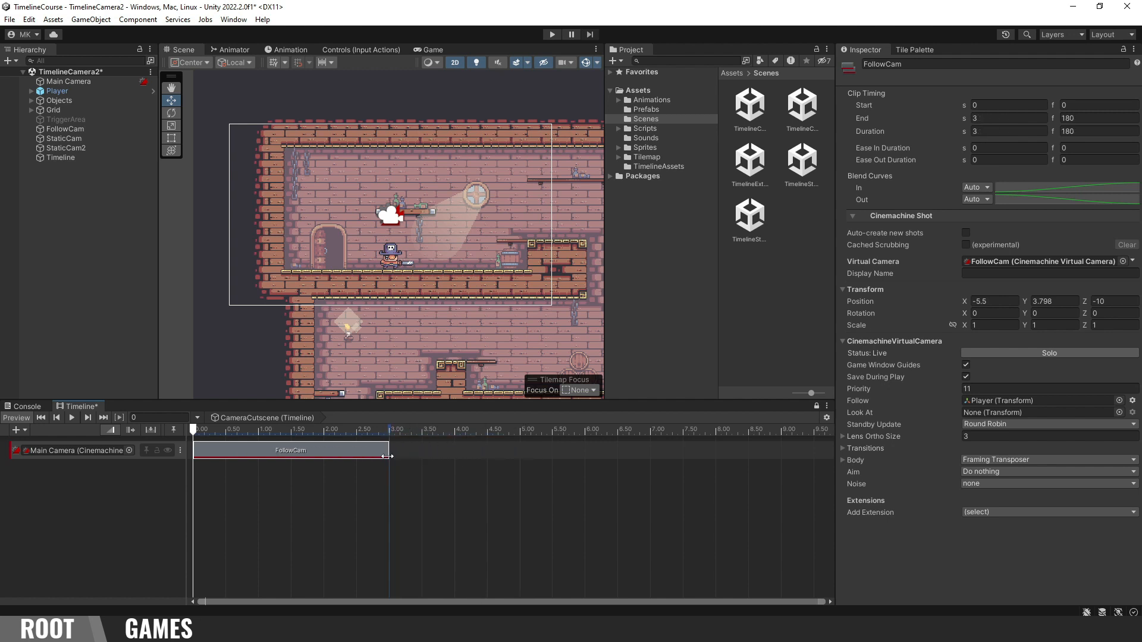
# Step: Add StaticCam as a shot directly after FollowCam, from 3 to 8 seconds, and play-test the camera cut
pyautogui.moveTo(81, 141); pyautogui.dragTo(433, 448)
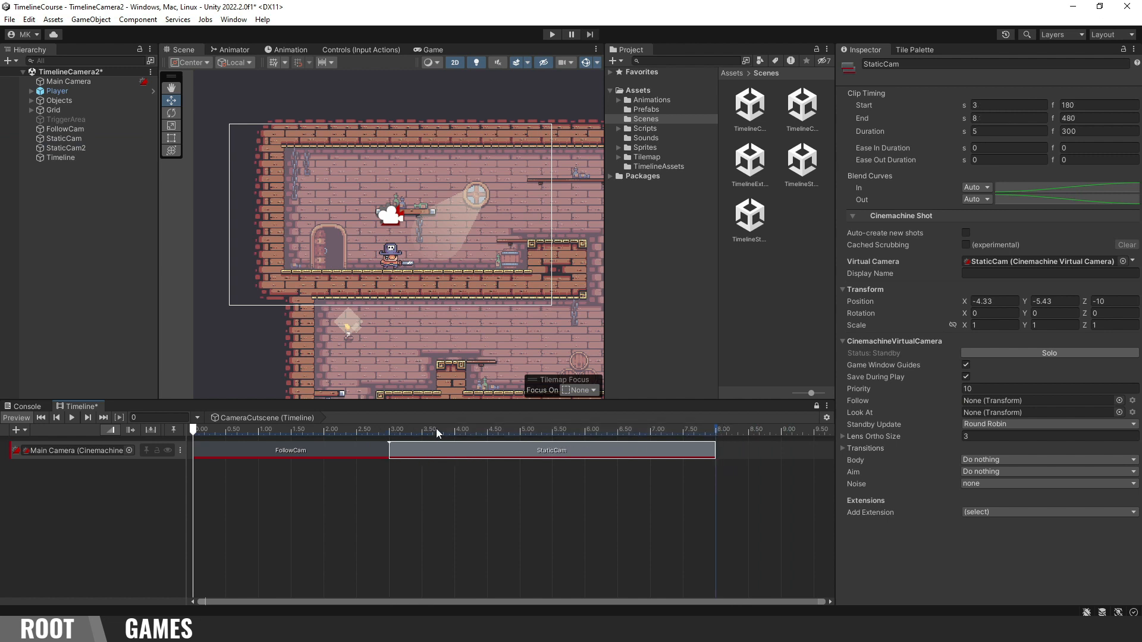
pyautogui.click(552, 34)
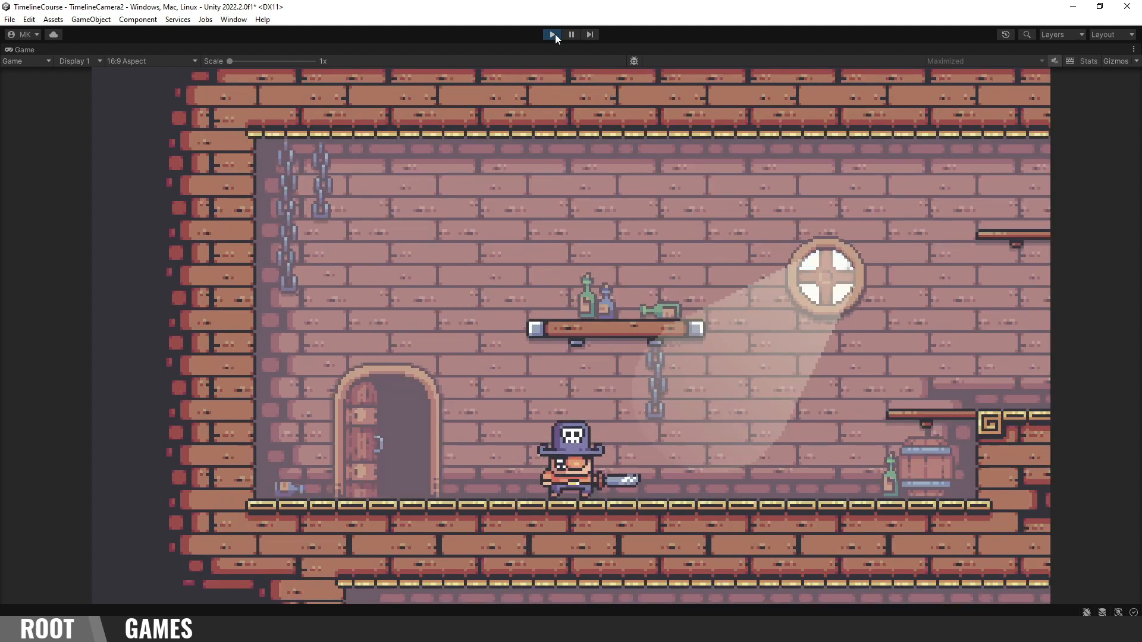
pyautogui.click(552, 33)
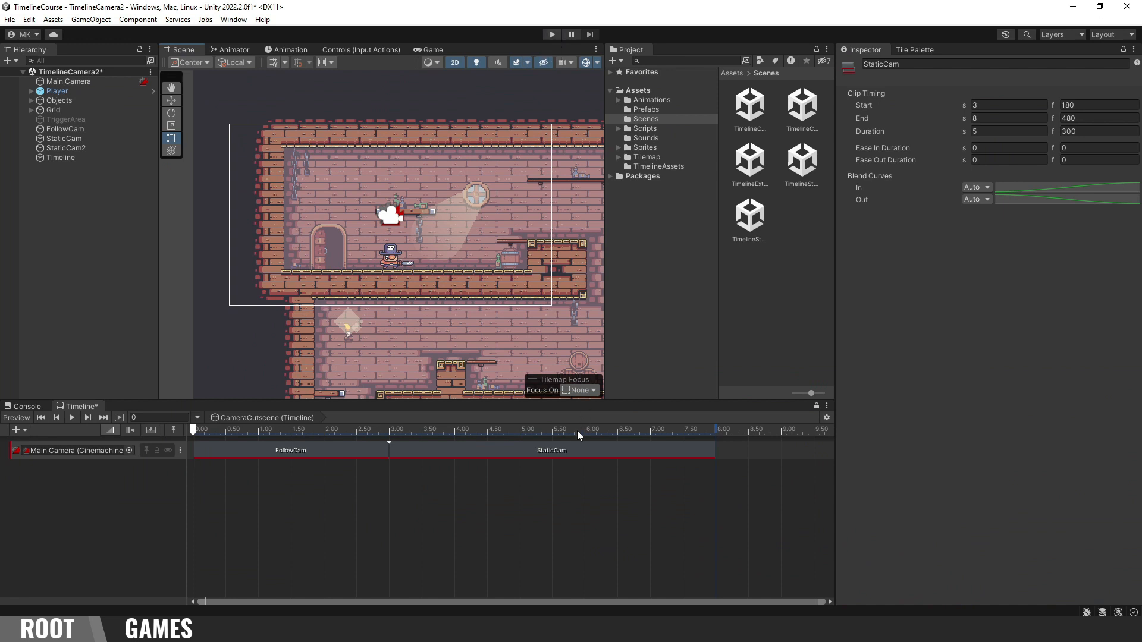
# Step: Overlap the StaticCam shot with FollowCam for a blend of about 1 second and play-test the transition
pyautogui.moveTo(619, 450); pyautogui.dragTo(581, 446)
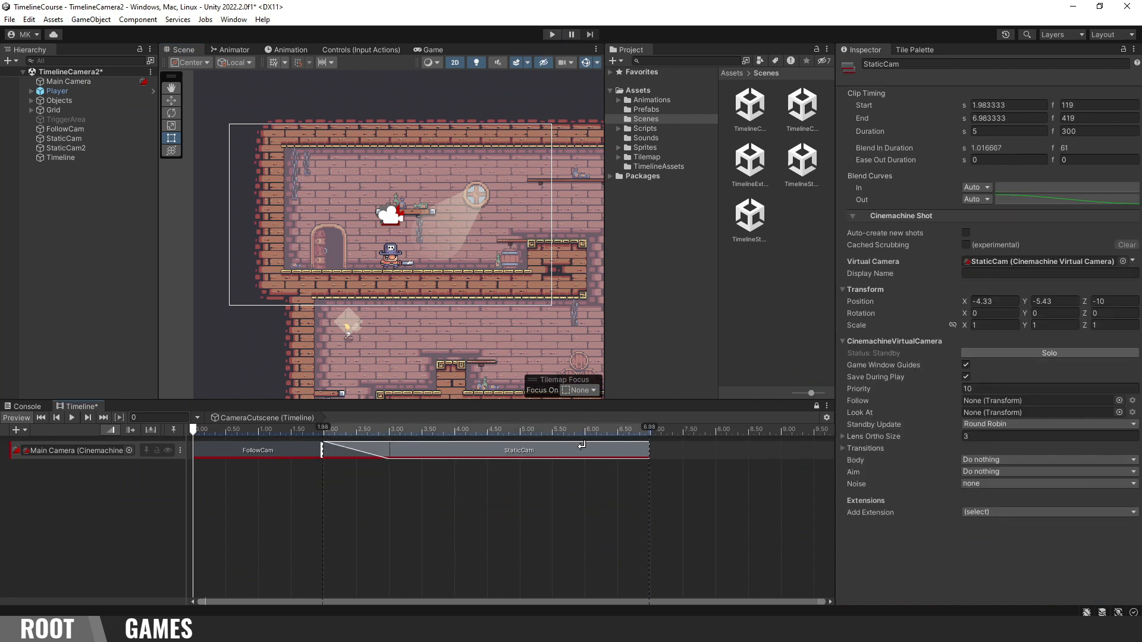
pyautogui.moveTo(582, 446); pyautogui.dragTo(578, 452)
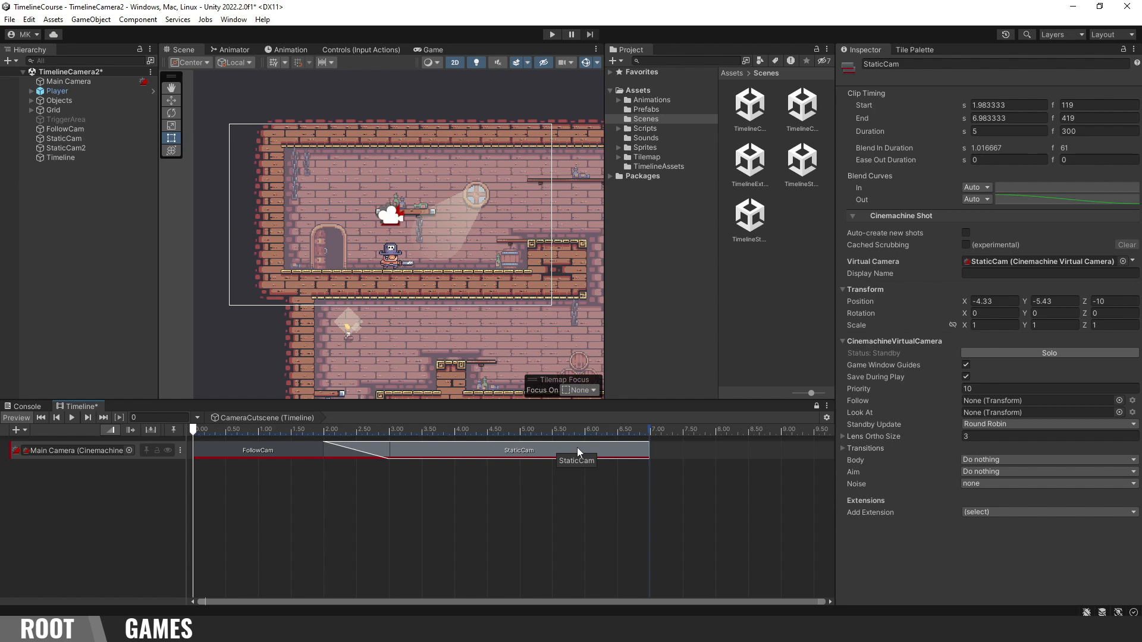
pyautogui.click(552, 34)
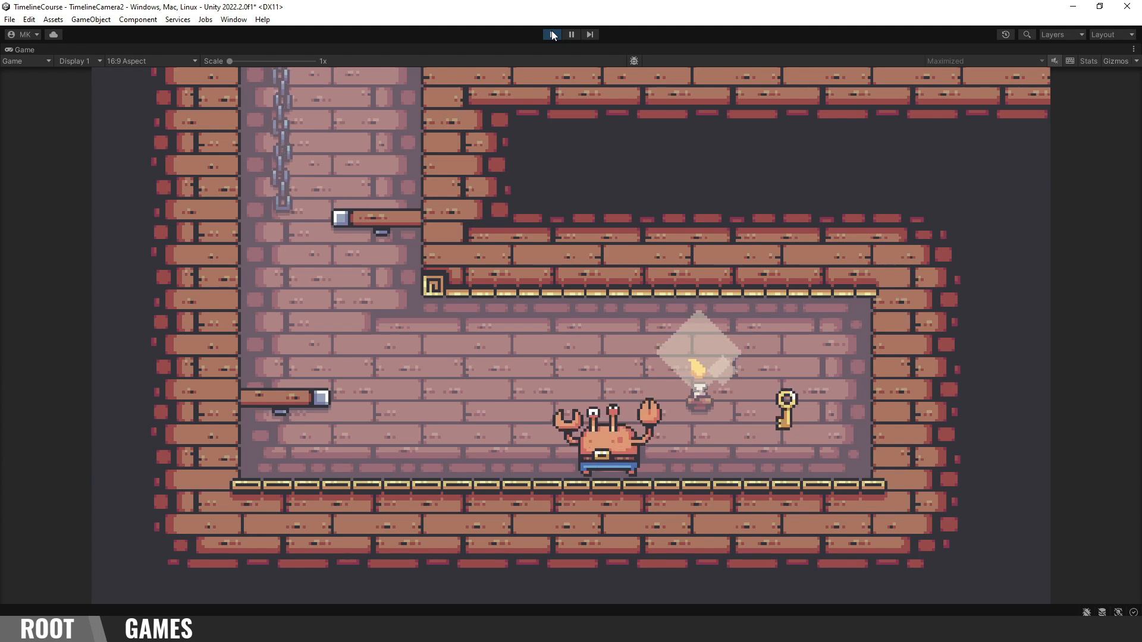
pyautogui.click(552, 34)
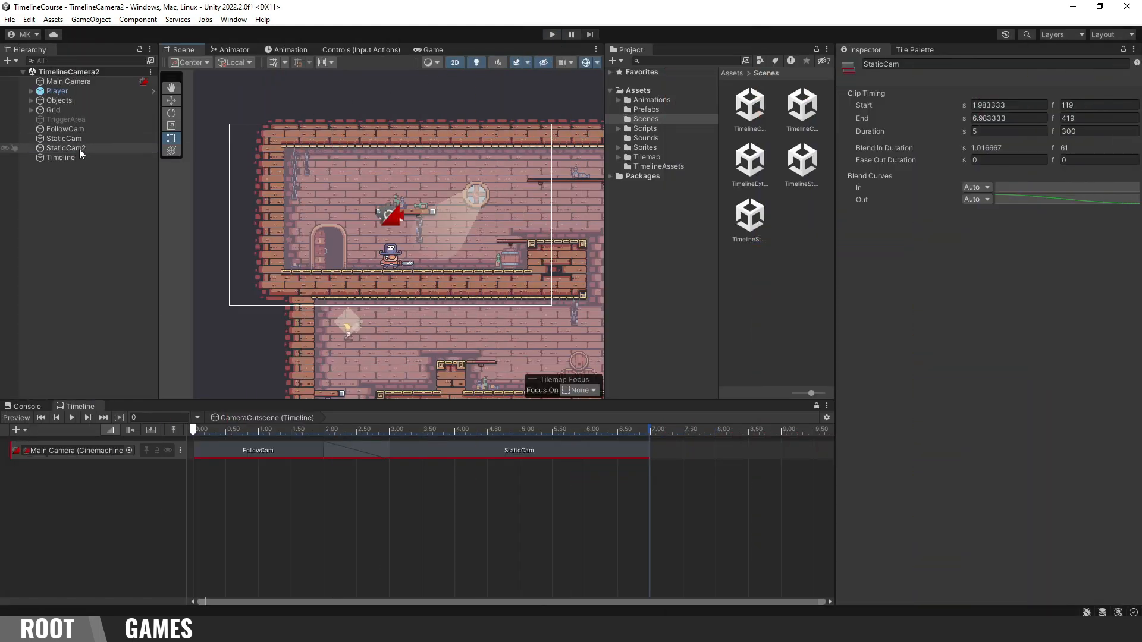
# Step: Add StaticCam2 as a shot after StaticCam, overlapping it for a blend of about 1.15 seconds
pyautogui.moveTo(706, 456); pyautogui.dragTo(708, 456)
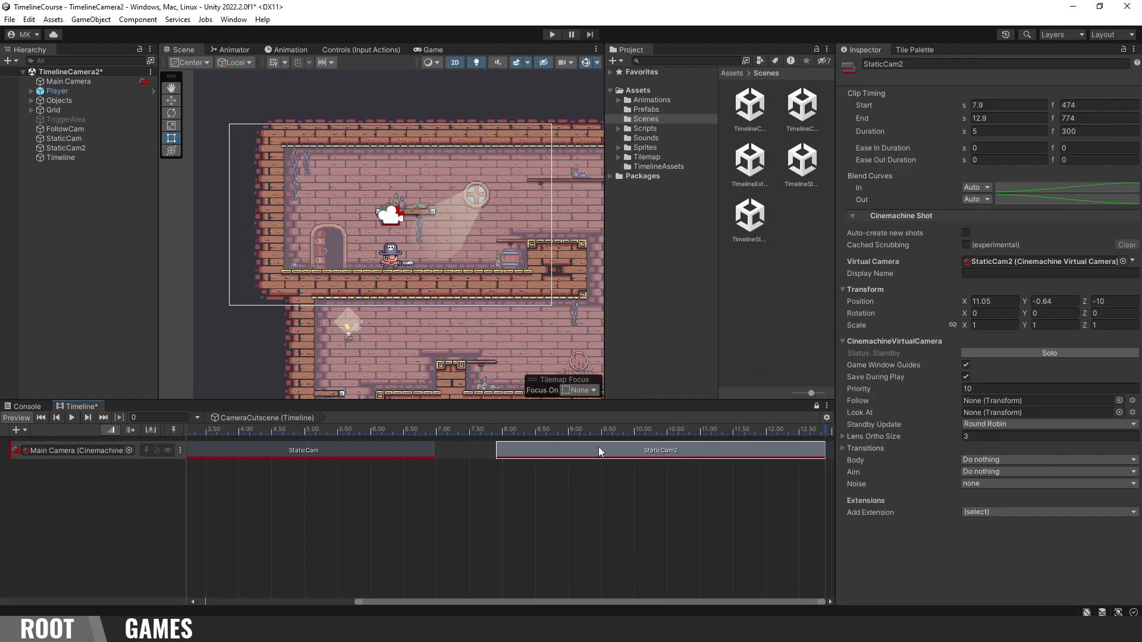
pyautogui.moveTo(598, 448); pyautogui.dragTo(464, 446)
pyautogui.click(386, 484)
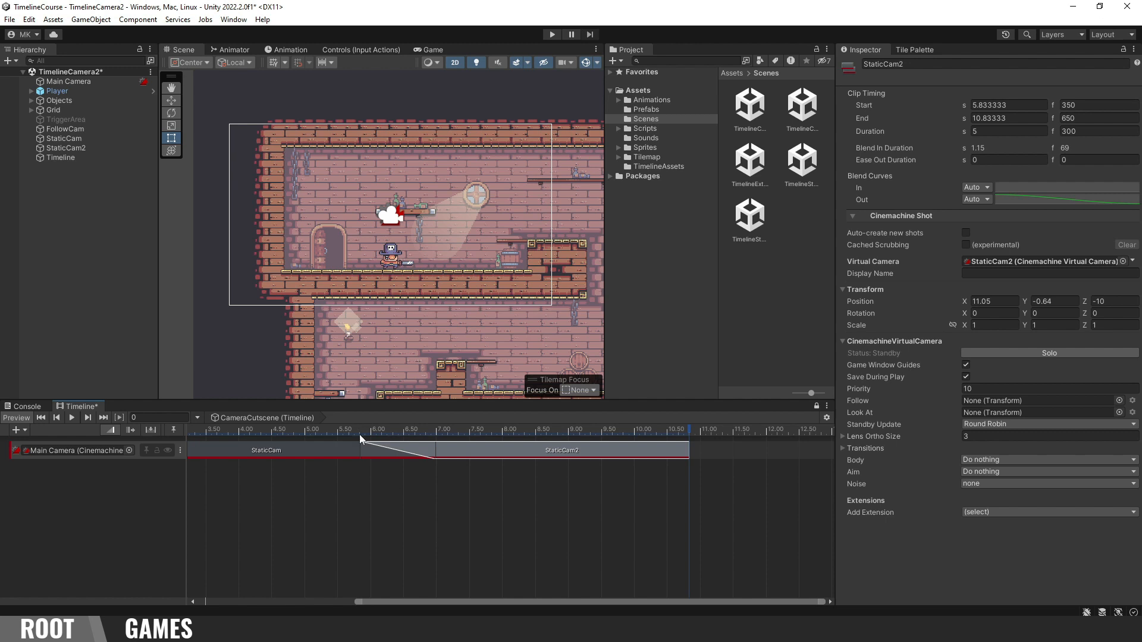
# Step: Add a closing FollowCam shot blending from StaticCam2 for about 1.1 seconds, end it at about 12.7 seconds, and play-test the sequence
pyautogui.moveTo(65, 129); pyautogui.dragTo(567, 456)
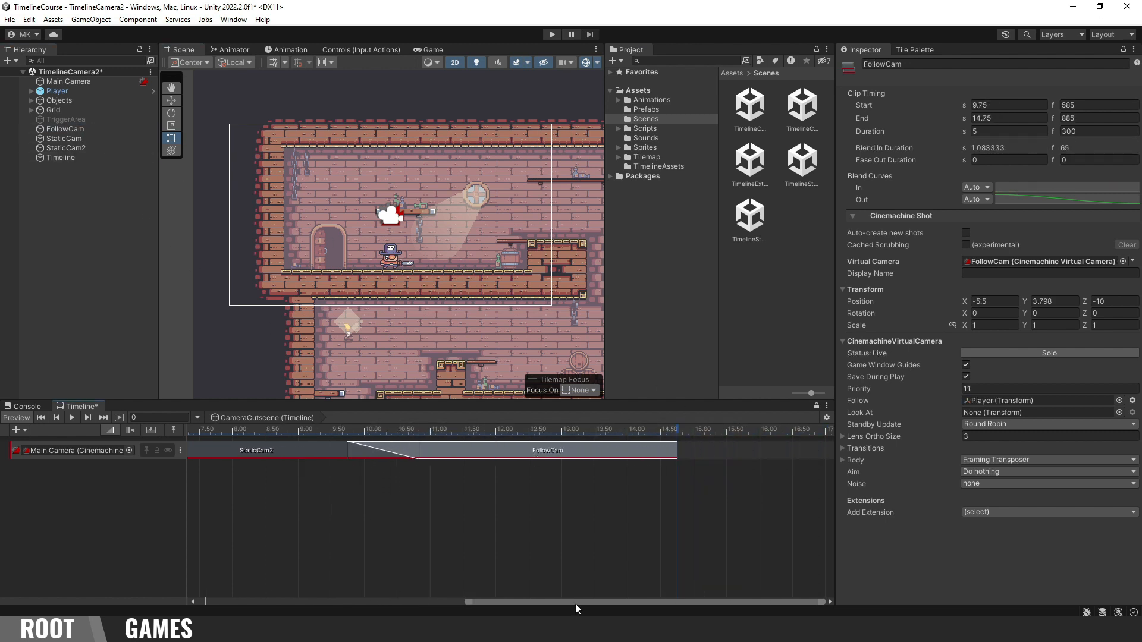
pyautogui.scroll(-5, 512, 539)
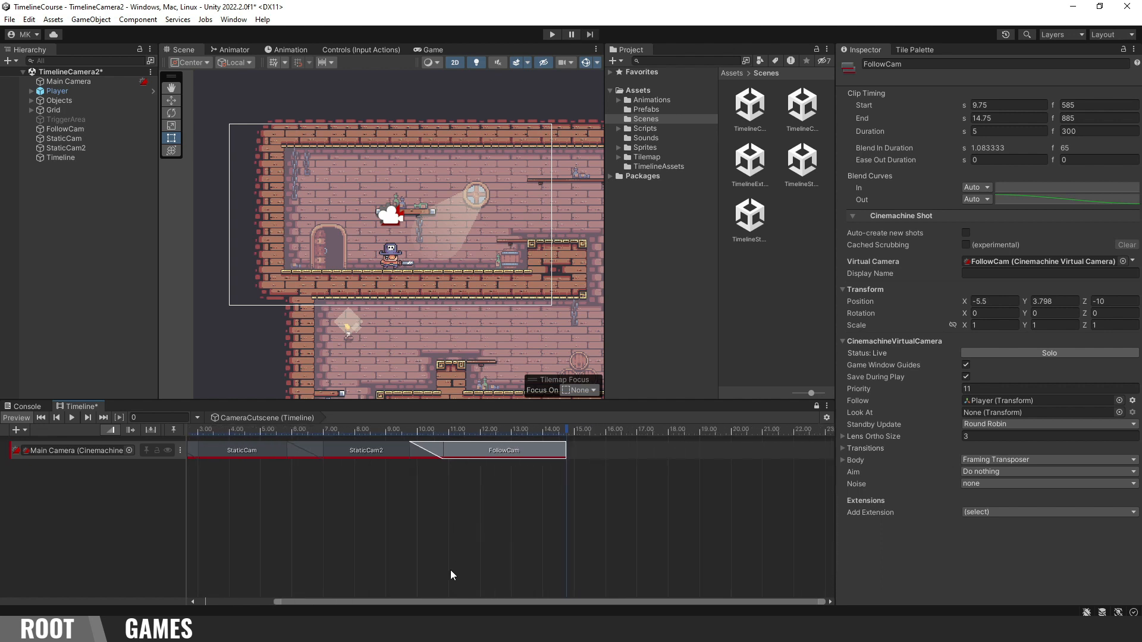
pyautogui.moveTo(449, 605); pyautogui.dragTo(321, 604)
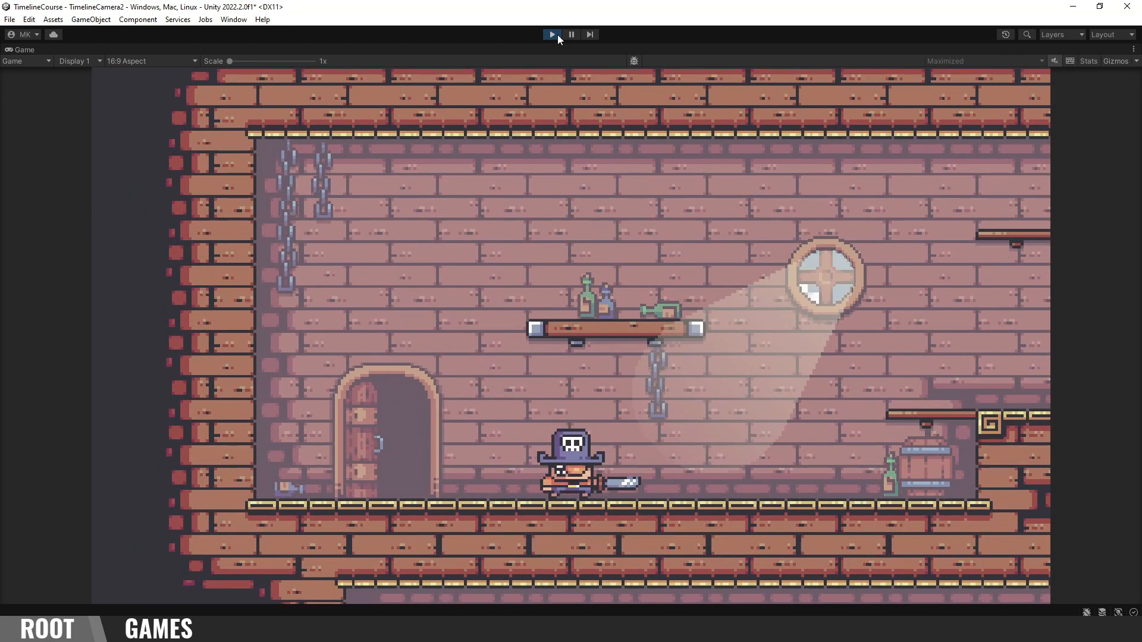
pyautogui.click(552, 35)
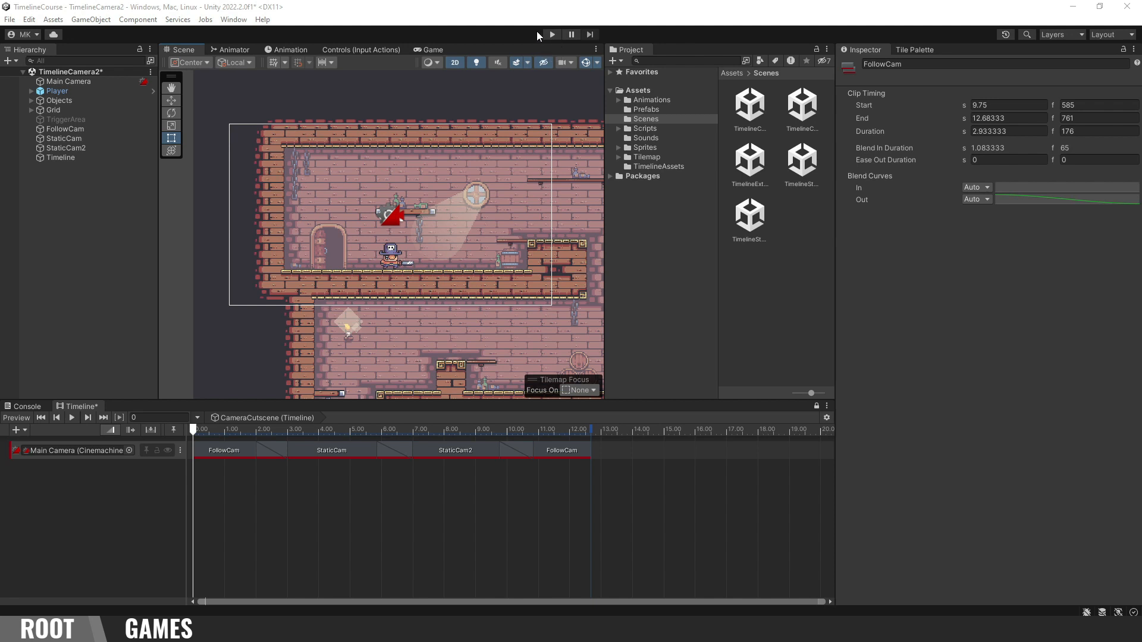
pyautogui.click(551, 34)
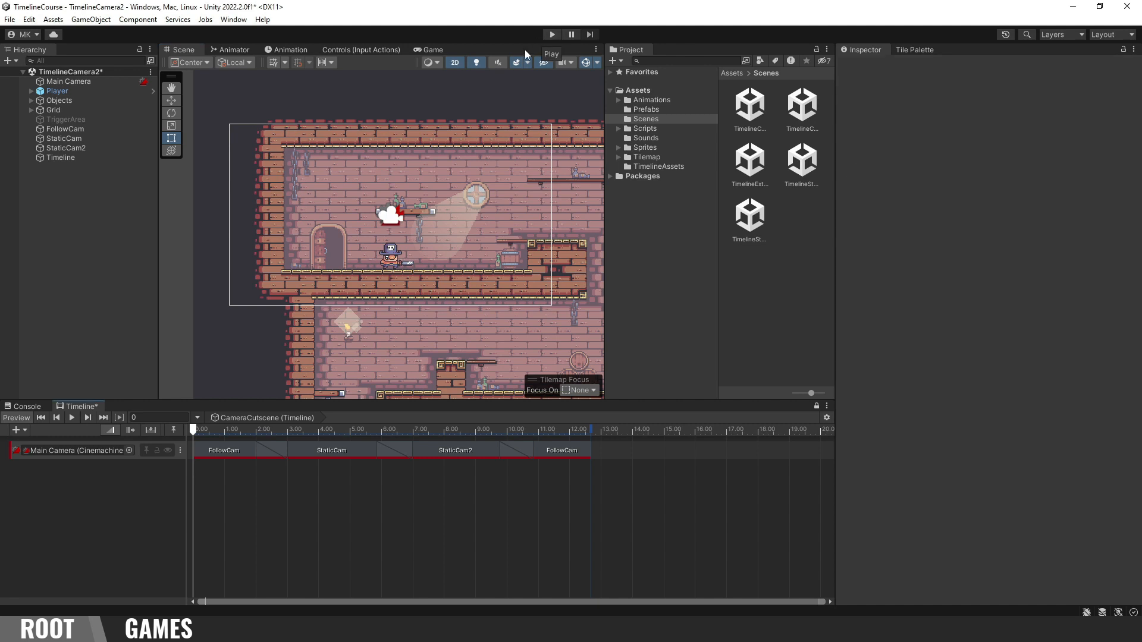
# Step: Add a signal emitter at 0 seconds on the marker track, emitting DisableSignal, and add a Signal Receiver to the Timeline object
pyautogui.click(177, 432)
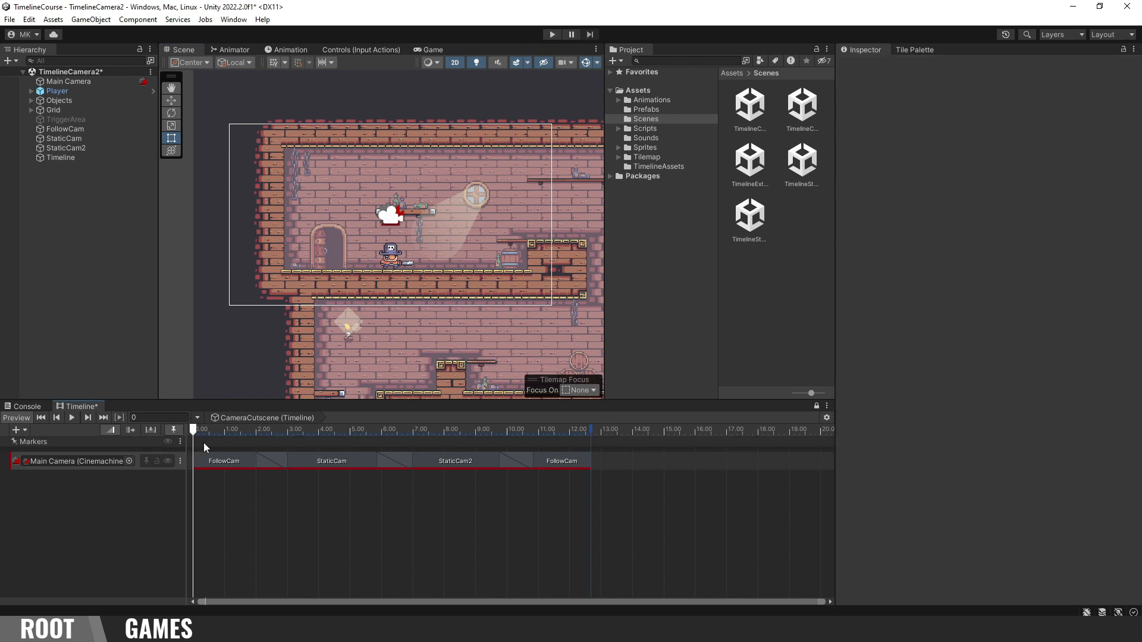
pyautogui.rightClick(228, 444)
pyautogui.click(275, 499)
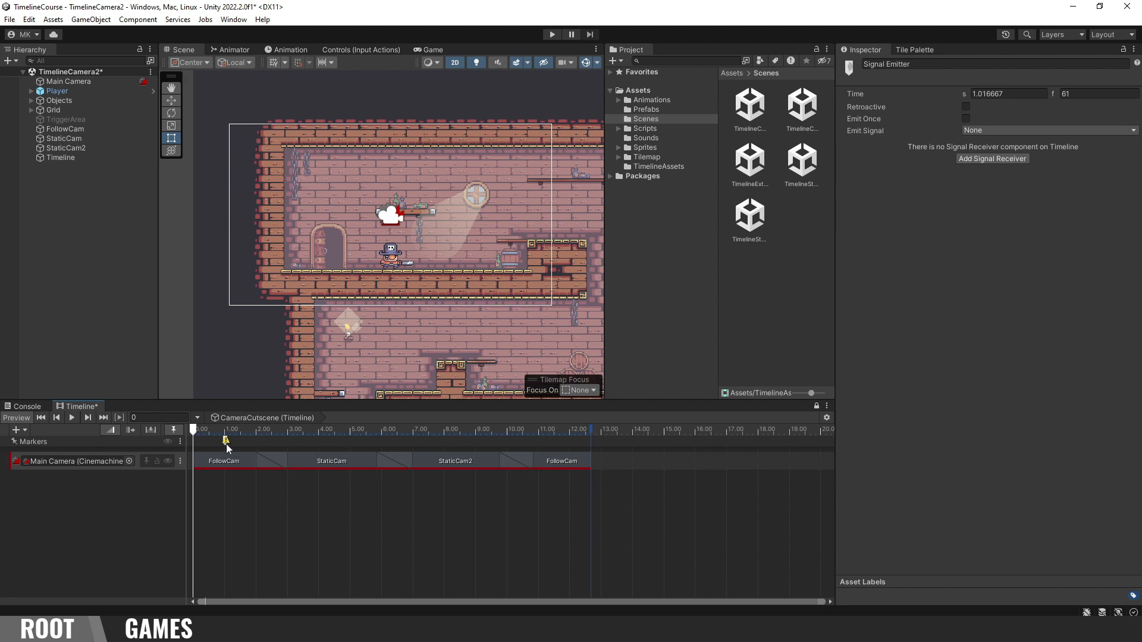
pyautogui.moveTo(215, 443); pyautogui.dragTo(188, 443)
pyautogui.click(970, 158)
pyautogui.click(990, 131)
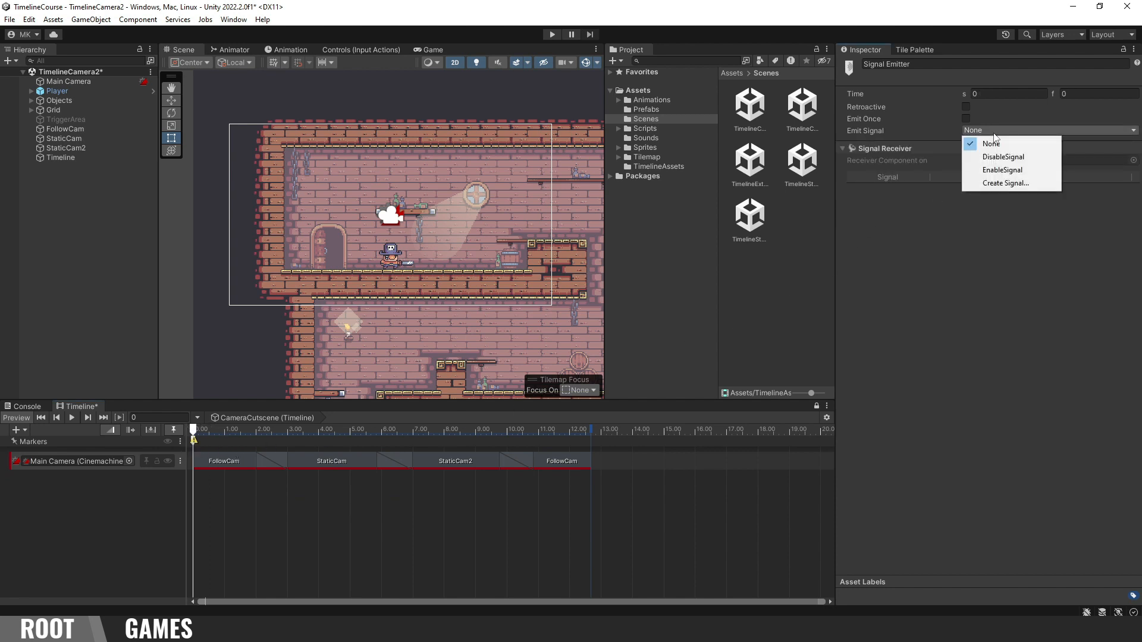
pyautogui.click(1000, 156)
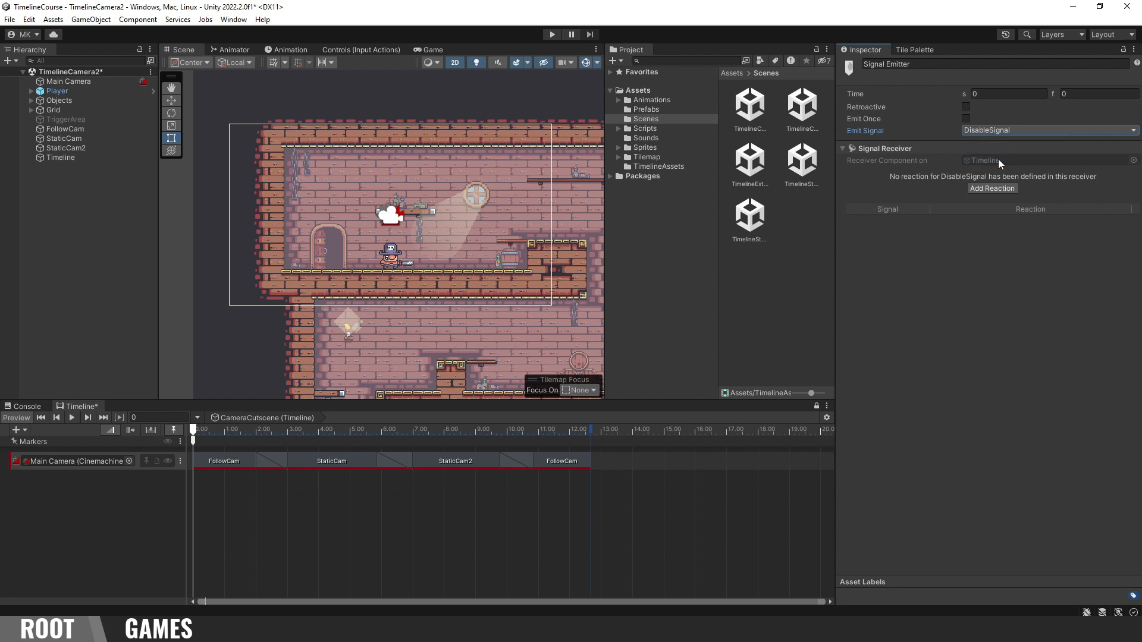
# Step: Add a DisableSignal reaction that calls PlayerControls.DisableControls on the Player
pyautogui.click(998, 188)
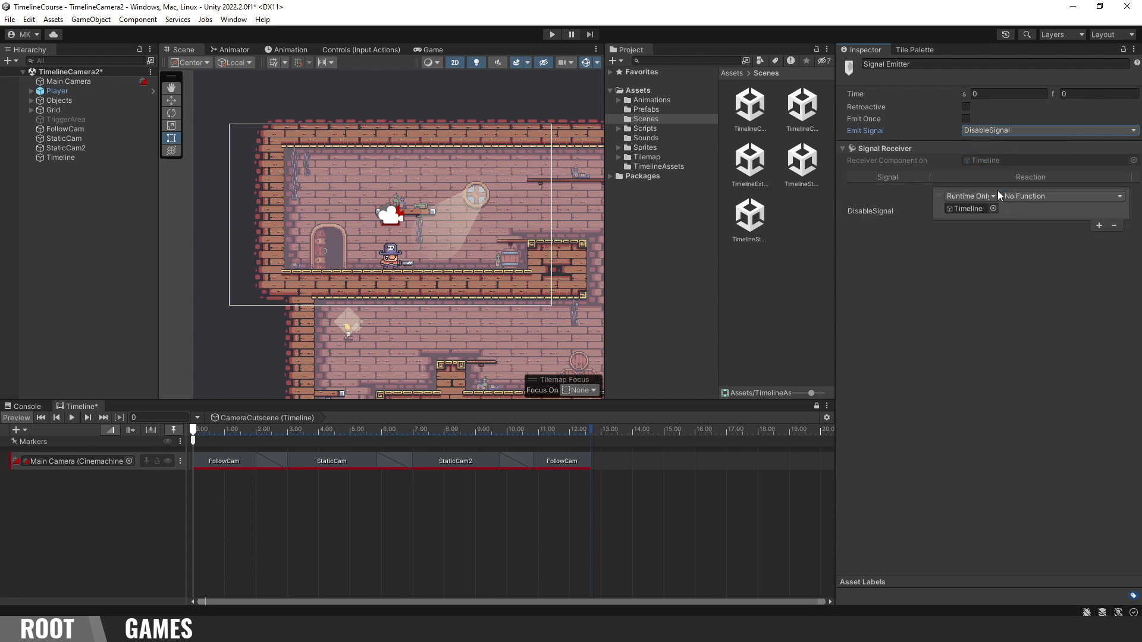
pyautogui.moveTo(58, 91); pyautogui.dragTo(968, 209)
pyautogui.click(1035, 205)
pyautogui.click(1035, 199)
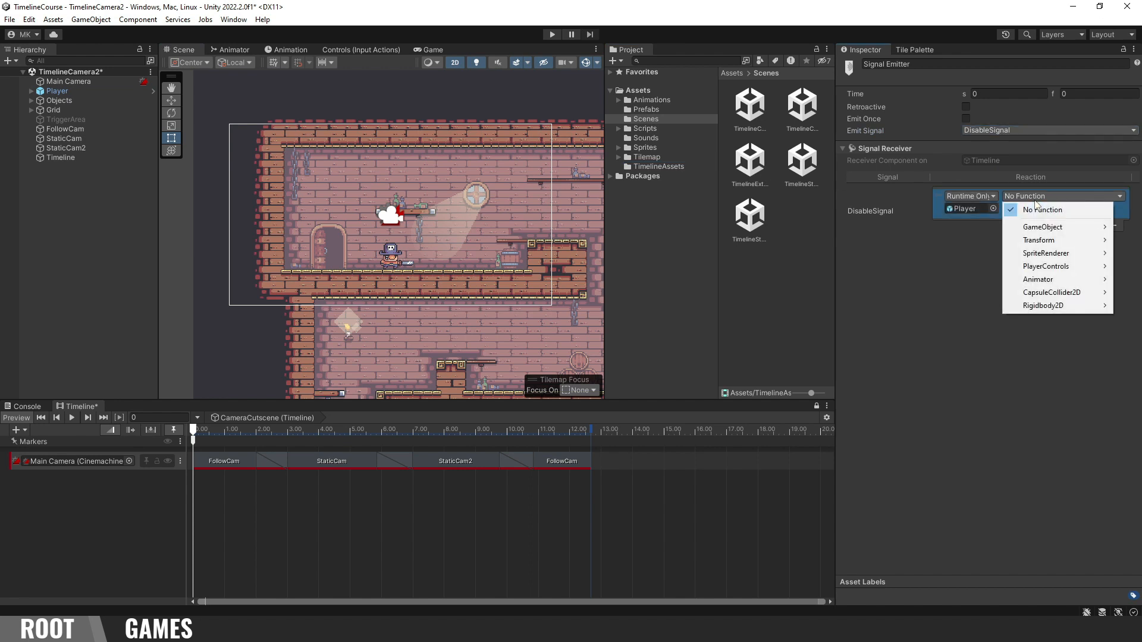
pyautogui.moveTo(1047, 268)
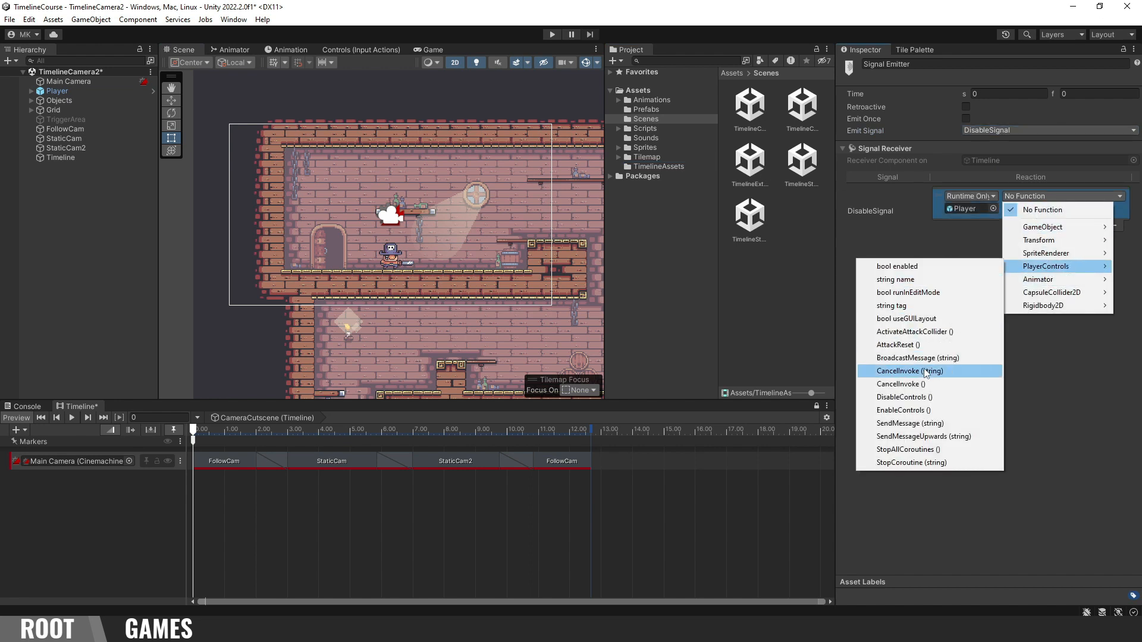
pyautogui.click(934, 397)
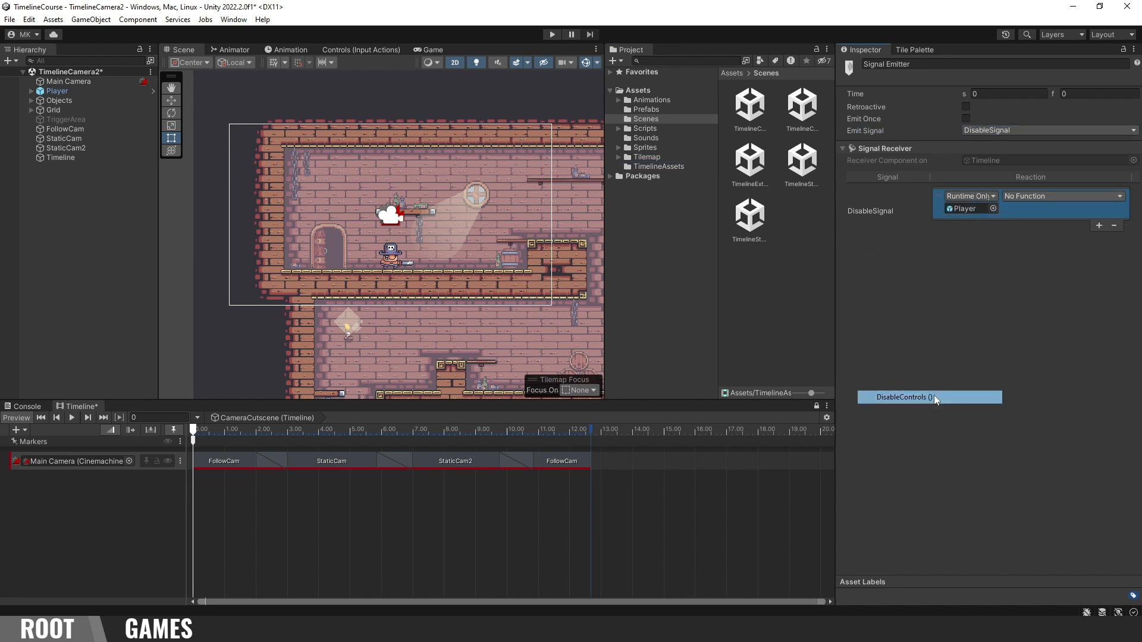
# Step: Add a second signal emitter at the end of the last shot, about 12.68 seconds, emitting EnableSignal
pyautogui.rightClick(582, 444)
pyautogui.click(644, 510)
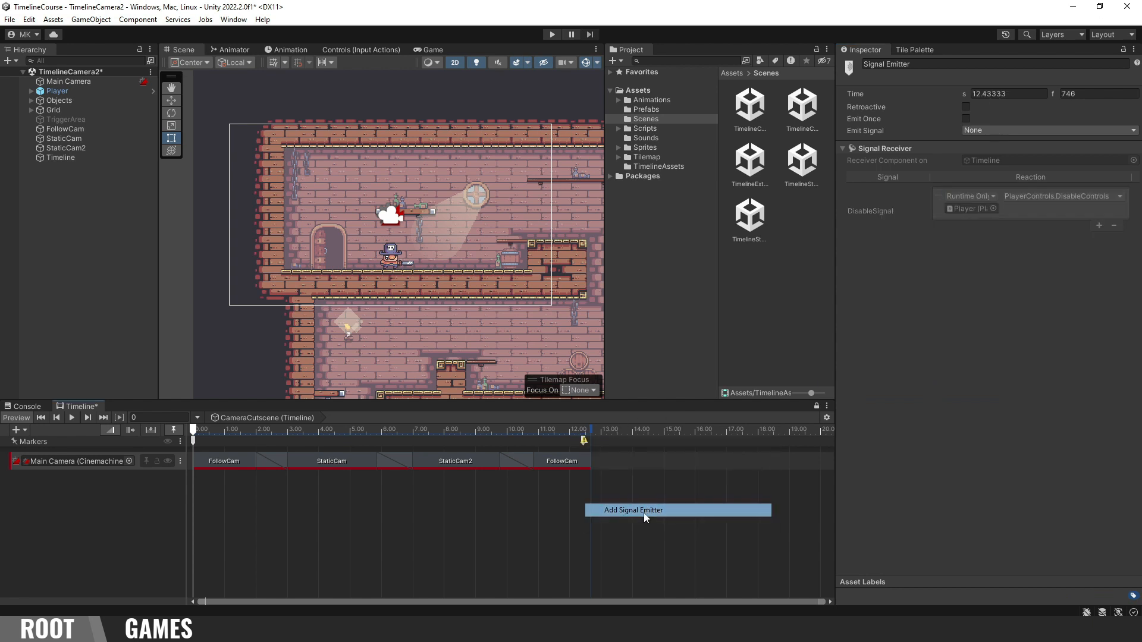
pyautogui.moveTo(582, 443); pyautogui.dragTo(591, 441)
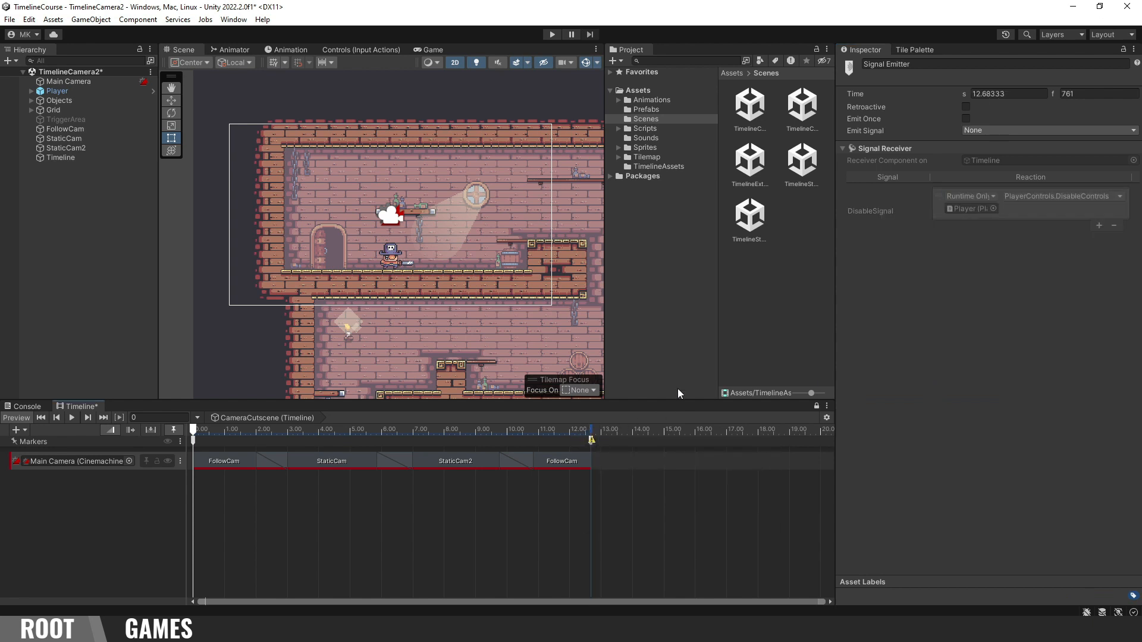
pyautogui.click(995, 131)
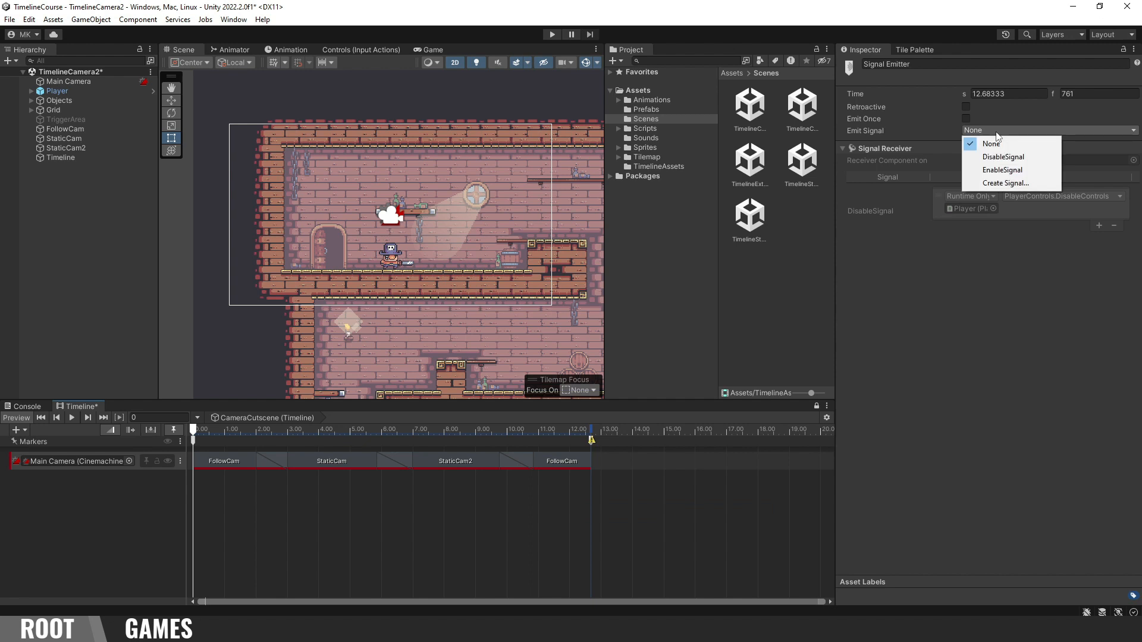
pyautogui.click(1003, 170)
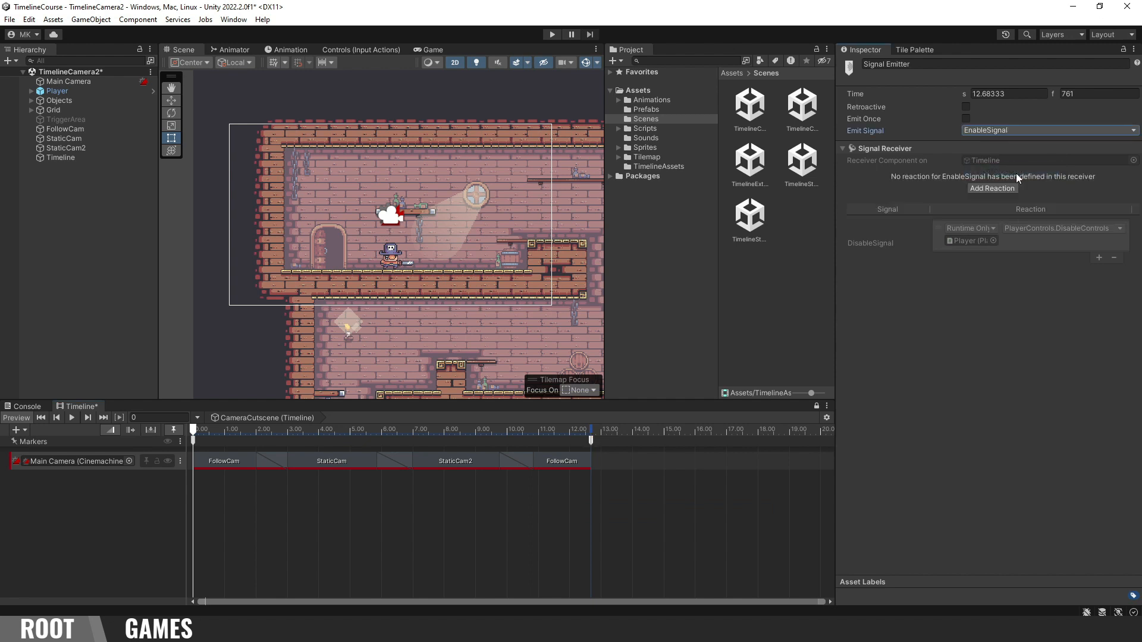
# Step: Add an EnableSignal reaction that calls PlayerControls.EnableControls on the Player
pyautogui.click(1000, 187)
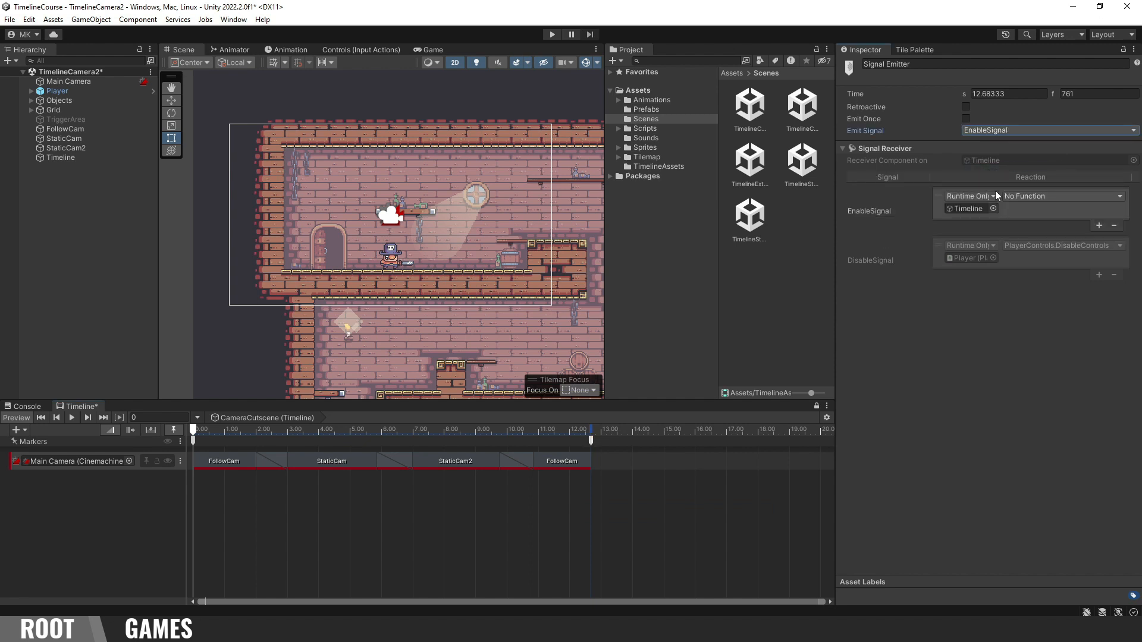
pyautogui.moveTo(62, 91); pyautogui.dragTo(962, 206)
pyautogui.click(1032, 197)
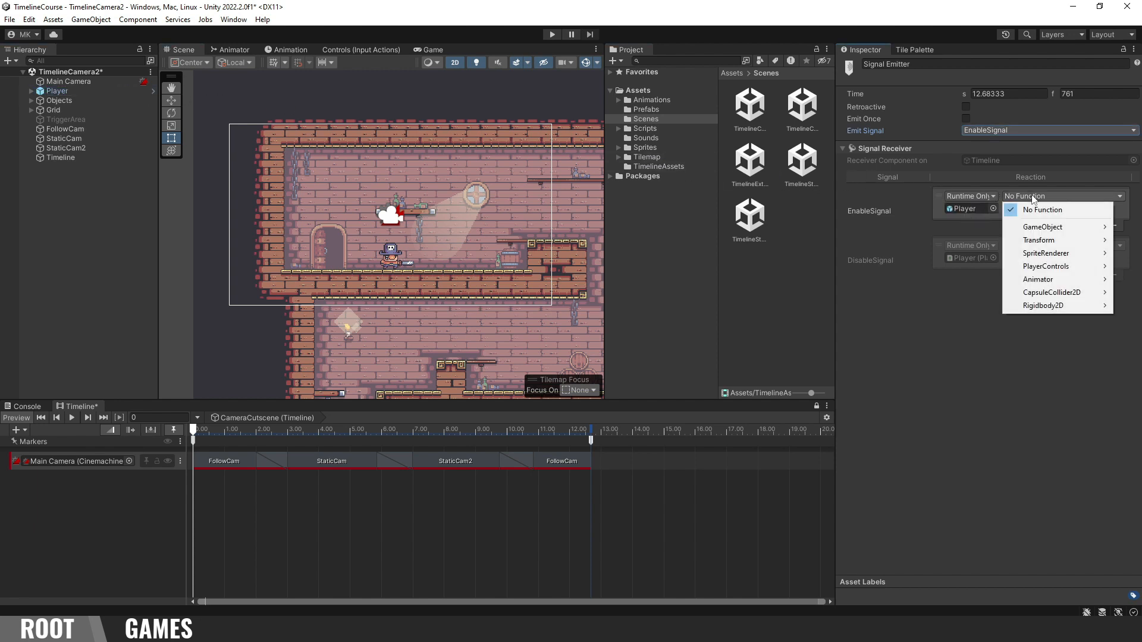
pyautogui.moveTo(1063, 269)
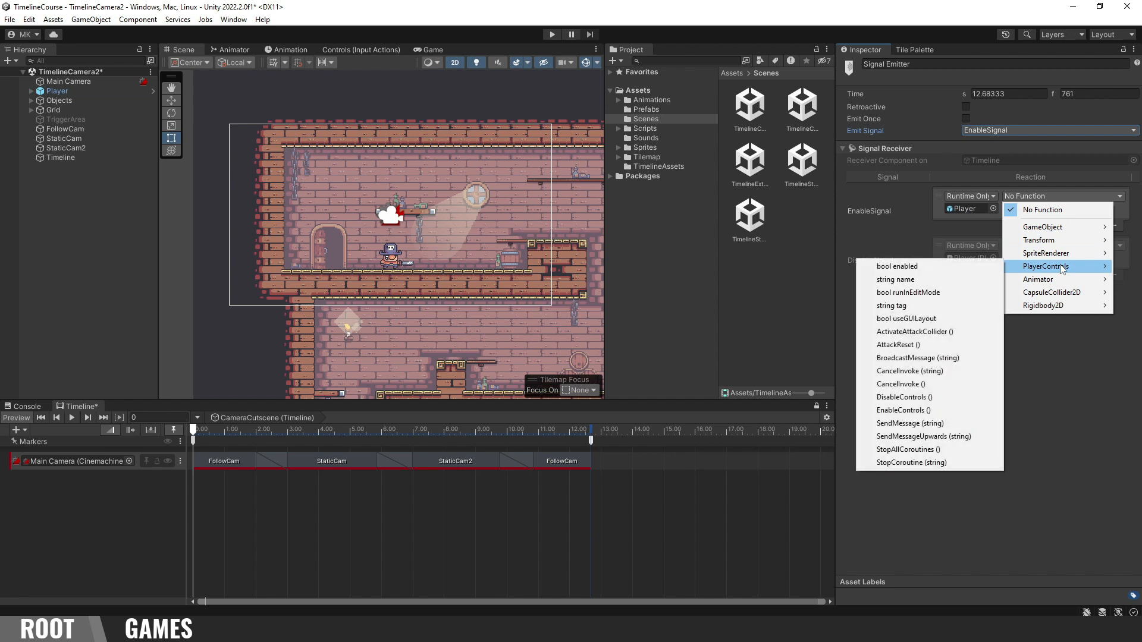
pyautogui.click(904, 410)
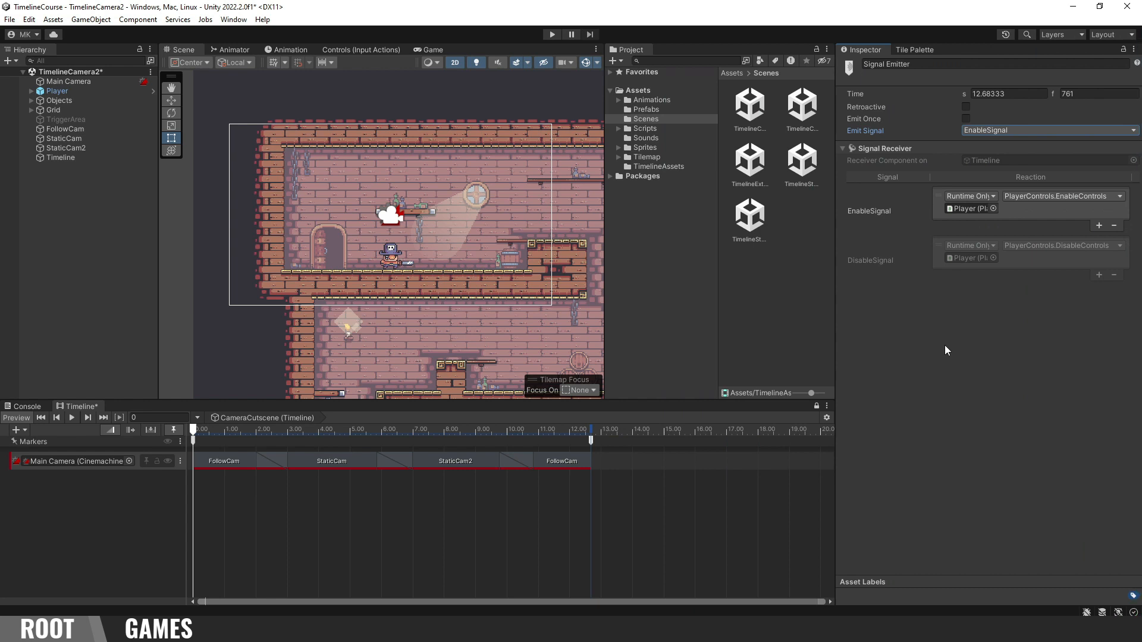
# Step: Turn off Play On Awake for the Timeline object's Playable Director and activate the TriggerArea object
pyautogui.click(104, 157)
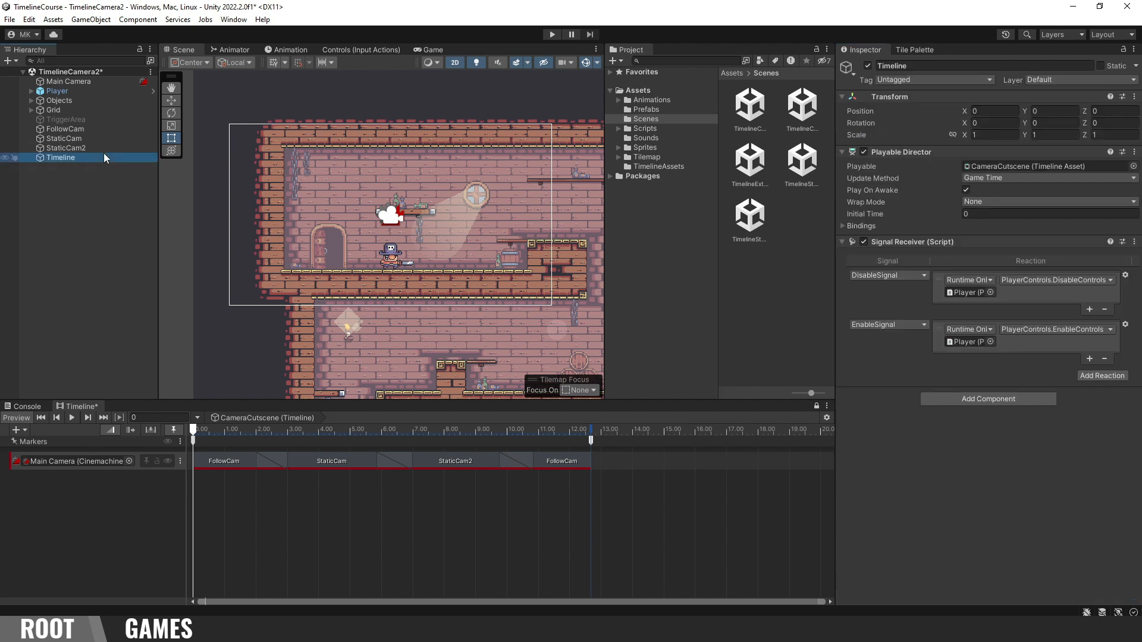
pyautogui.click(966, 191)
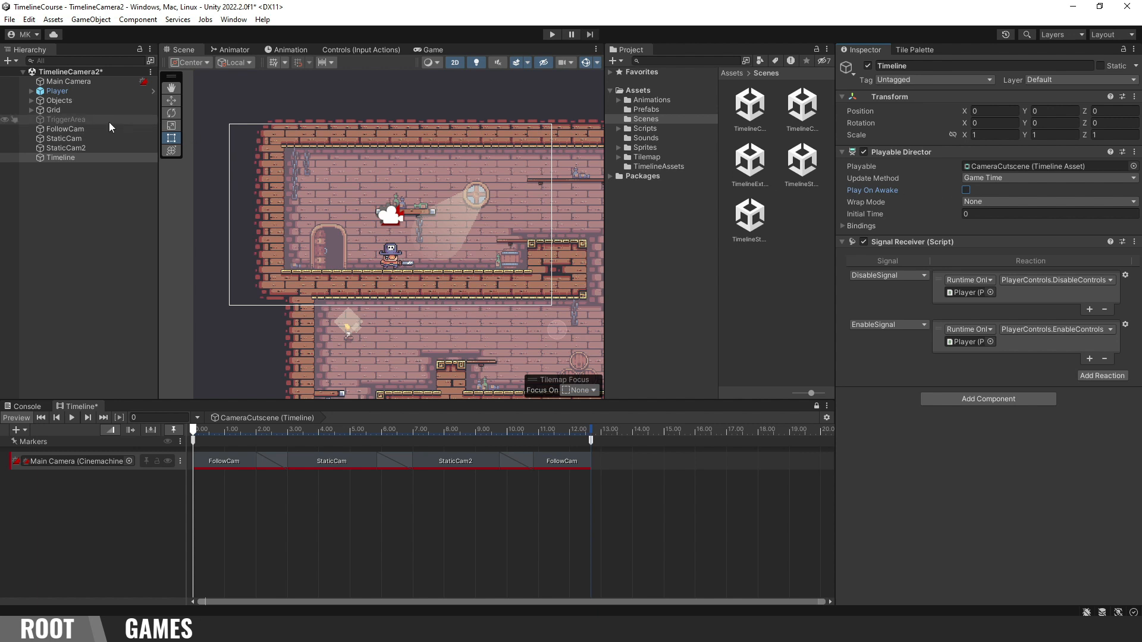
pyautogui.click(68, 120)
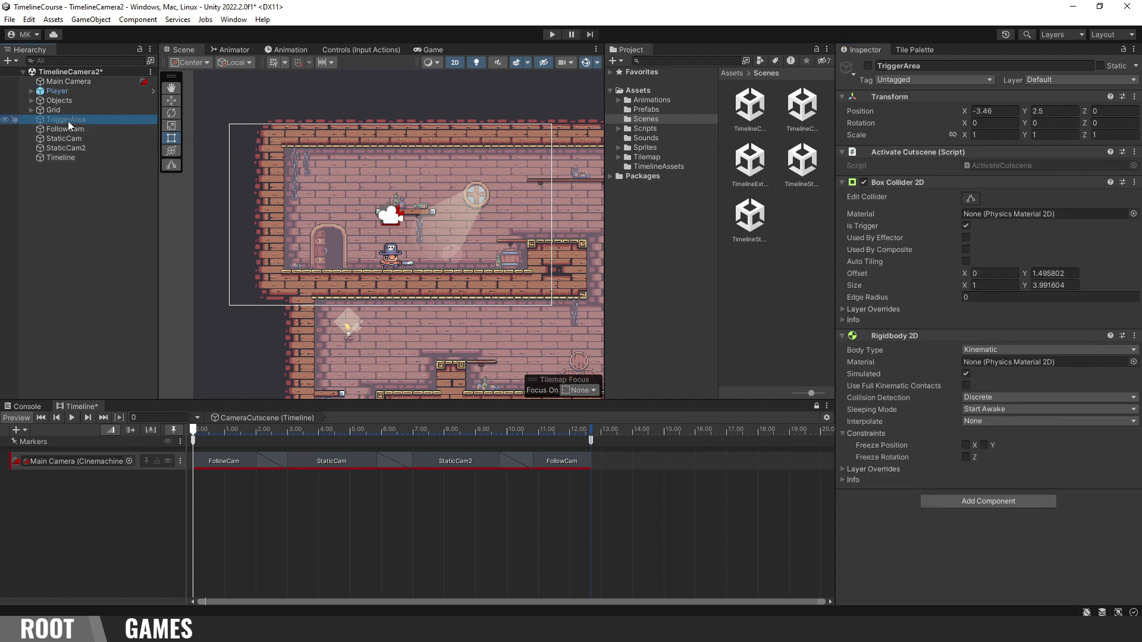
pyautogui.click(869, 66)
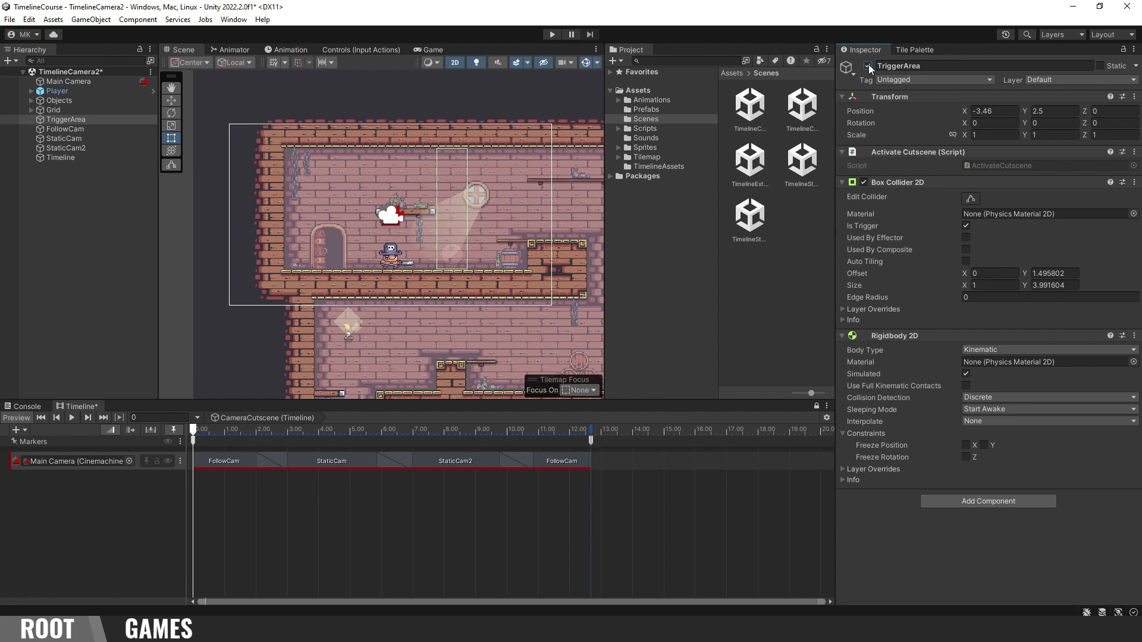
pyautogui.scroll(4, 430, 216)
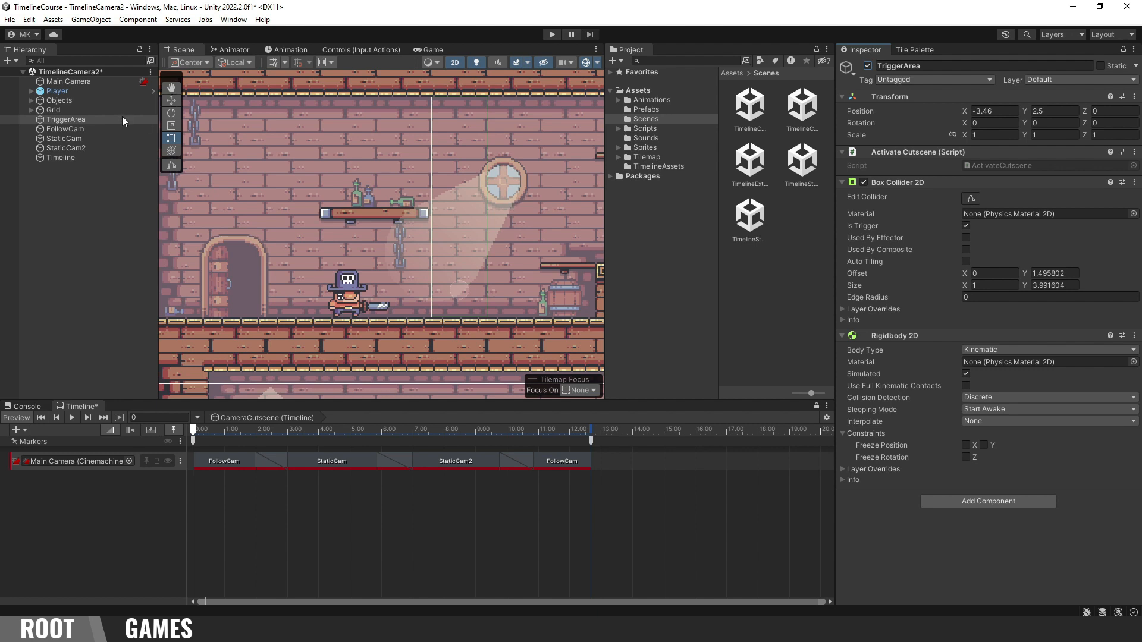
# Step: Assign the Player tag to the Player object
pyautogui.click(81, 92)
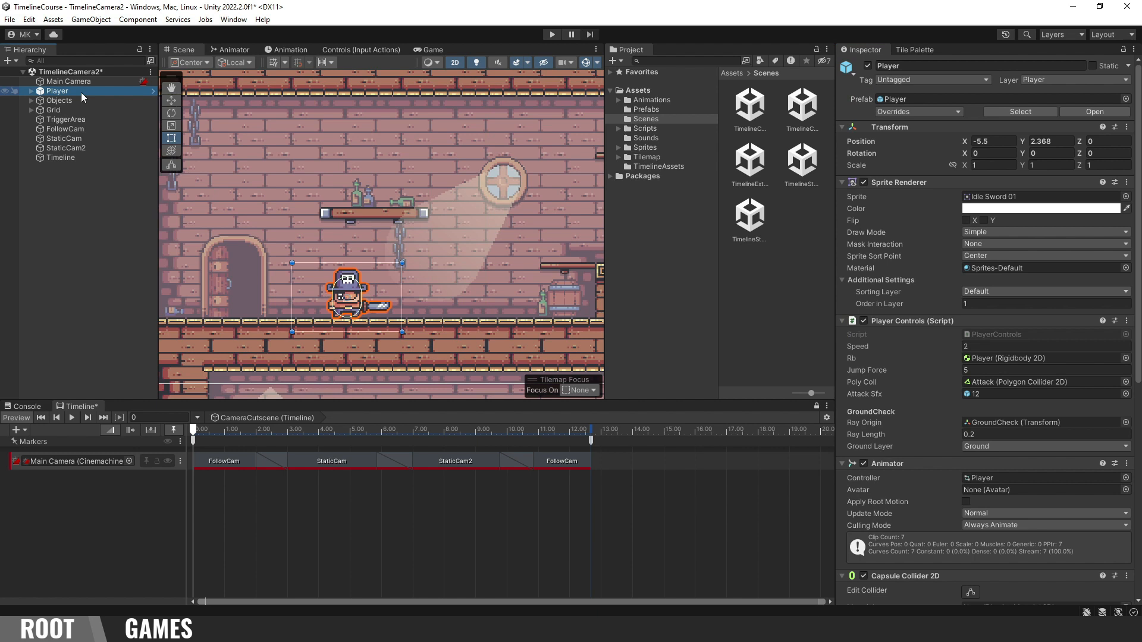
pyautogui.click(930, 80)
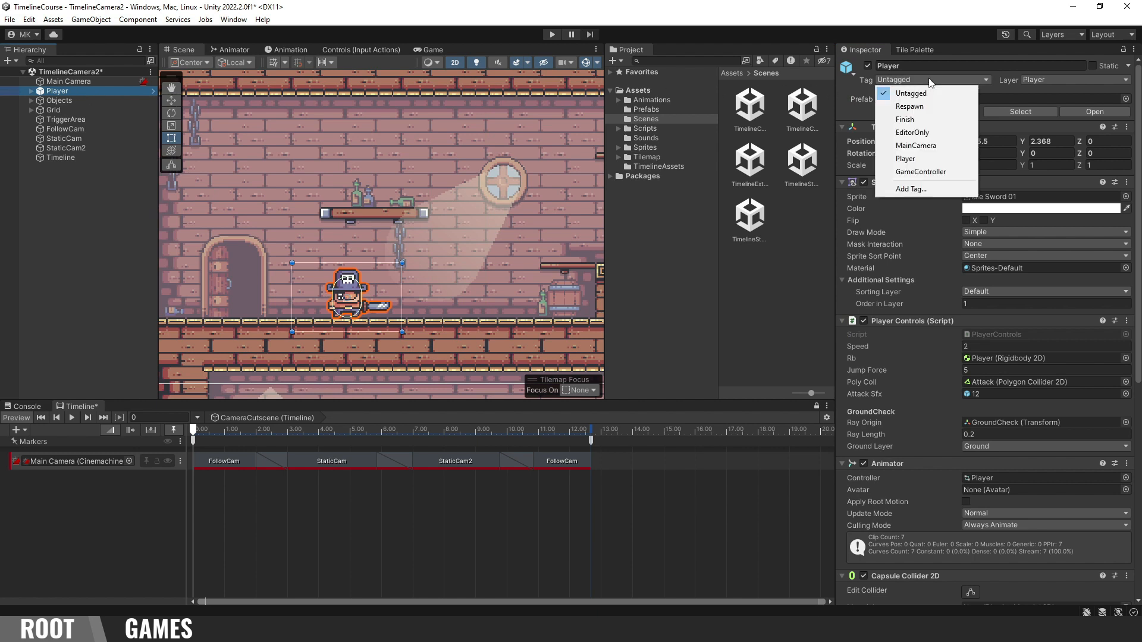
pyautogui.click(933, 158)
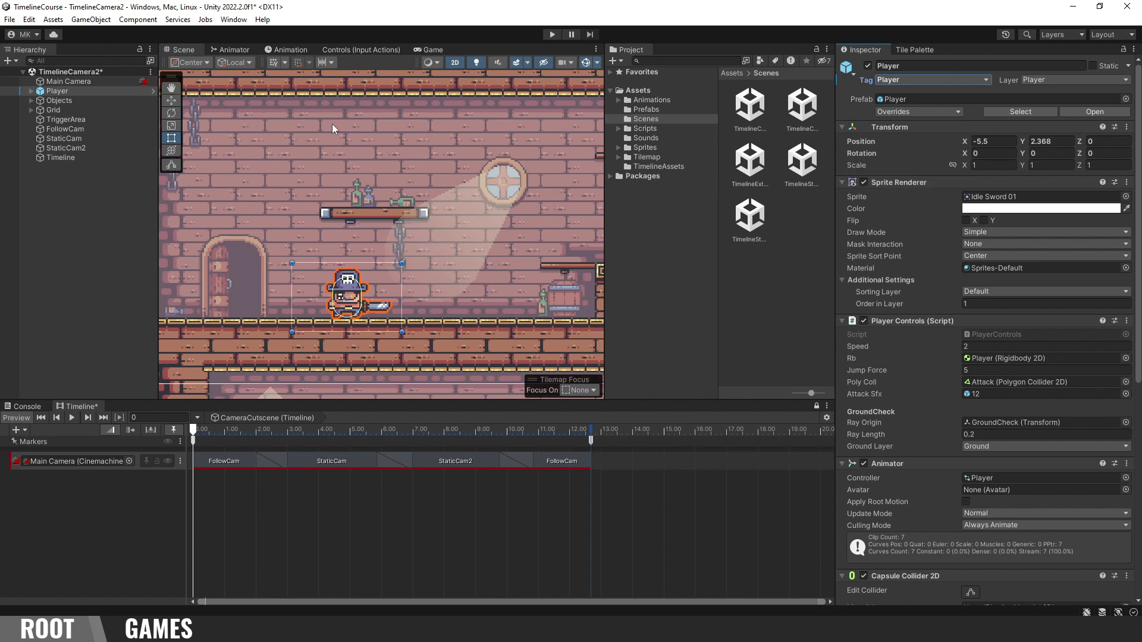
# Step: Open the TriggerArea's ActivateCutscene script in Visual Studio and add a using directive for UnityEngine.Playables
pyautogui.click(92, 116)
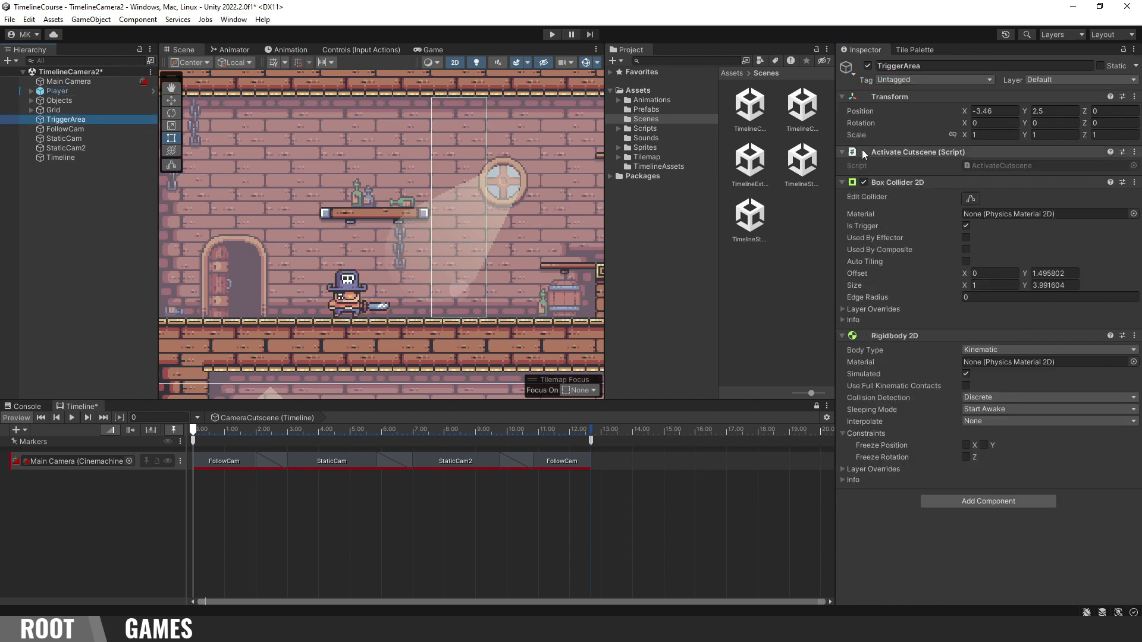
pyautogui.doubleClick(1019, 165)
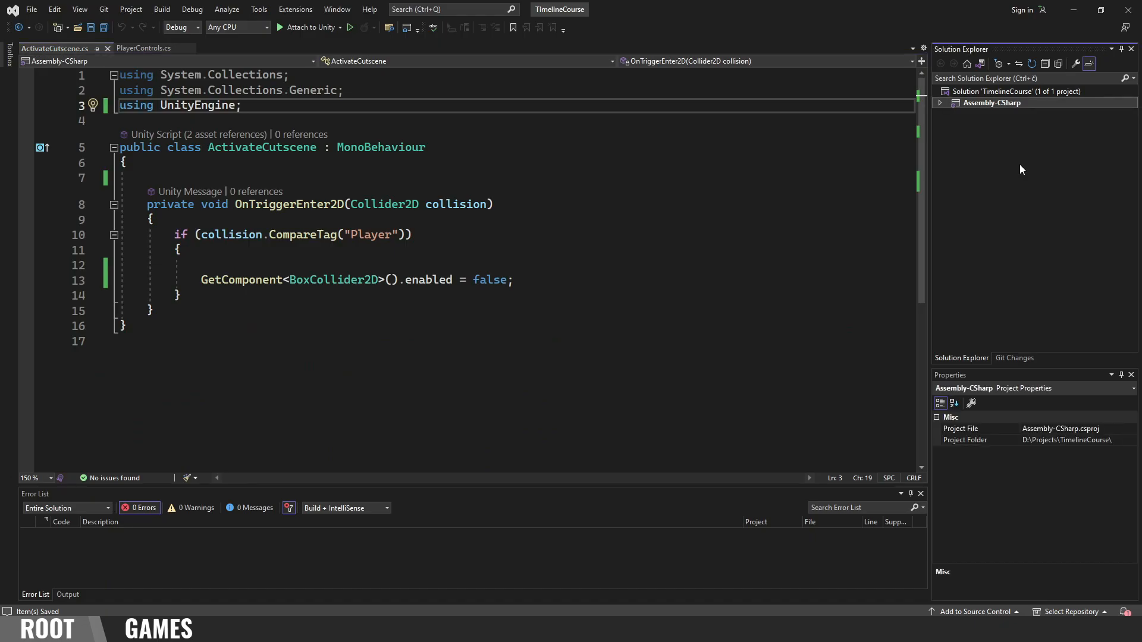
pyautogui.click(817, 105)
pyautogui.press('Return')
pyautogui.write('using ')
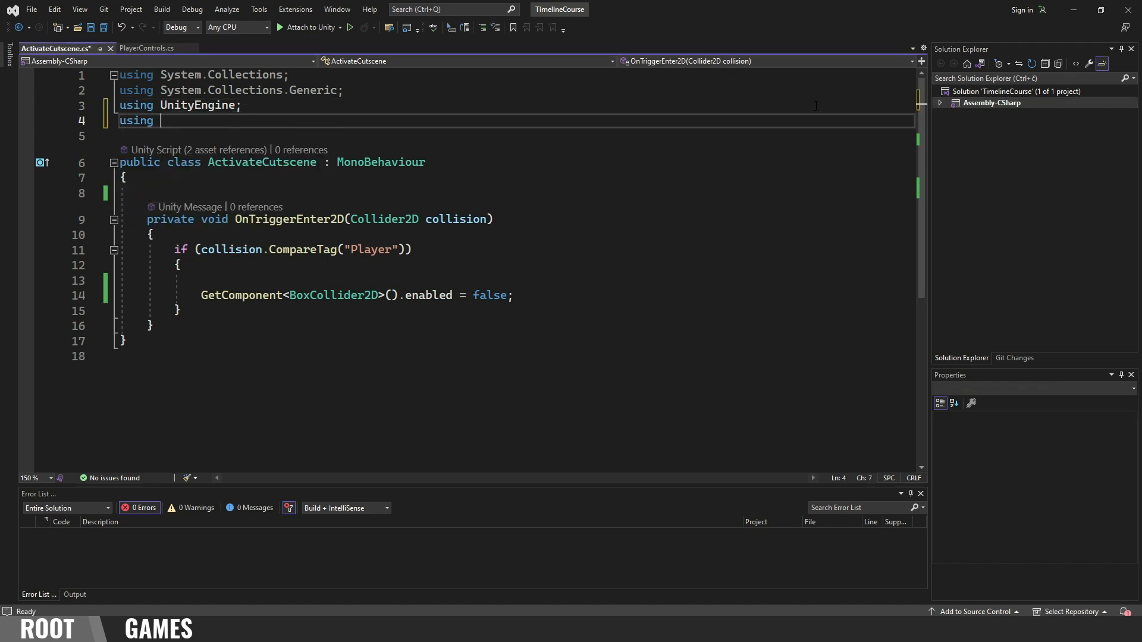
pyautogui.write('UnityEngine.play')
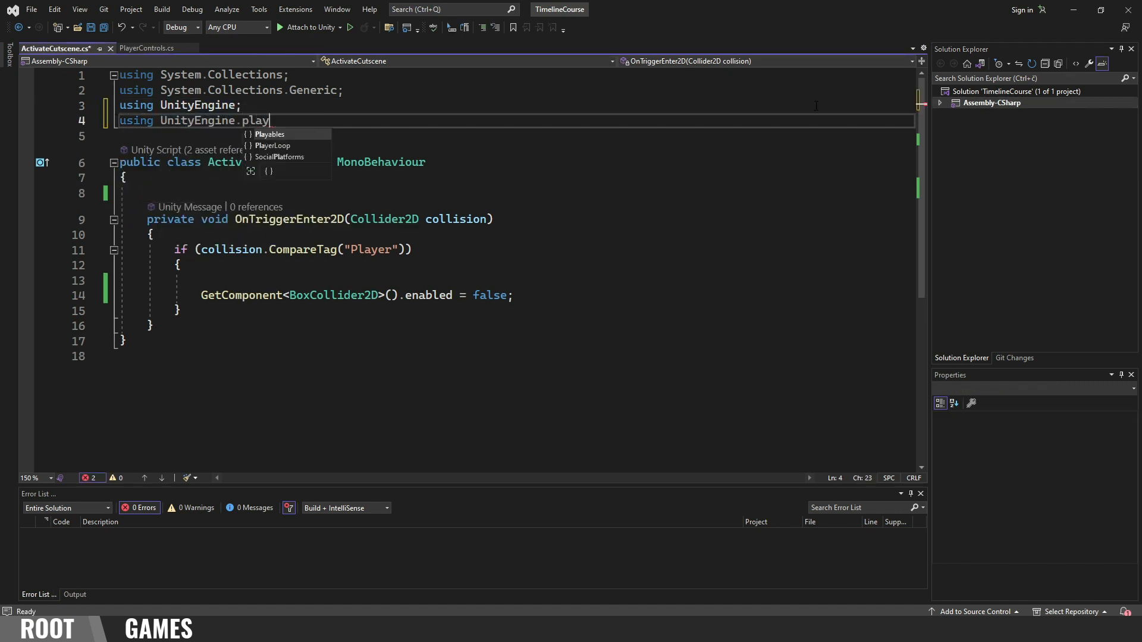
pyautogui.press('Tab')
pyautogui.write(';')
# Step: Declare a serialized private PlayableDirector field named playableDirector at the start of the ActivateCutscene class
pyautogui.press('Down')
pyautogui.press('Down')
pyautogui.press('Down')
pyautogui.press('Down')
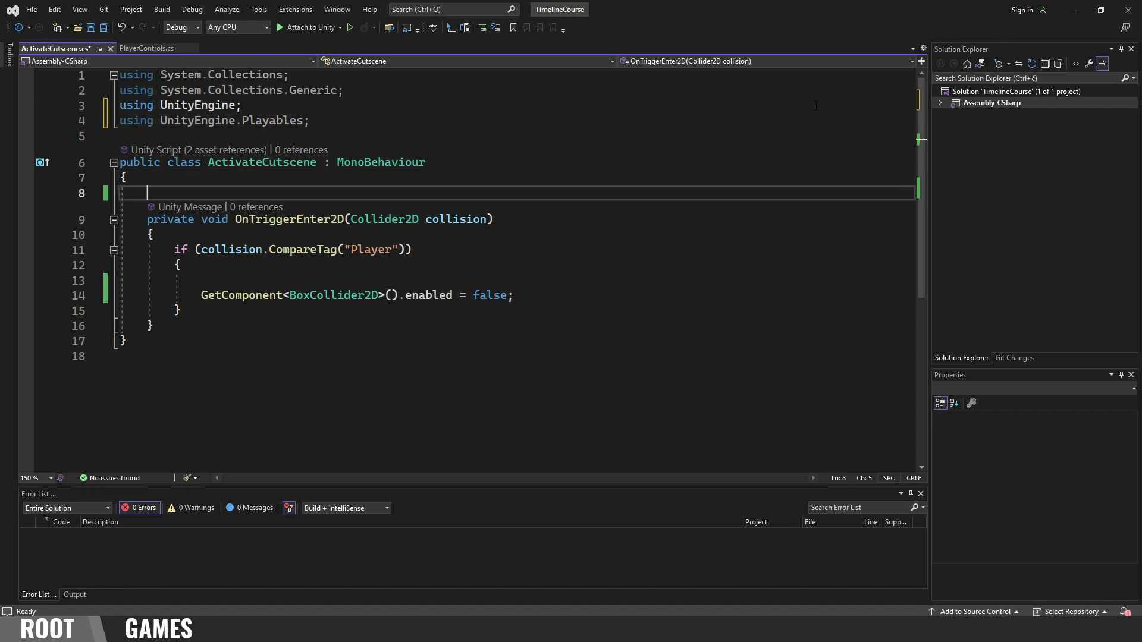
pyautogui.write('[SerializeField] ')
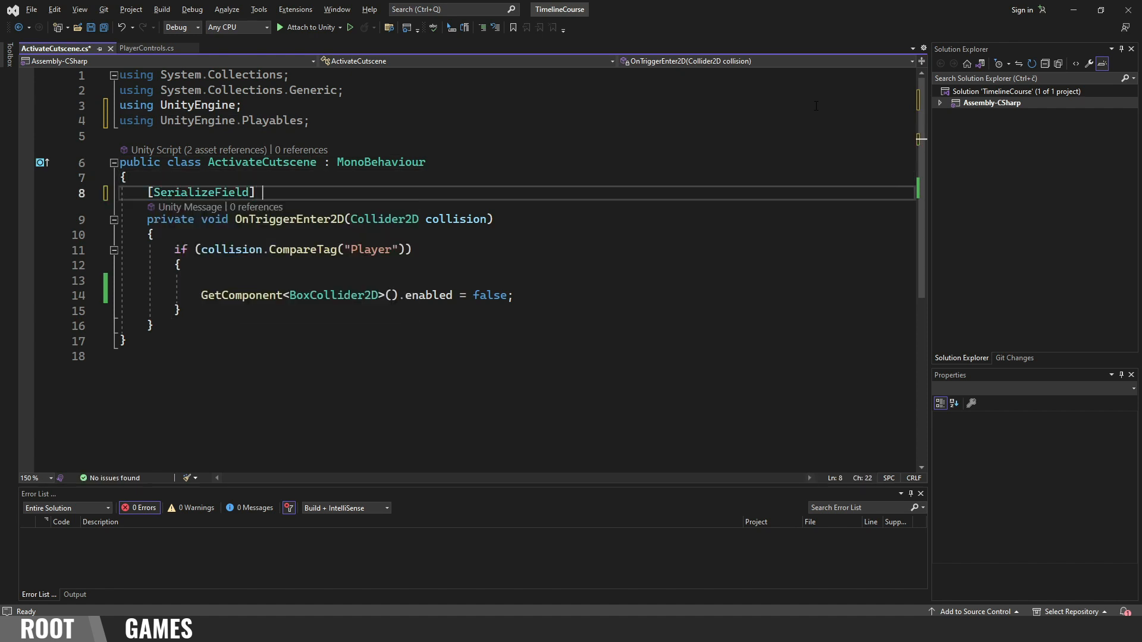
pyautogui.write('private PlayableDi')
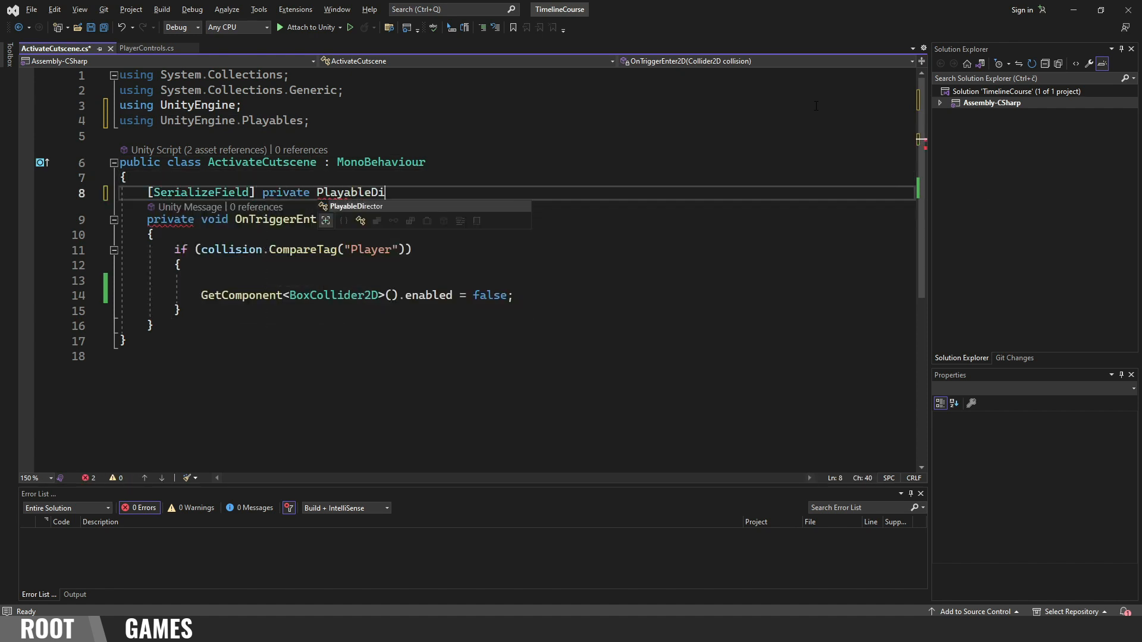
pyautogui.write('rector playableDirector;')
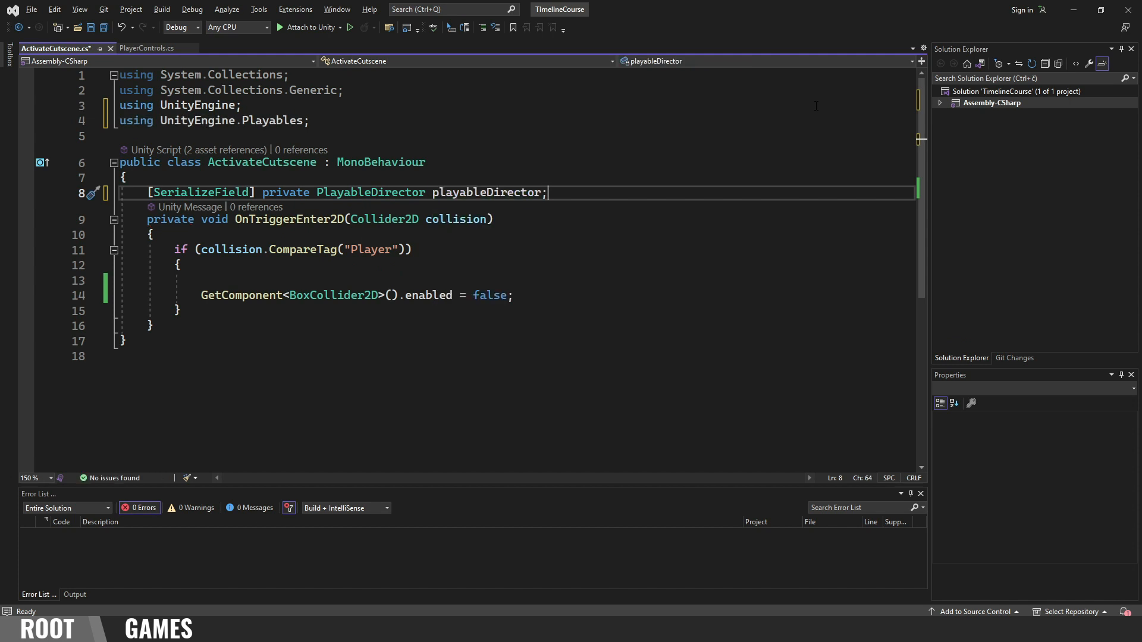
# Step: Call playableDirector.Play() inside the Player tag check, before the BoxCollider2D is disabled, and save the script
pyautogui.press('Down')
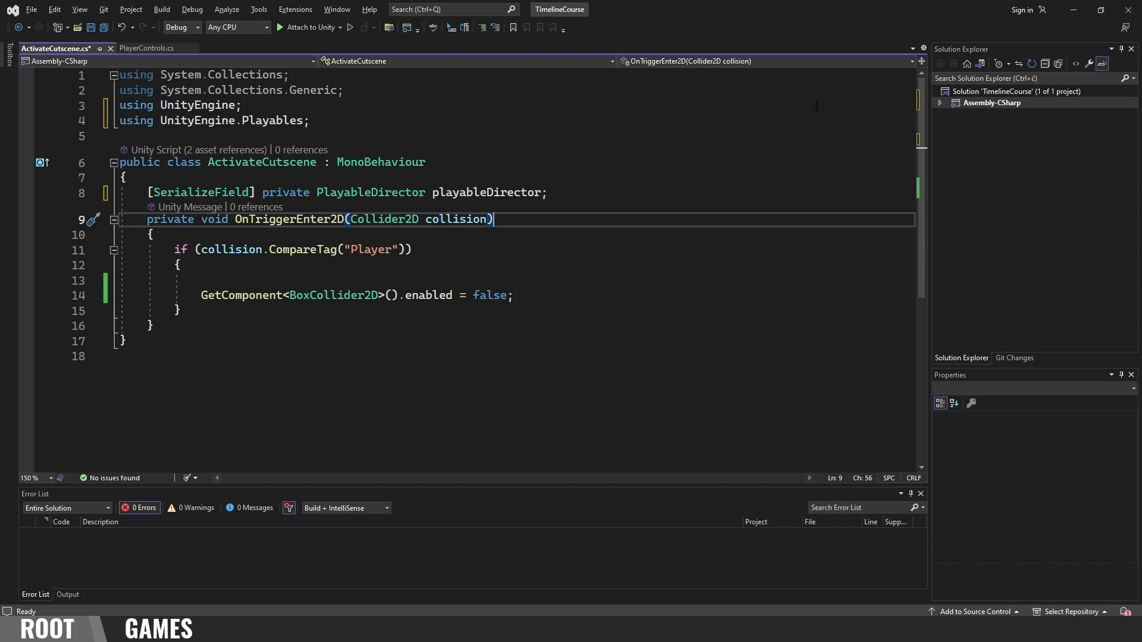
pyautogui.press('Down')
pyautogui.press('Down')
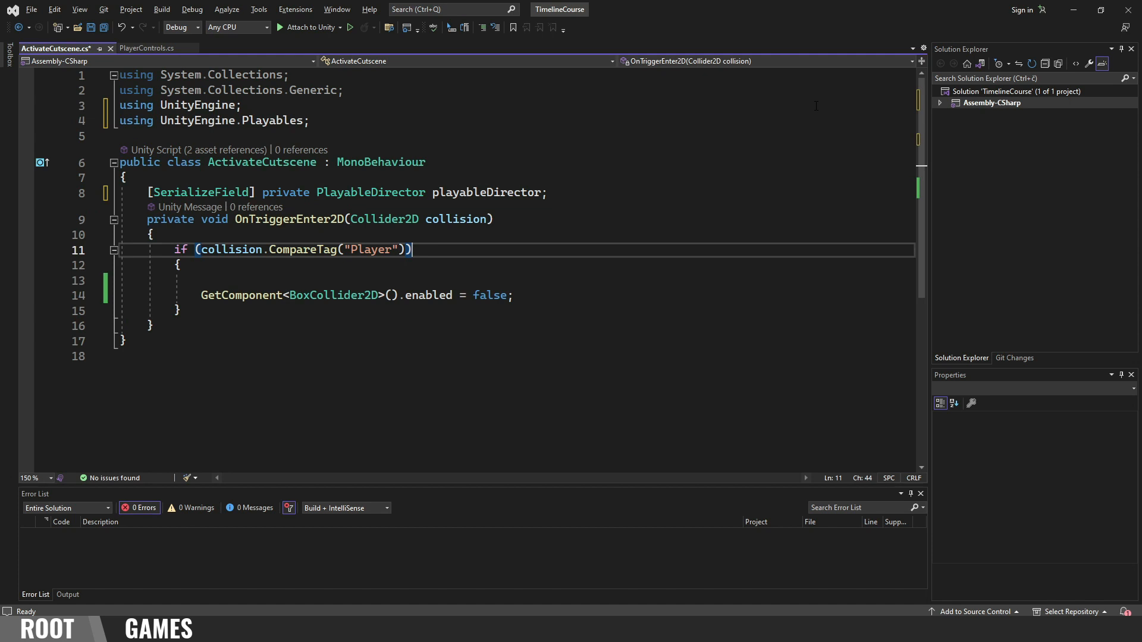
pyautogui.press('Down')
pyautogui.press('Down')
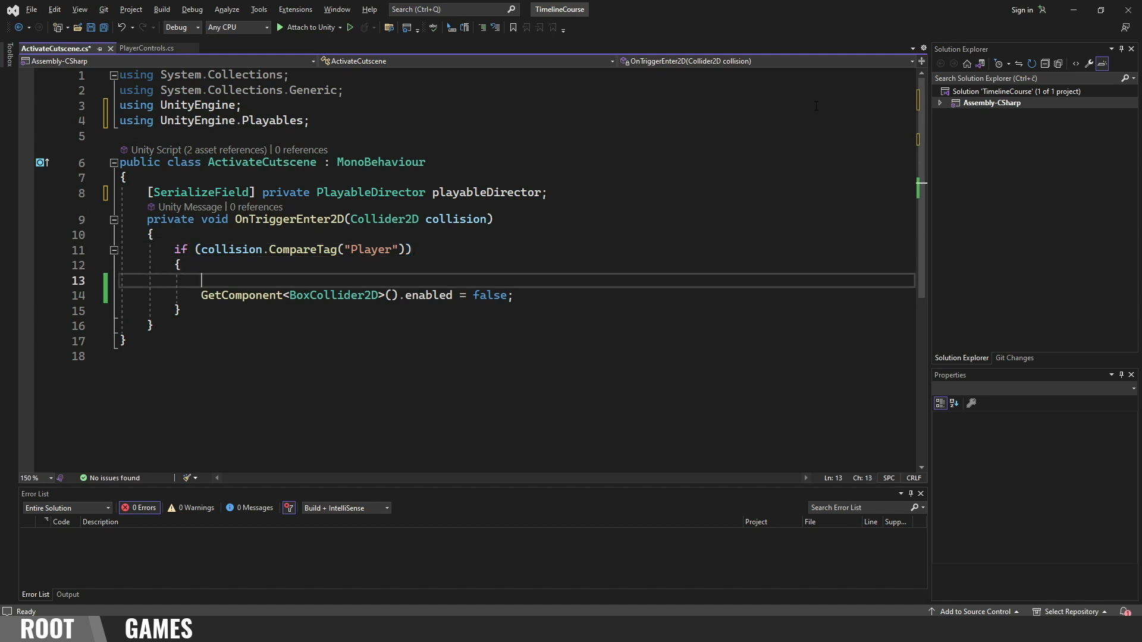
pyautogui.write('pla')
pyautogui.press('Tab')
pyautogui.write('.')
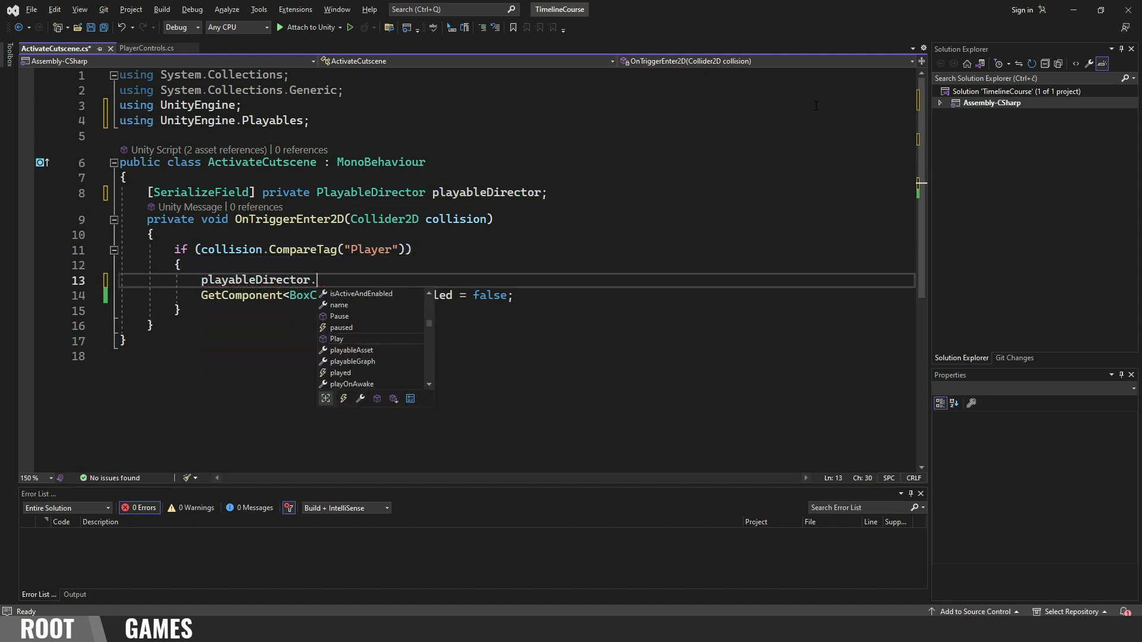
pyautogui.write('play')
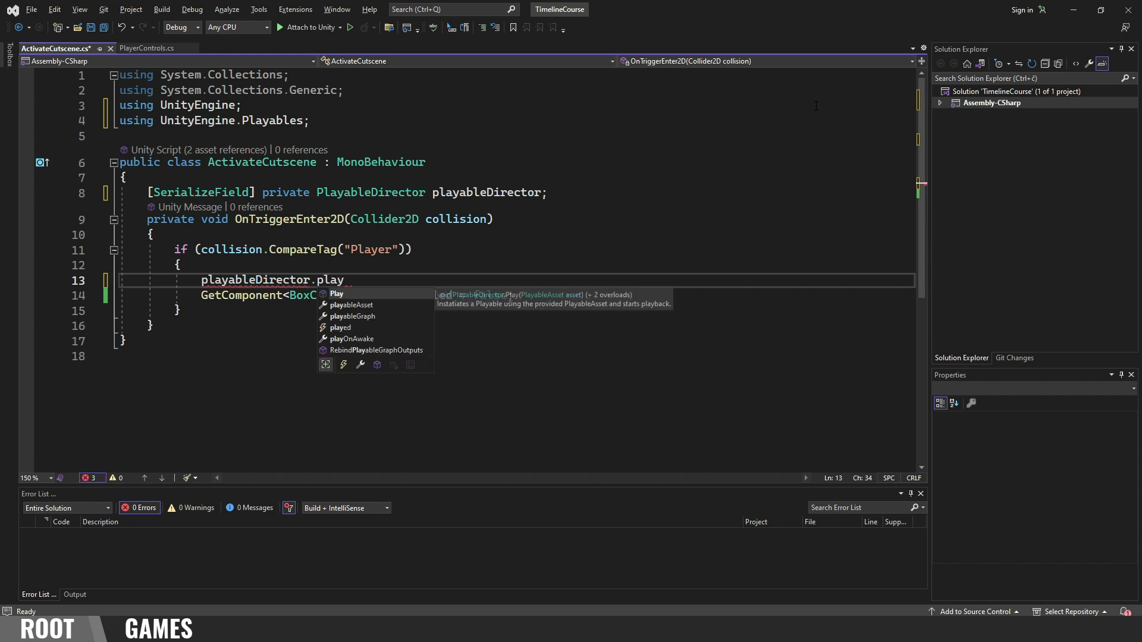
pyautogui.press('Tab')
pyautogui.write('();')
pyautogui.hotkey('ctrl', 's')
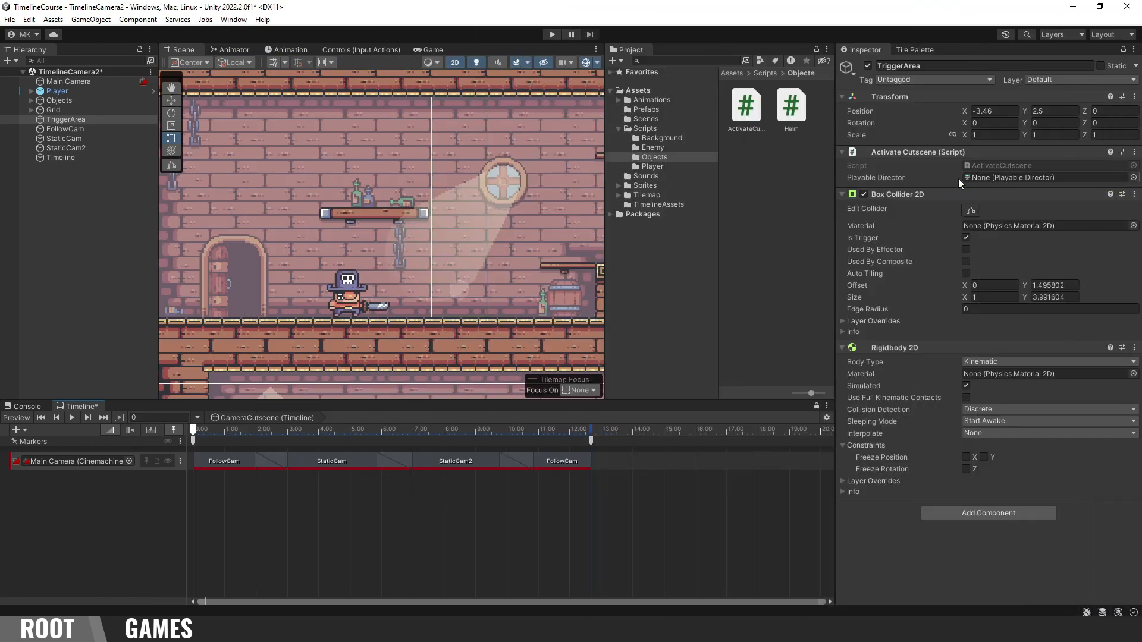
# Step: Back in Unity, assign the Timeline object to the TriggerArea's Playable Director reference and start Play mode to test the cutscene trigger
pyautogui.moveTo(60, 158); pyautogui.dragTo(998, 176)
pyautogui.click(552, 34)
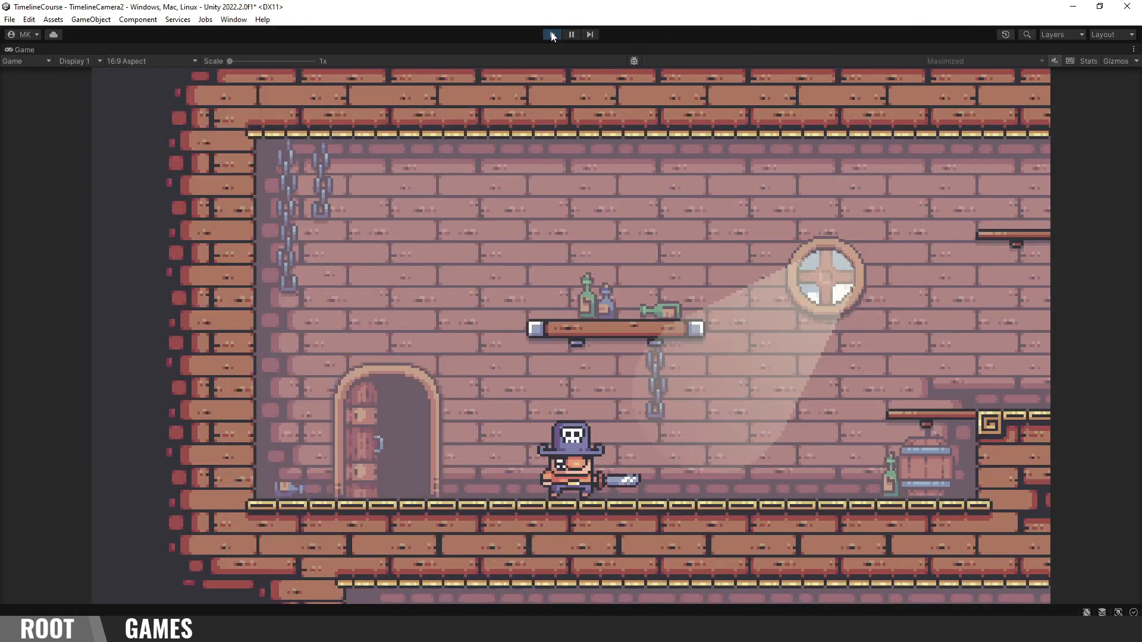